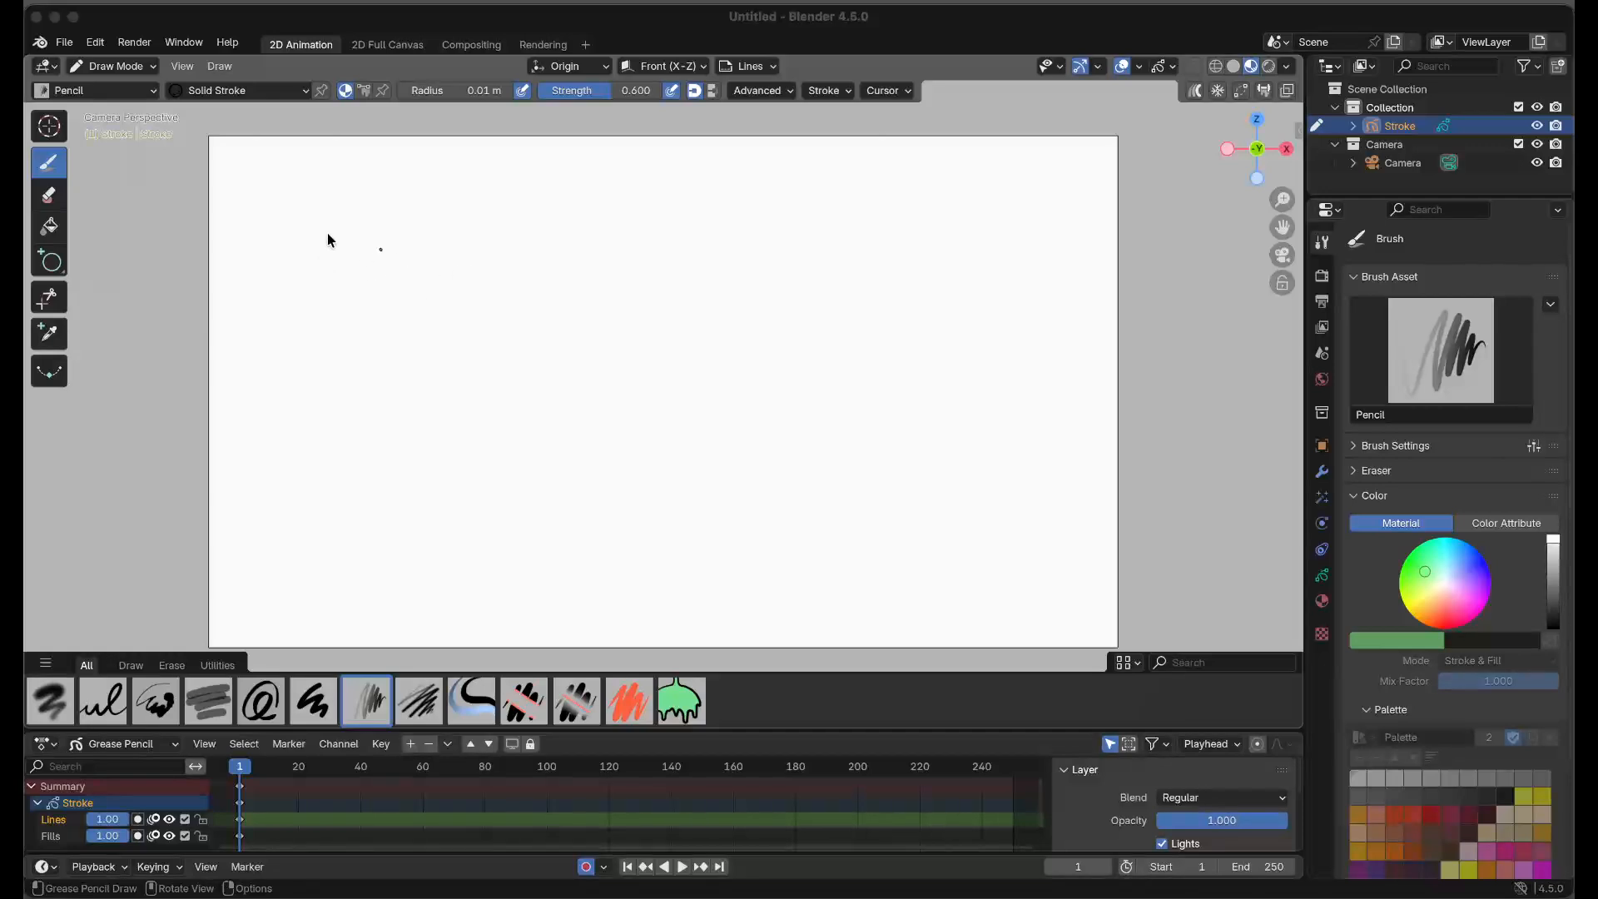
Activate the Circle drawing tool with the Ink Pen Rough brush.
left_click(52, 265)
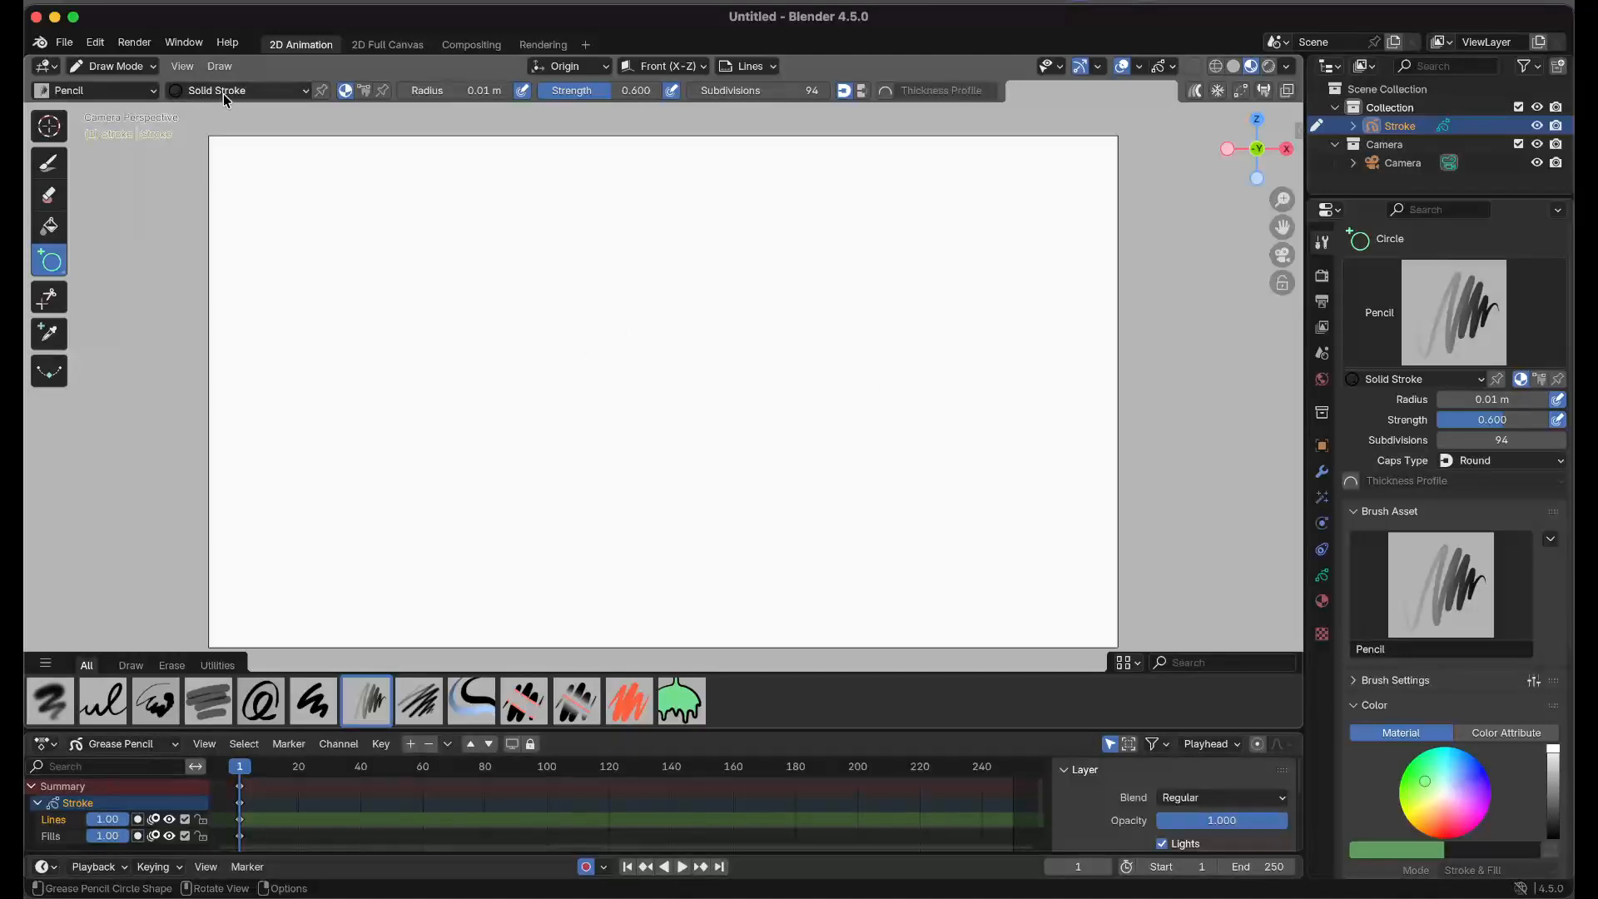
left_click(106, 95)
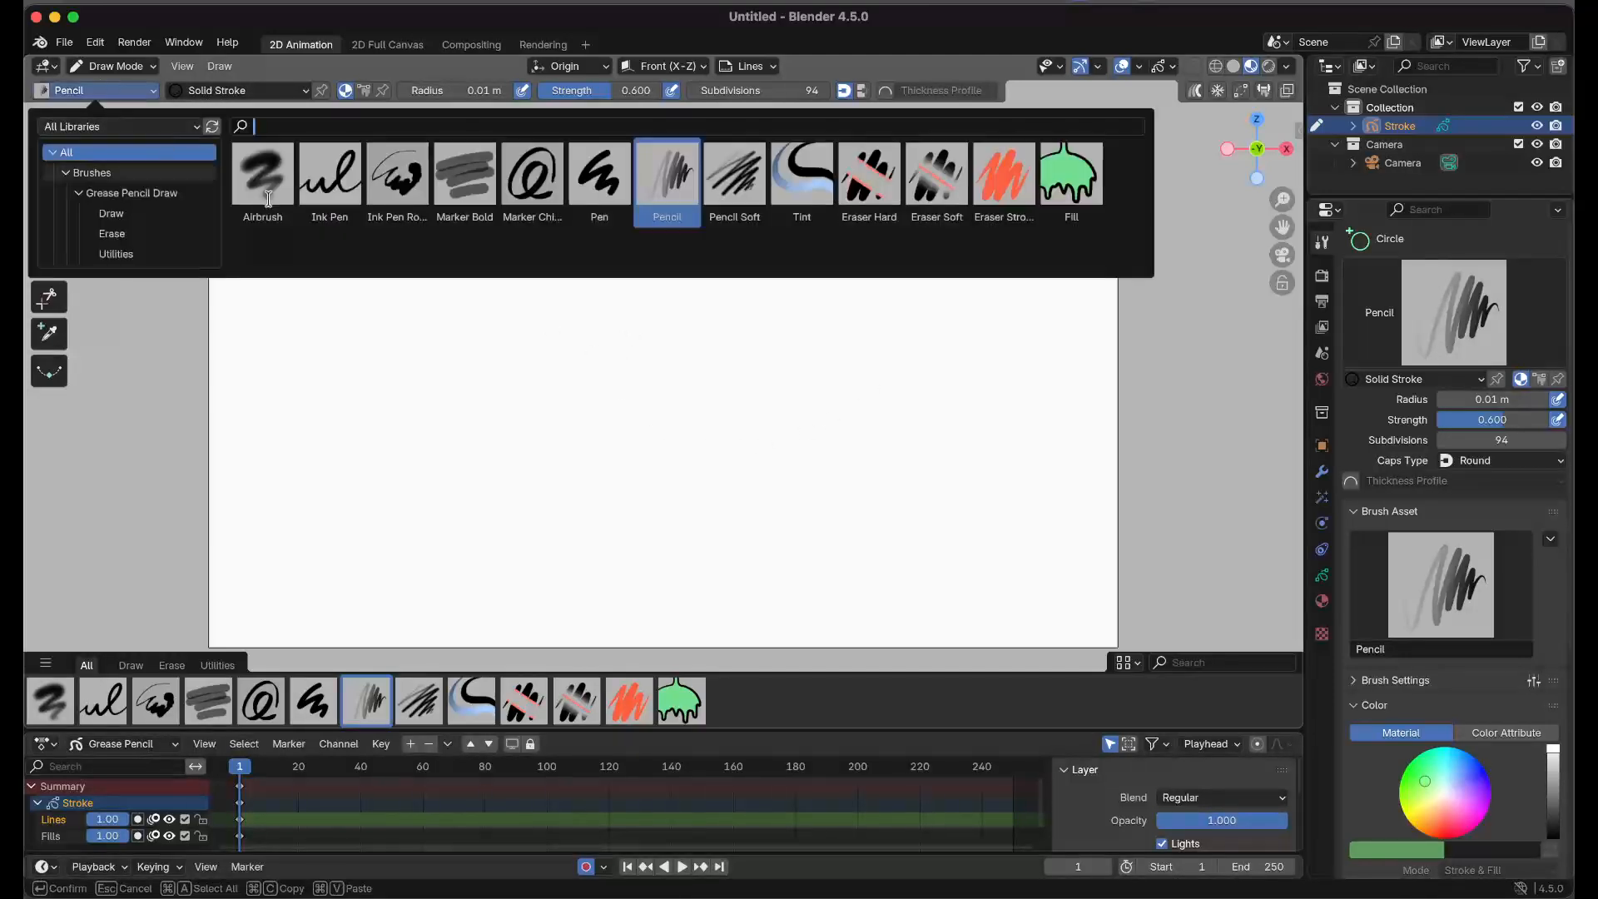
left_click(394, 178)
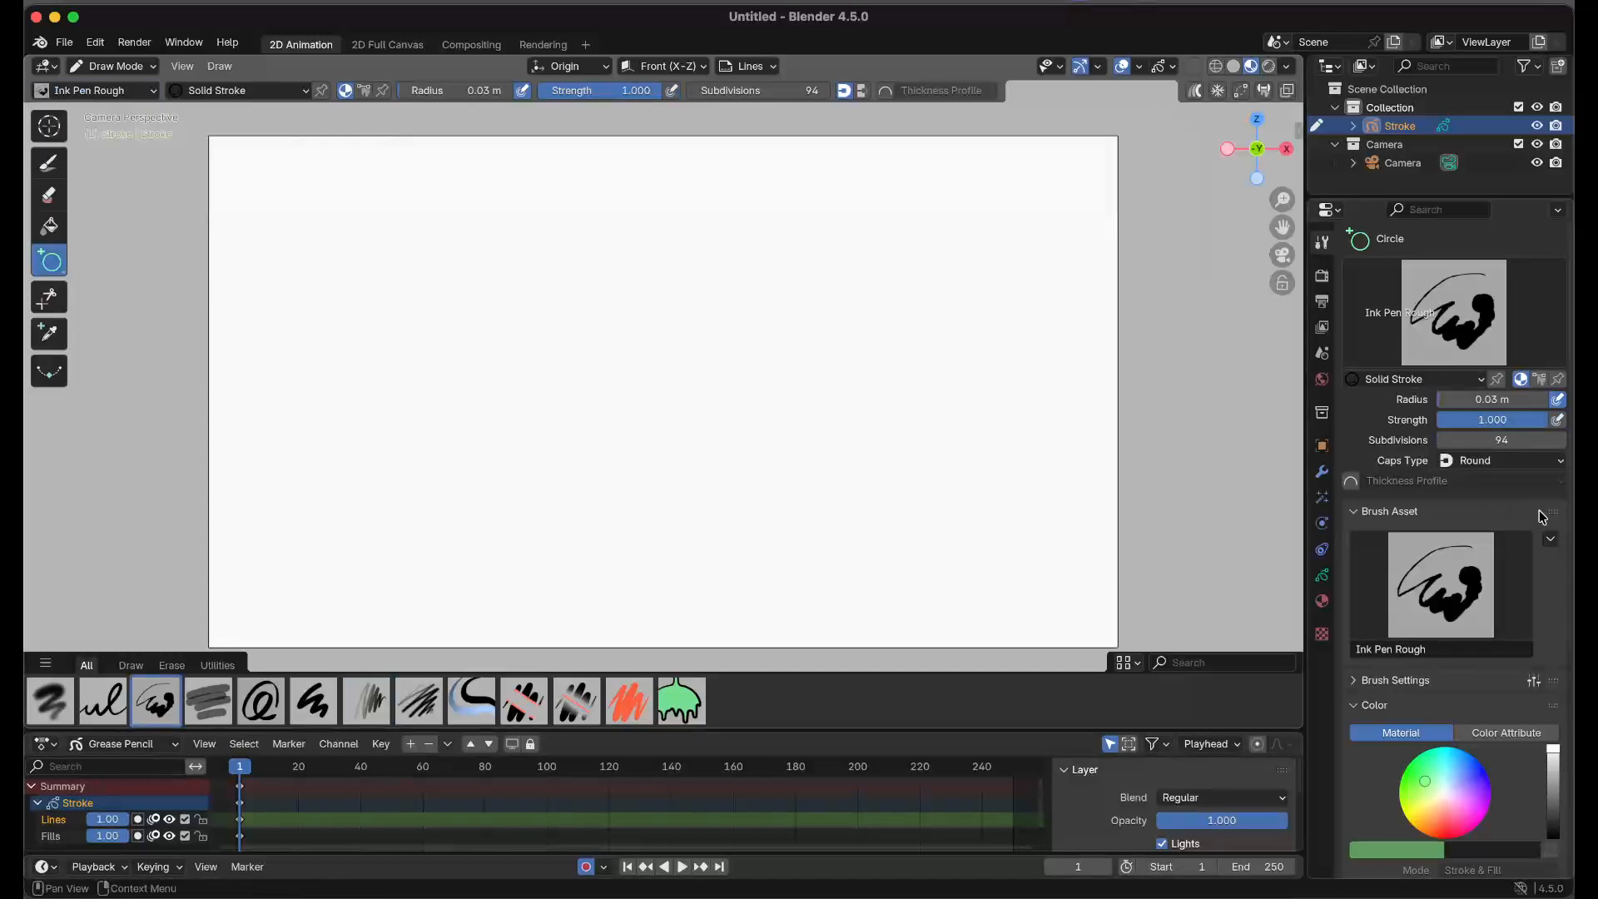
Select the Solid Fill material and set its fill base color to a bright yellow-orange, about #EDB94B.
scroll(1525, 601, "down", 3)
scroll(1526, 601, "down", 8)
scroll(1524, 604, "up", 10)
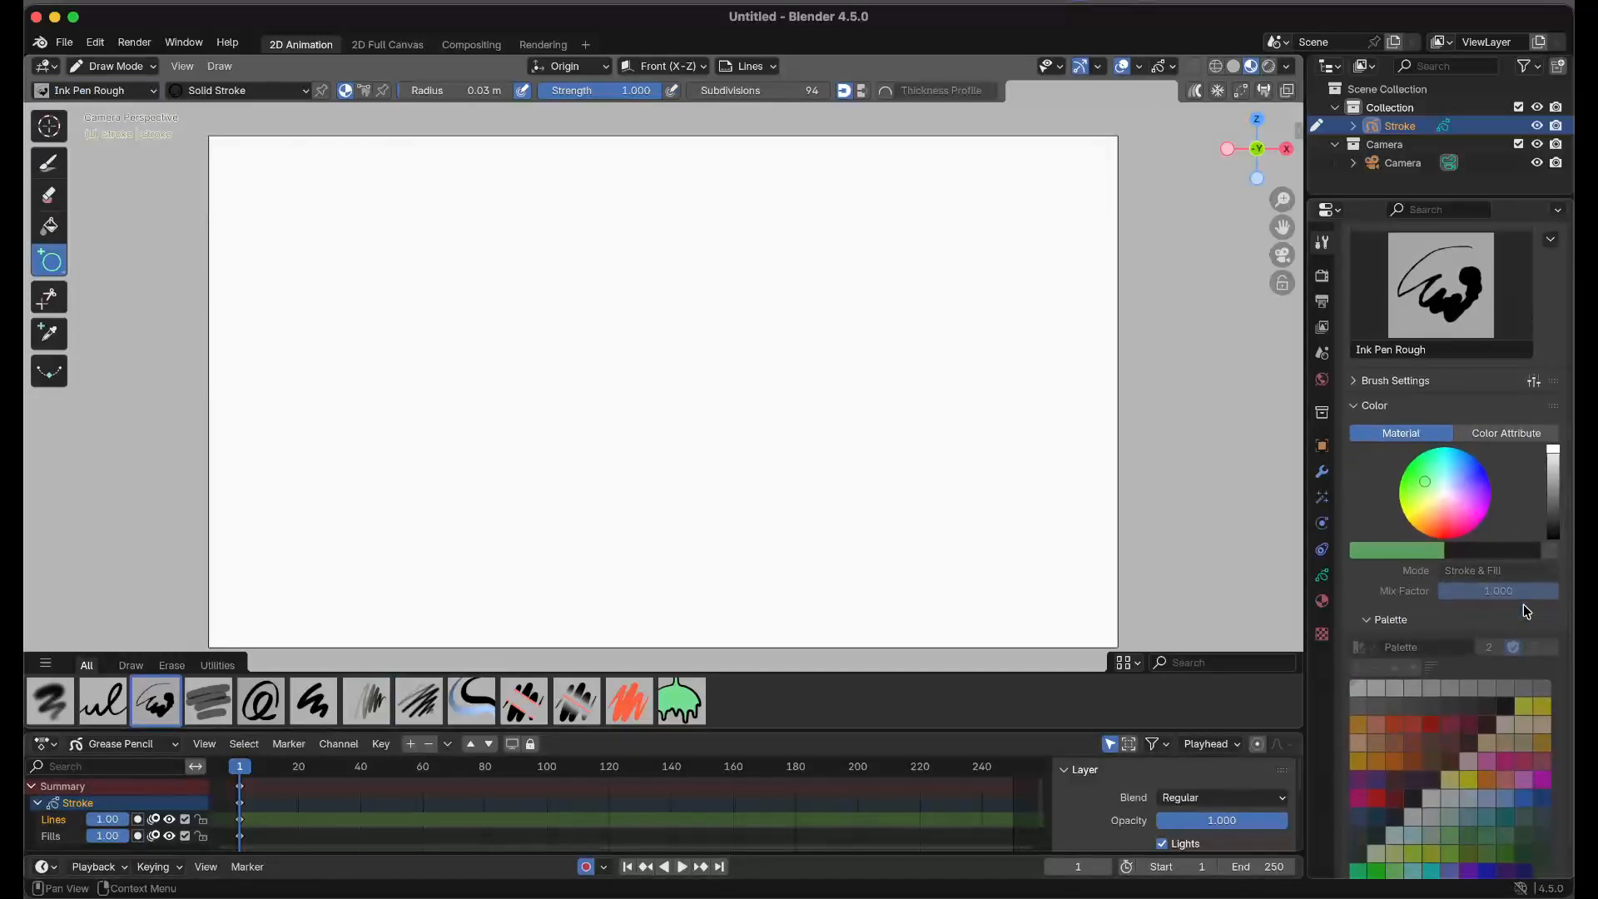
left_click(1321, 601)
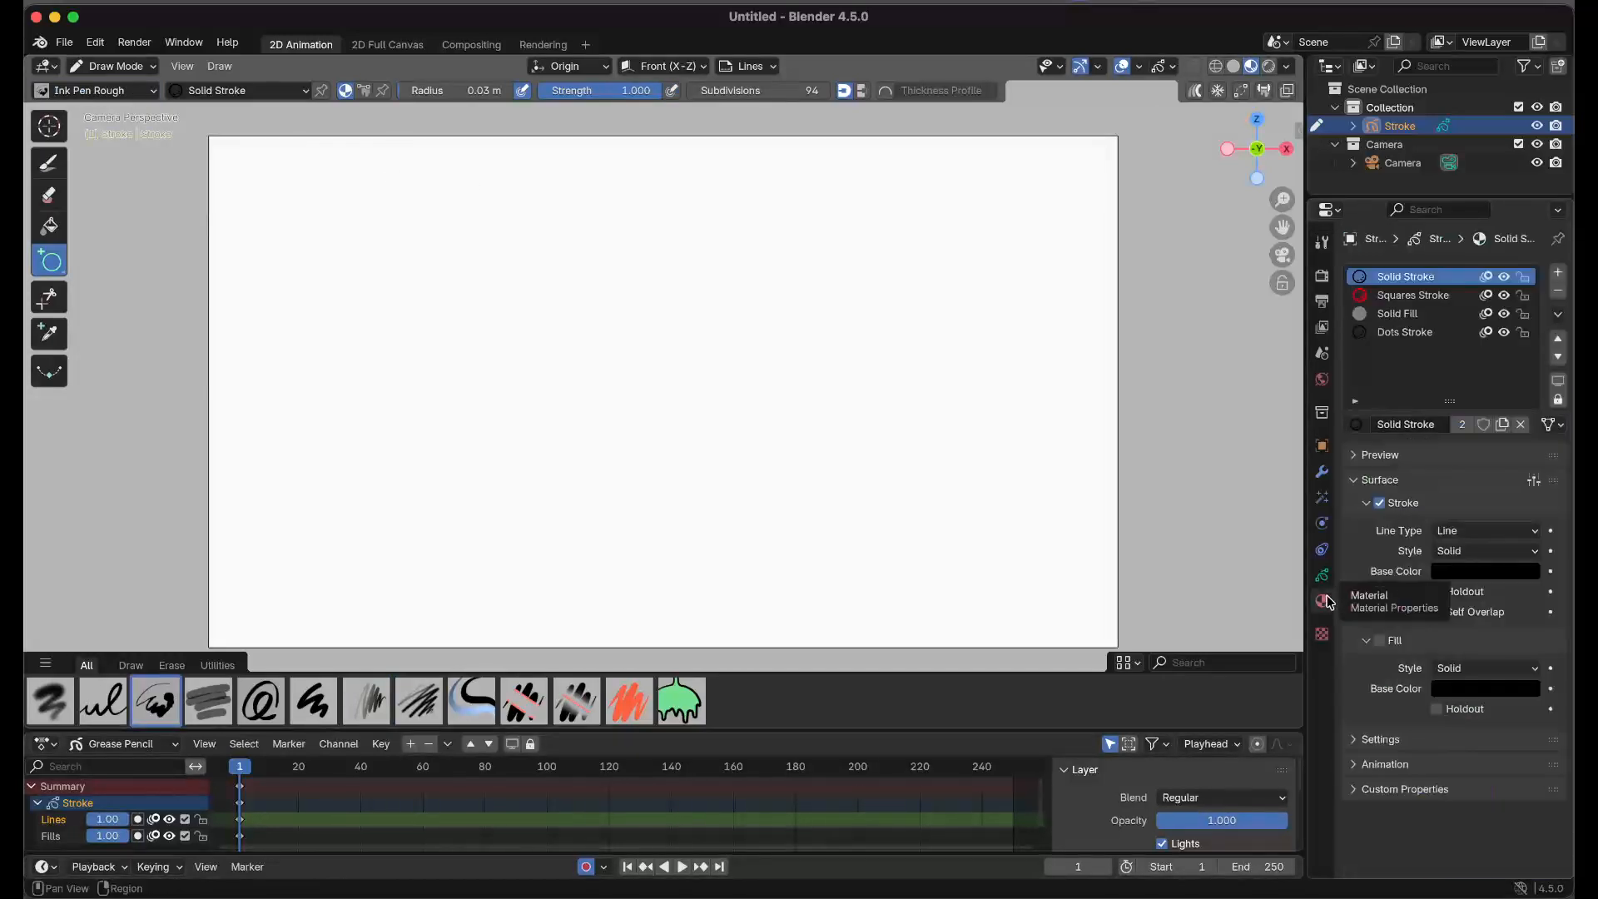
left_click(1436, 314)
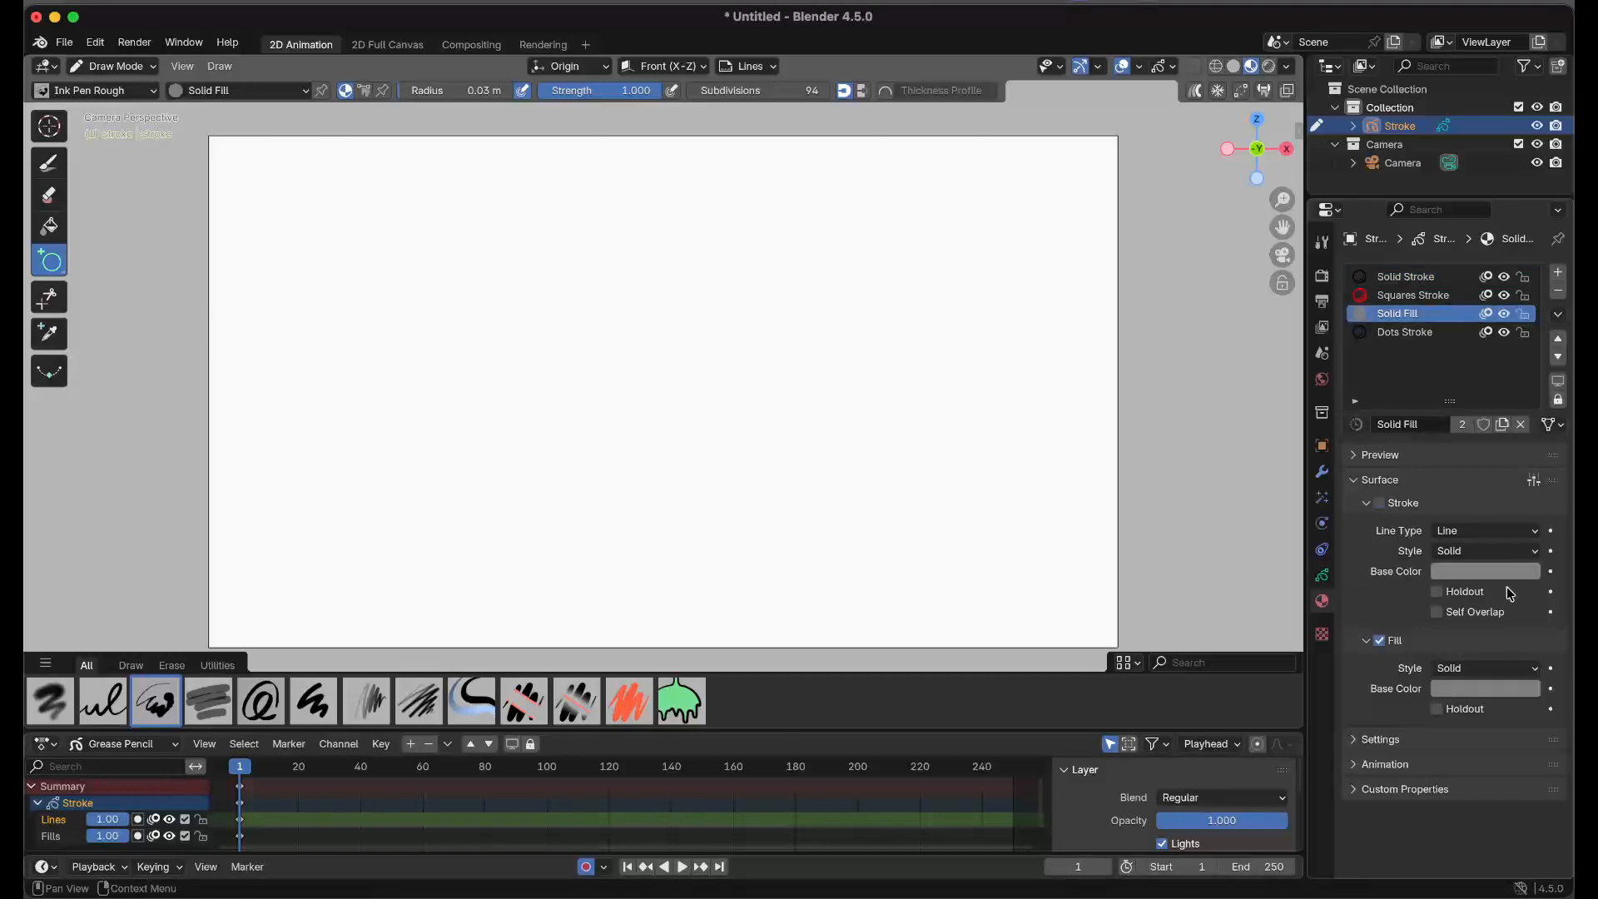
left_click(1484, 688)
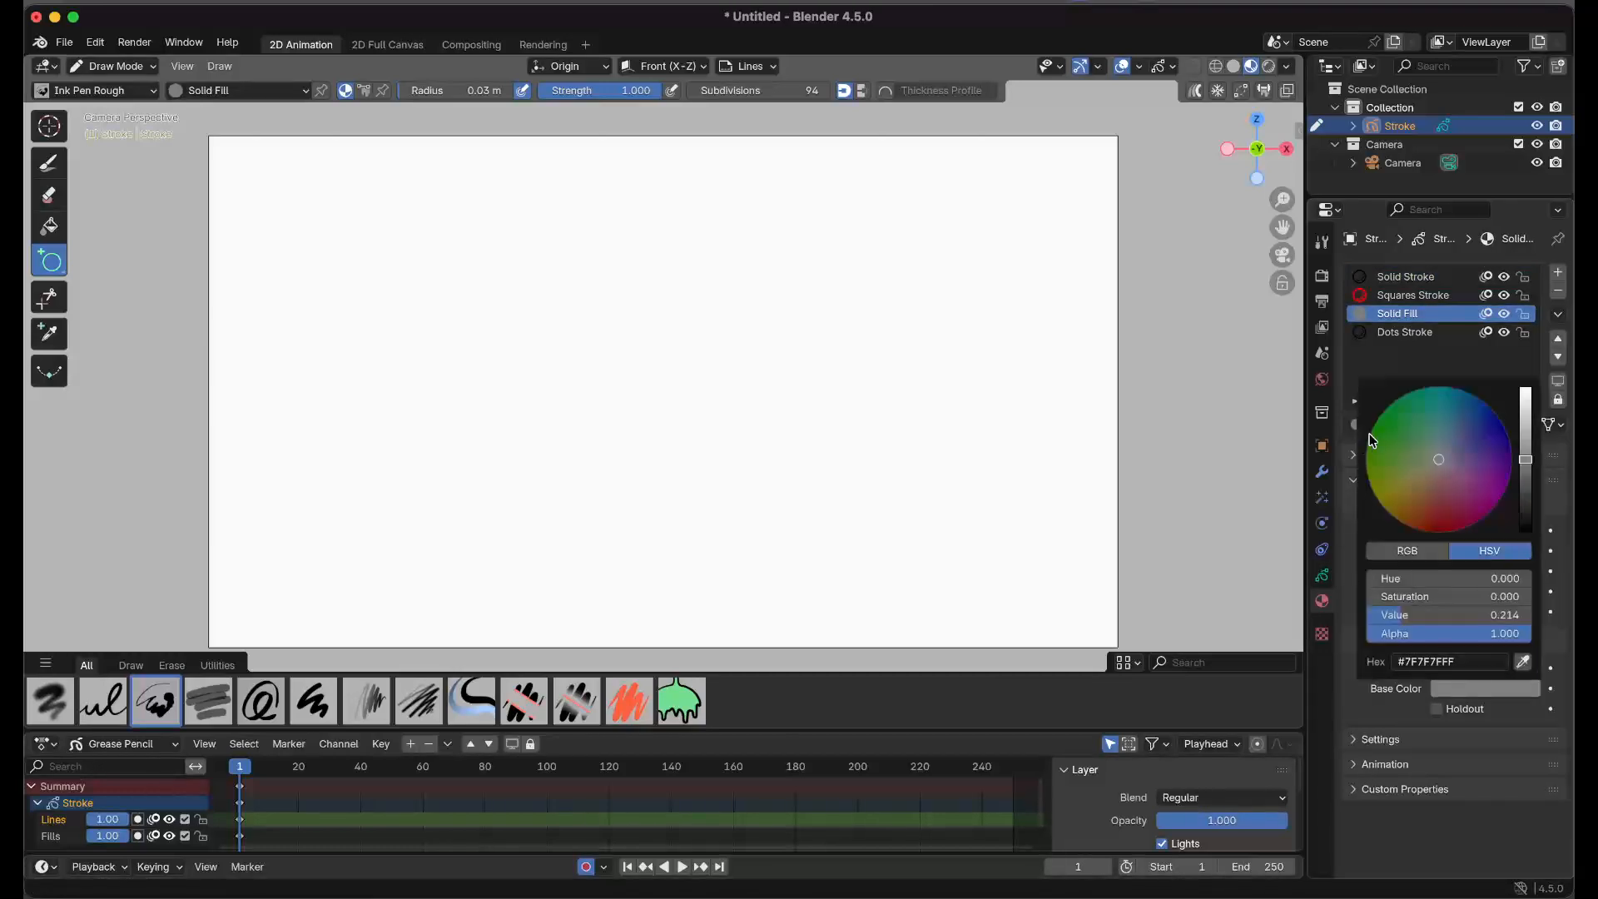
left_click_drag(1524, 471, 1524, 391)
mouse_move(1395, 492)
left_mouse_down()
mouse_move(1419, 503)
mouse_move(1402, 504)
left_mouse_up()
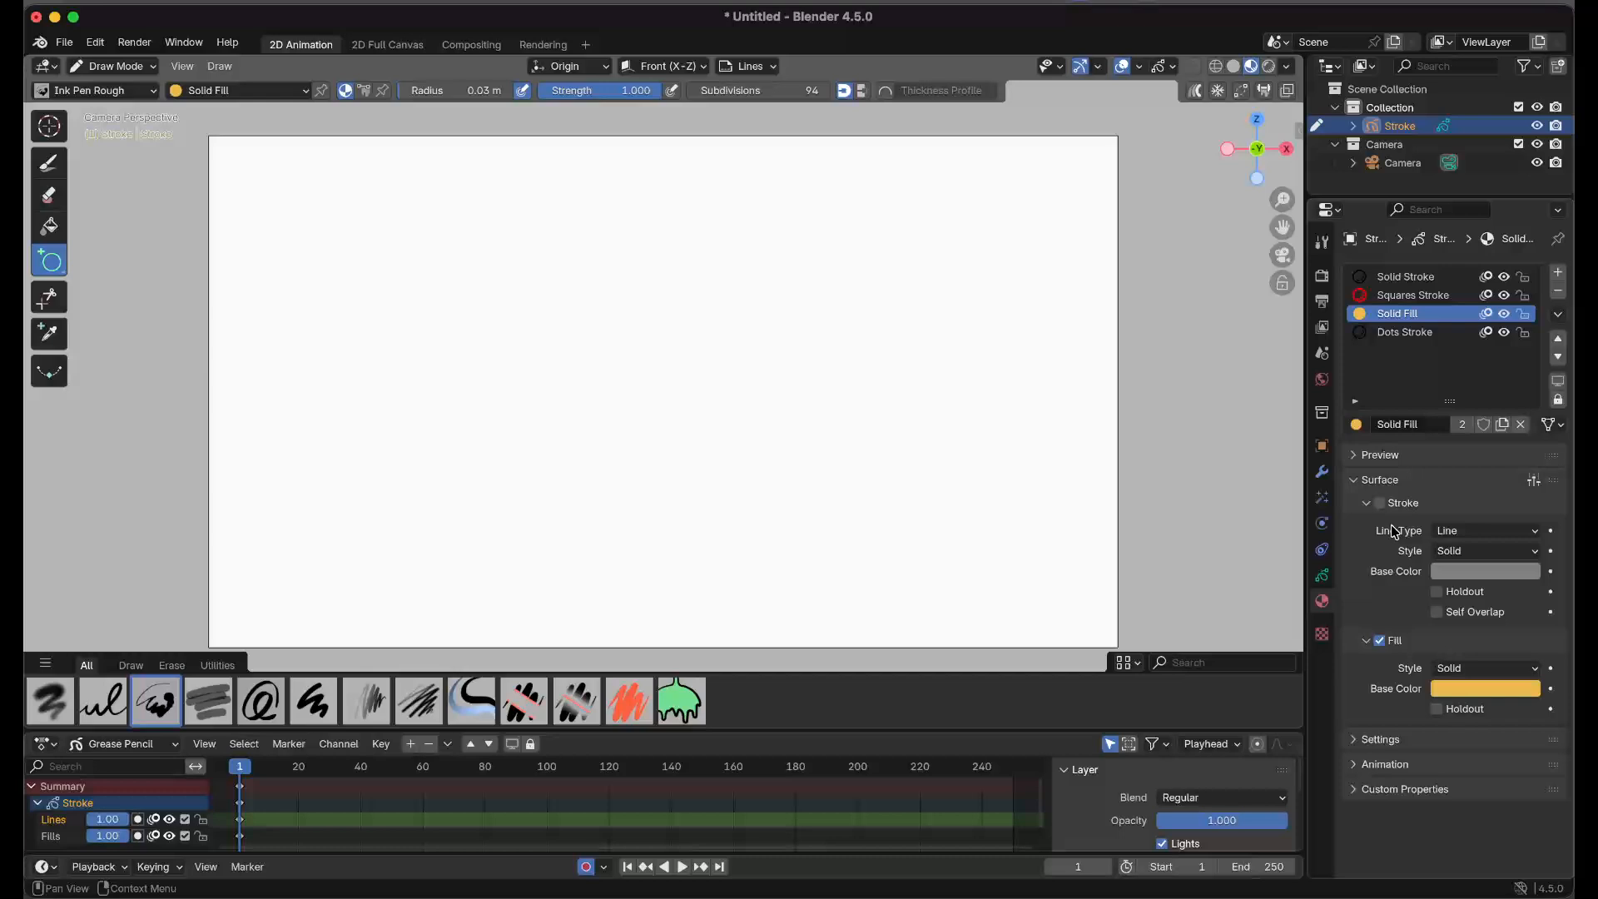
Enable the stroke on the Solid Fill material and set its stroke base color to black.
left_click(1379, 502)
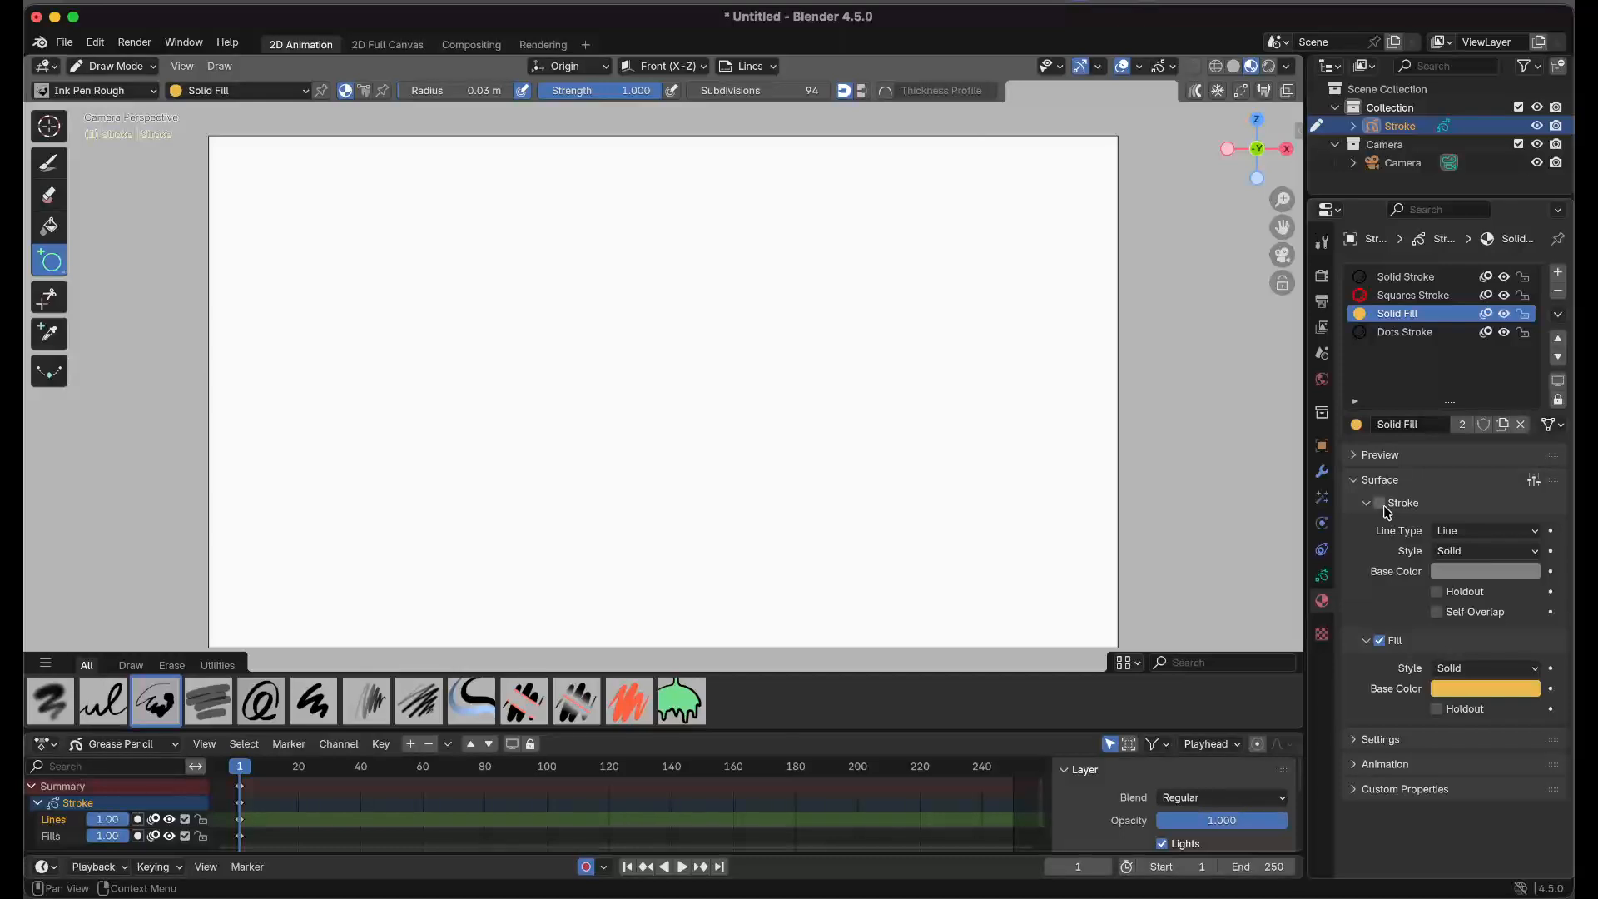
left_click(1472, 572)
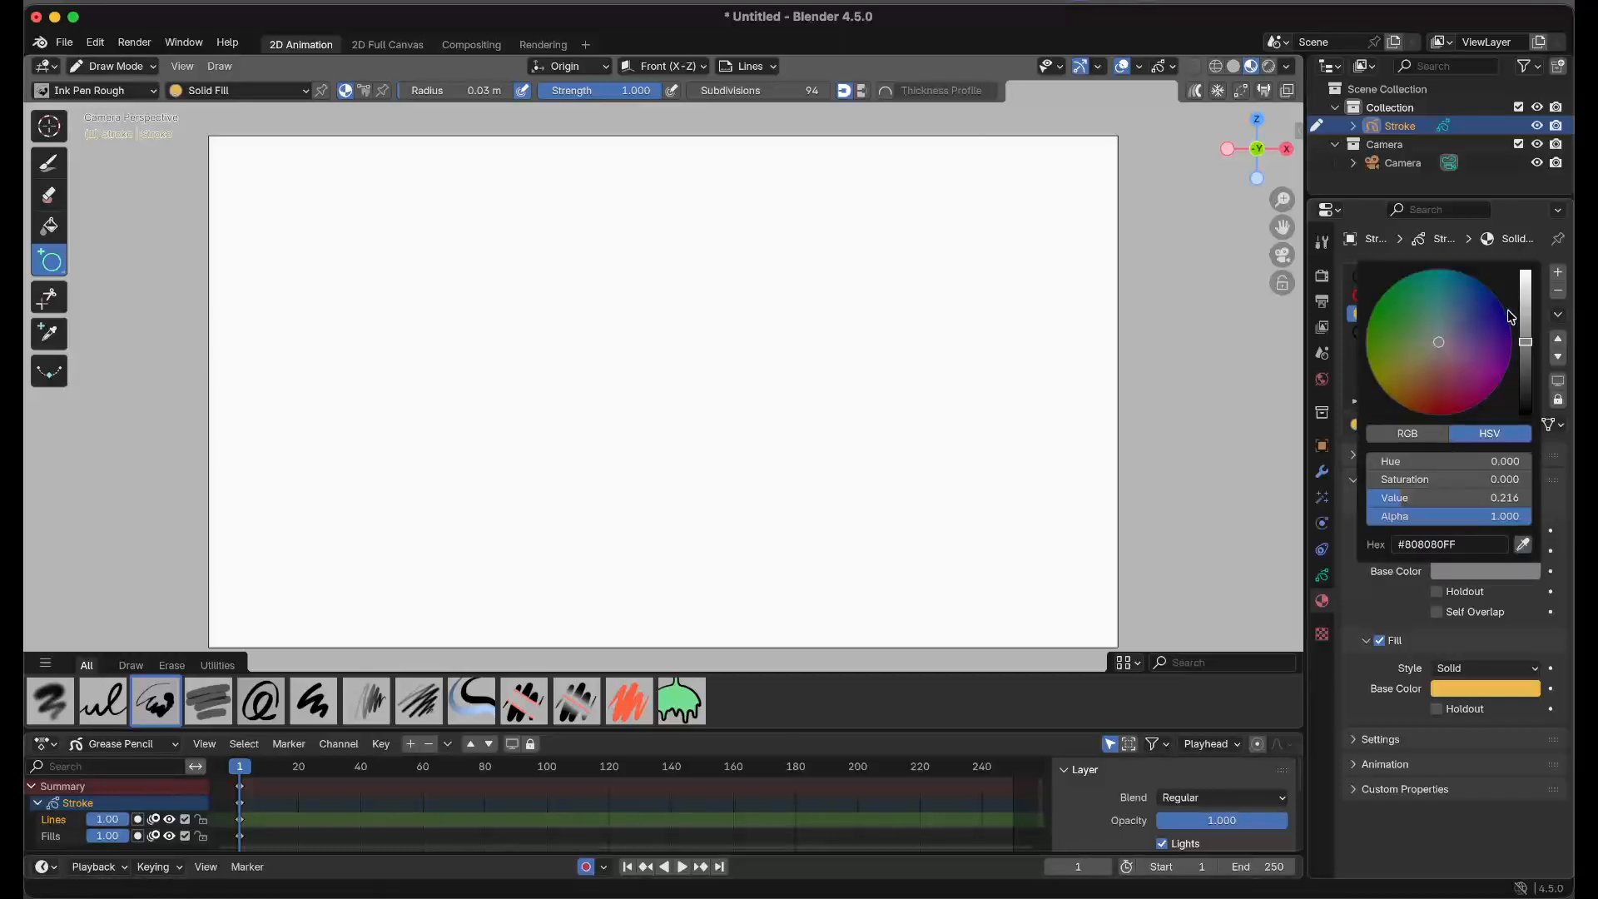
left_click_drag(1525, 348, 1525, 412)
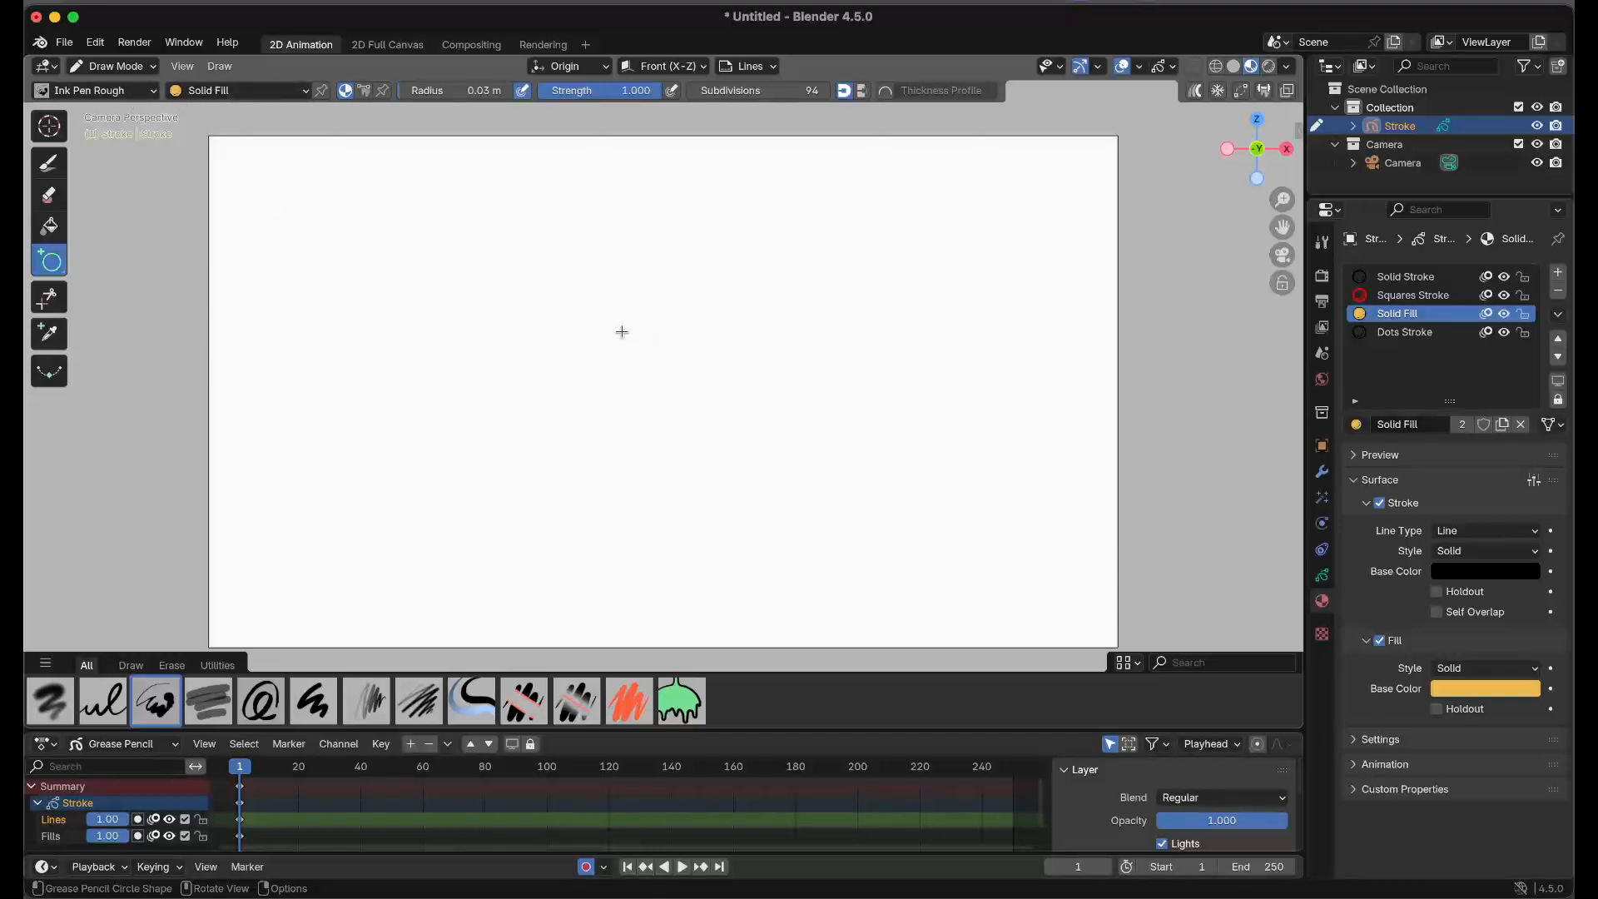
Draw a circle near the centre of the canvas and shift its material's fill to a slightly deeper orange.
left_click_drag(611, 326, 763, 436)
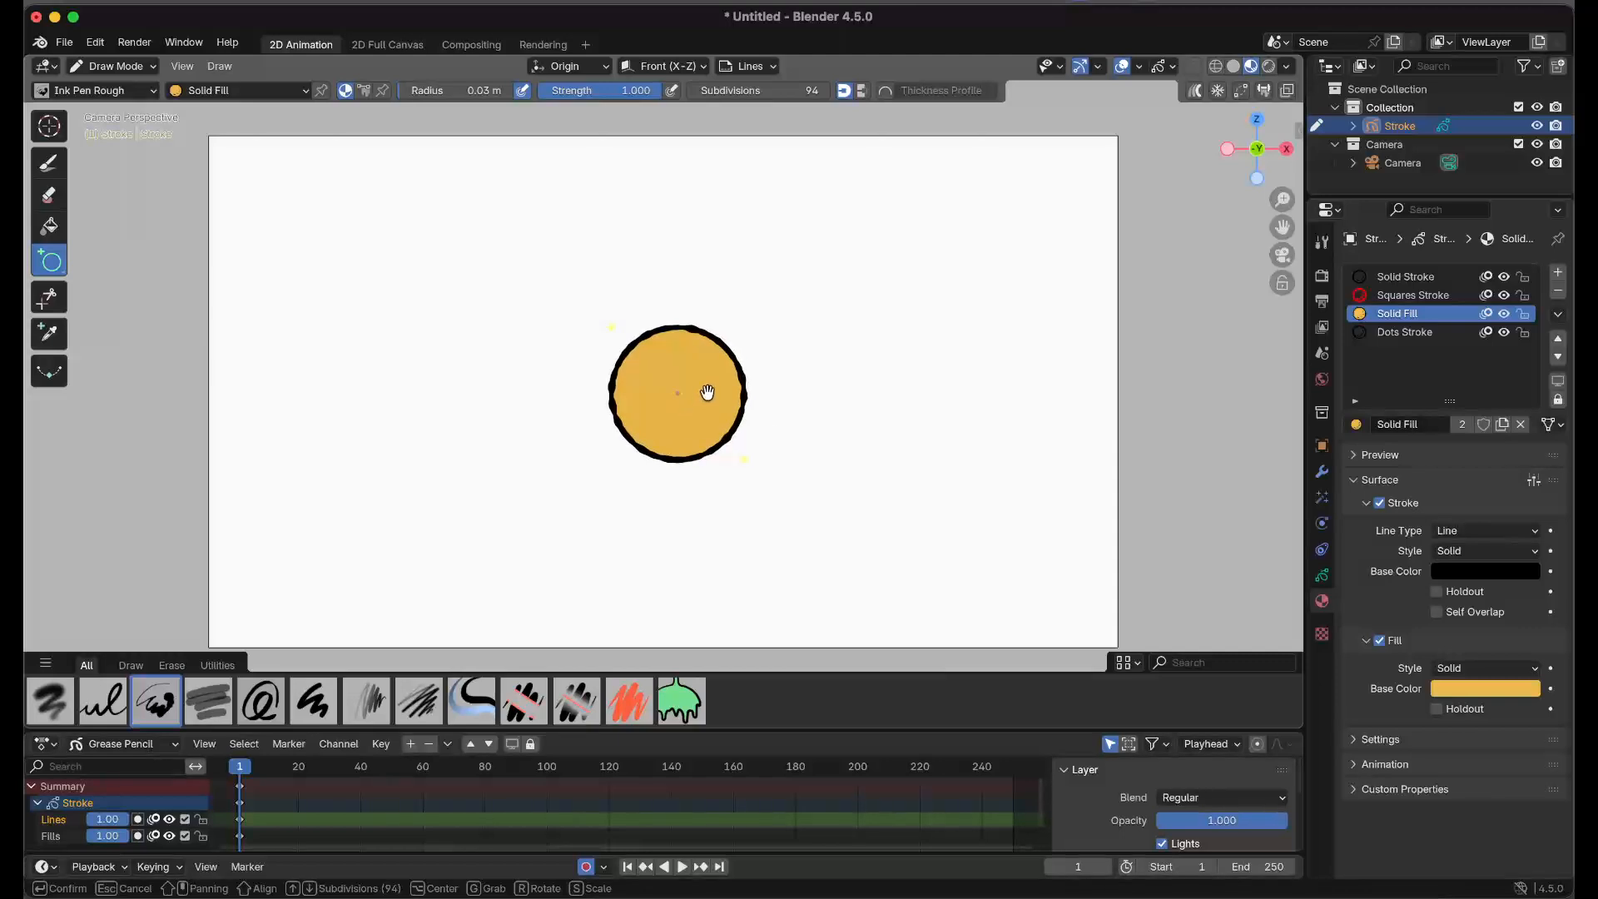
key("Return")
left_click(1482, 689)
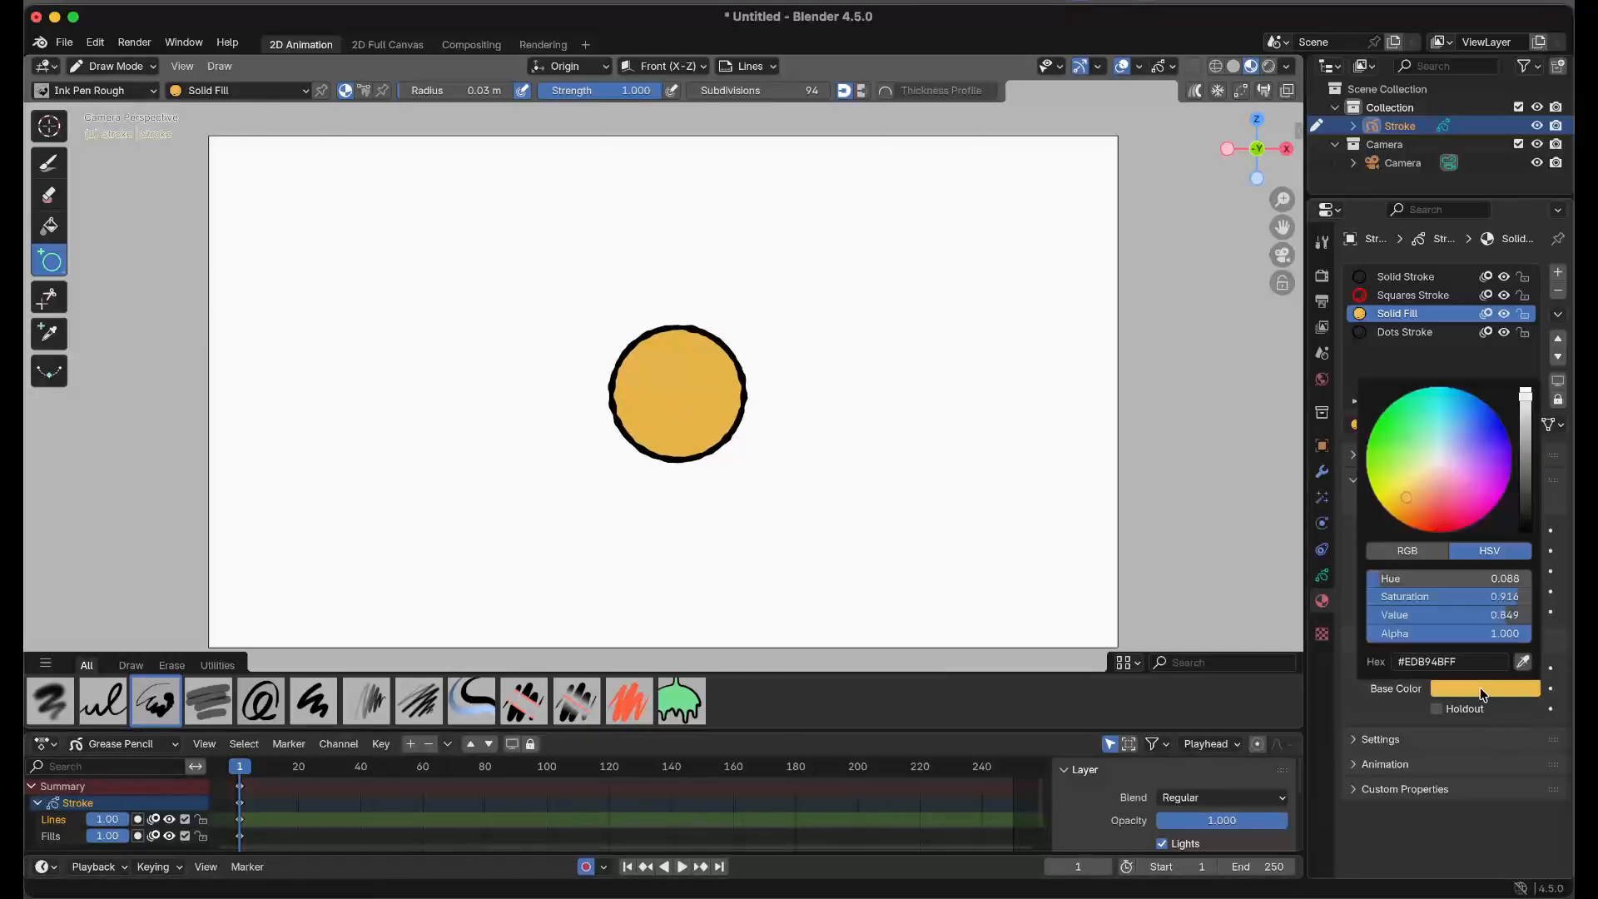
left_click_drag(1407, 497, 1409, 497)
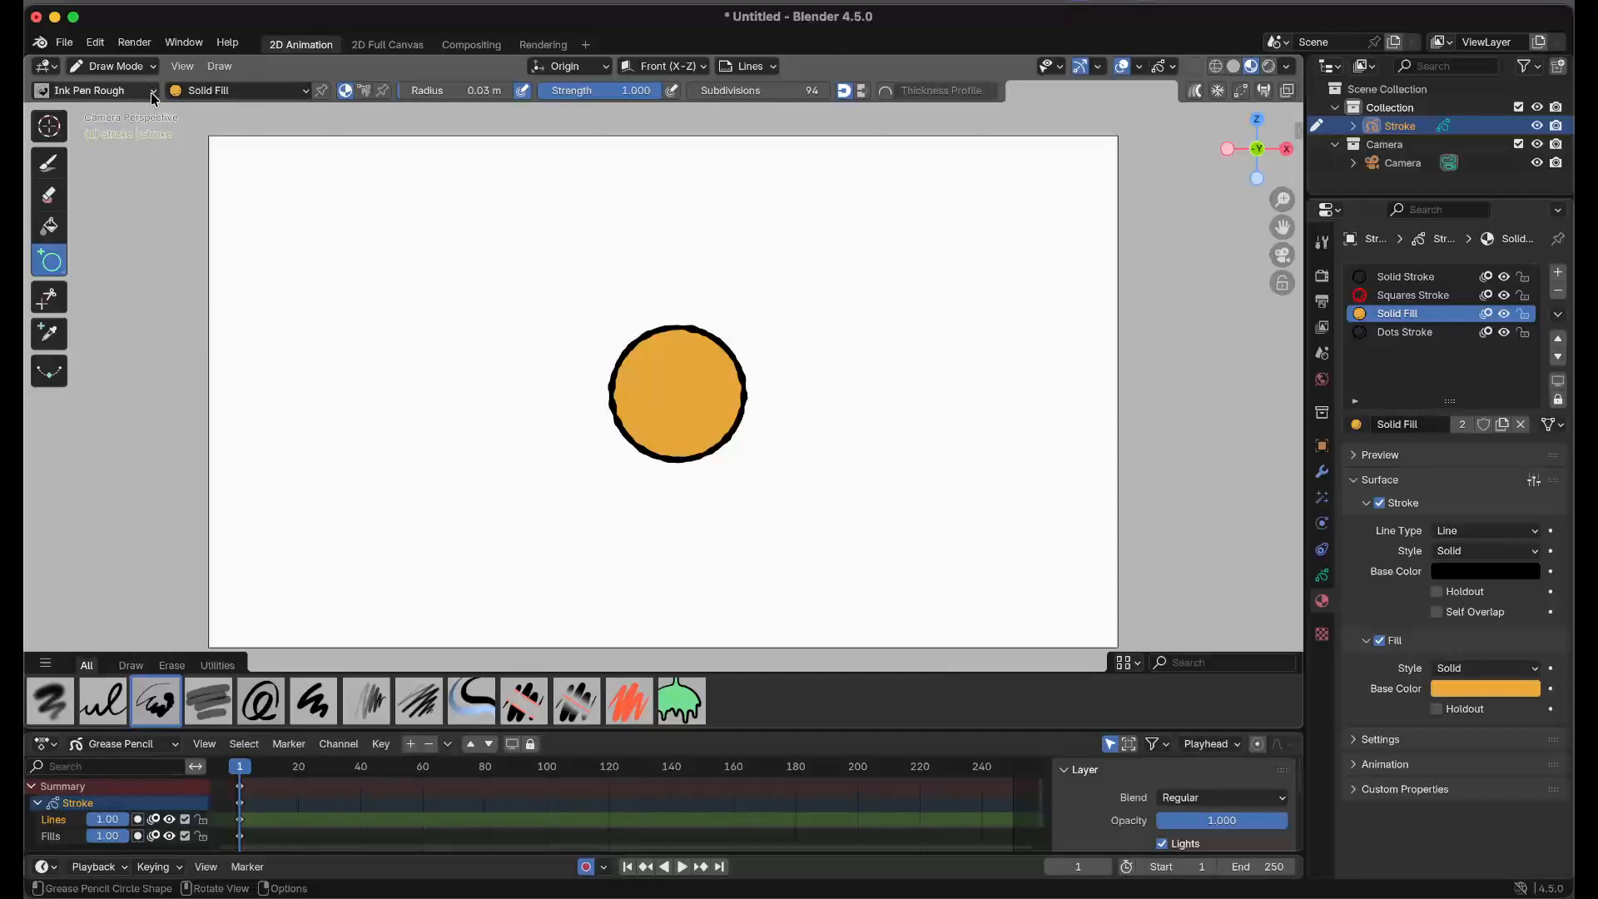
Switch to Object Mode and rename the Stroke object as sol.
left_click(126, 67)
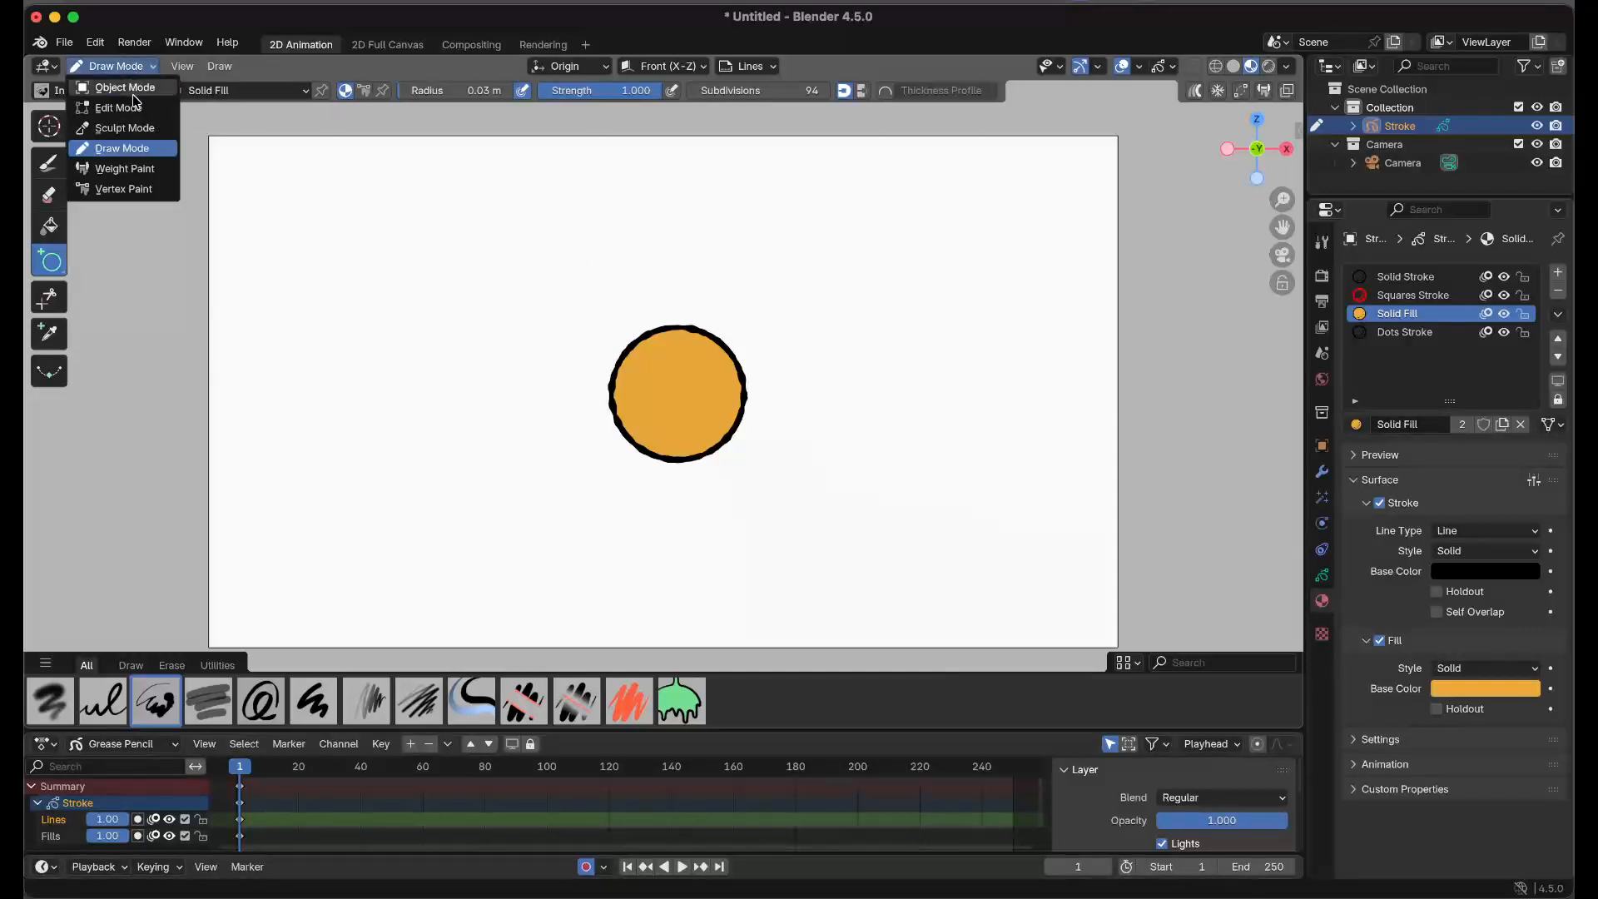
left_click(132, 90)
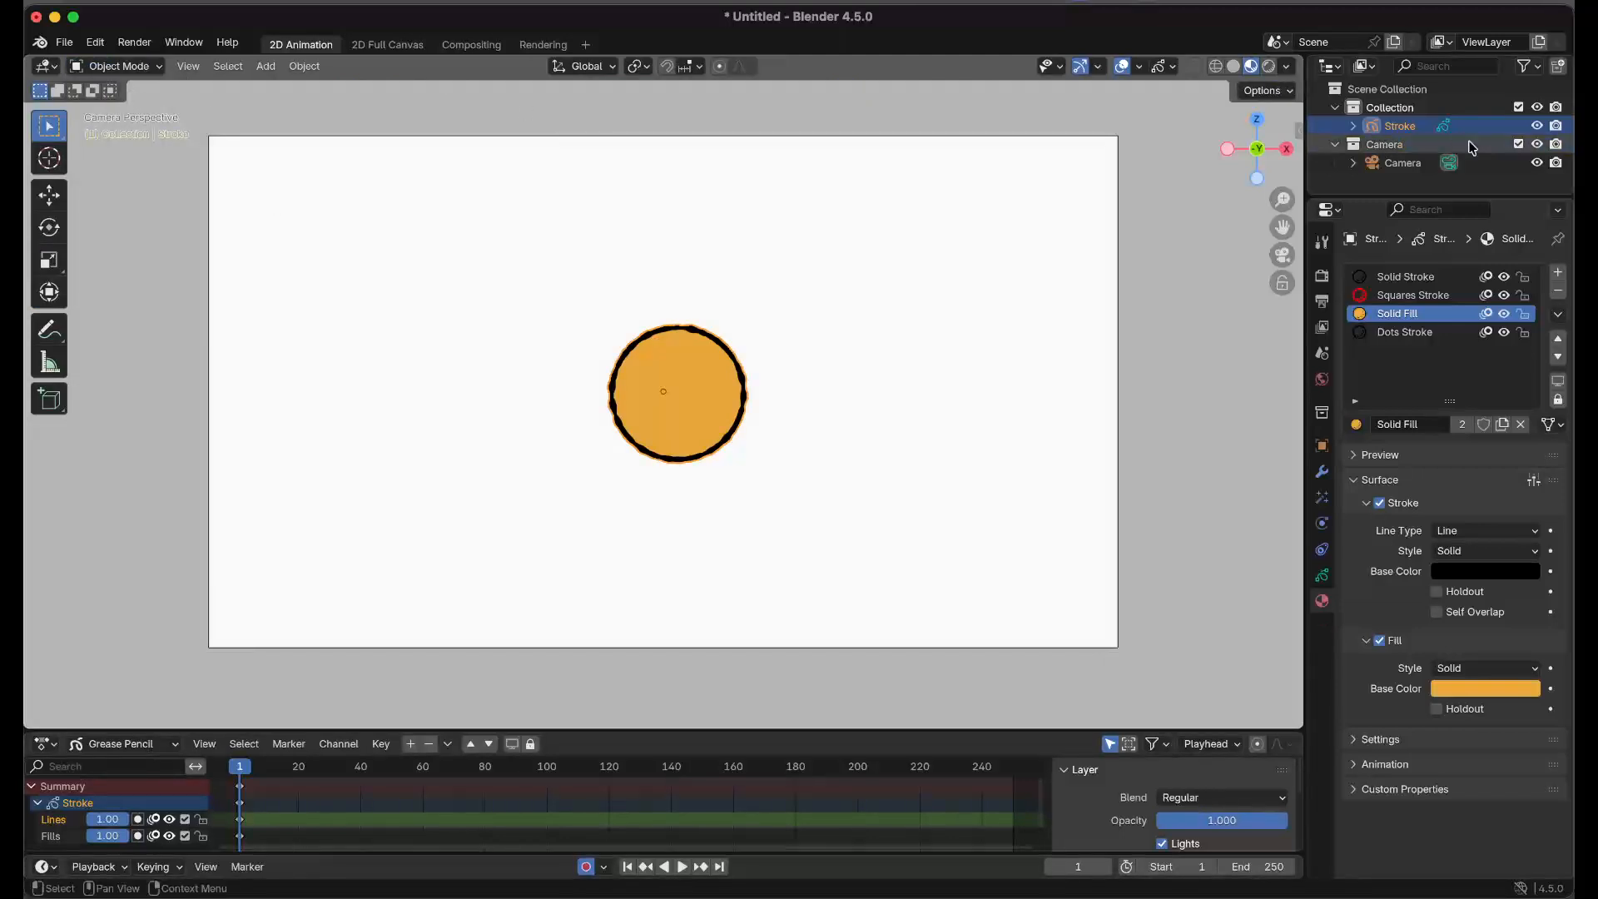
double_click(1392, 126)
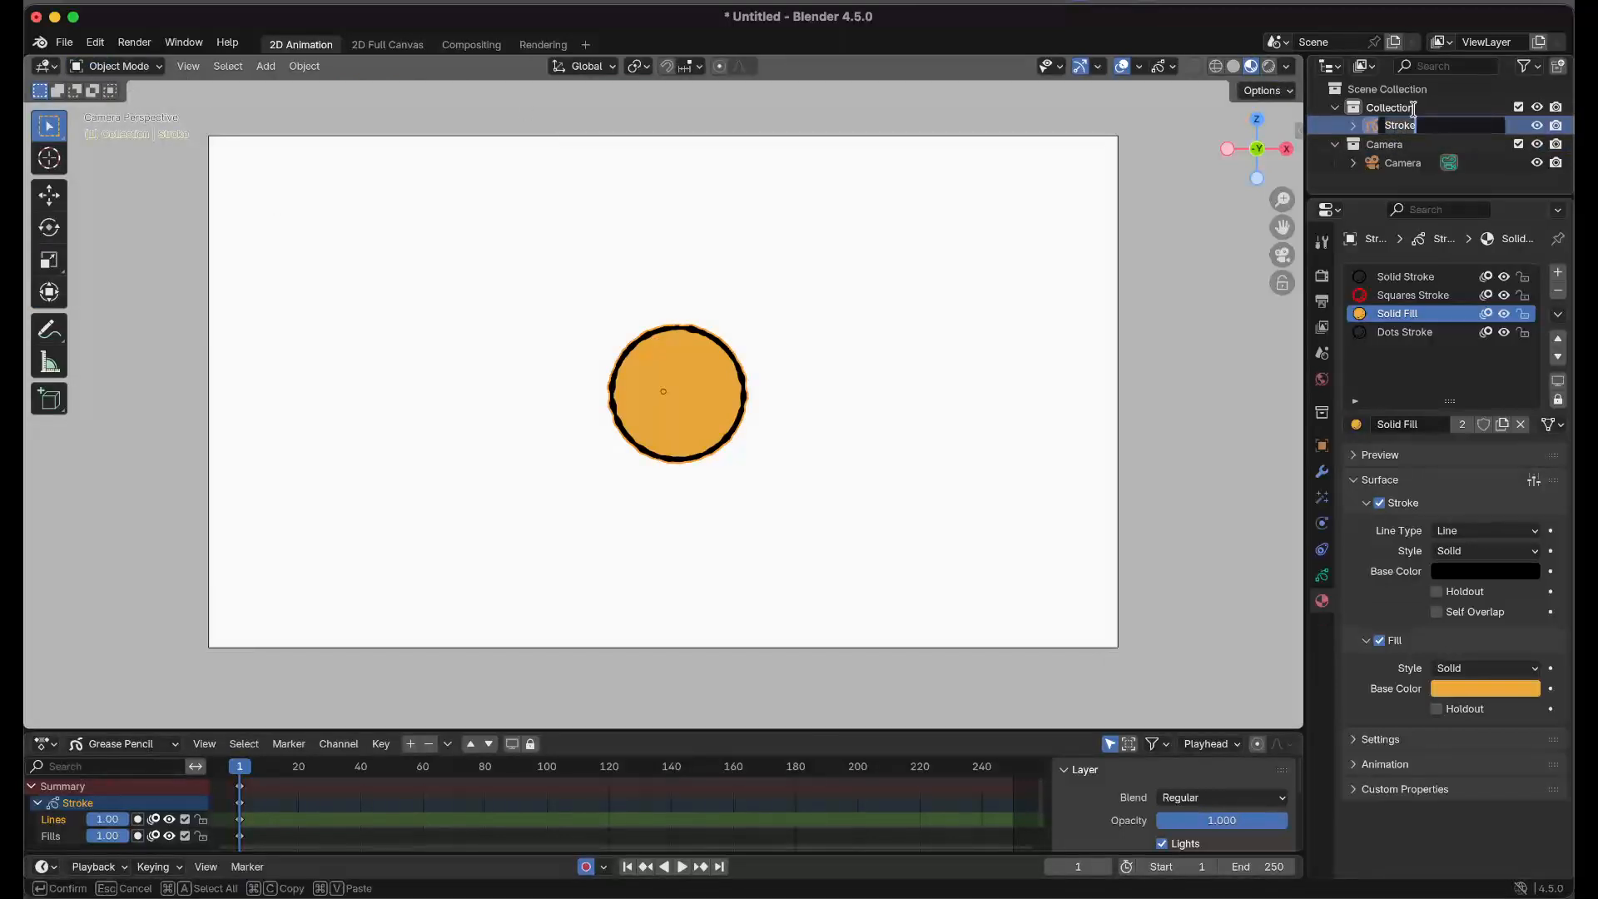
type("sol")
key("Return")
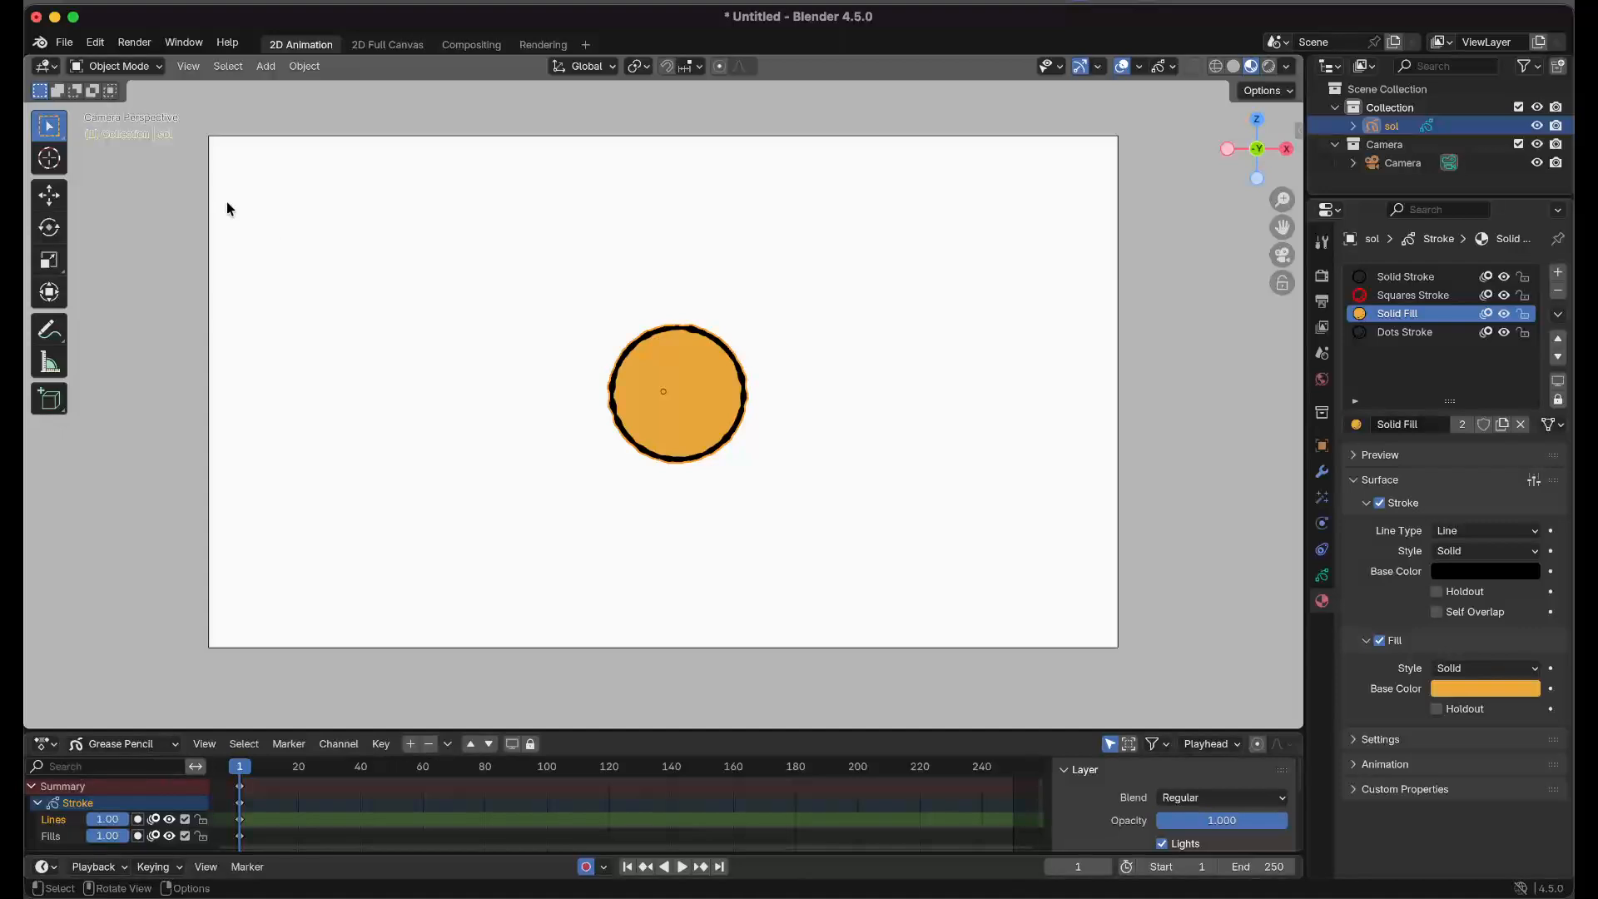
Add a new Grease Pencil Stroke object to the scene.
left_click(266, 70)
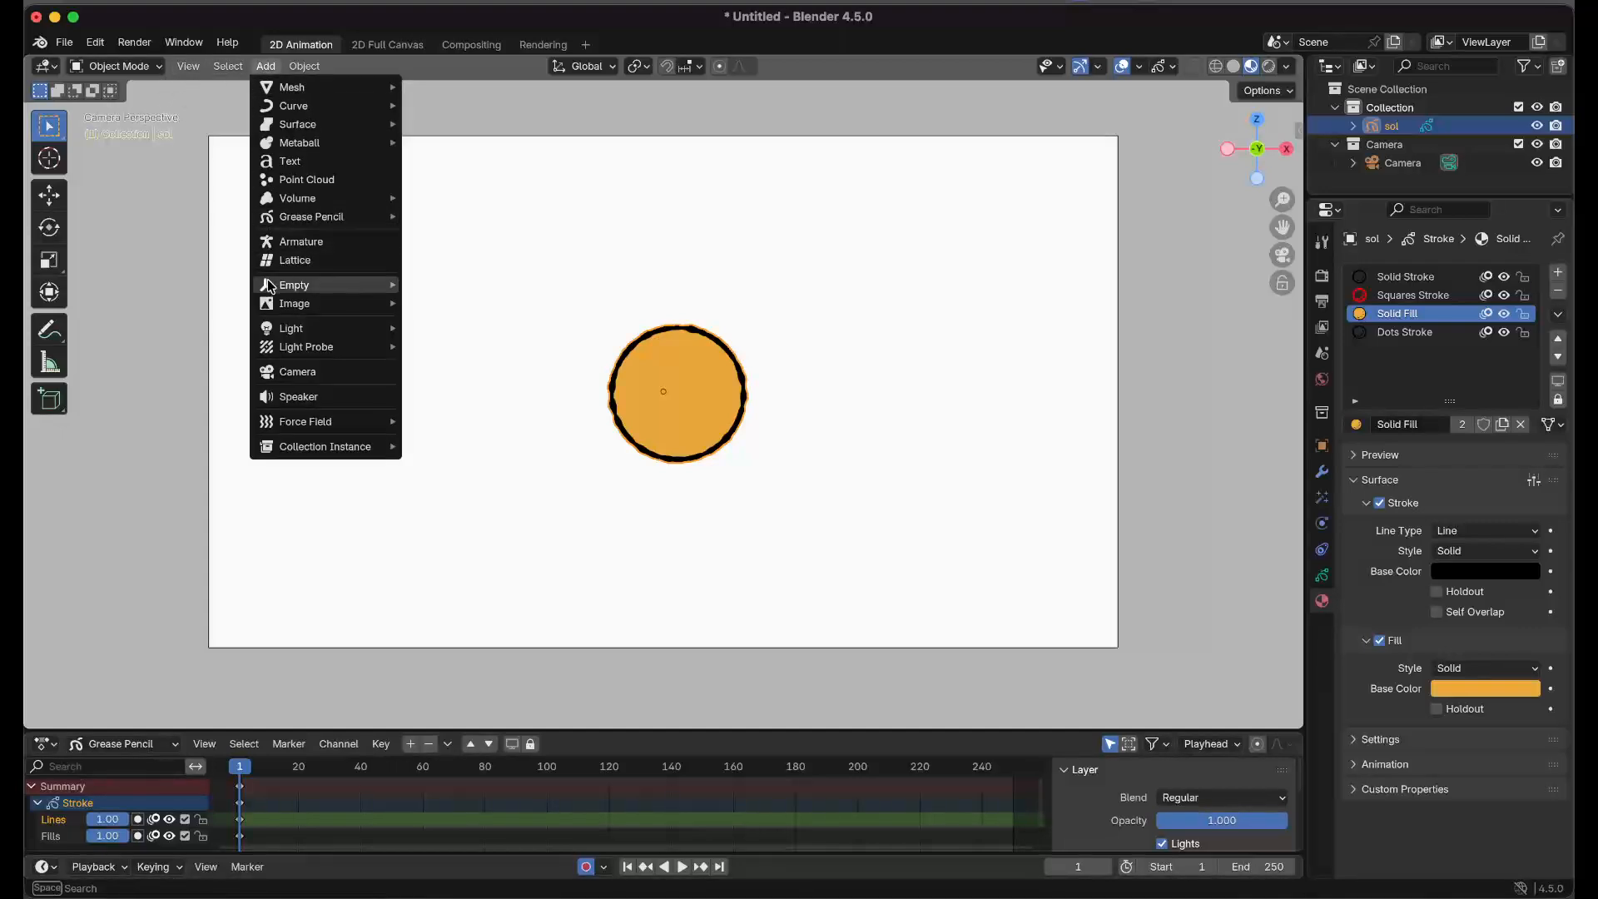
mouse_move(271, 288)
mouse_move(303, 220)
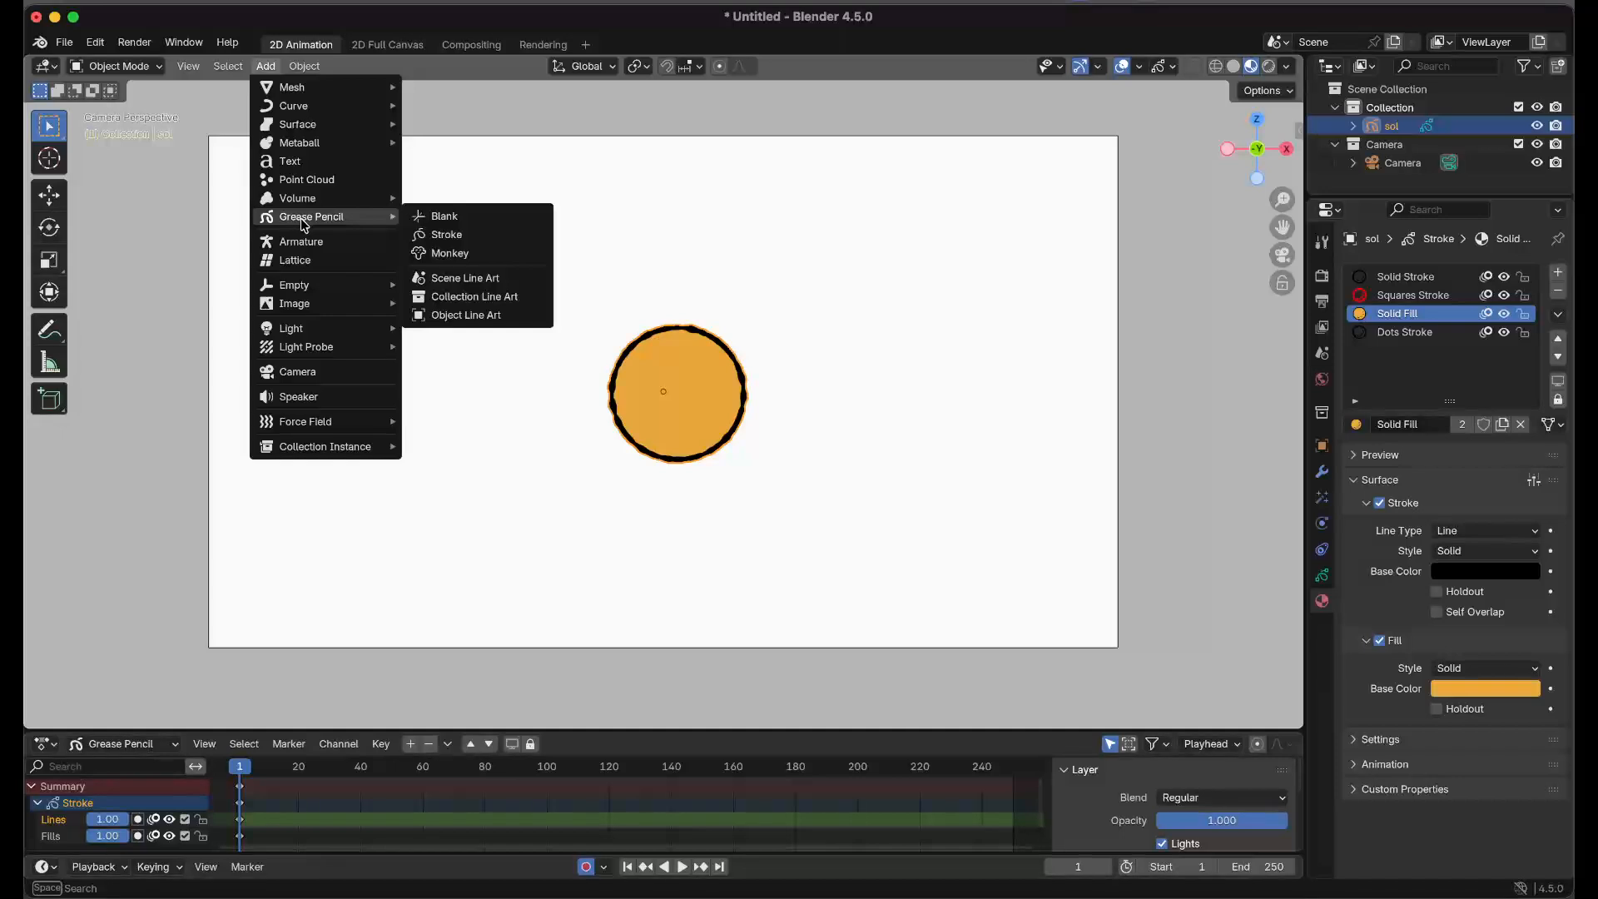
left_click(481, 237)
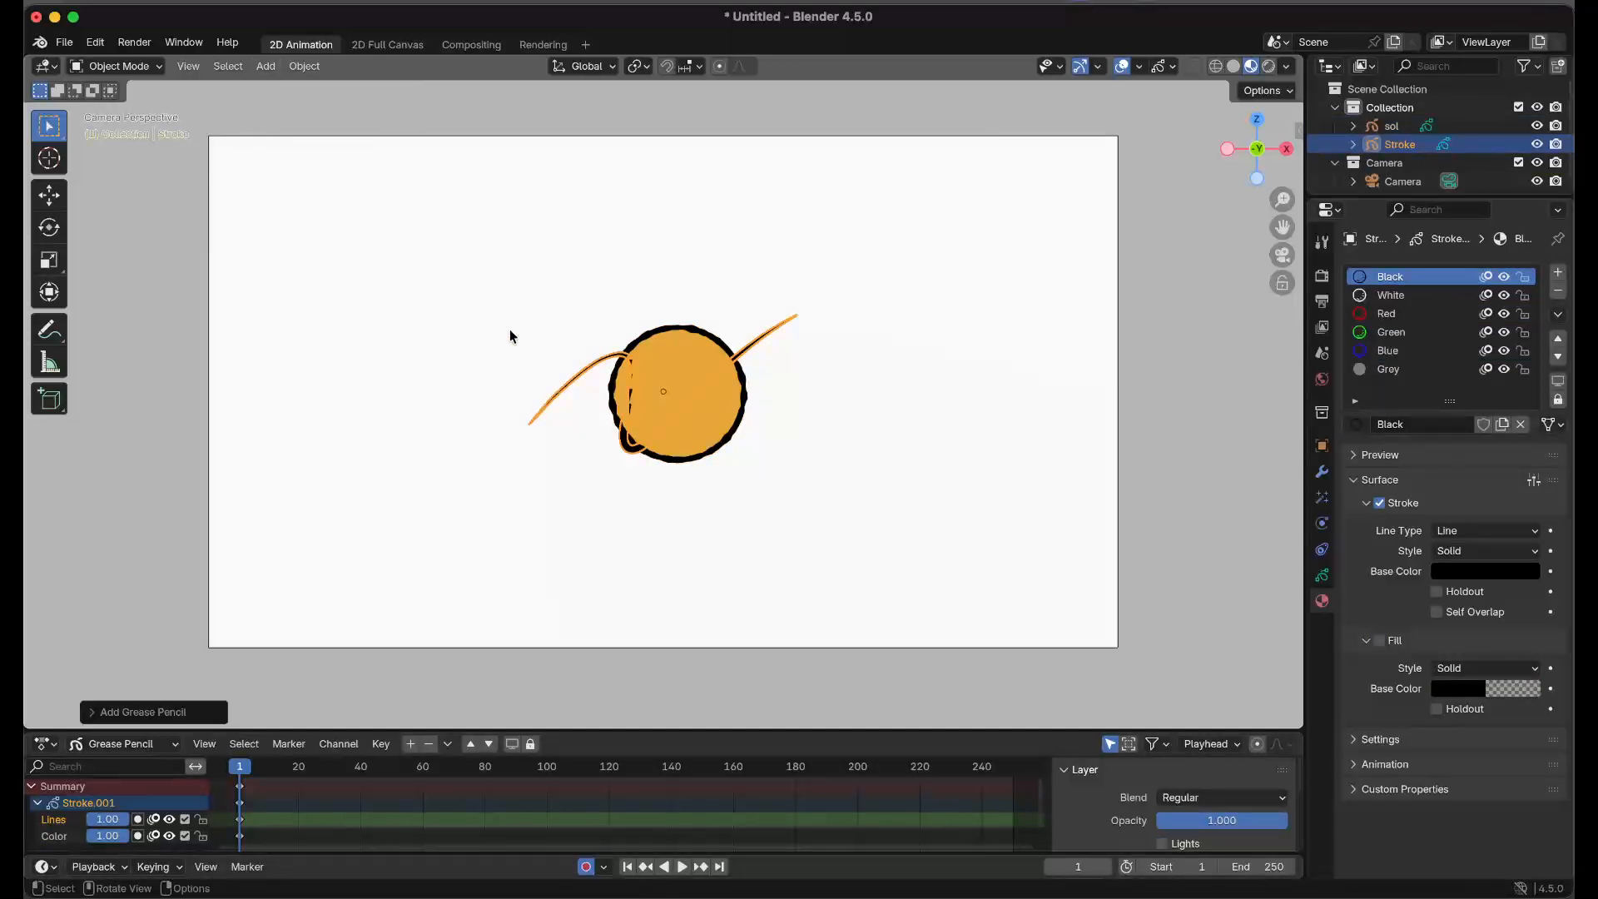
Delete the default stroke drawing of the new Grease Pencil object in Edit Mode.
left_click(125, 67)
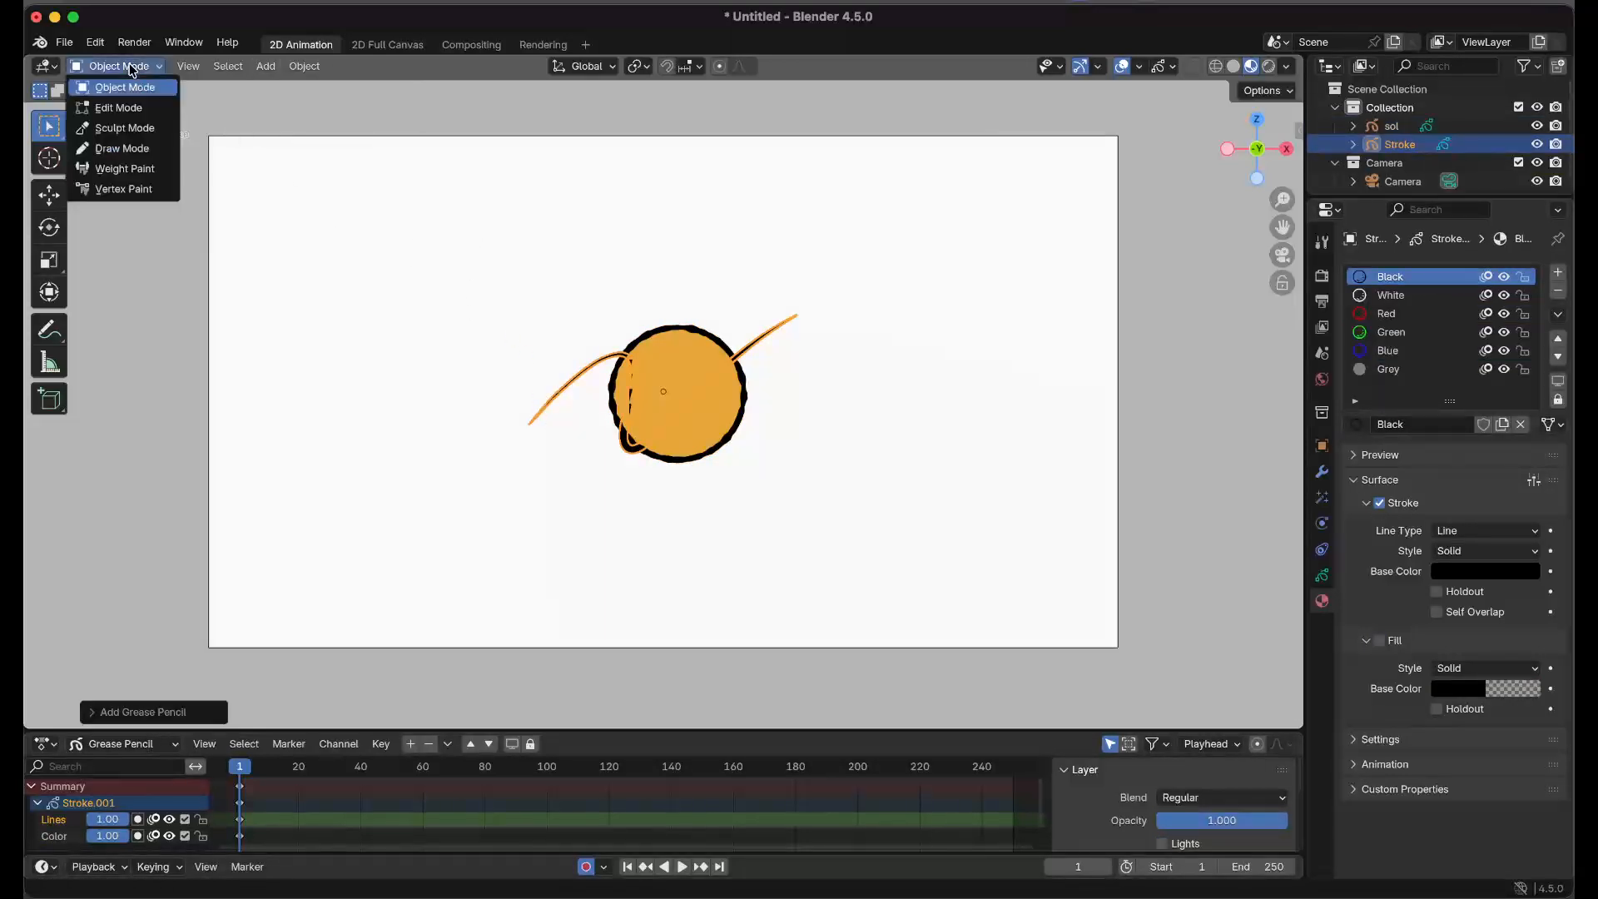
left_click(118, 109)
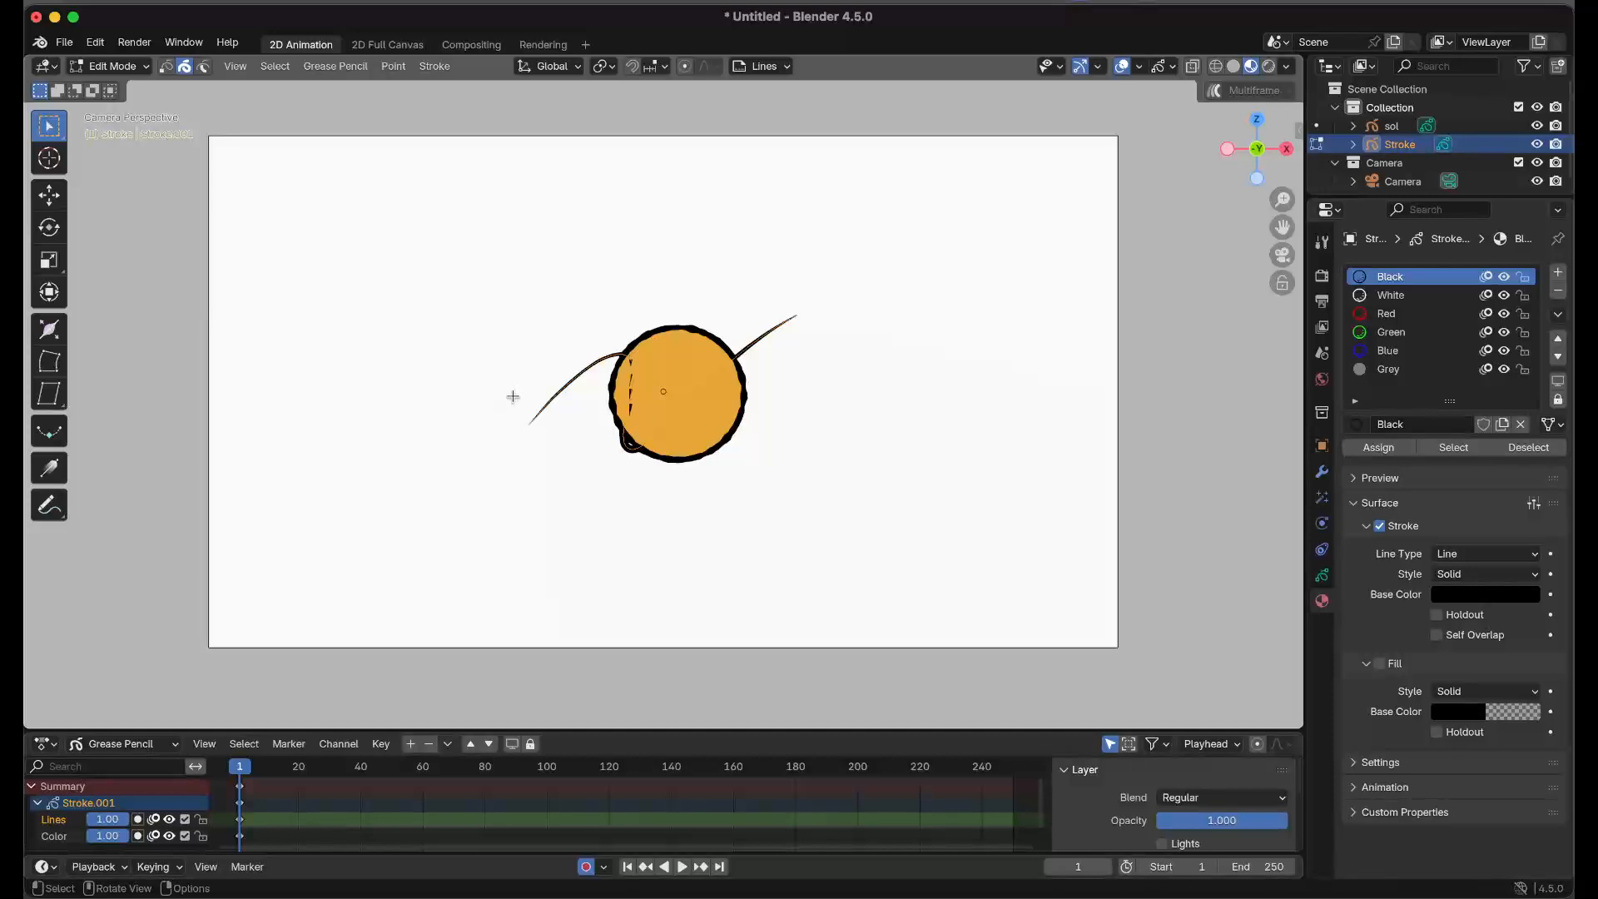
key("x")
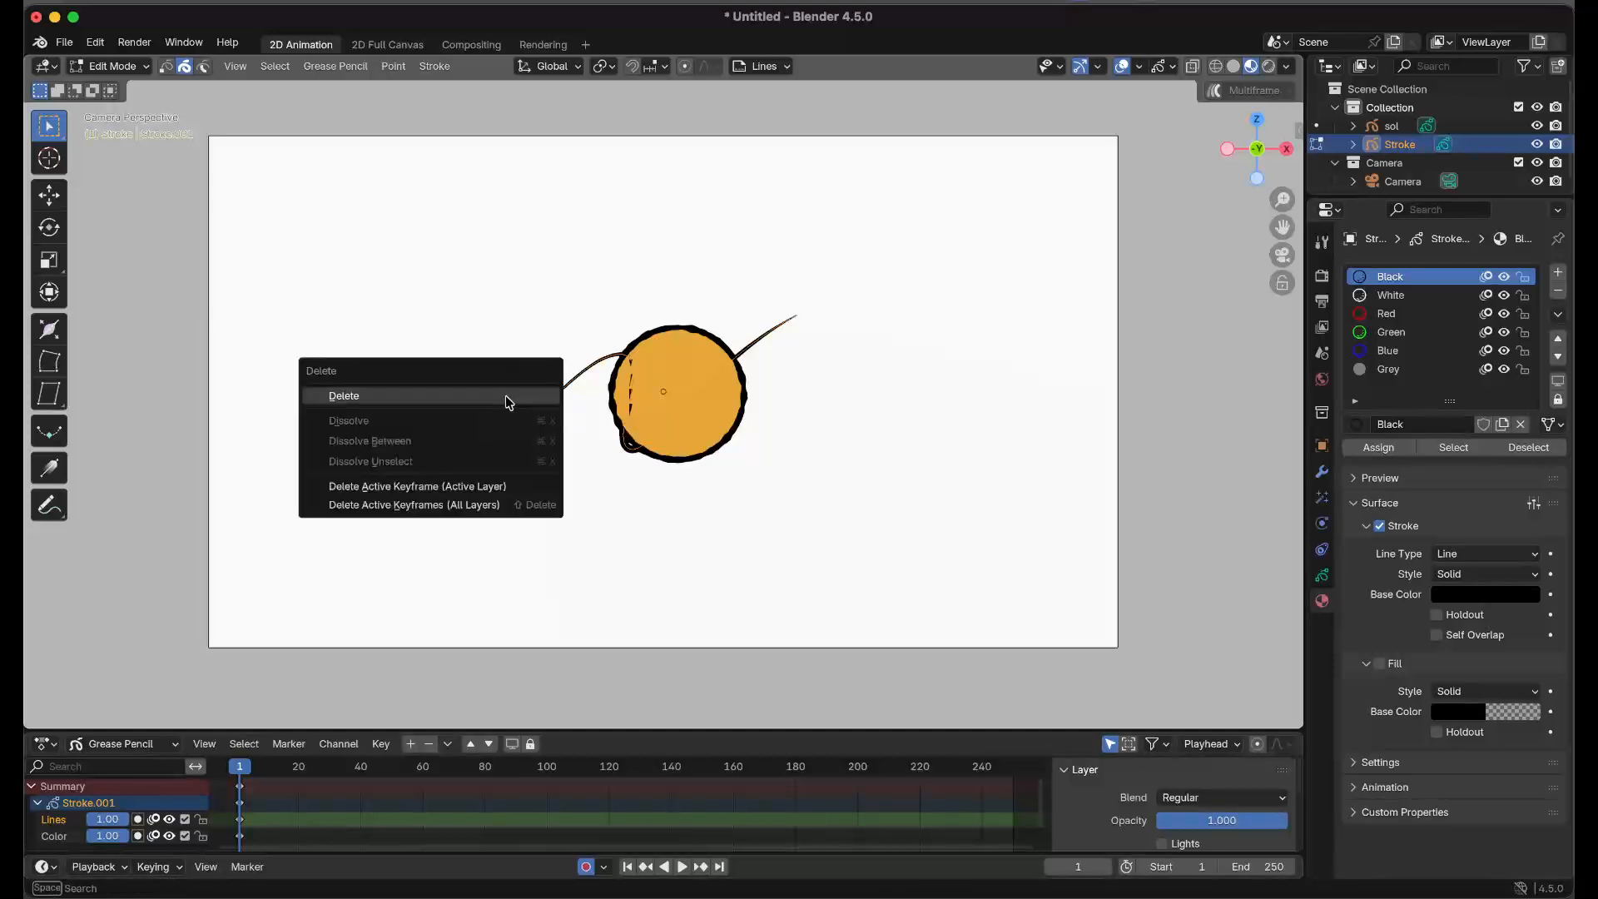
left_click(509, 400)
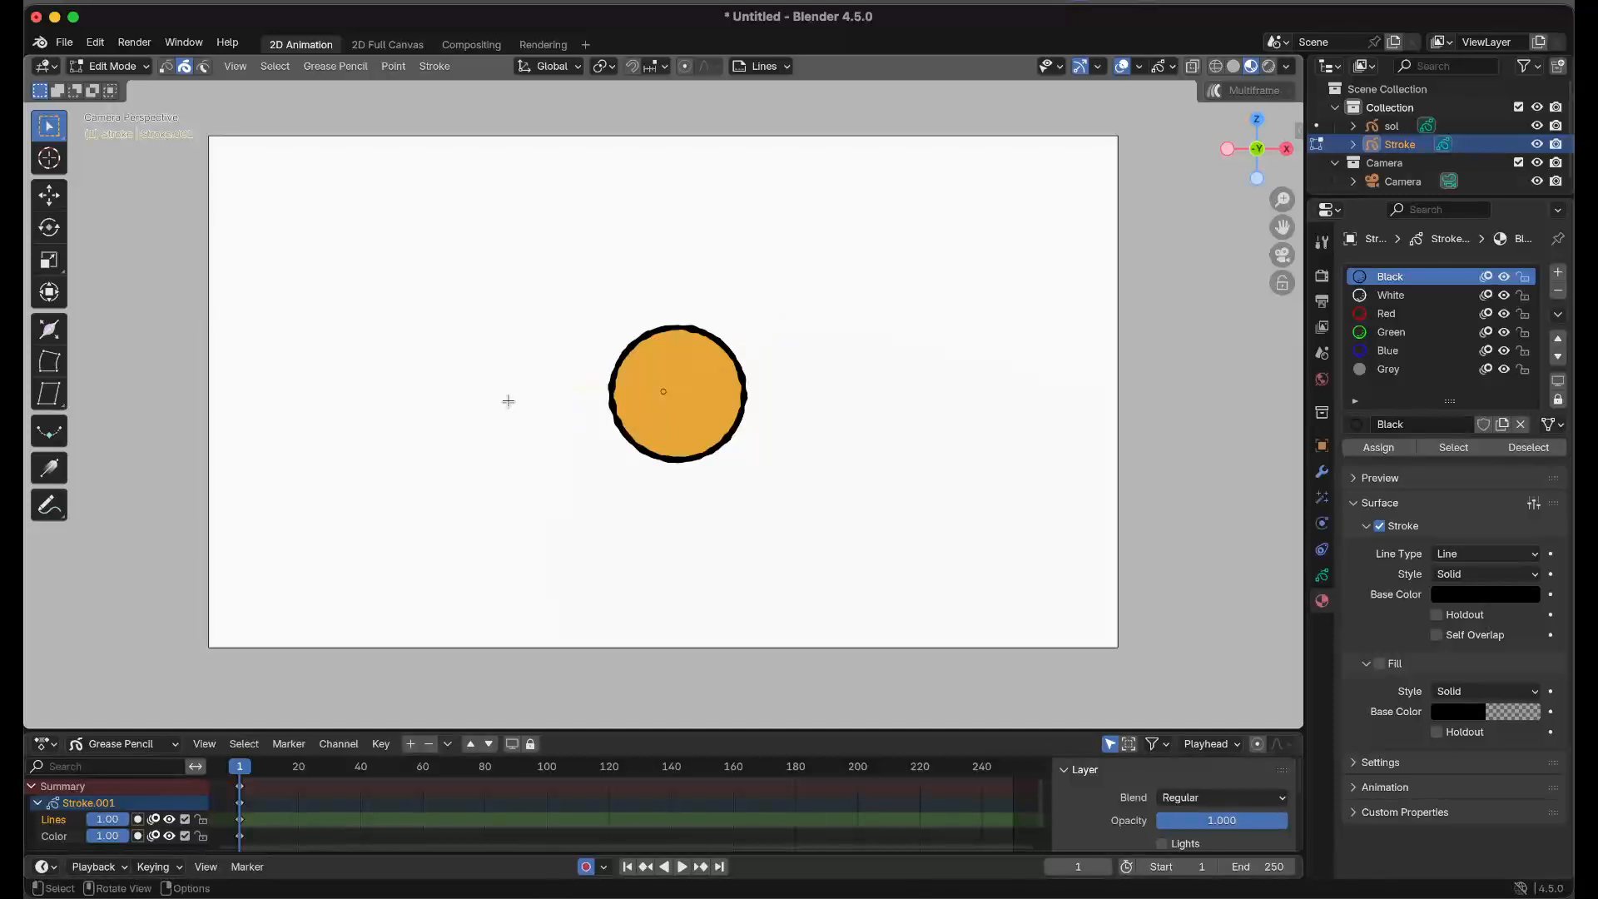
In Draw Mode, select the new object's Grey material, enable its stroke and set the stroke base color to black.
left_click(101, 66)
left_click(105, 150)
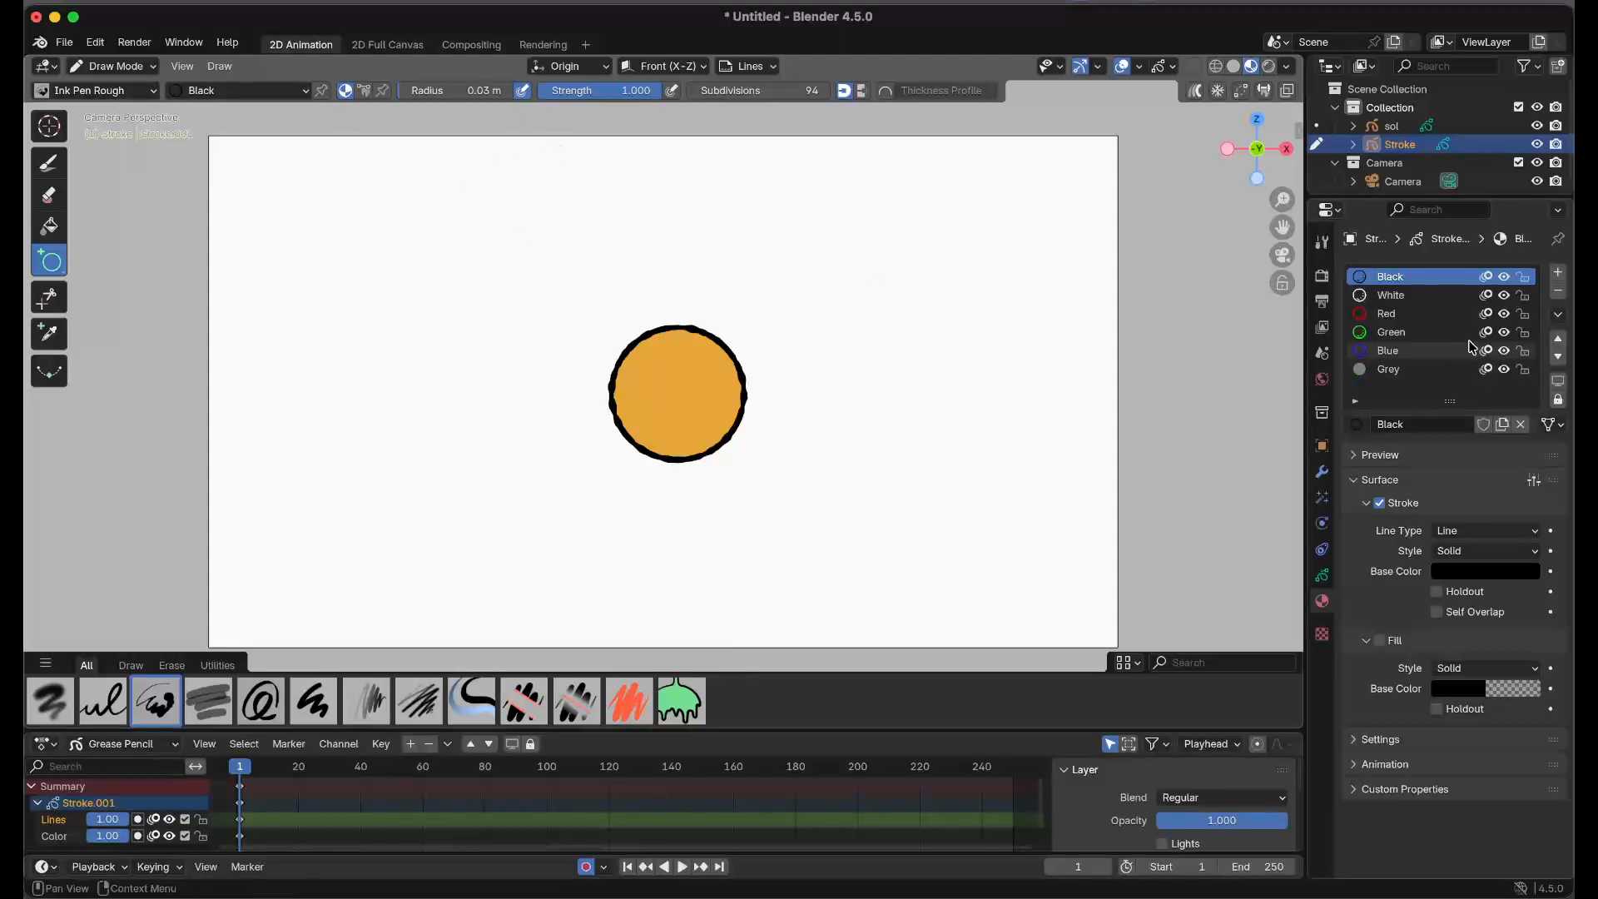
left_click(1423, 372)
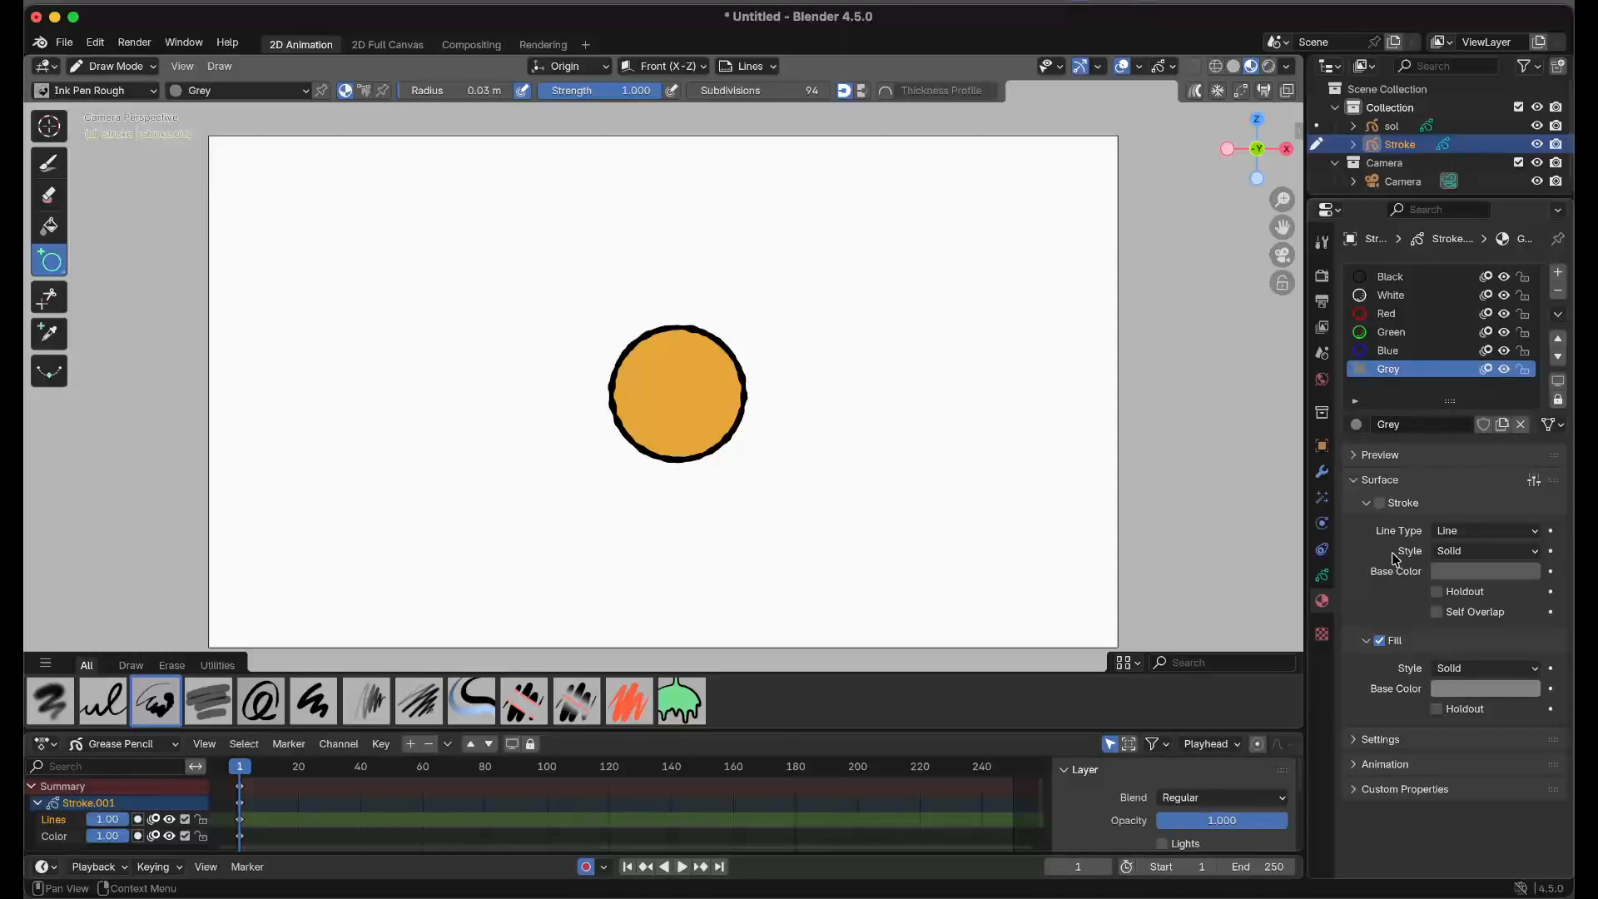
left_click(1393, 511)
left_click(1383, 505)
left_click(1366, 503)
left_click(1484, 572)
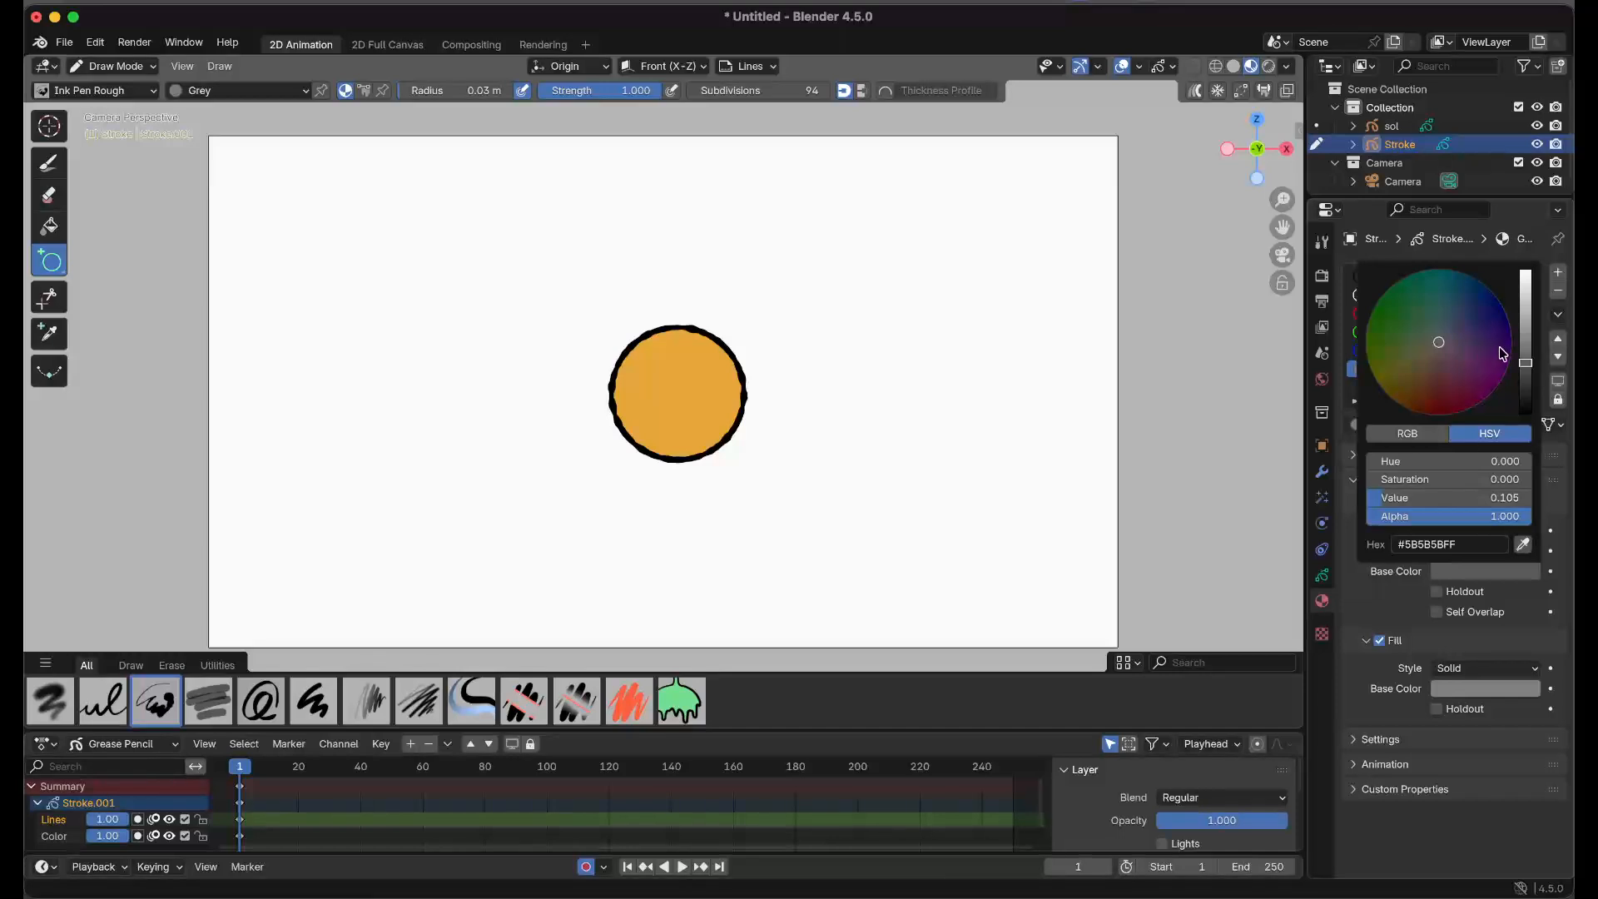
left_click_drag(1526, 363, 1526, 413)
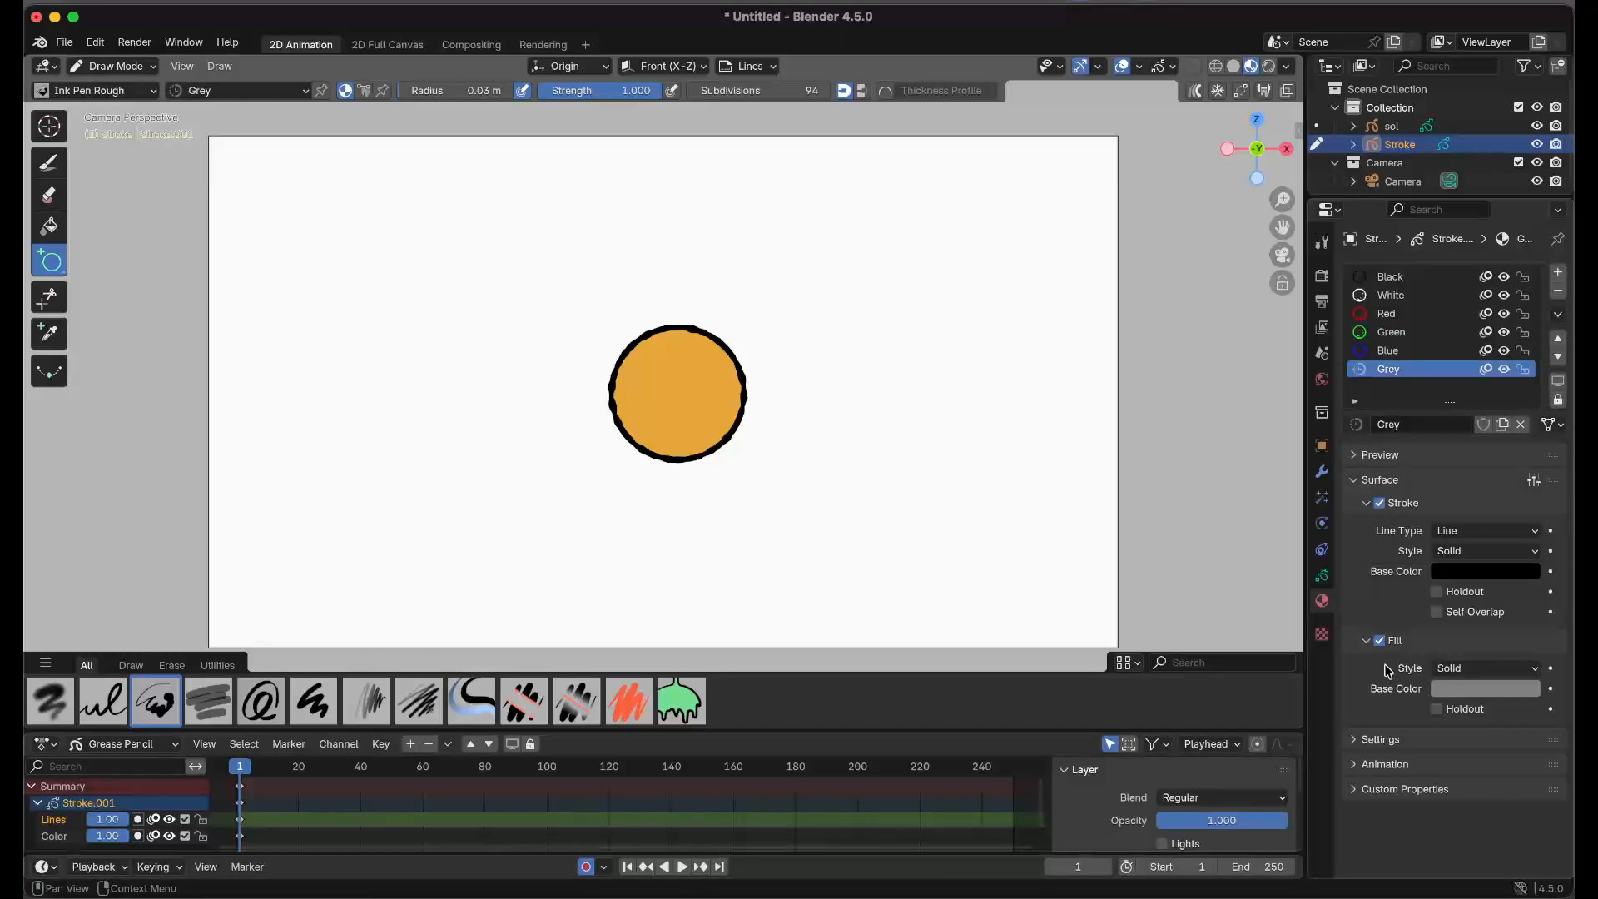
Set the Grey material's fill base color to dark blue and draw a small circle to the right of the orange one.
left_click(1465, 688)
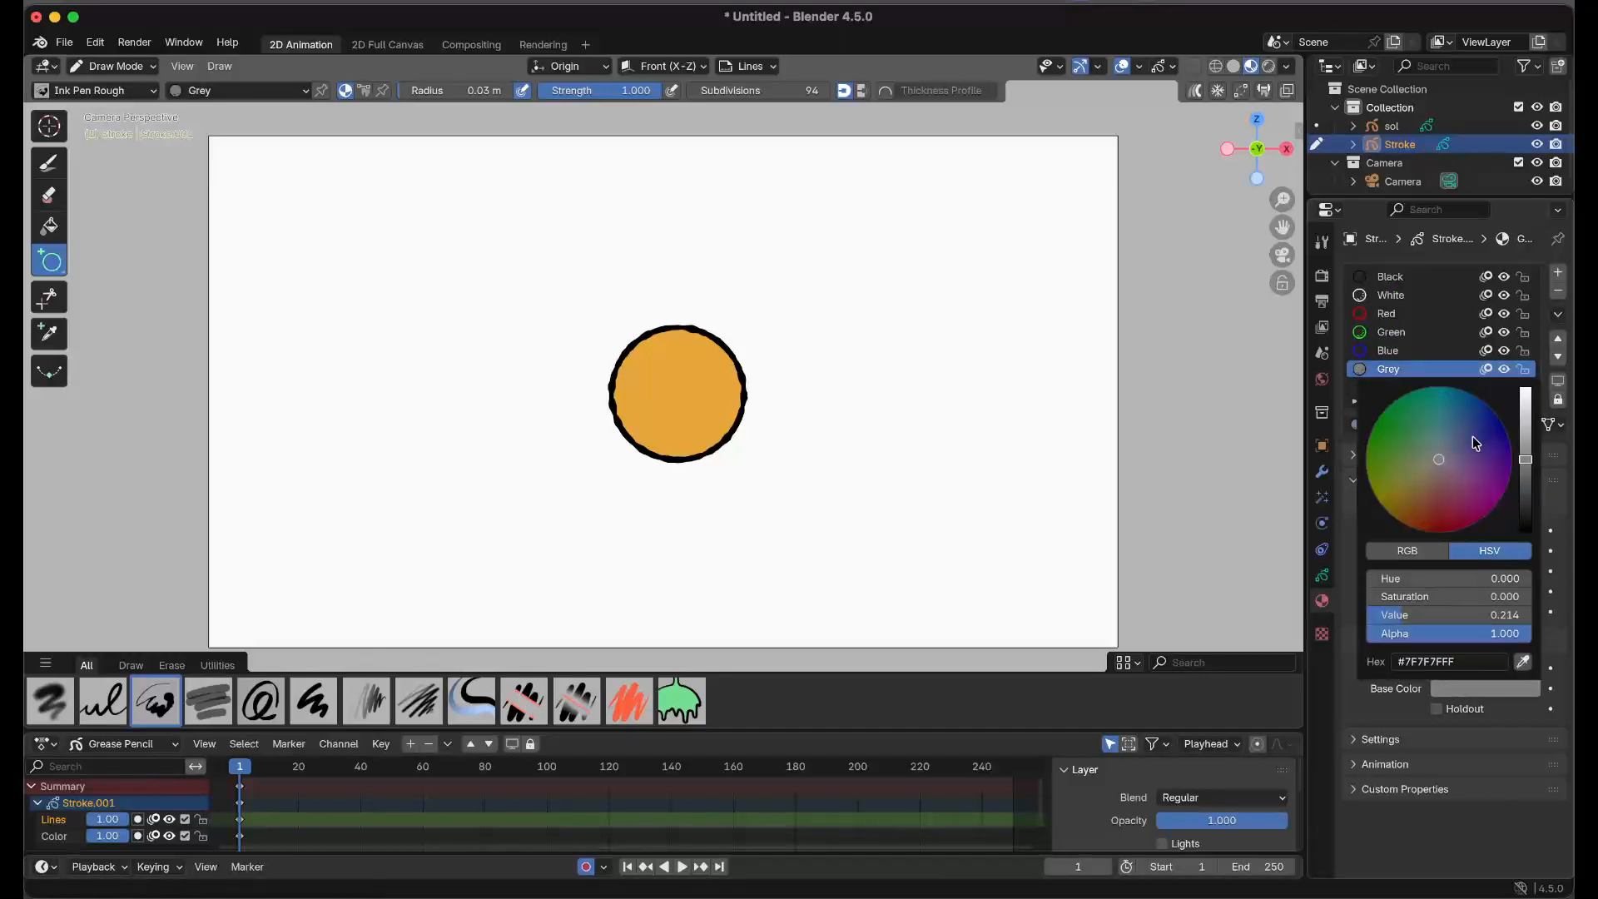
mouse_move(1471, 437)
left_mouse_down()
mouse_move(1488, 428)
mouse_move(1473, 419)
left_mouse_up()
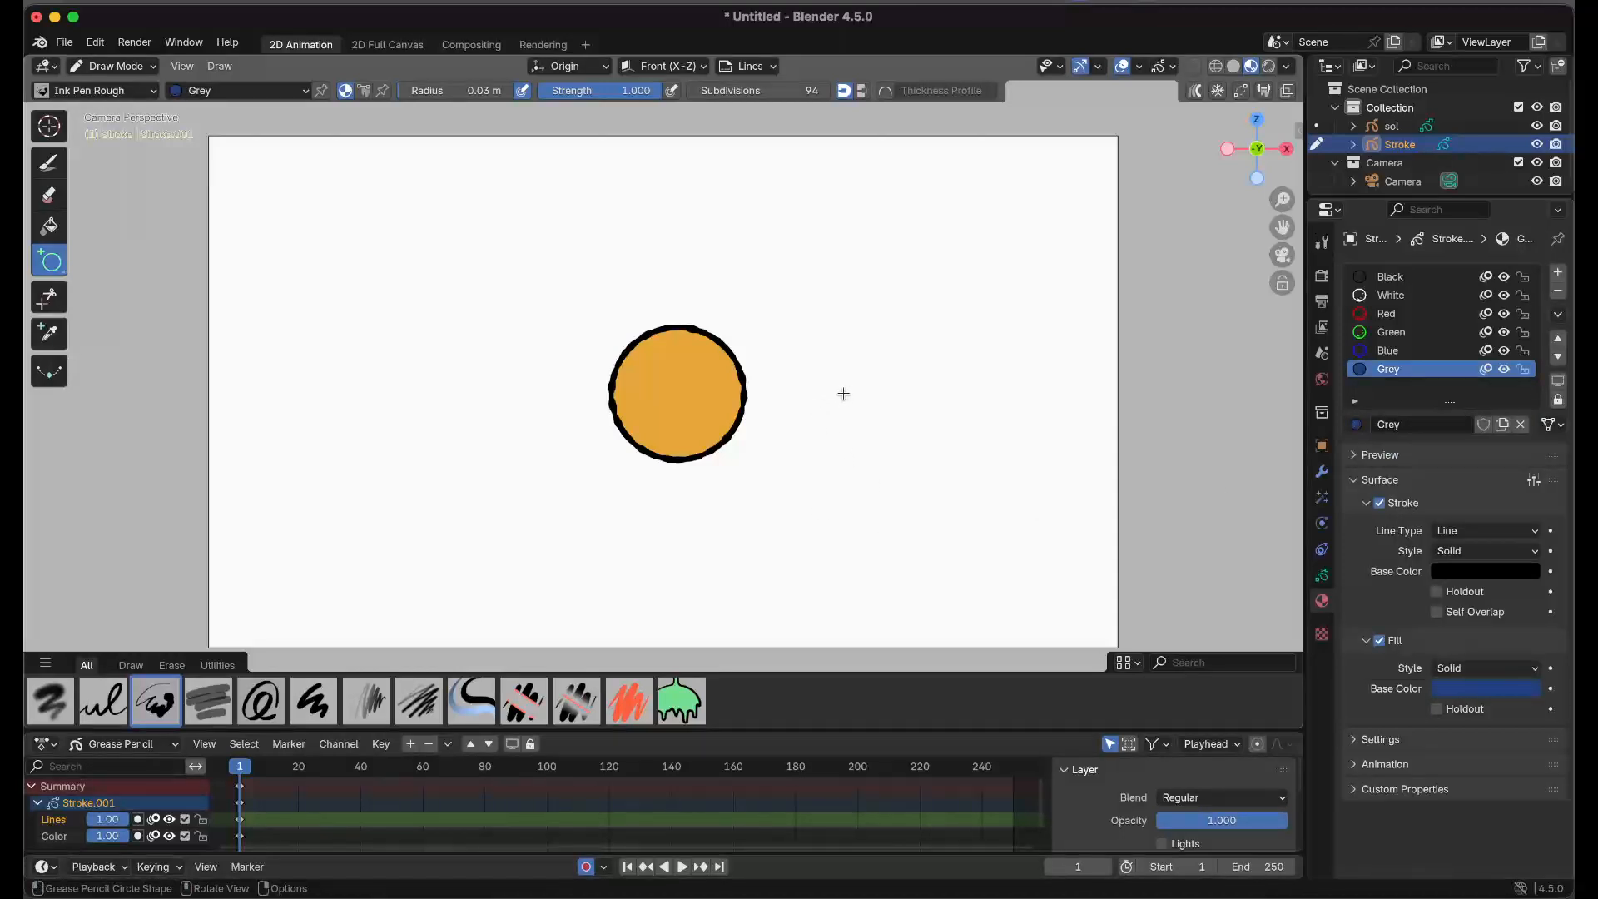
left_click_drag(843, 394, 910, 454)
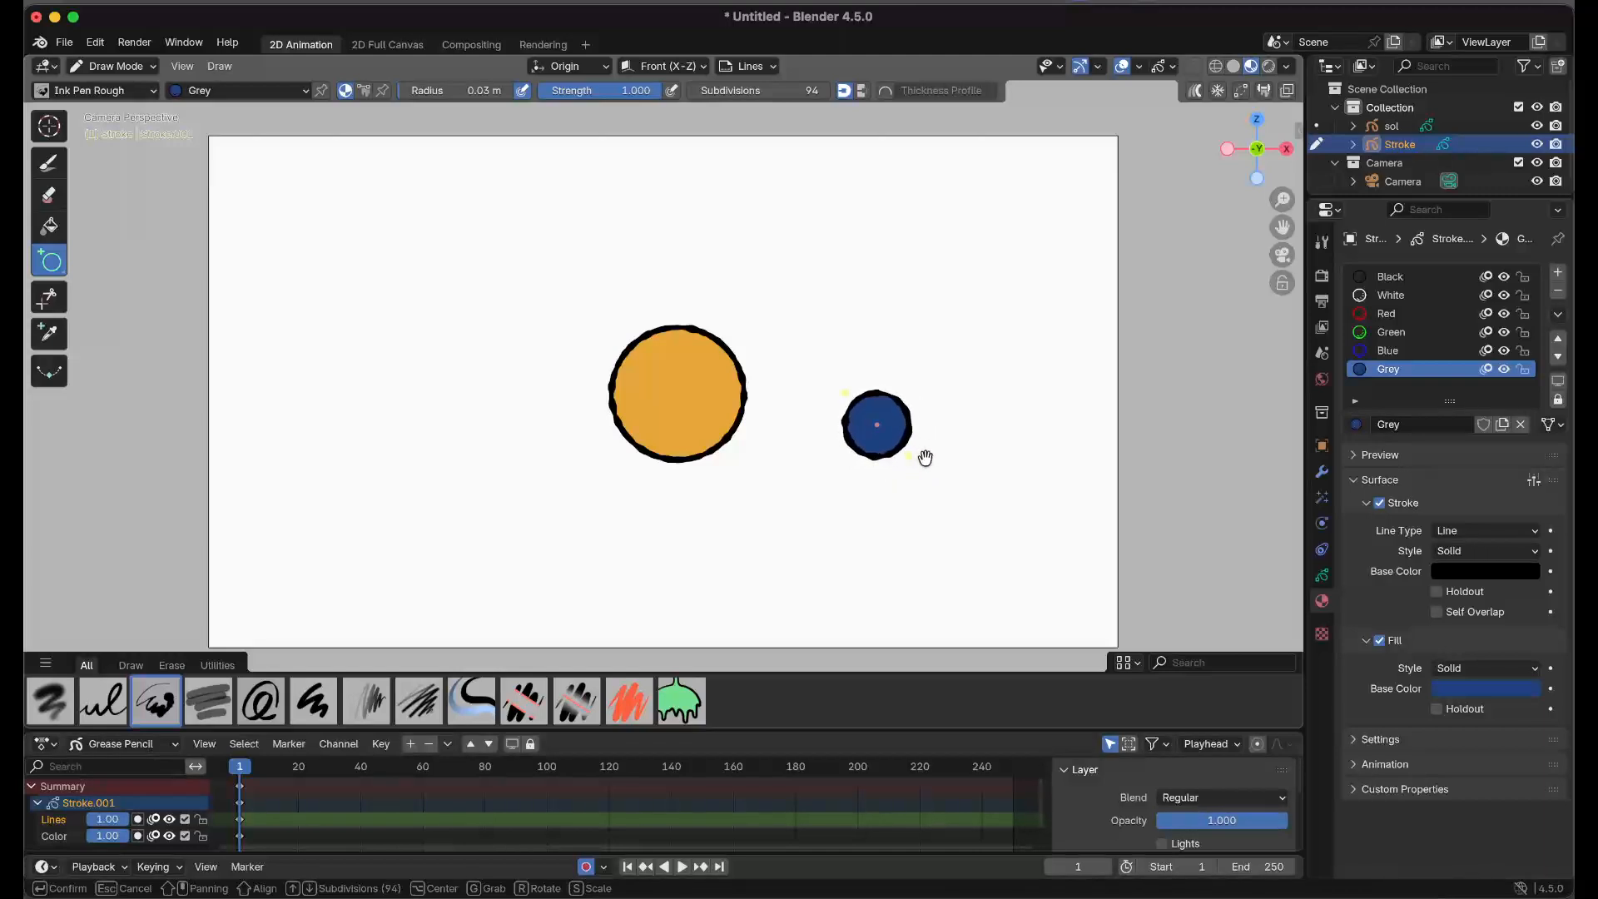
Rename the blue circle's Stroke object as terra and return to Object Mode.
double_click(1406, 148)
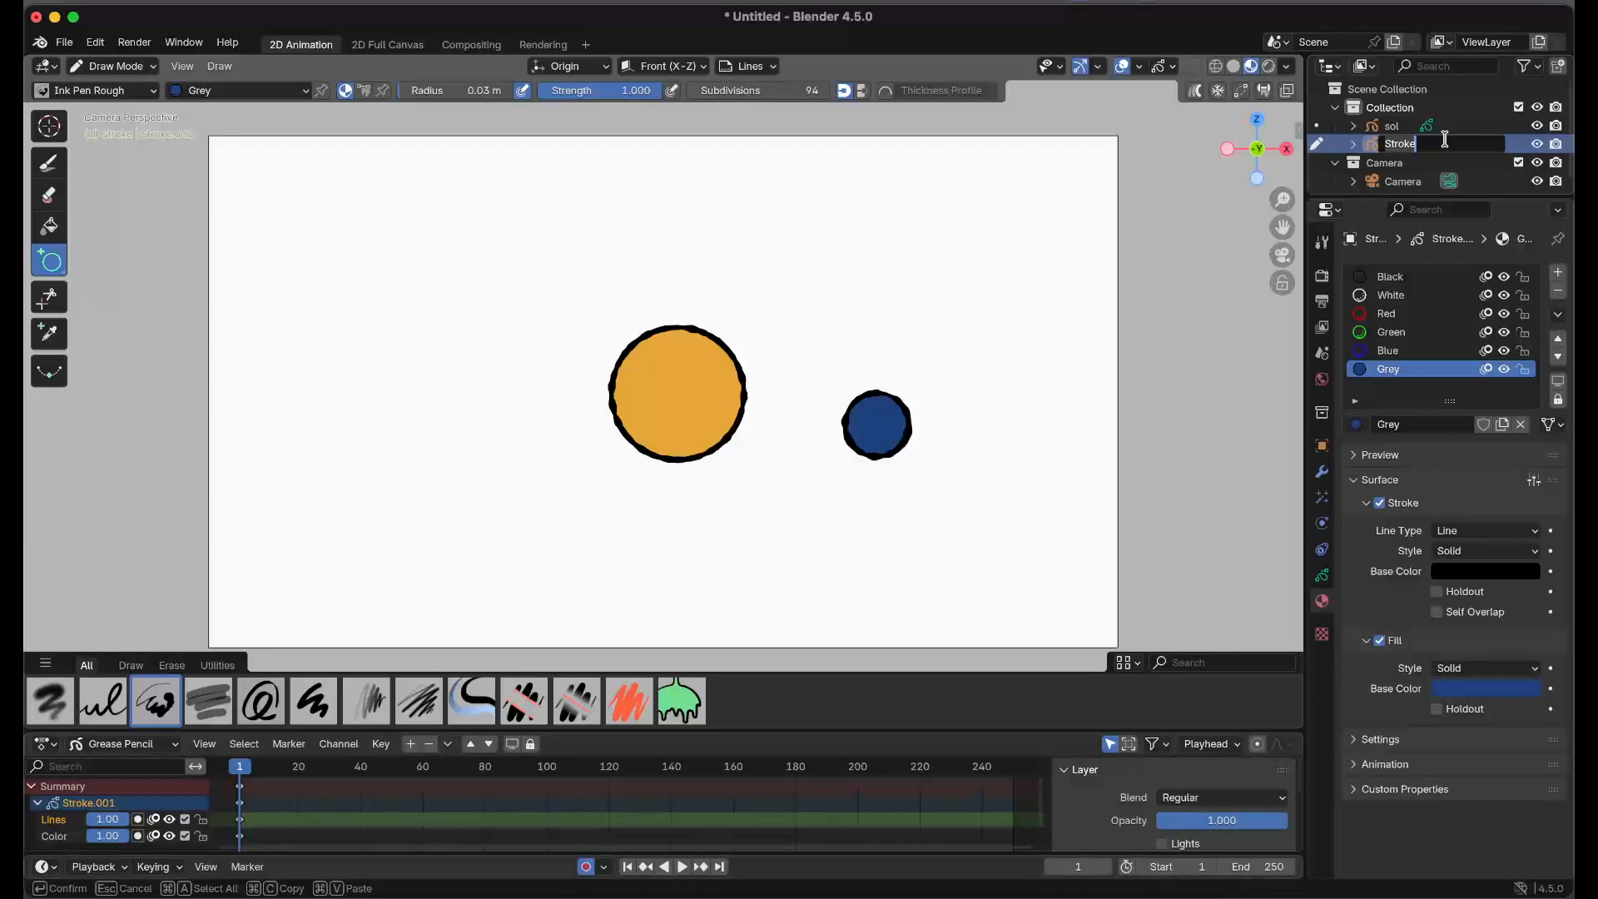
type("terra")
key("Return")
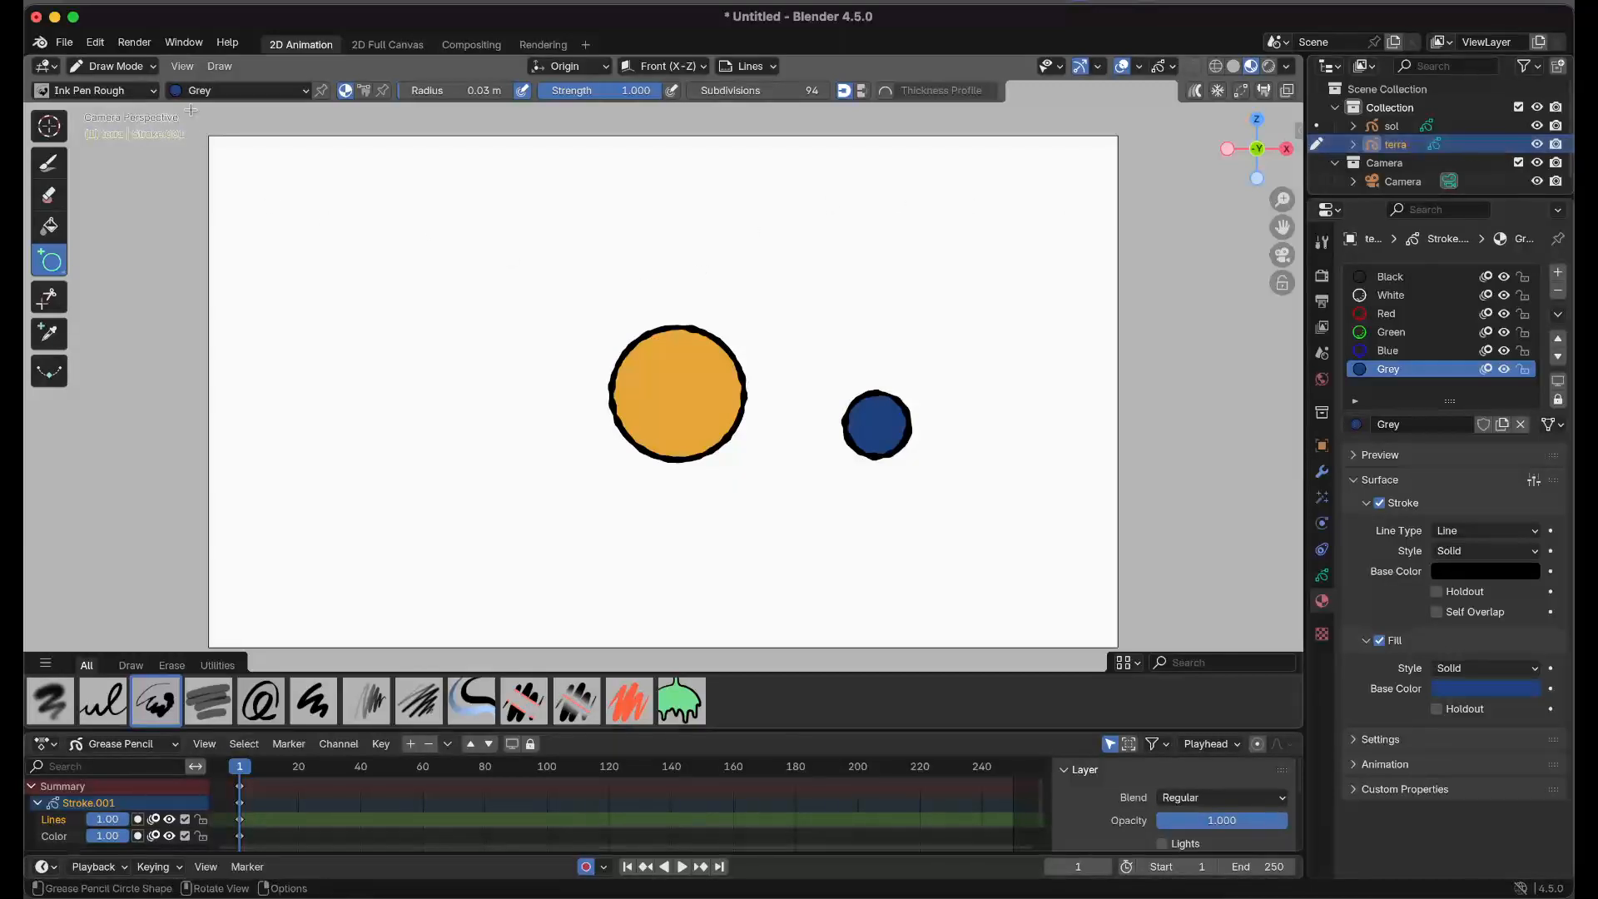
left_click(116, 66)
left_click(124, 89)
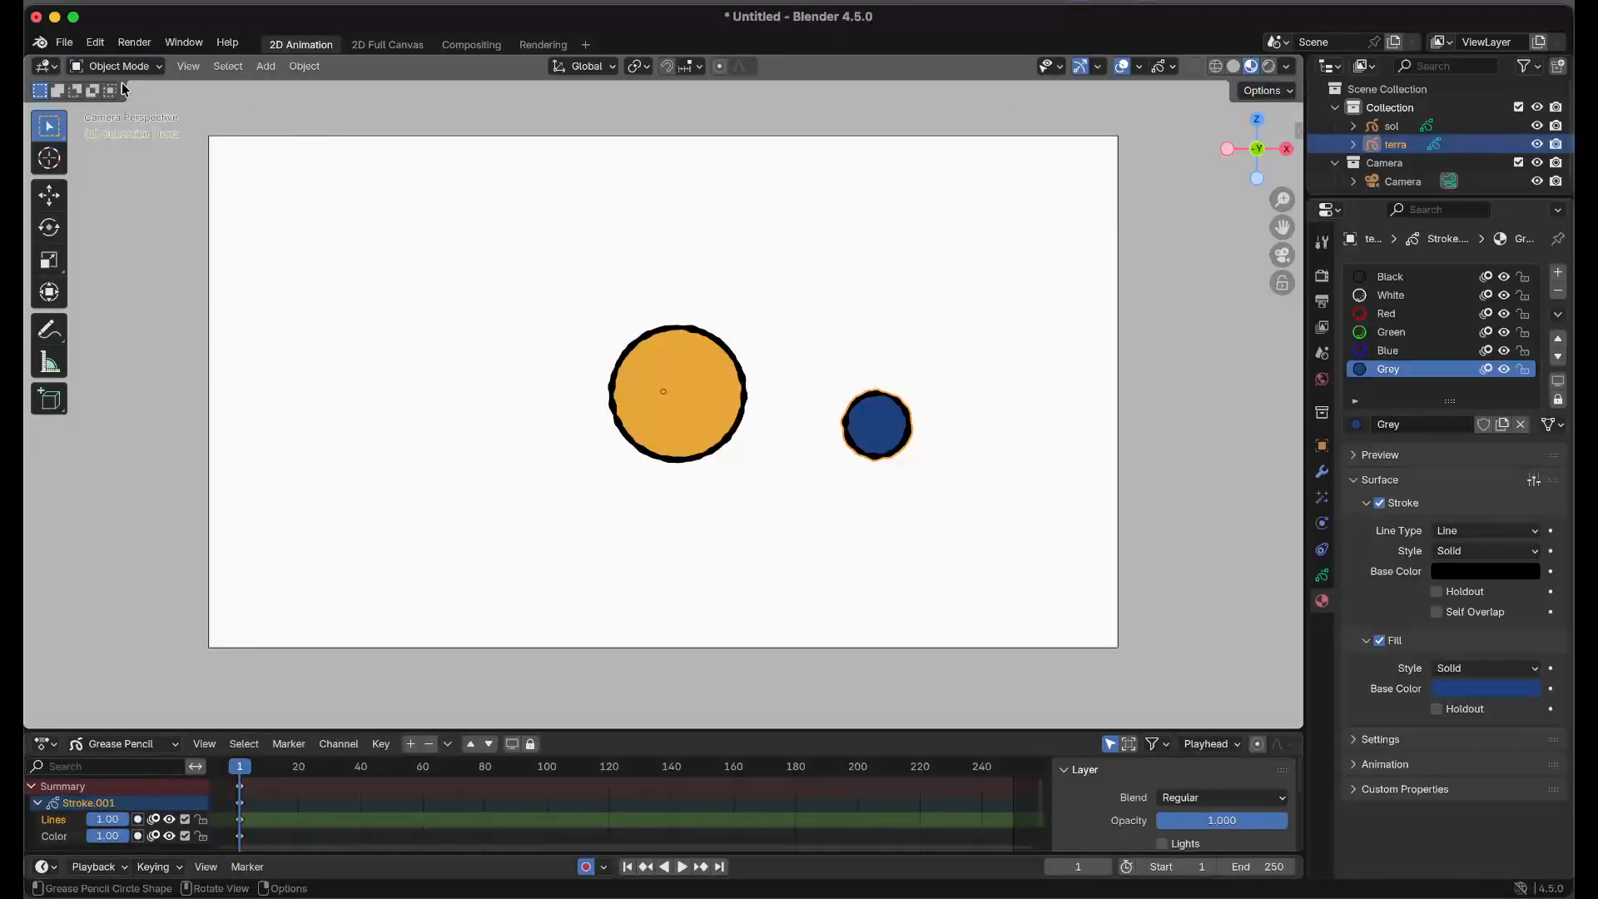
Add a blank Grease Pencil object and switch it to Draw Mode.
left_click(266, 67)
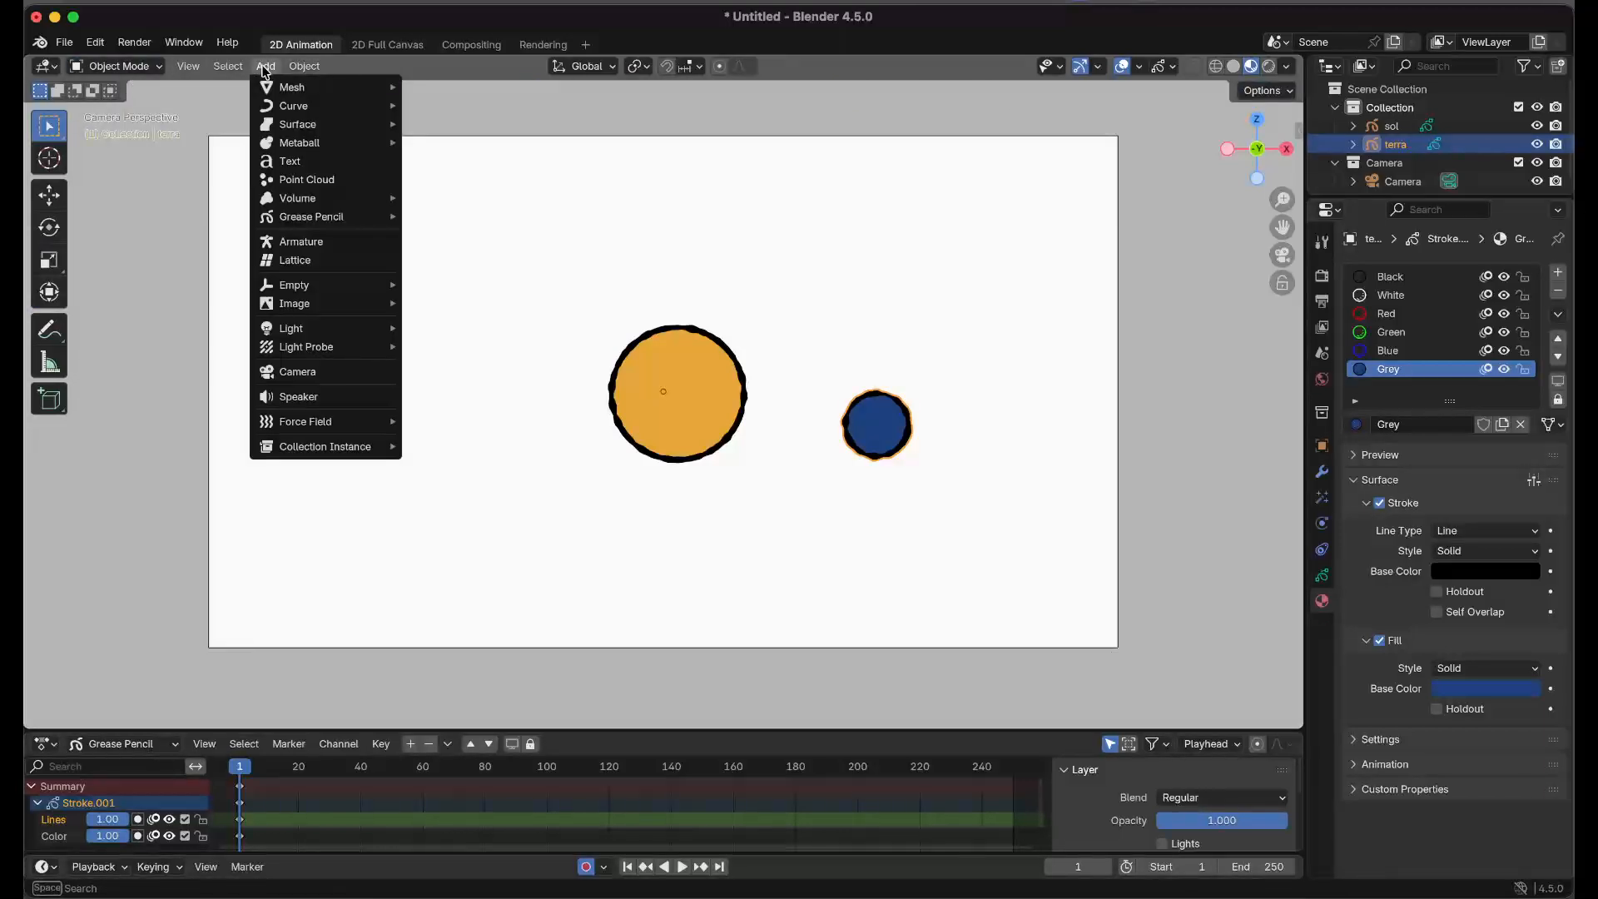
mouse_move(277, 218)
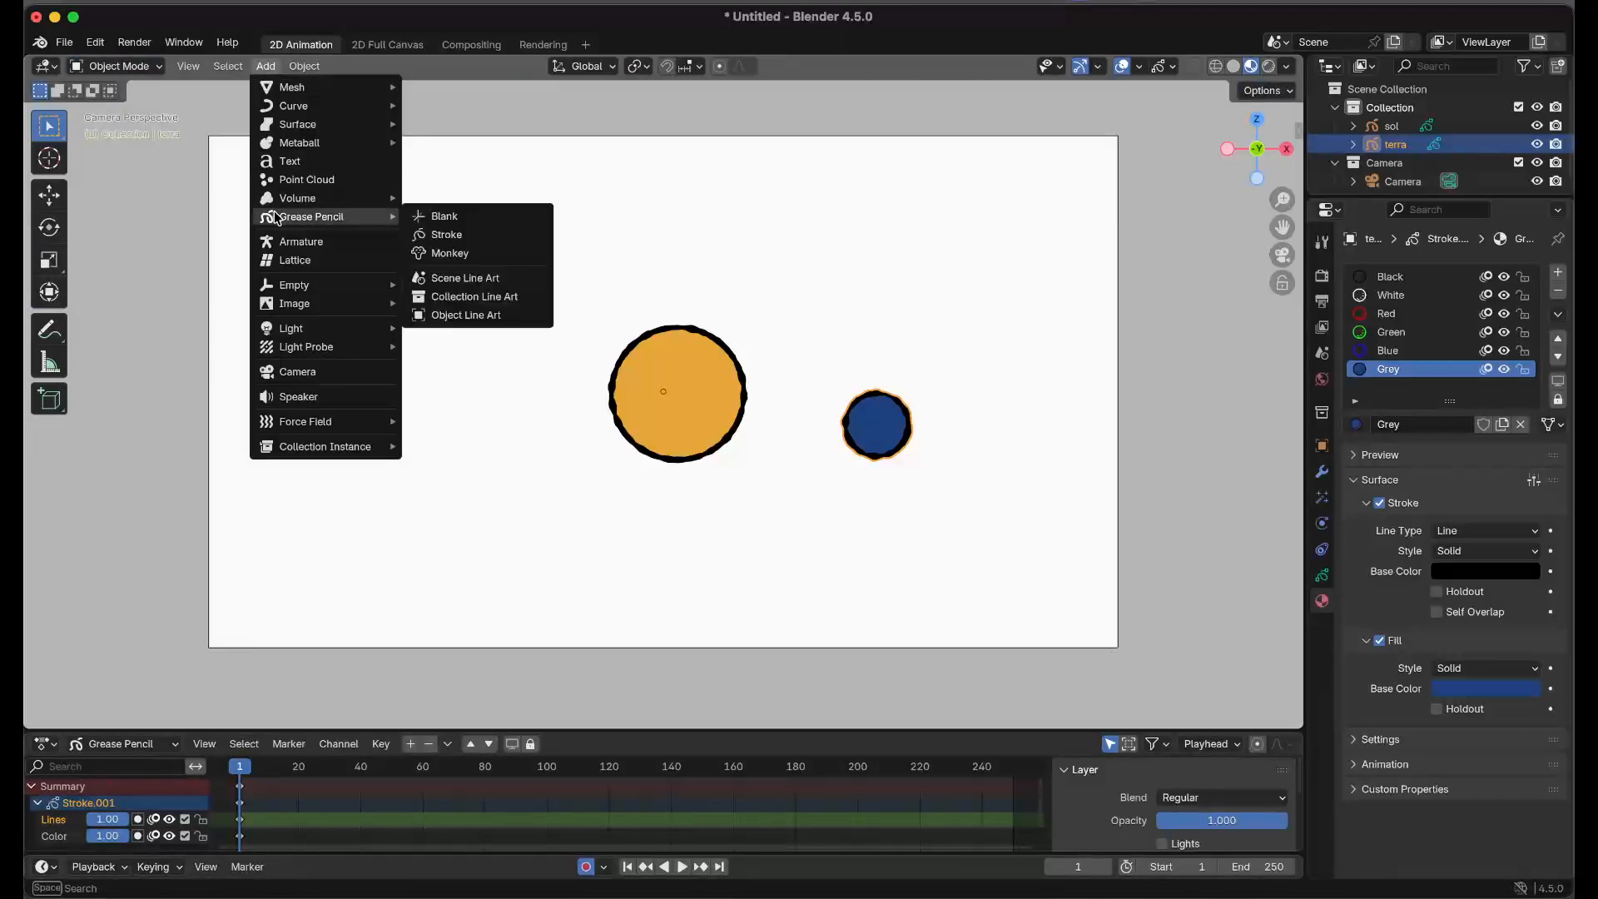
left_click(489, 224)
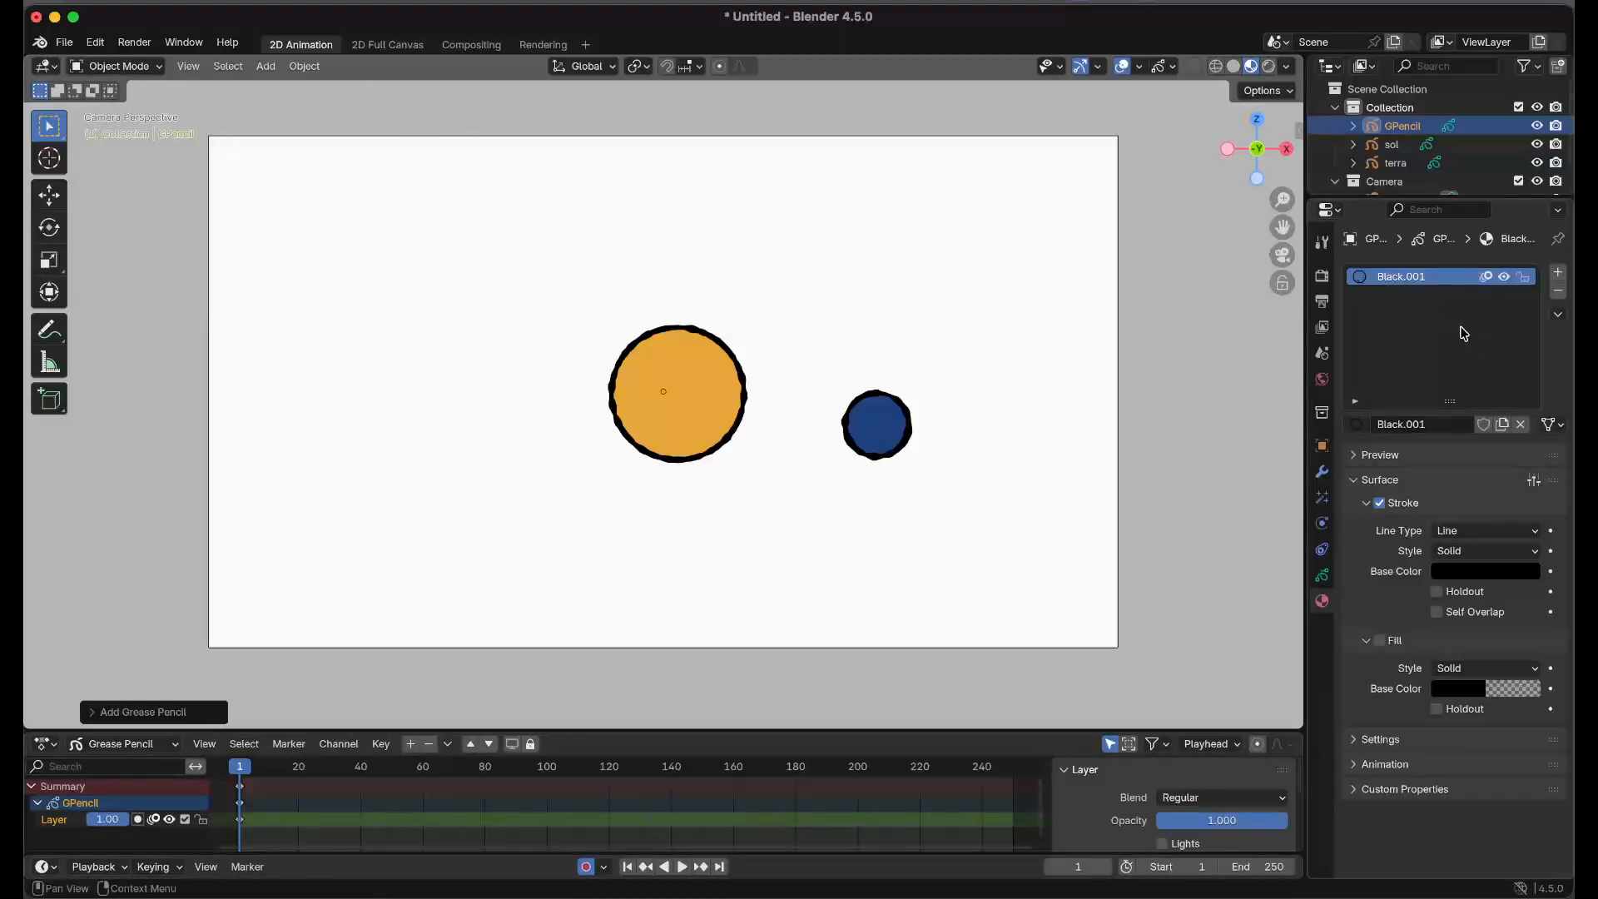
left_click(149, 67)
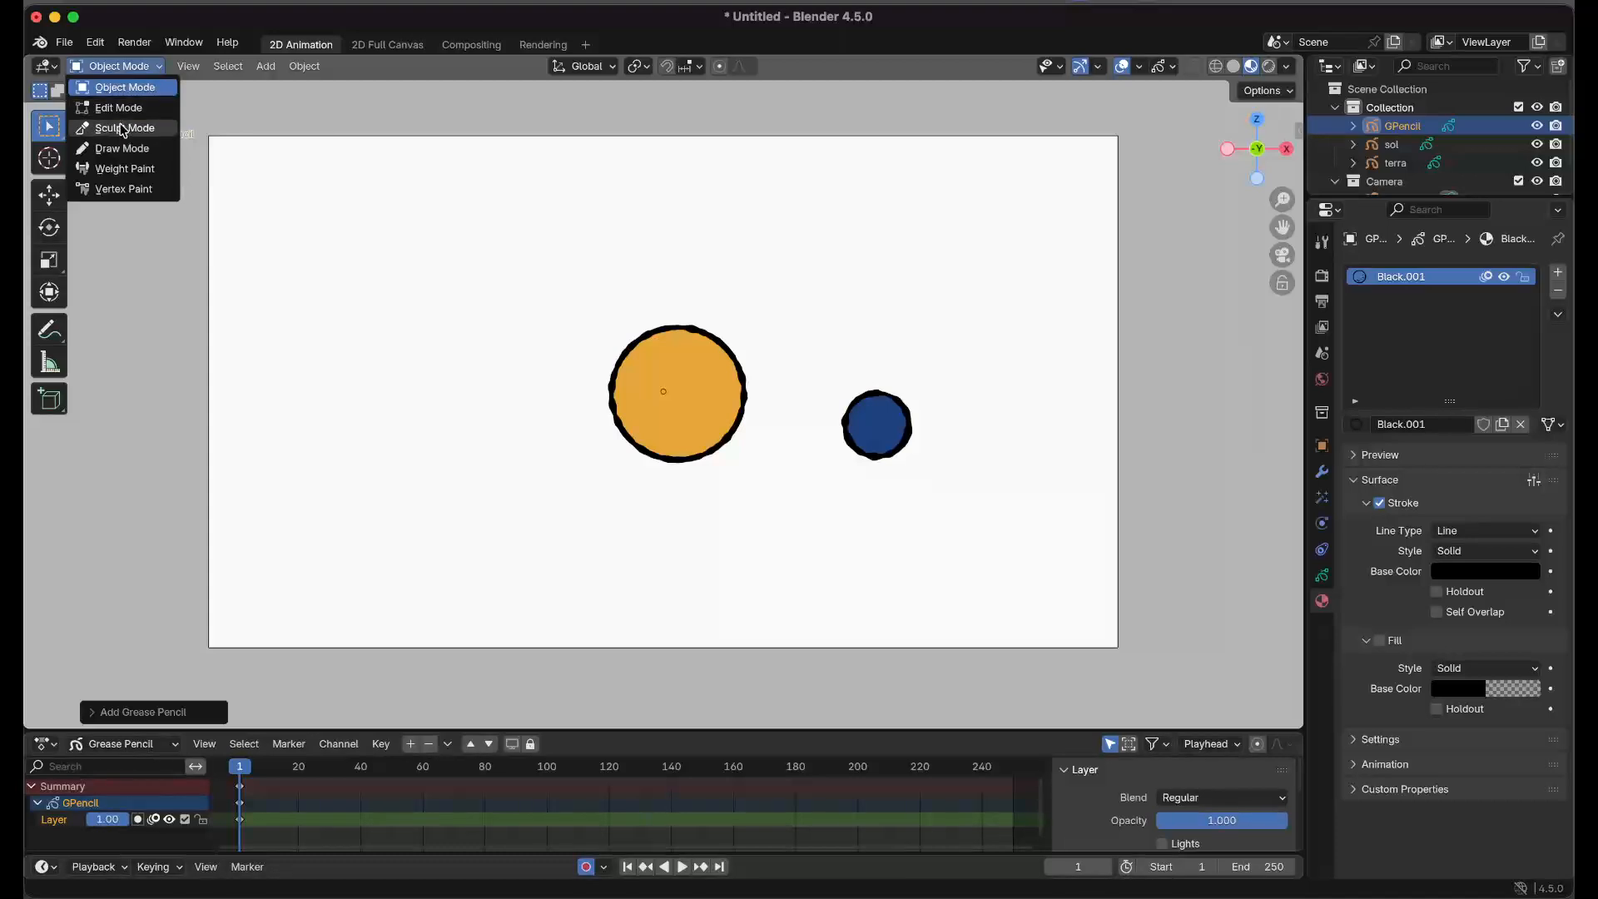
left_click(123, 150)
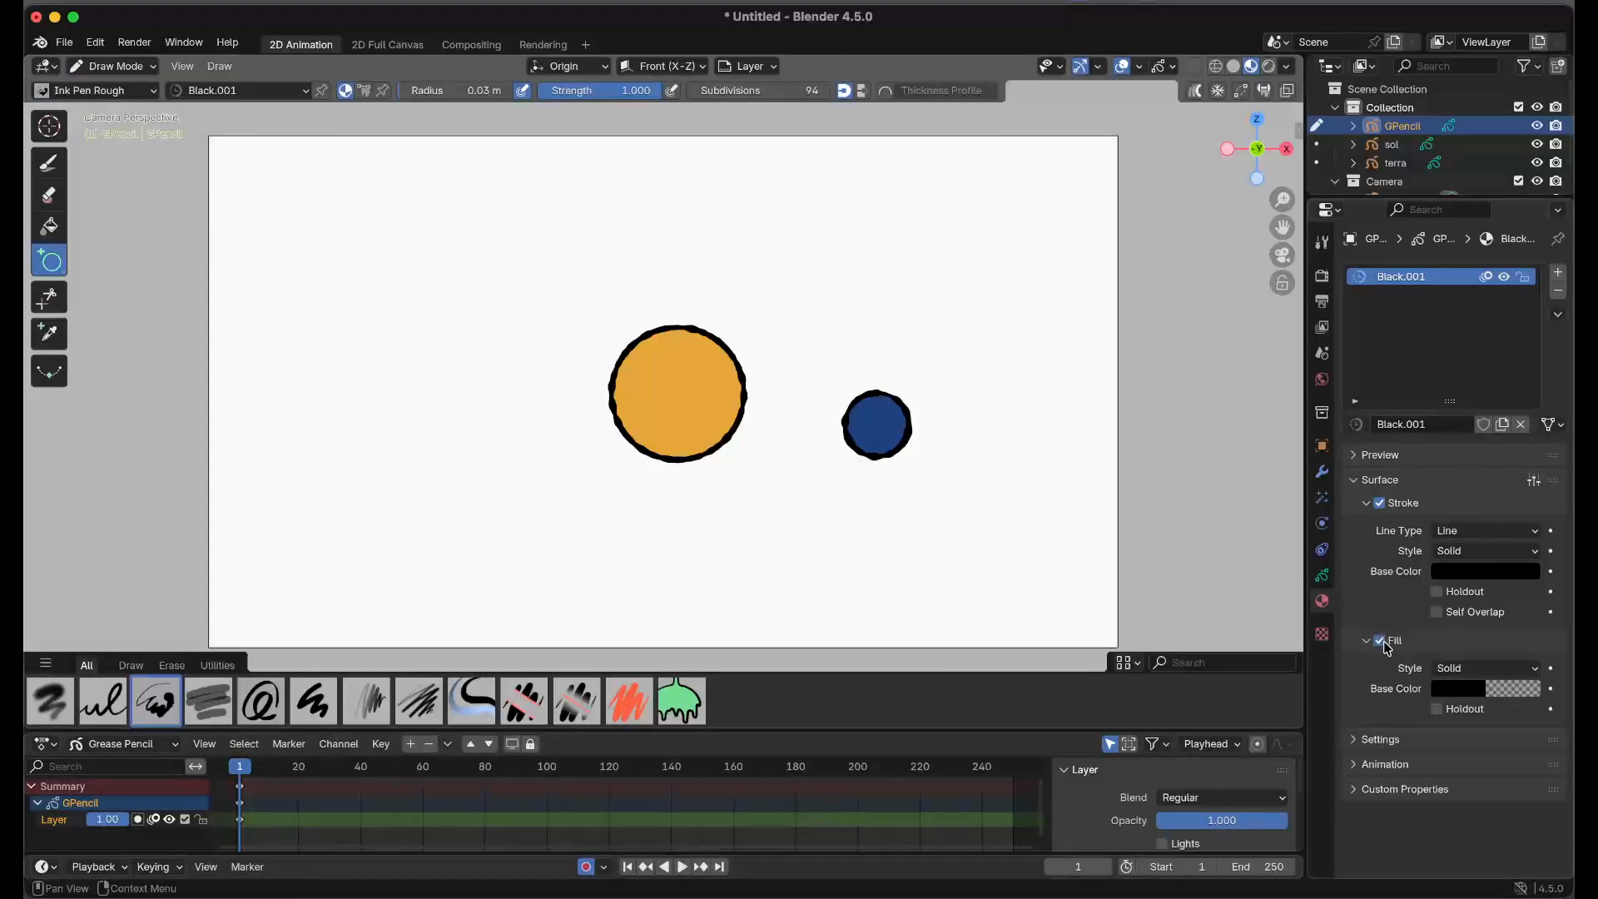
Enable the fill of the Black.001 material and set its base color to a pale bluish grey.
left_click(1472, 695)
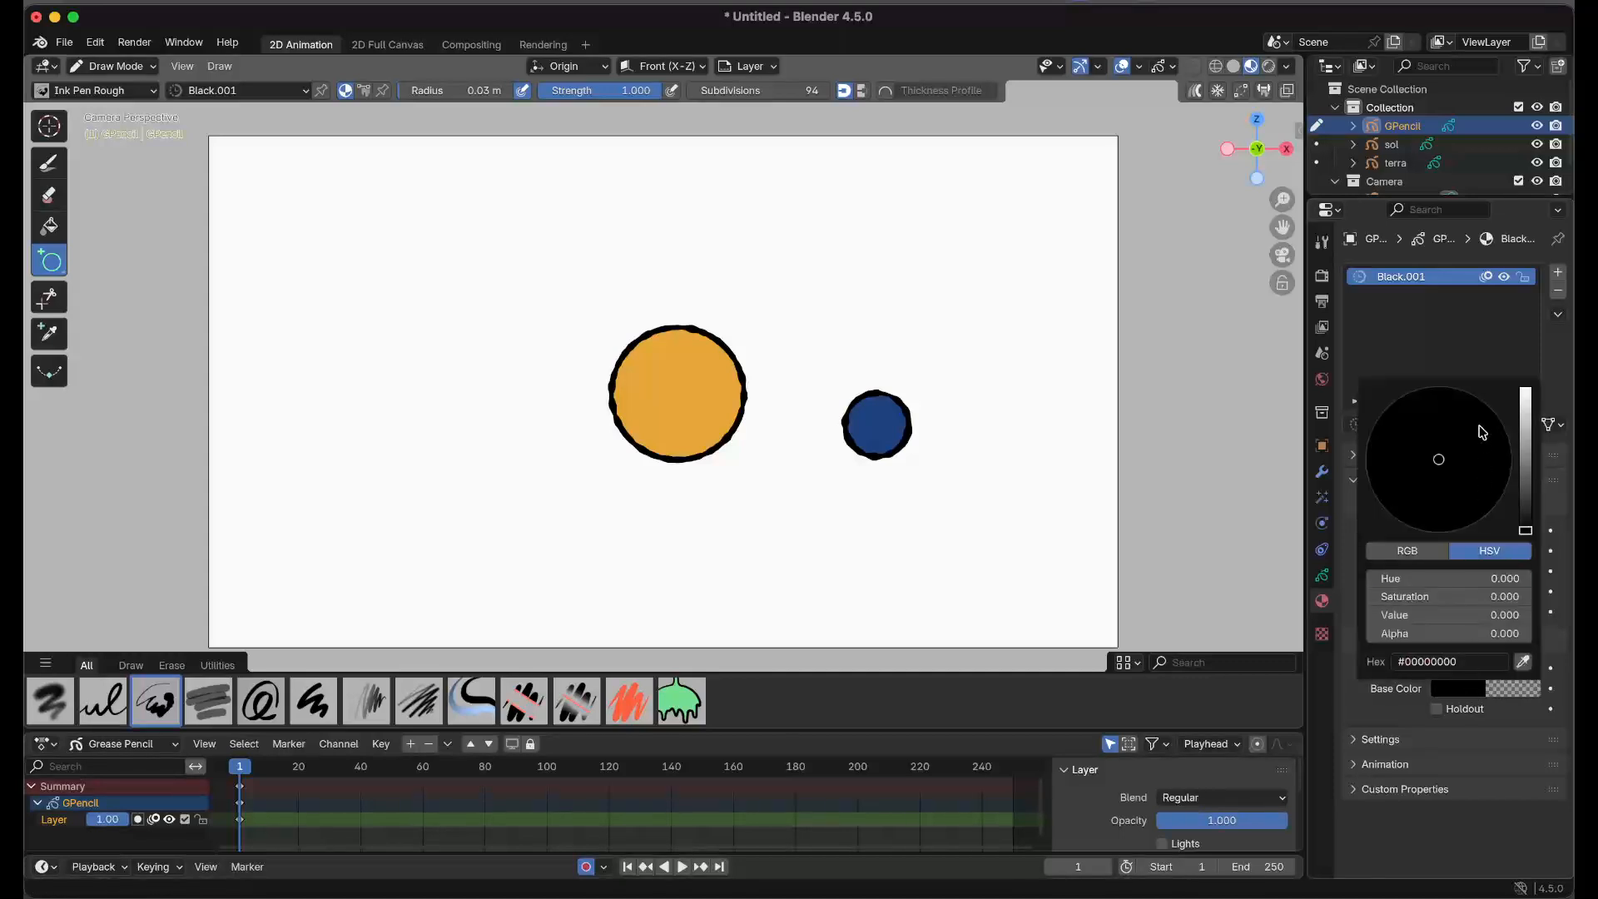
left_click_drag(1526, 454, 1526, 410)
left_click_drag(1451, 447, 1445, 451)
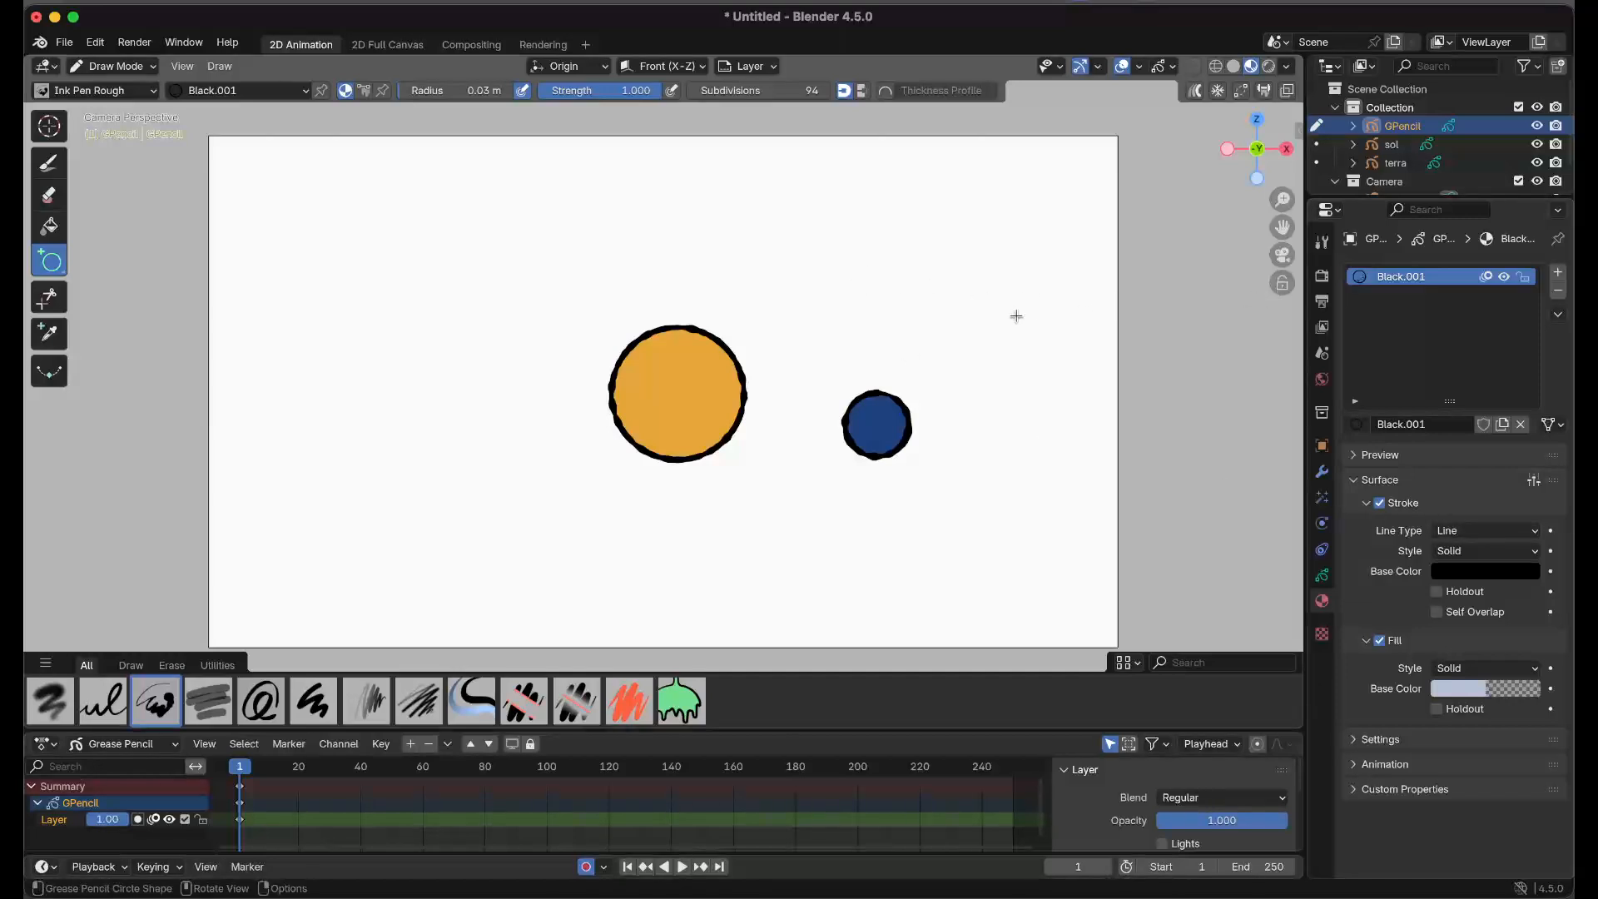
left_click_drag(936, 293, 1001, 344)
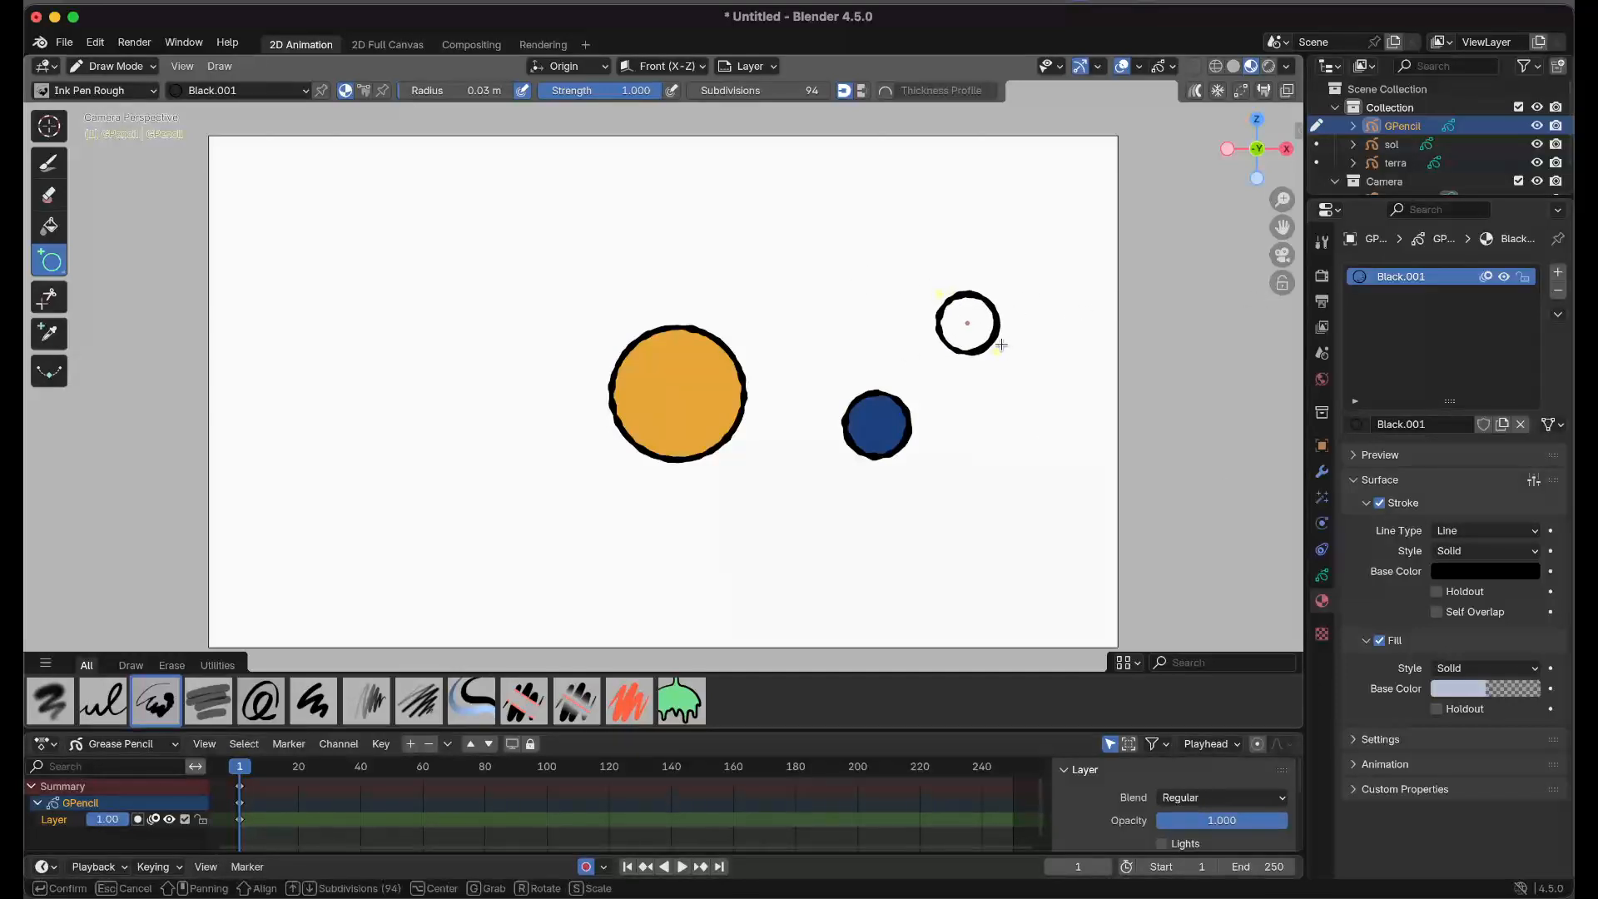
key("Escape")
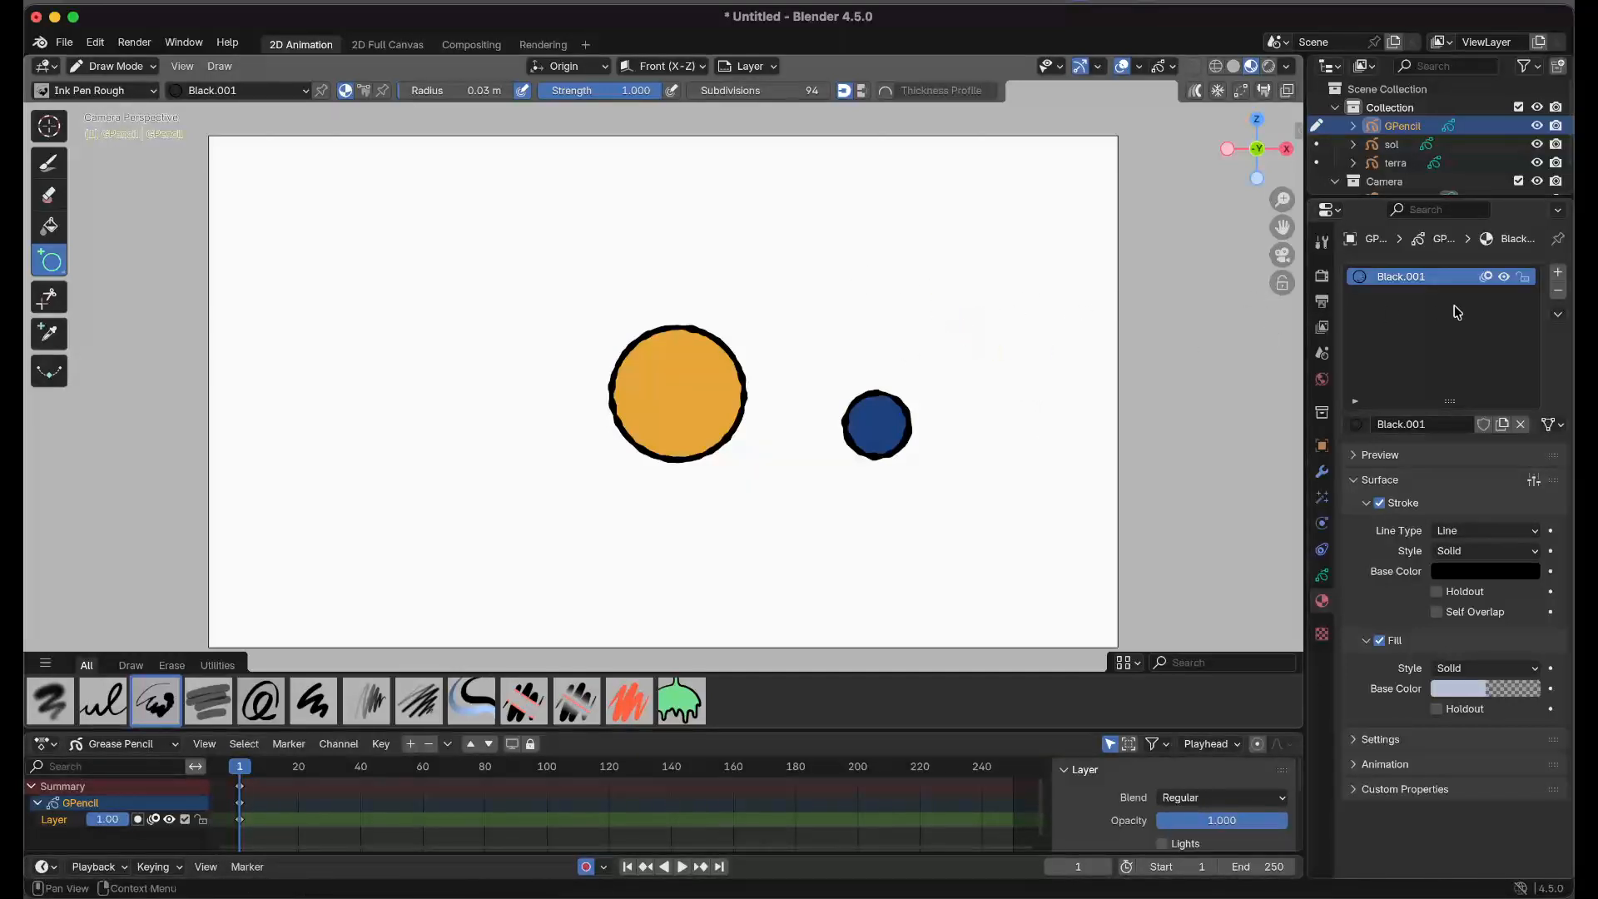
left_click(250, 90)
left_click(257, 92)
left_click(257, 92)
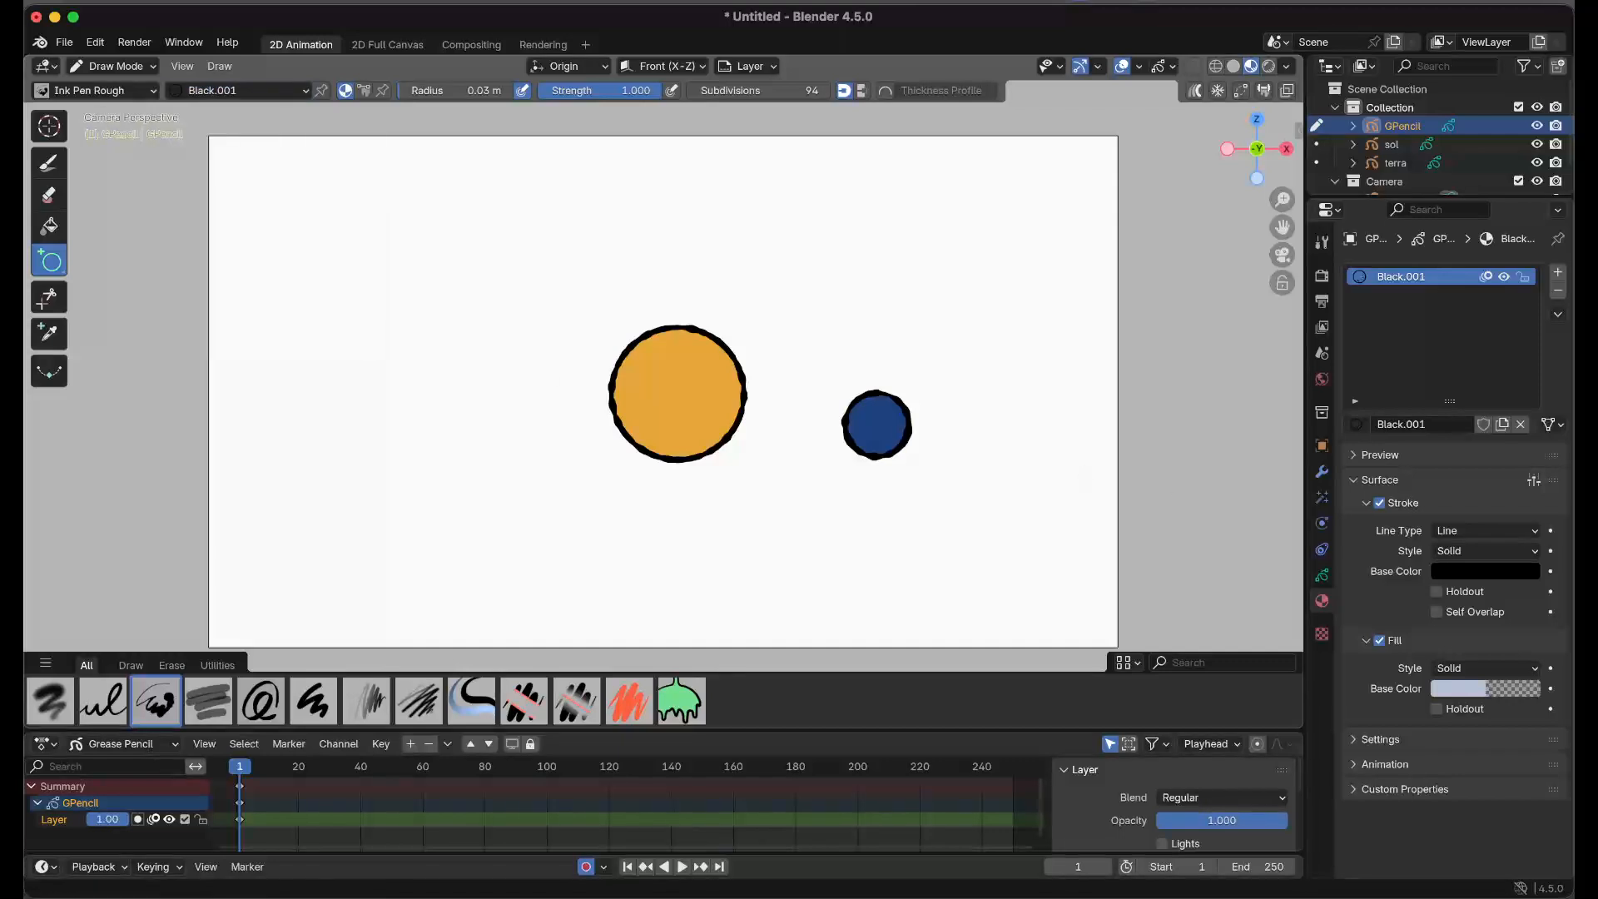
Raise the alpha of the Black.001 fill base color to fully opaque.
left_click(1518, 688)
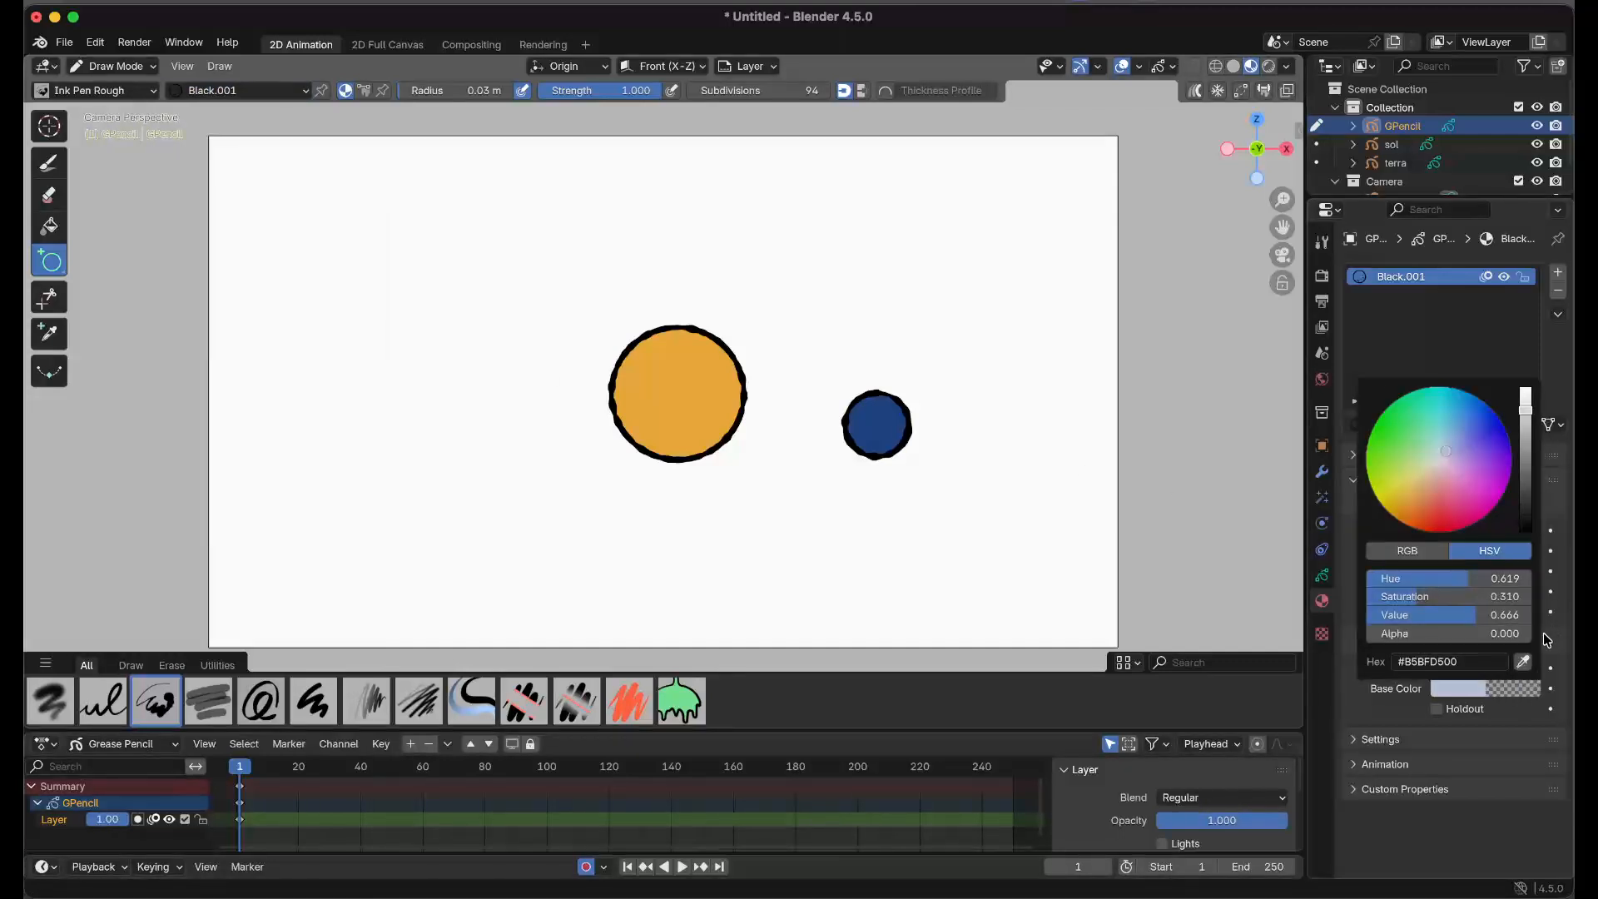
left_click(1510, 690)
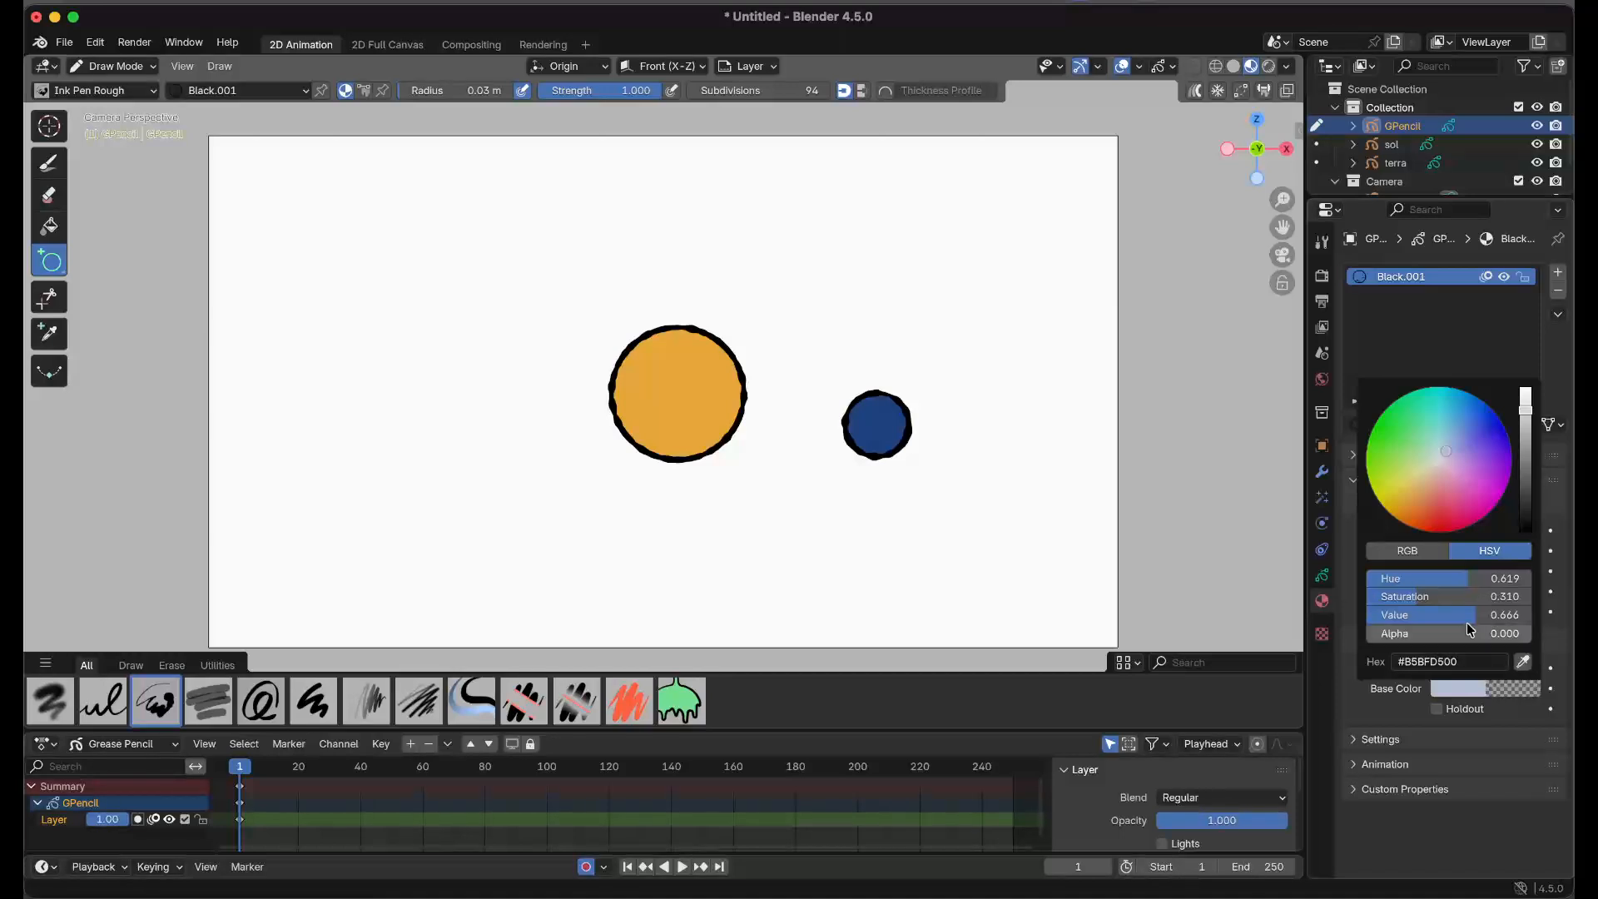
left_click_drag(1385, 639, 1532, 638)
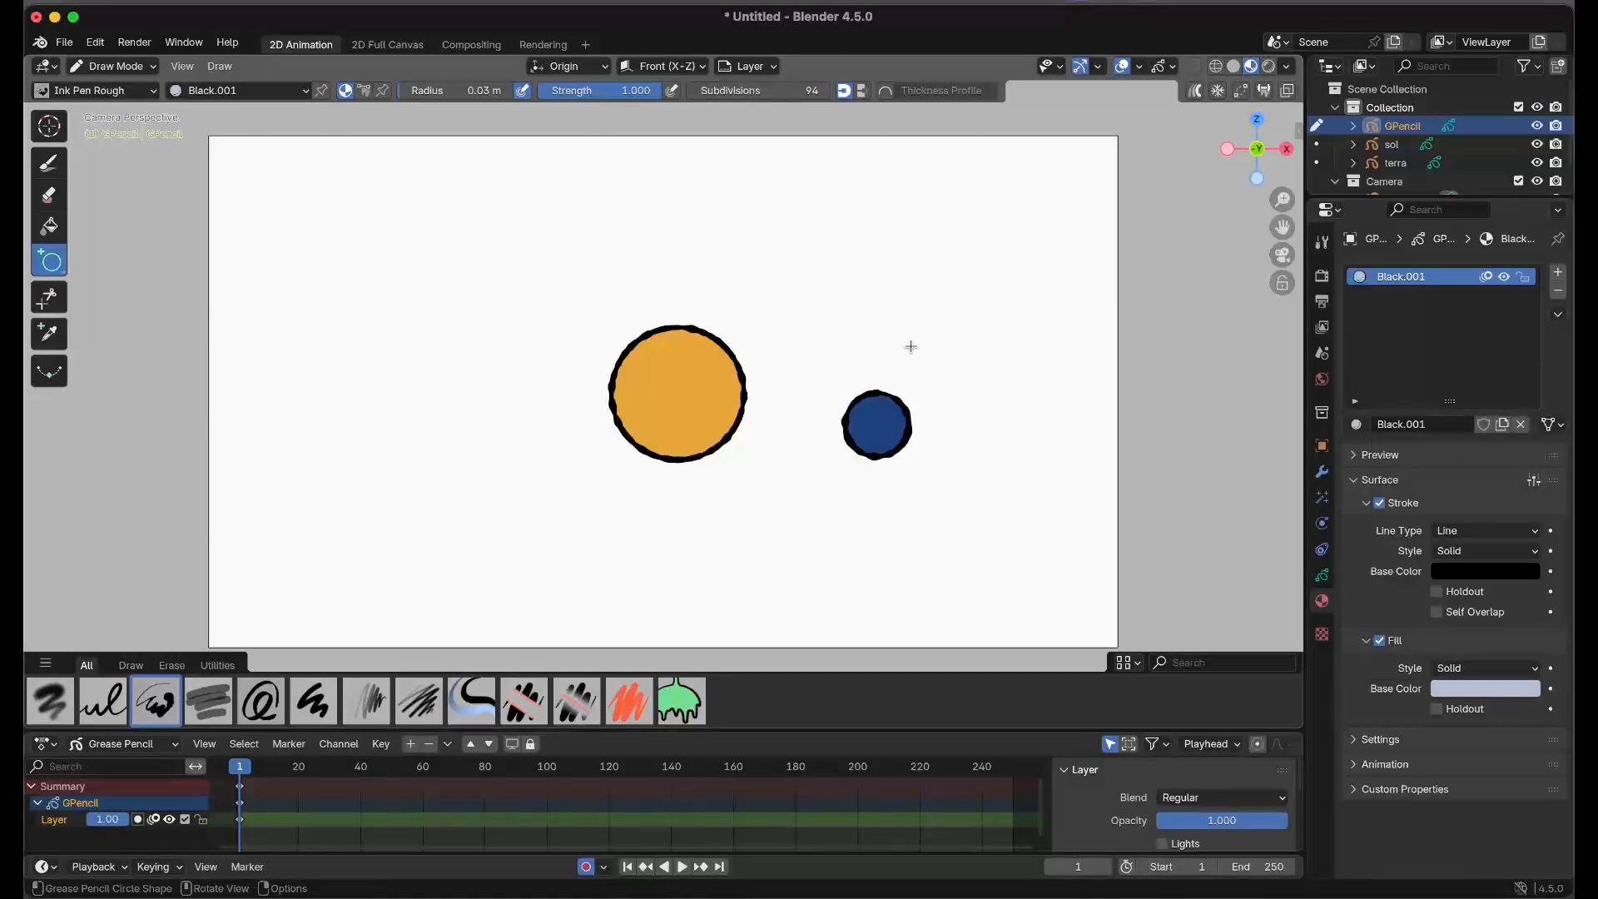
Try a small circle beside the blue one with the existing brush radius and again with a radius of 0.0015 m.
left_click_drag(944, 365, 973, 382)
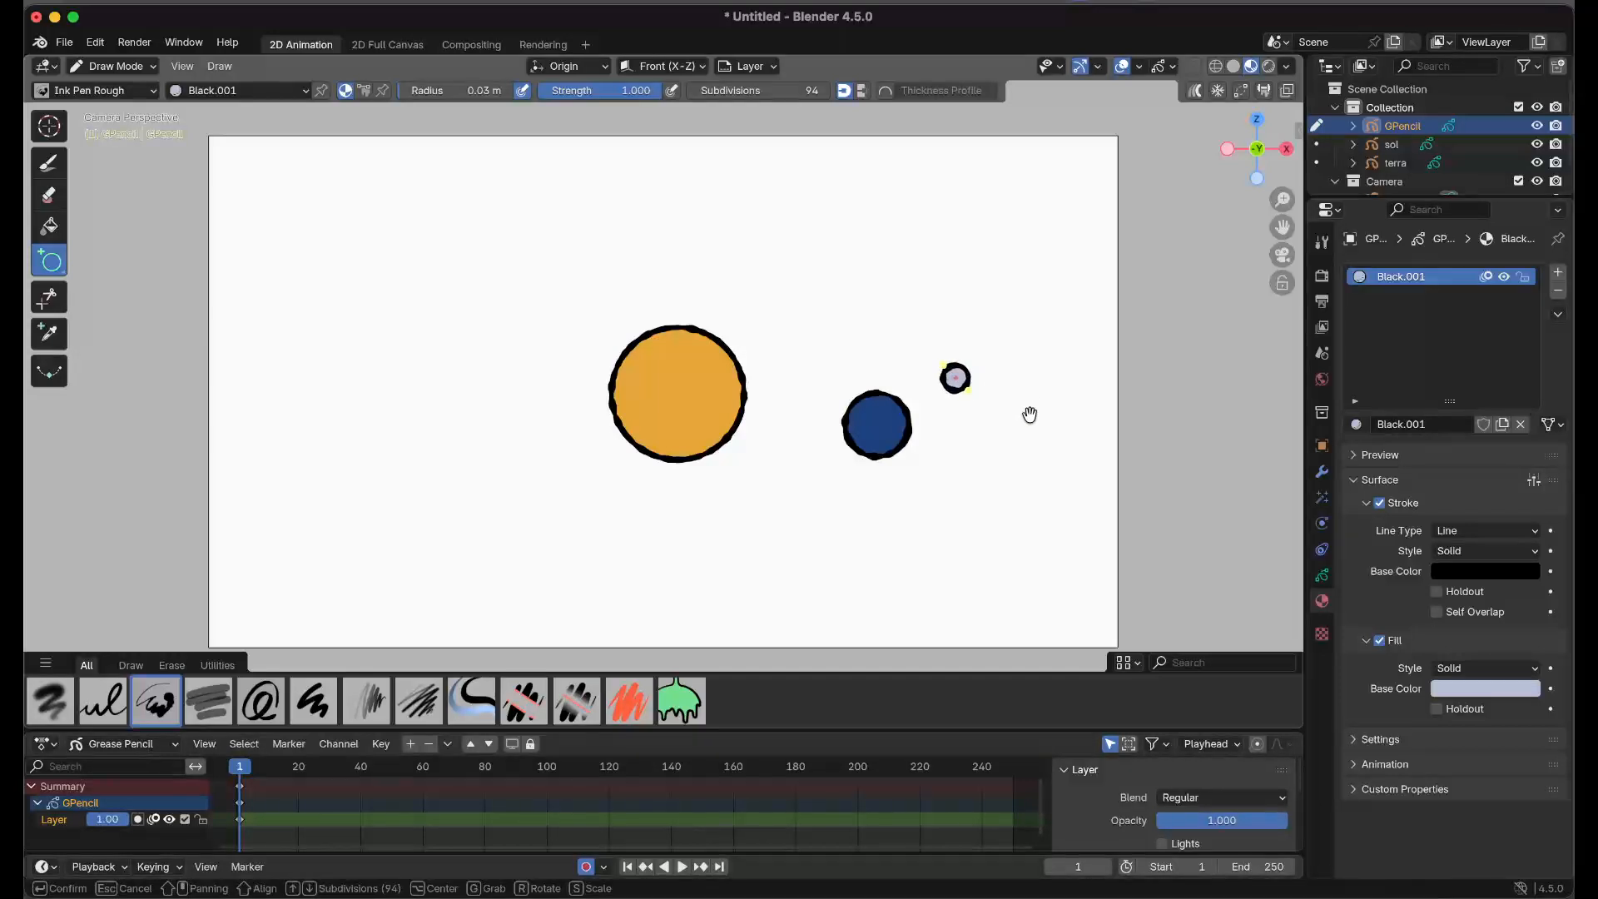
key("Escape")
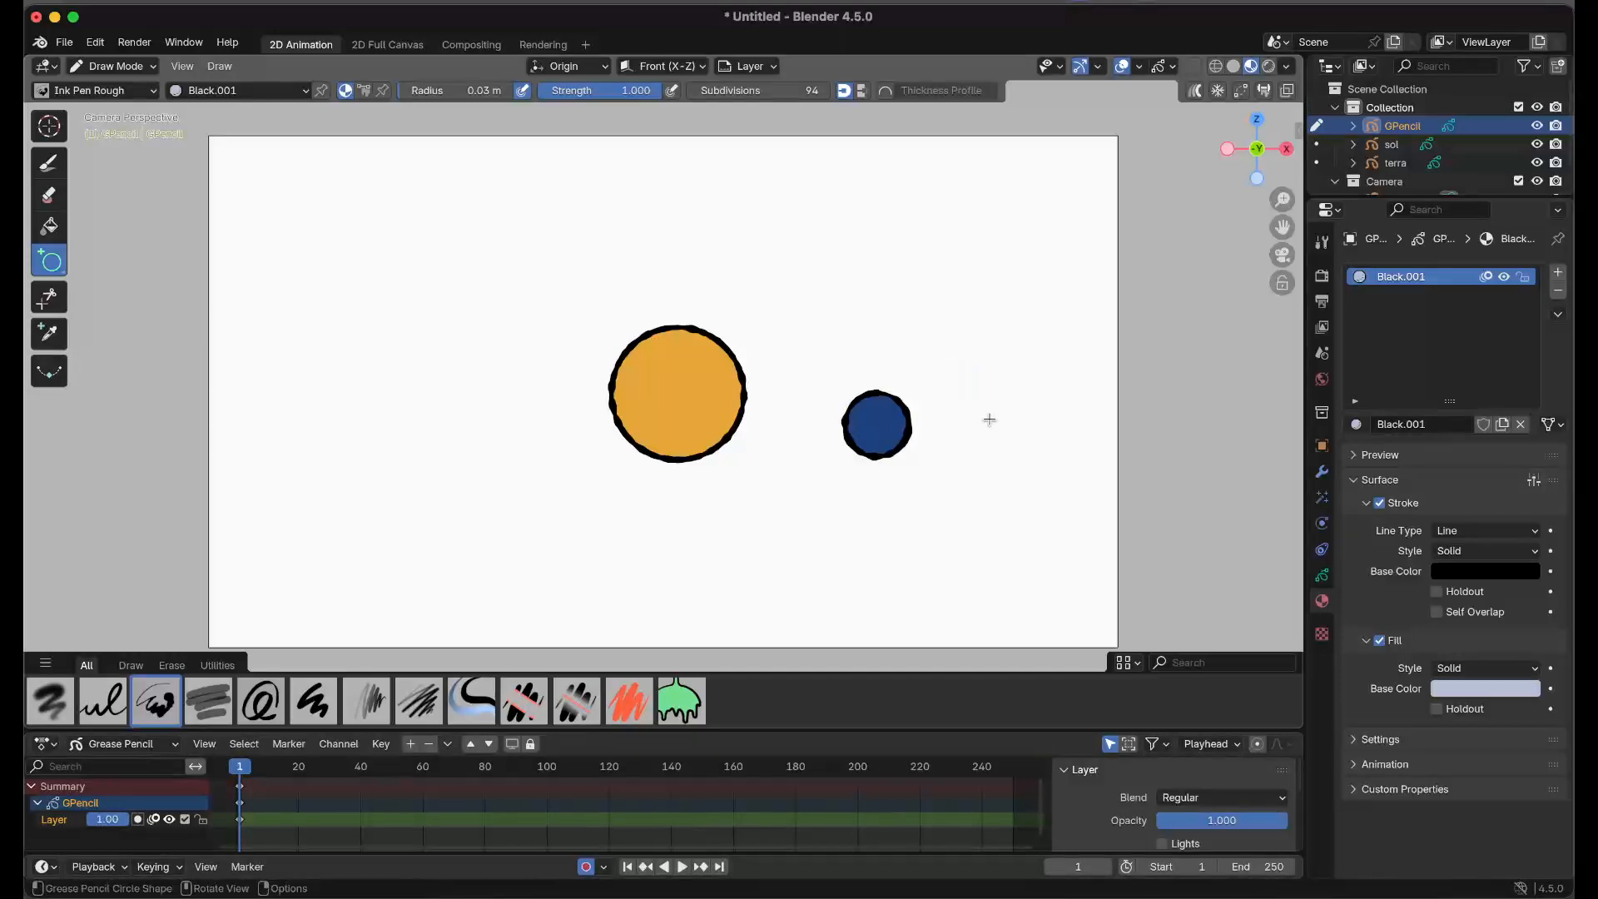
left_click(463, 90)
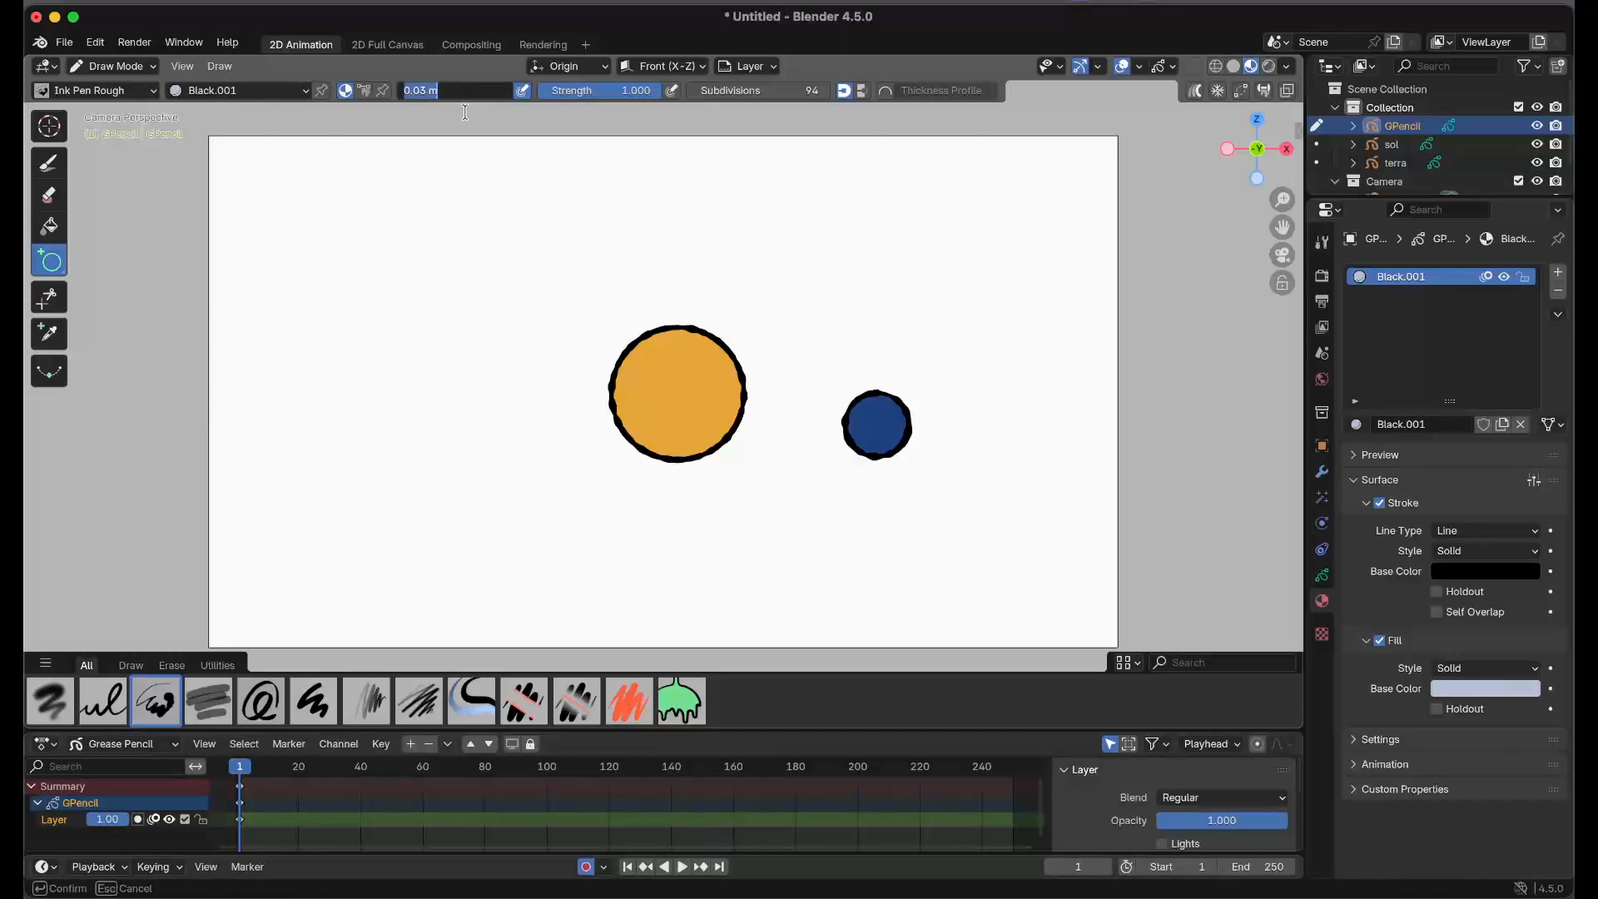
type(".0015")
key("Return")
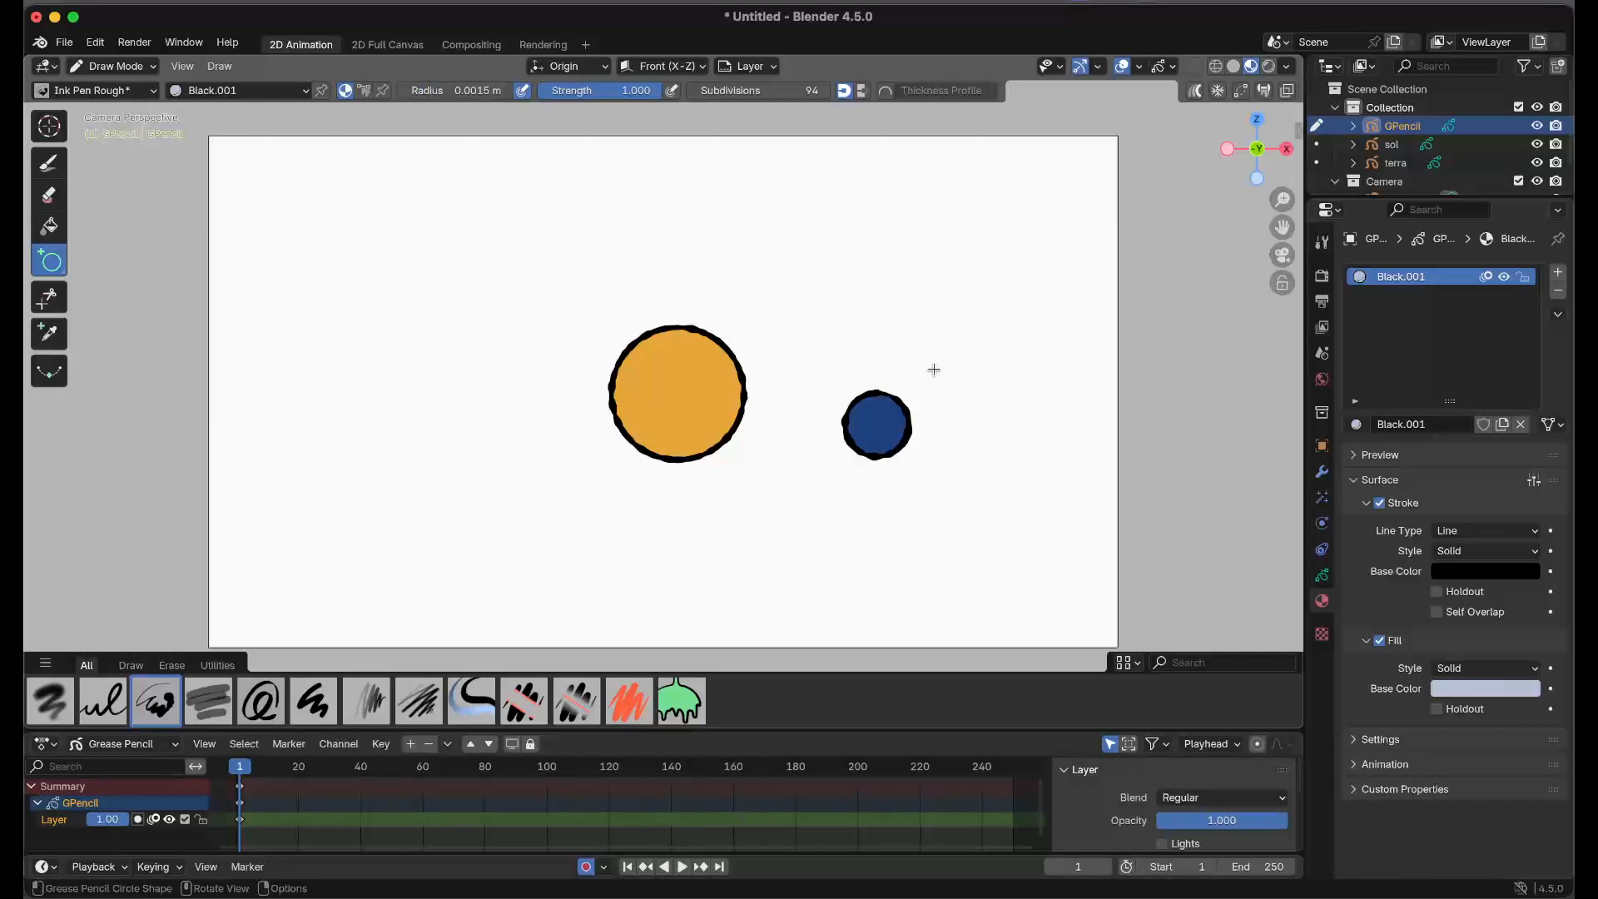
left_click_drag(928, 370, 967, 398)
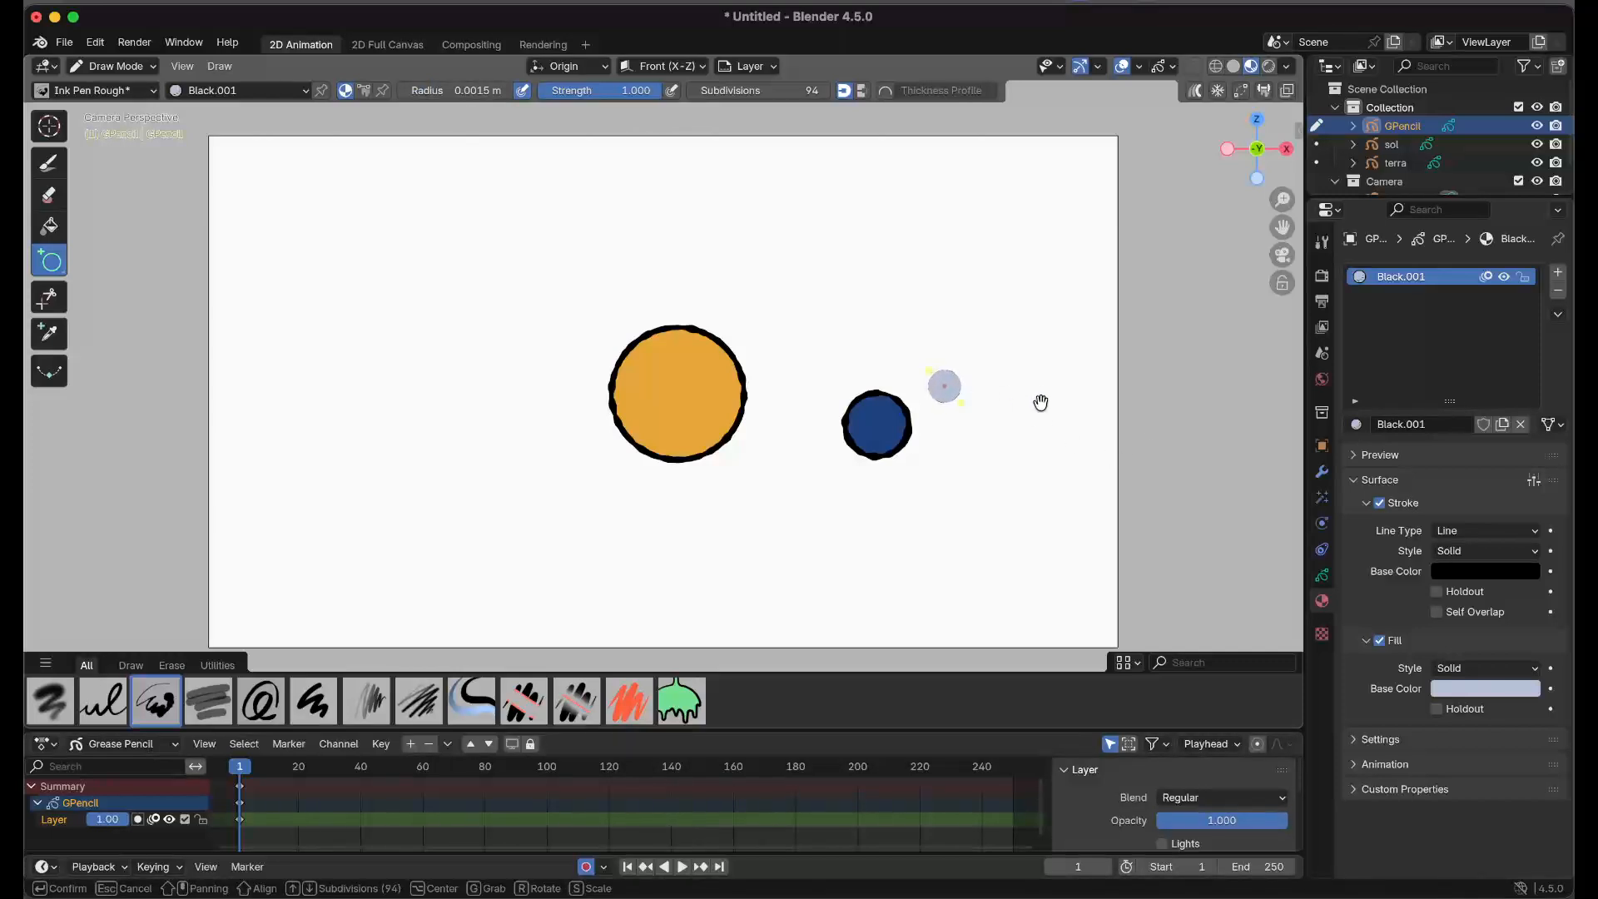
key("Escape")
Try another small circle beside the blue one with the brush radius set to 0.002 m.
left_click(252, 87)
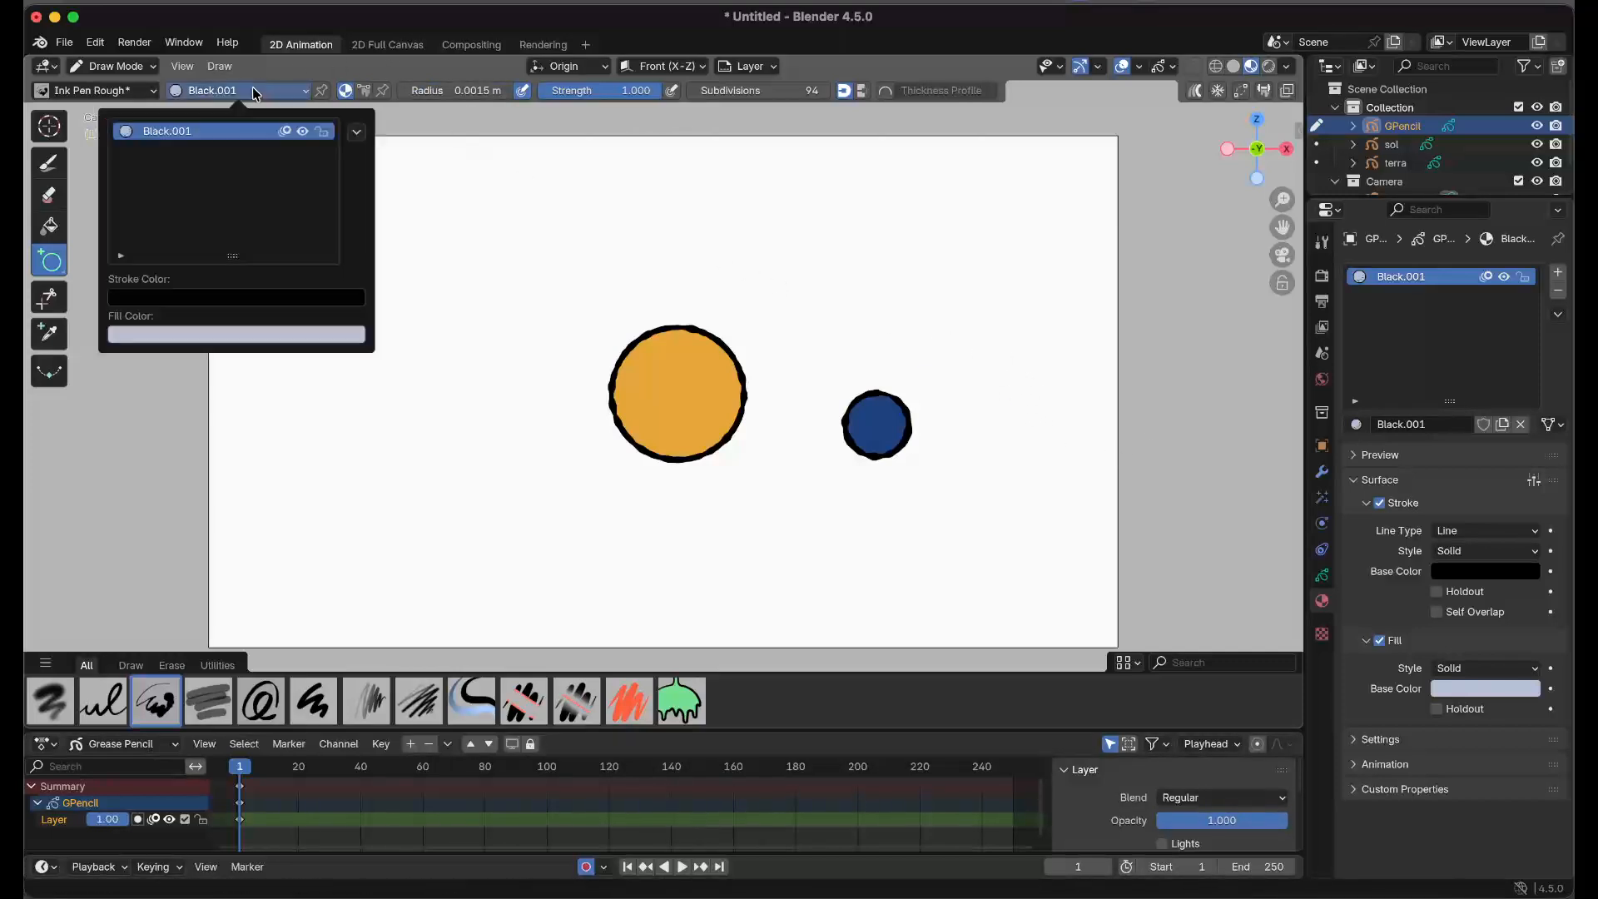
left_click(471, 95)
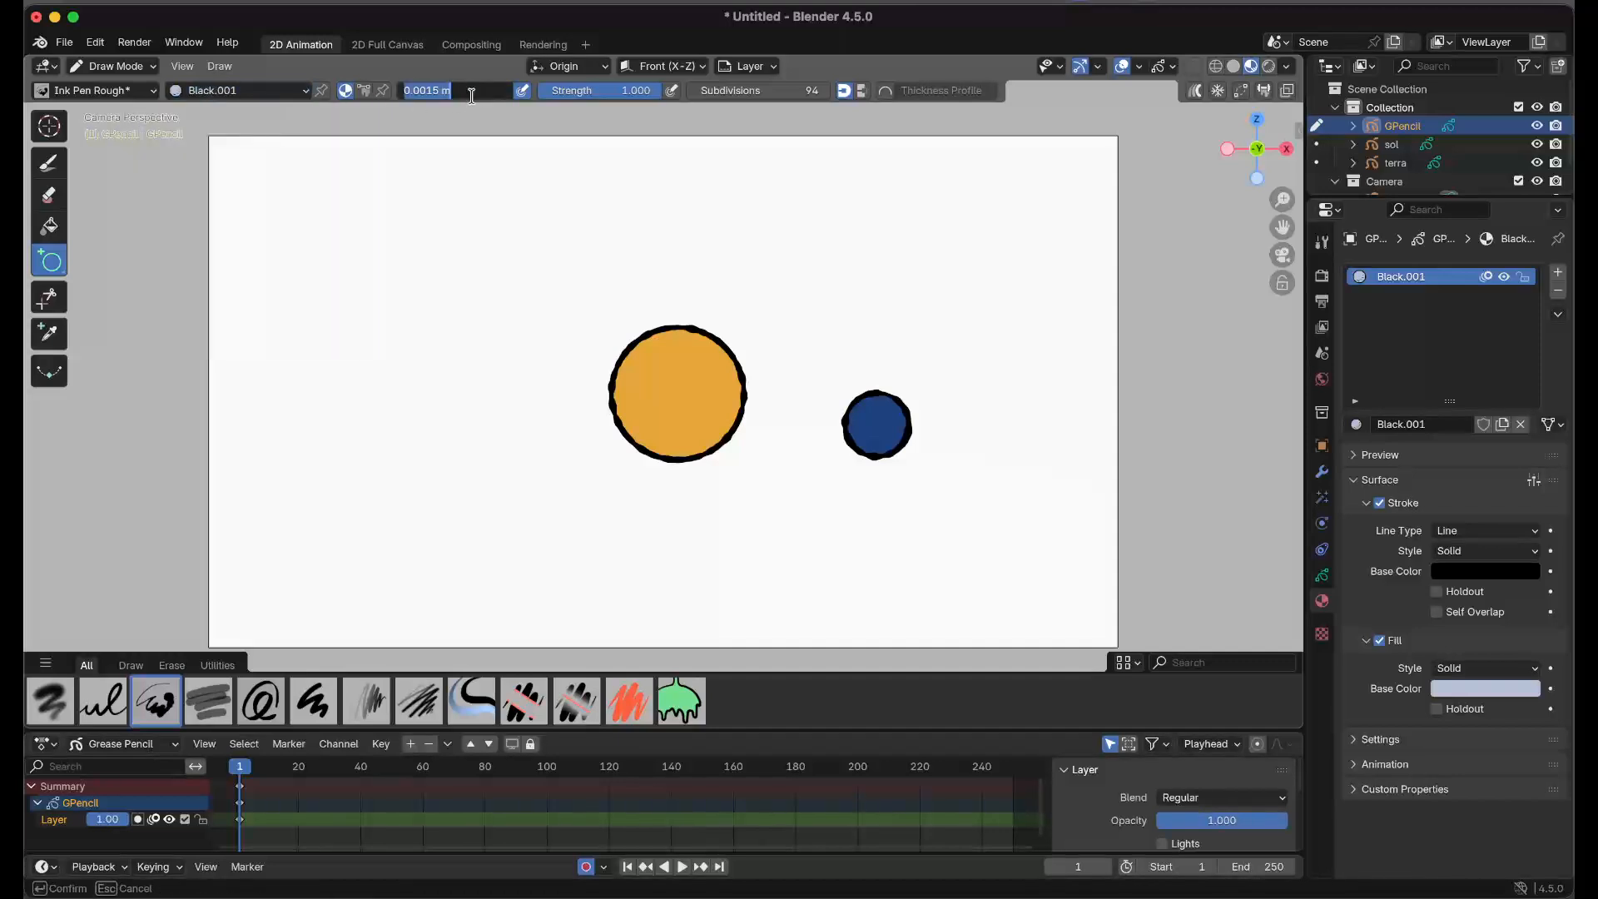
left_click(426, 90)
key("shift+Right")
key("shift+Right")
key("Return")
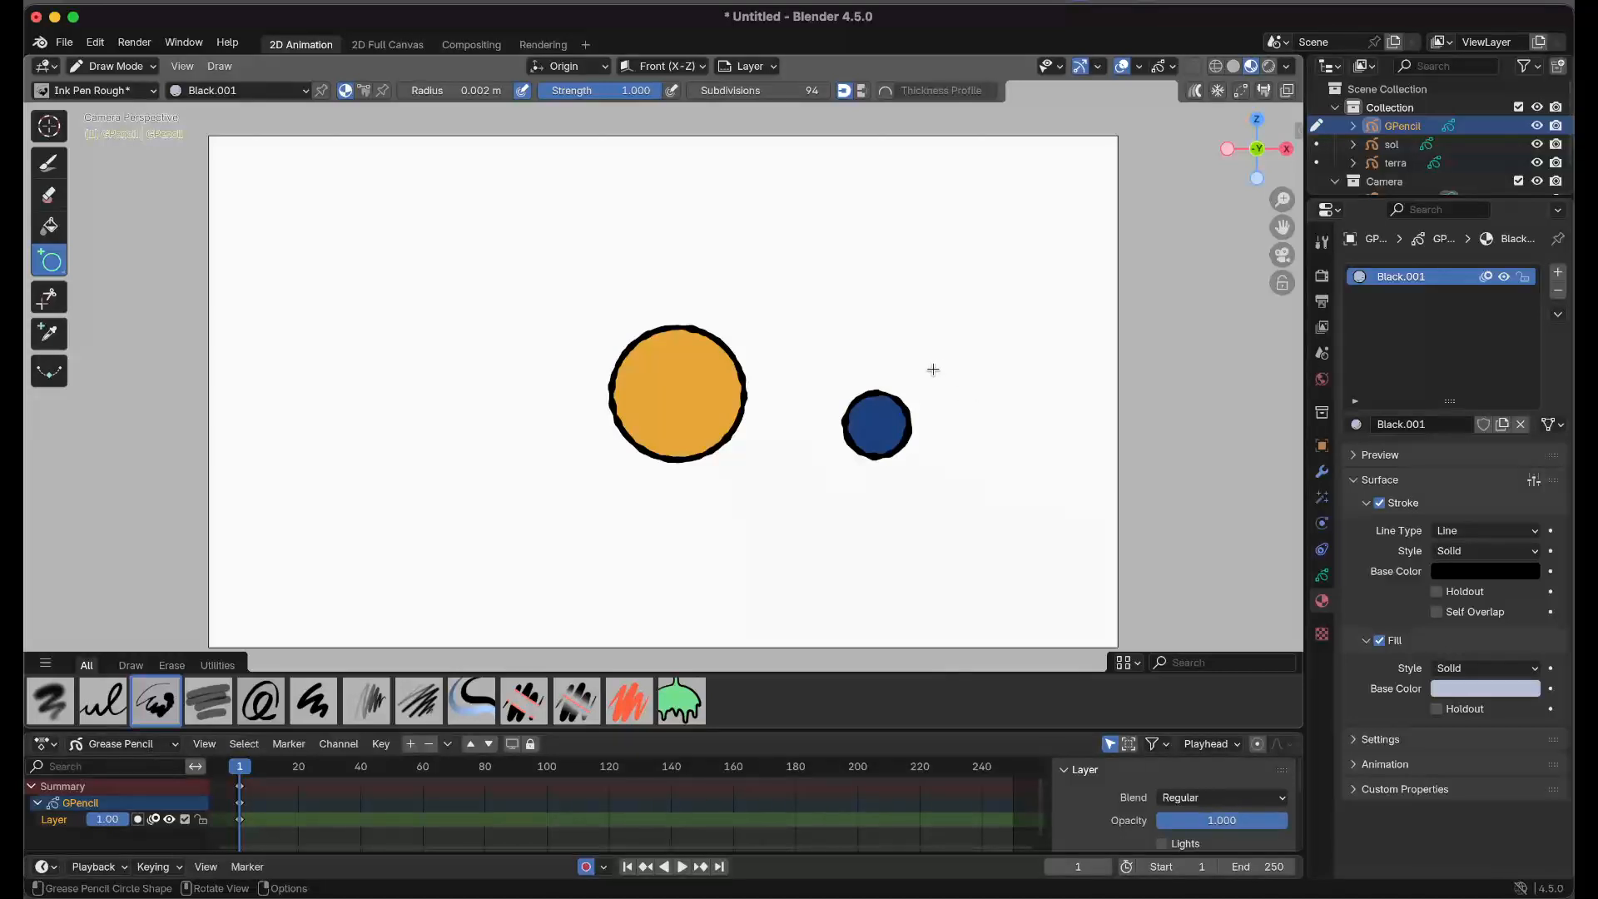
left_click_drag(932, 368, 965, 390)
key("Escape")
Set the brush radius to 0.02 m and draw a very small circle just above and to the right of the blue one.
left_click(455, 90)
left_click_drag(417, 89, 427, 90)
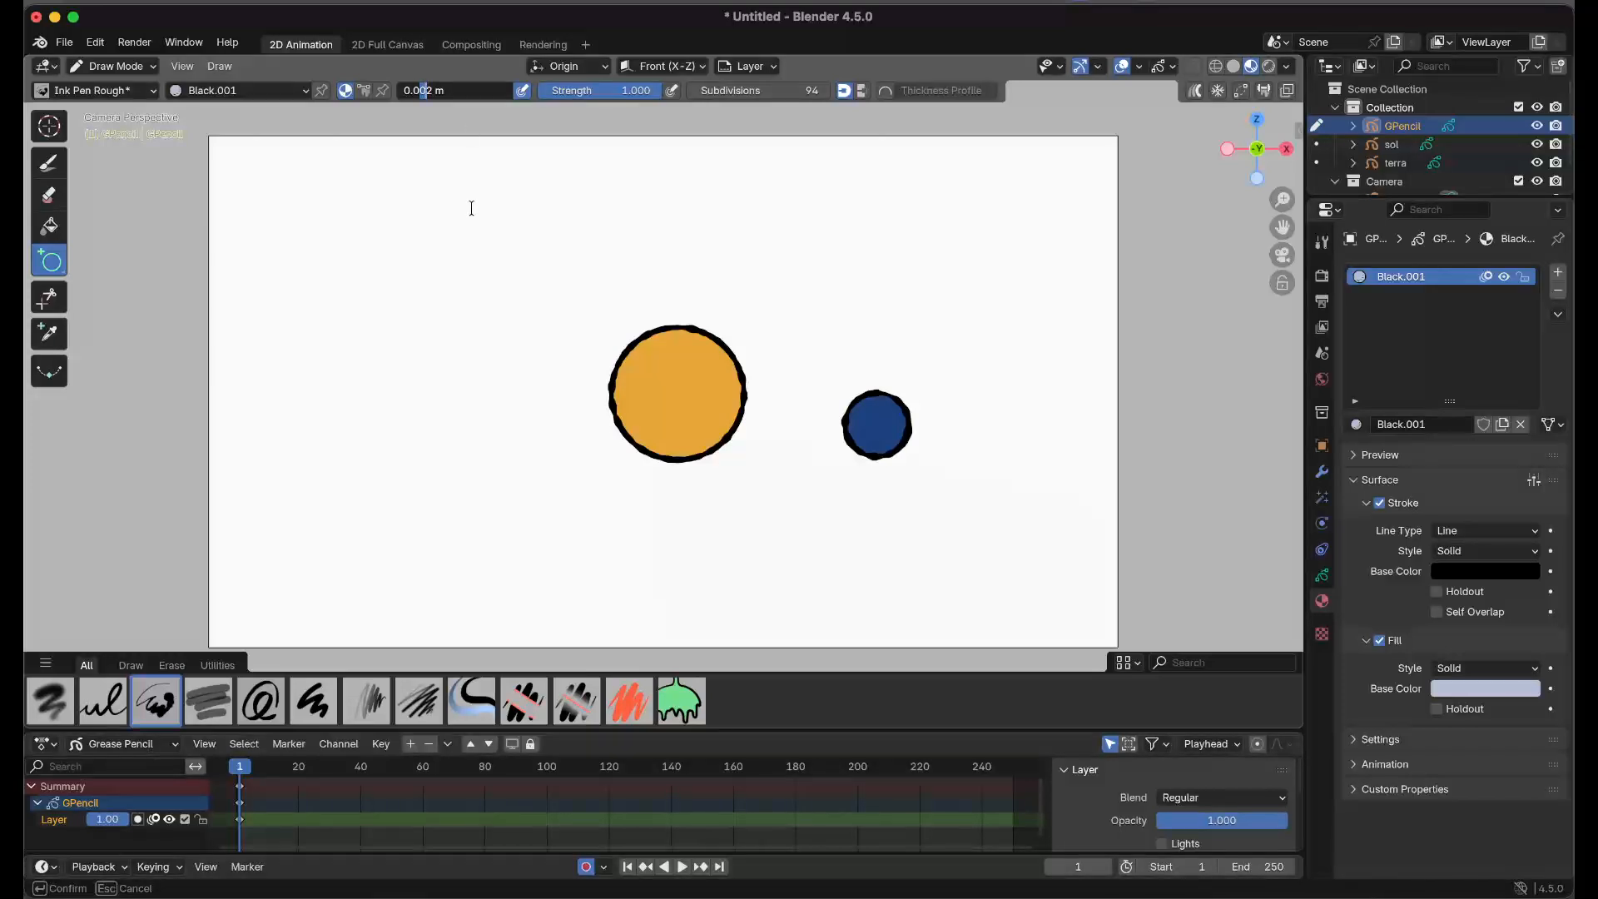
key("BackSpace")
key("Return")
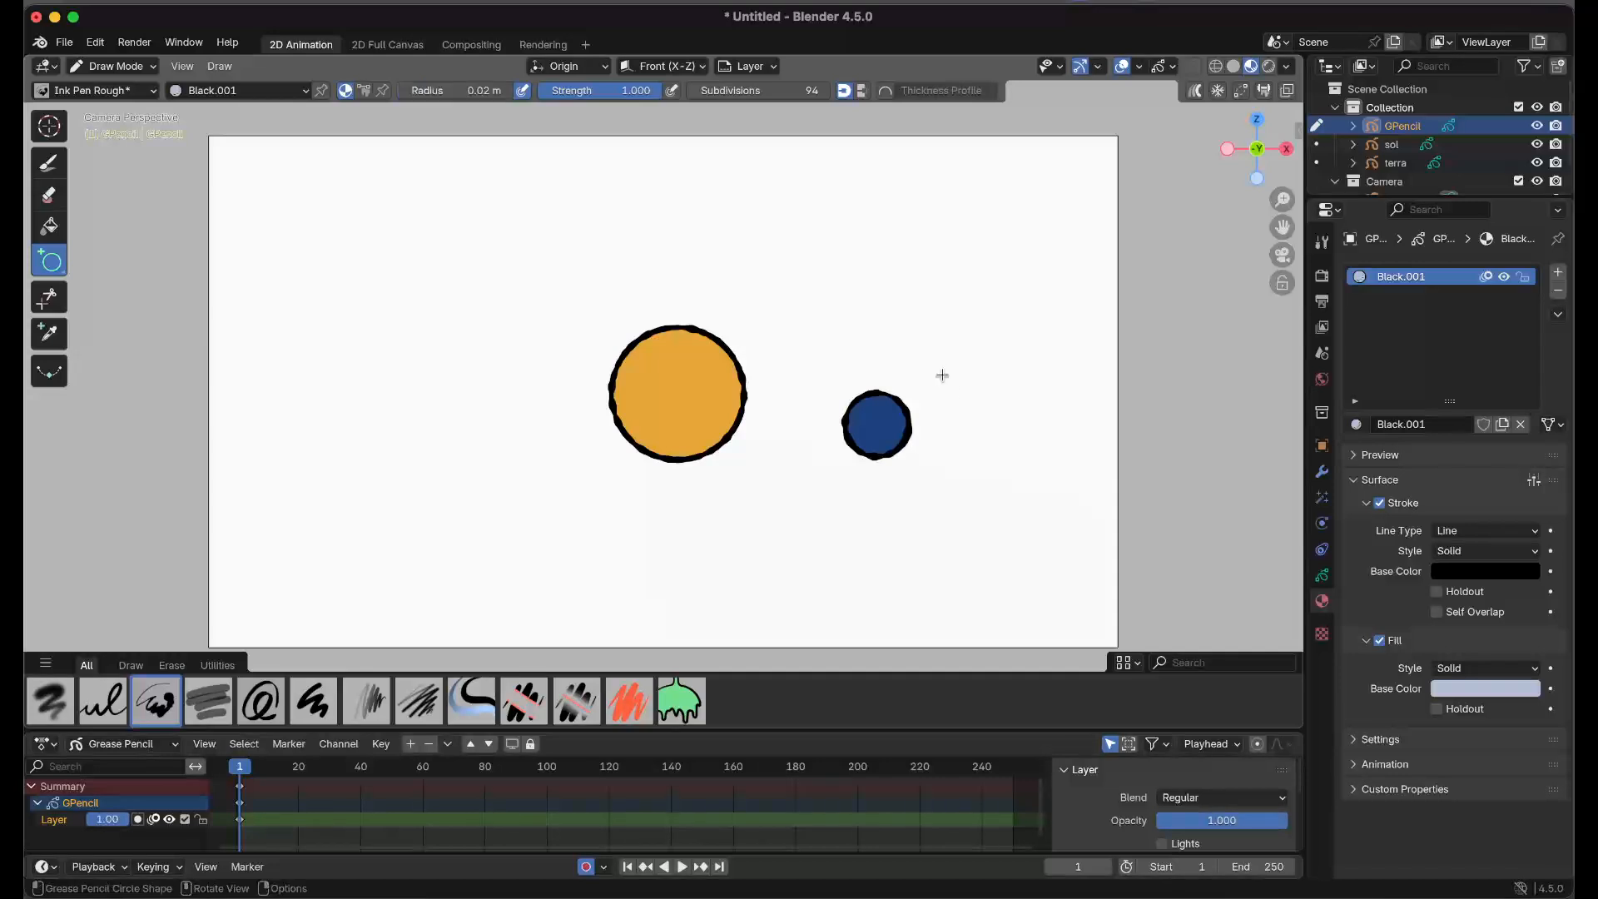
left_click_drag(943, 364, 973, 392)
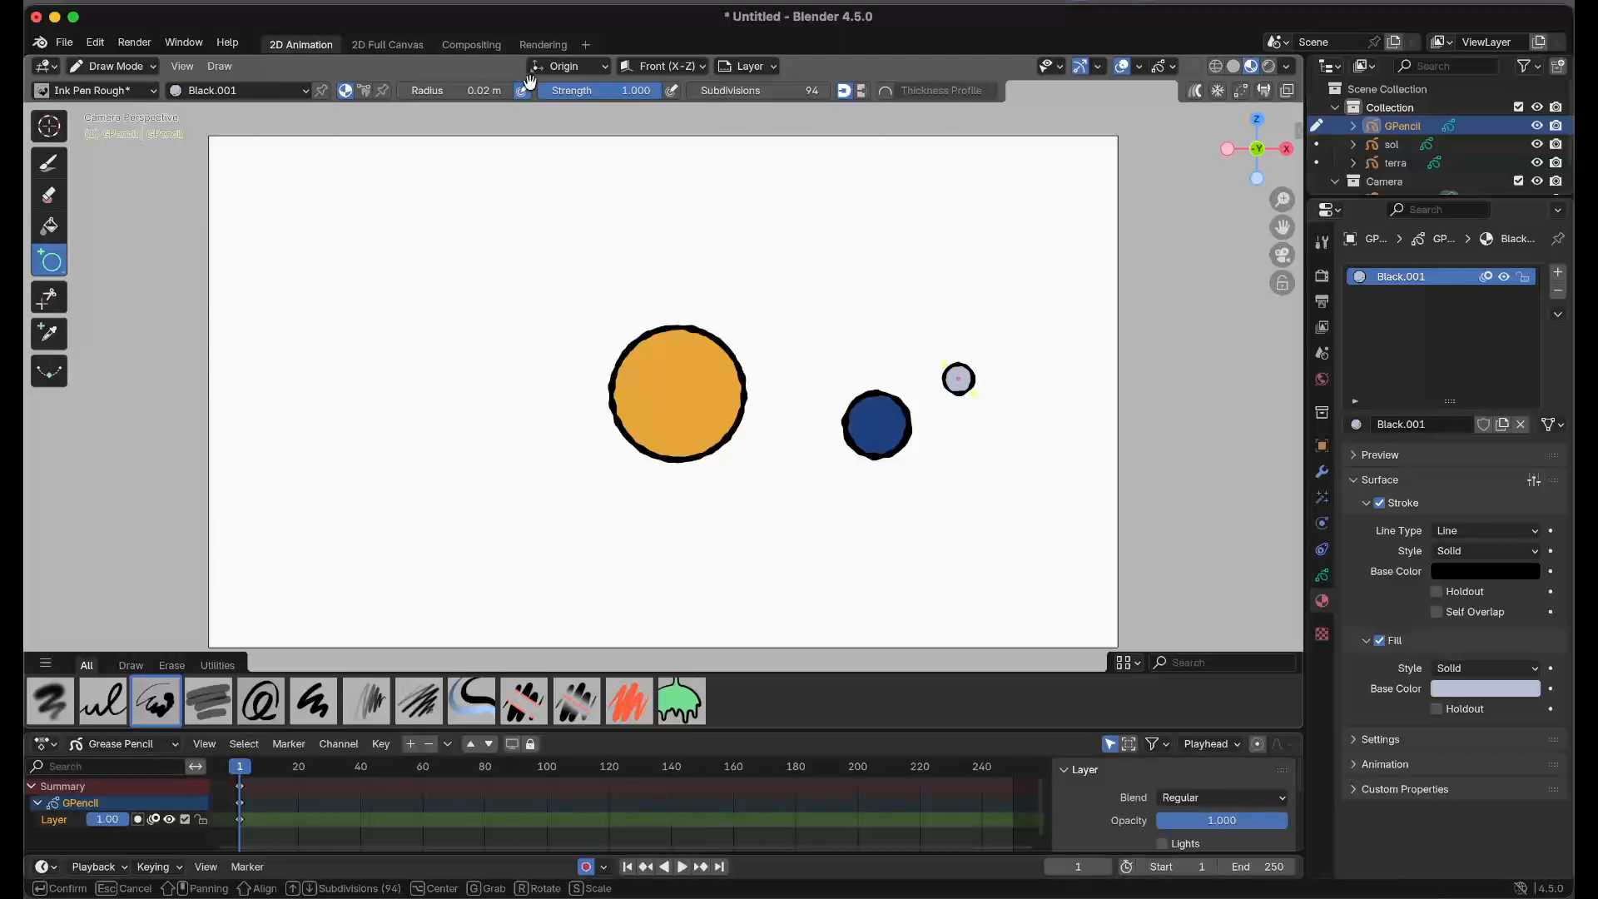
left_click(127, 71)
Return to Object Mode and rename the small grey circle's GPencil object as lua.
left_click(90, 74)
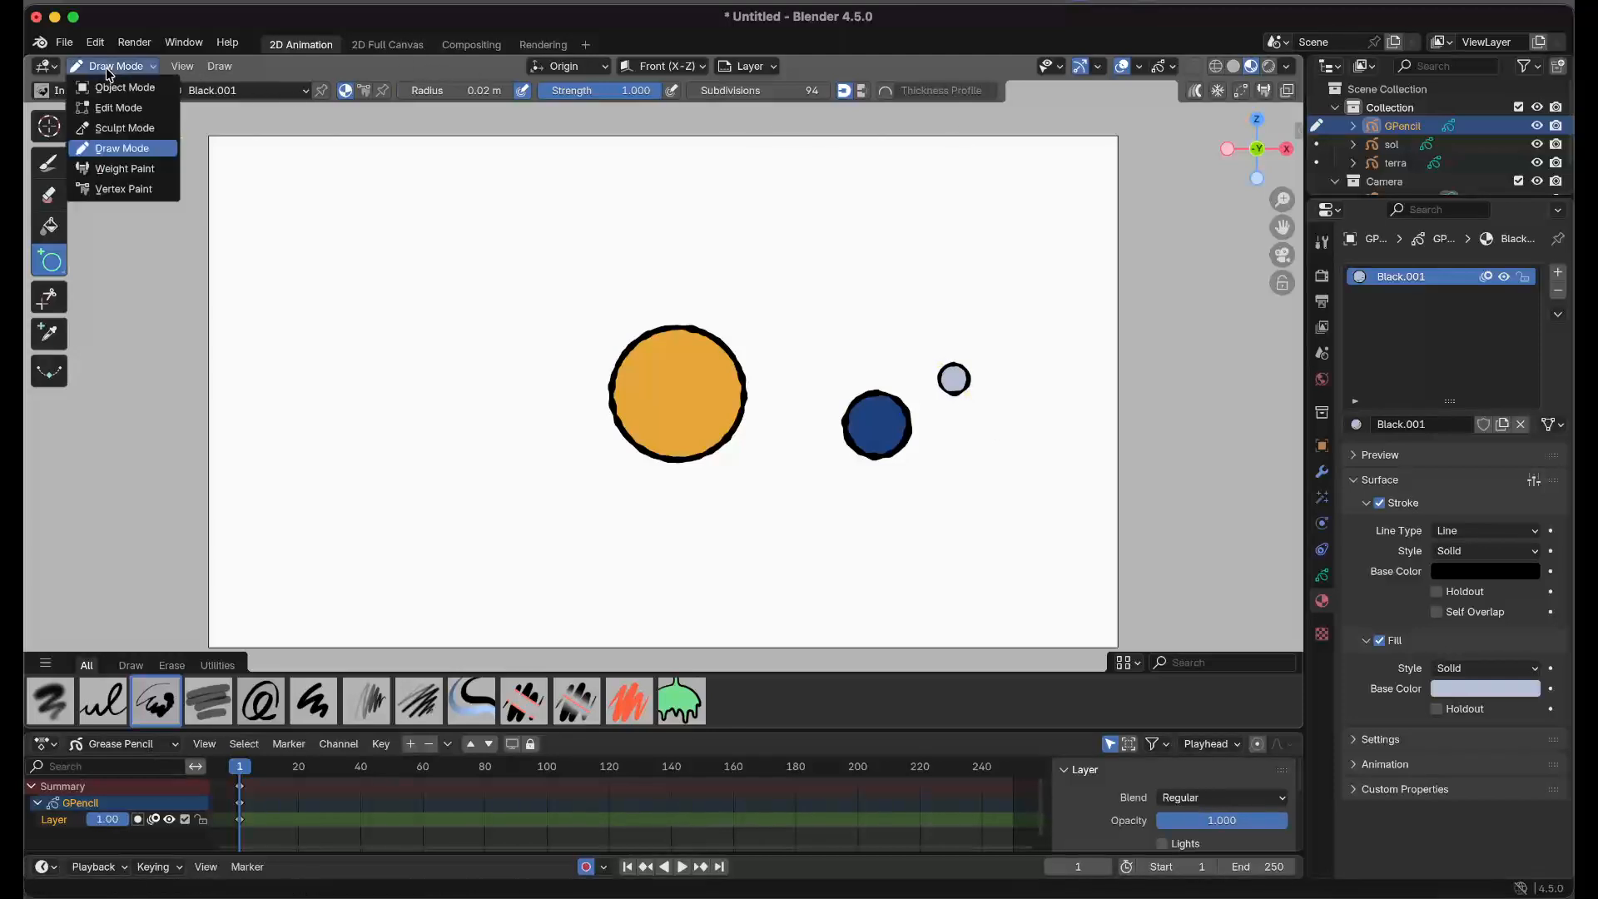
left_click(117, 64)
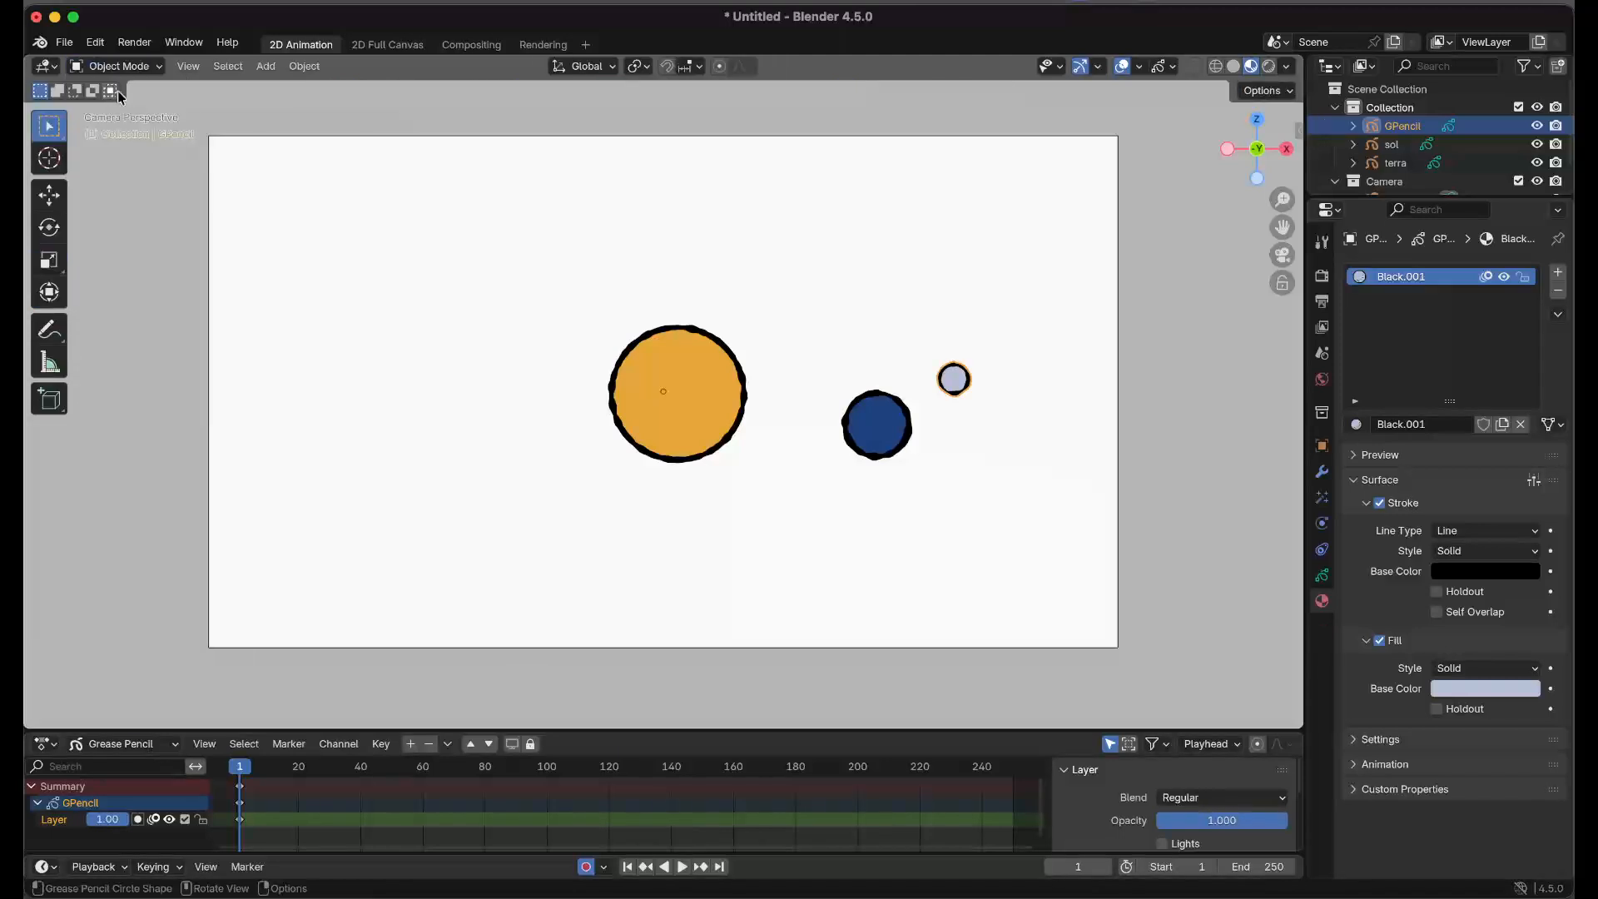
double_click(1401, 125)
key("BackSpace")
type("lua")
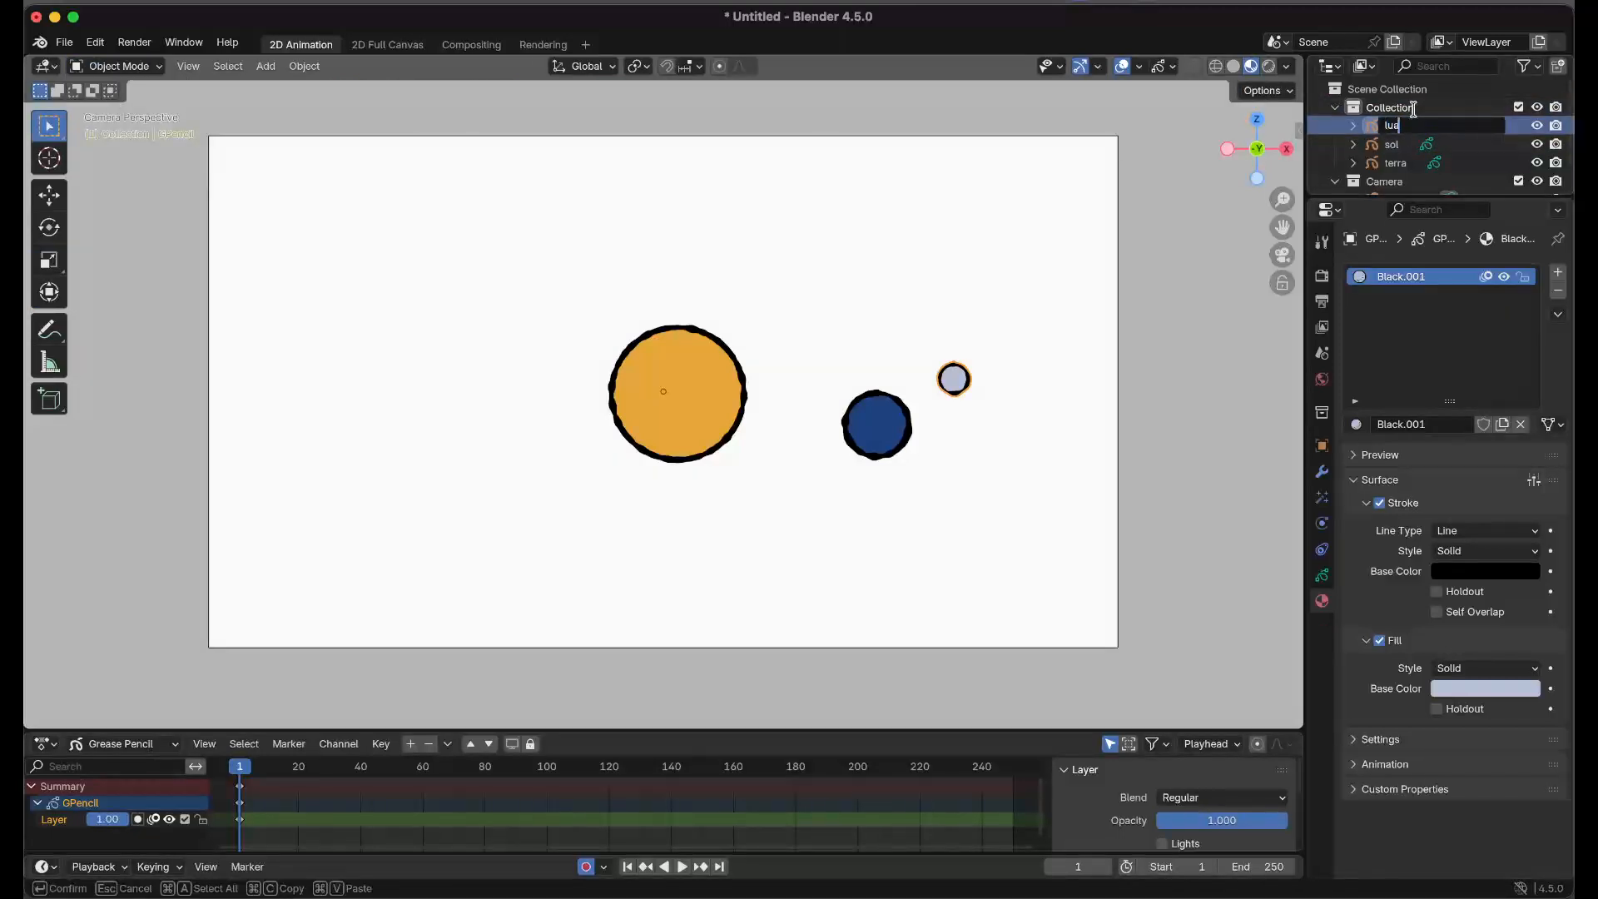
key("Return")
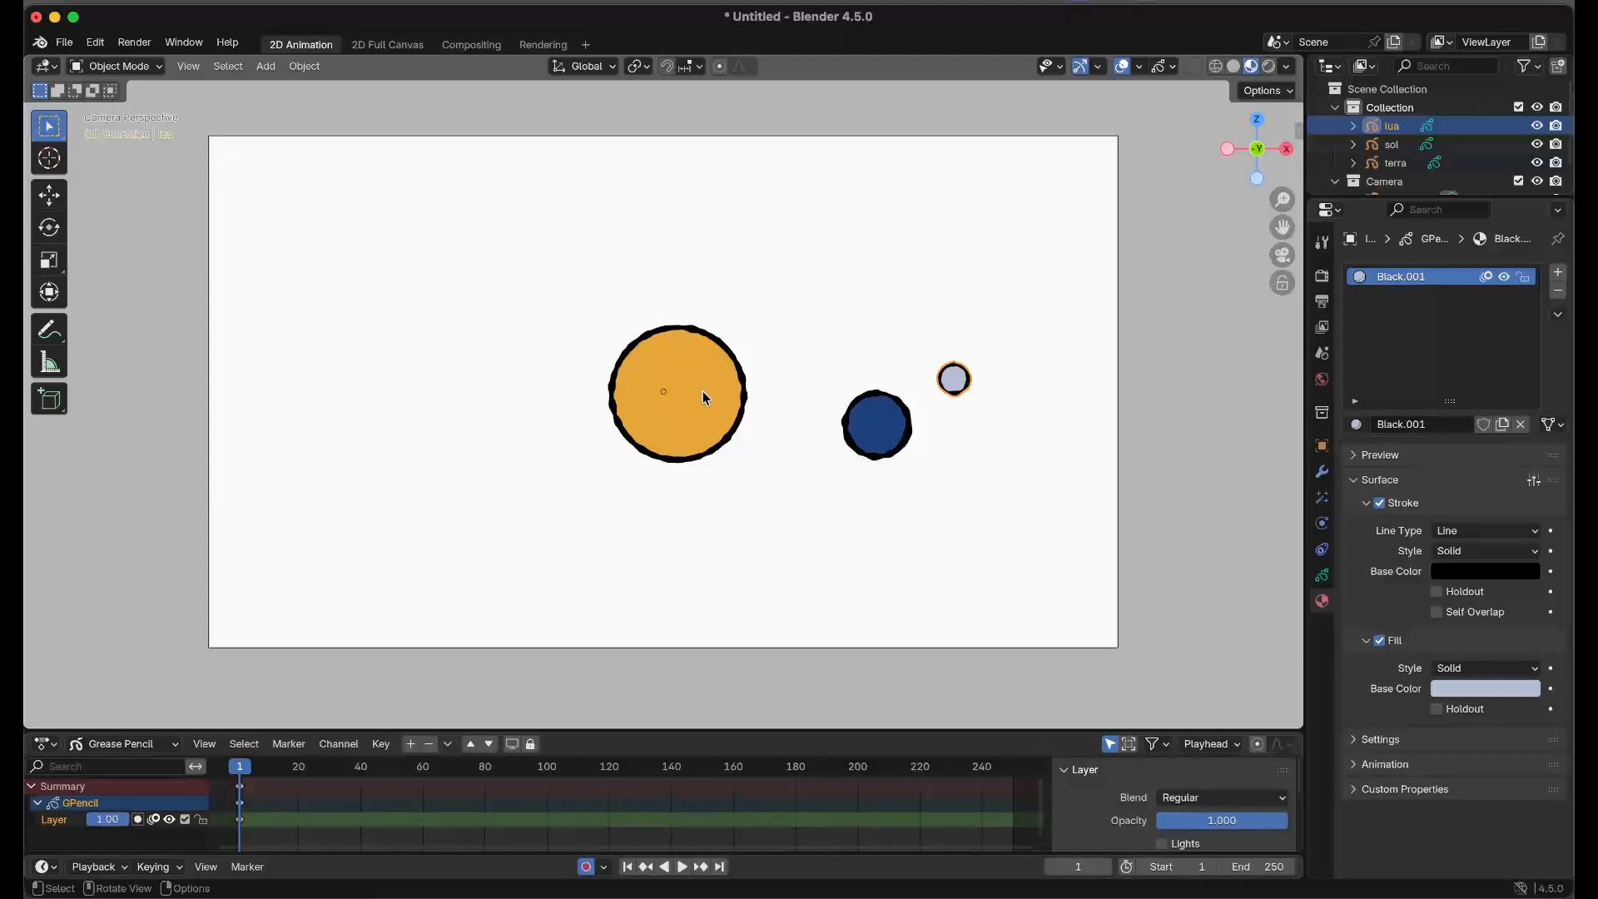
Test-rotate the lua and terra objects in turn to check their pivot points, cancelling each rotation.
left_click(889, 426)
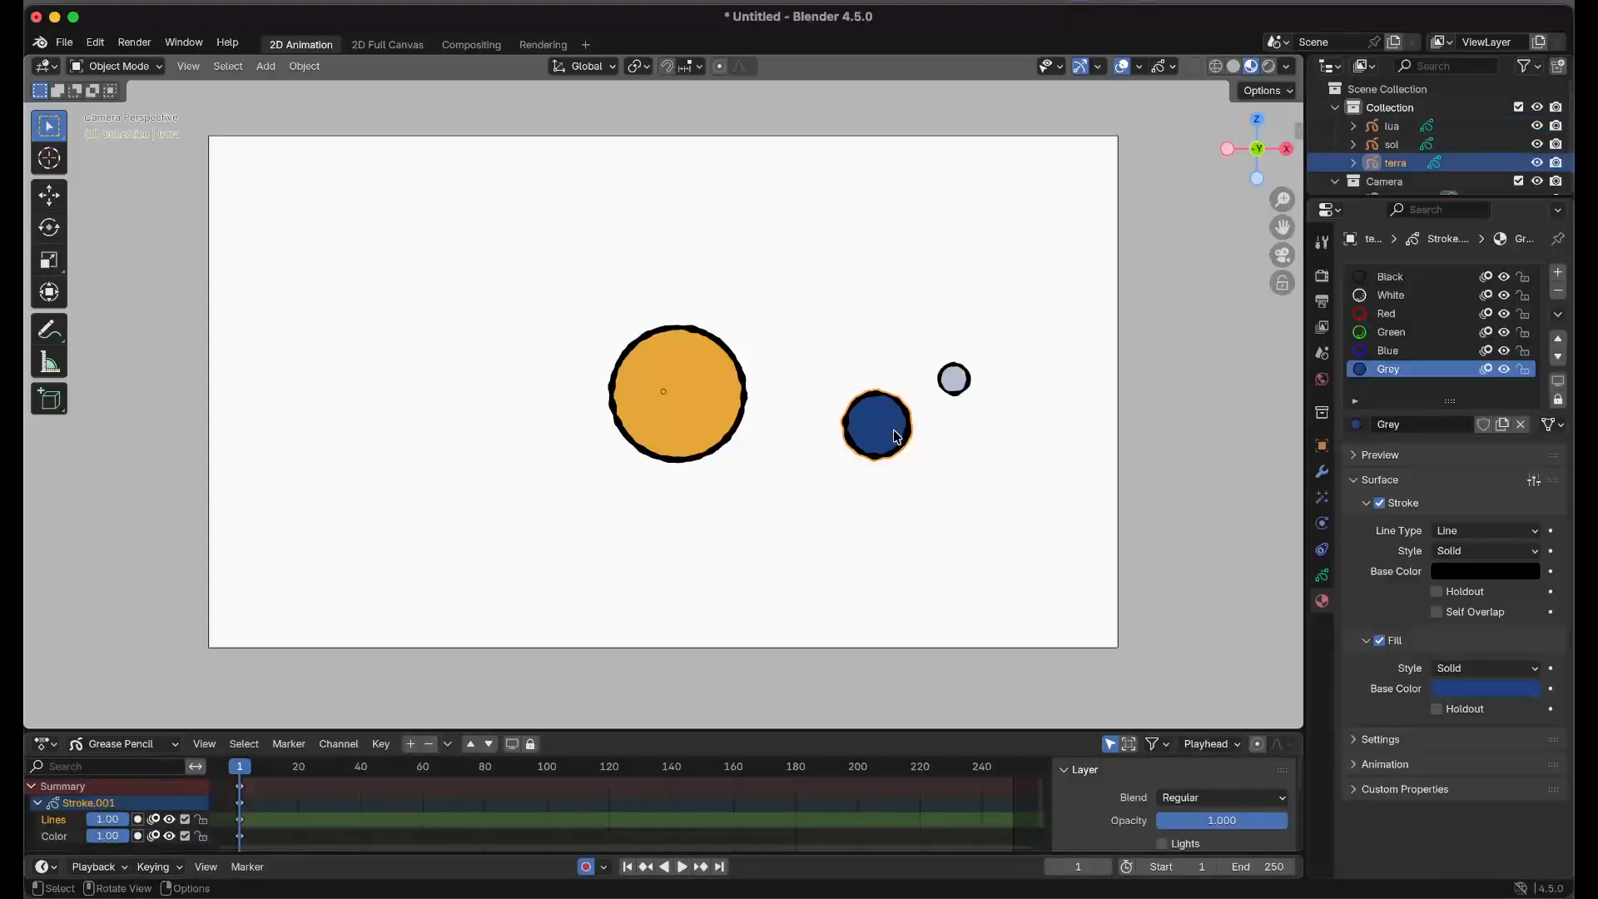
left_click(958, 388)
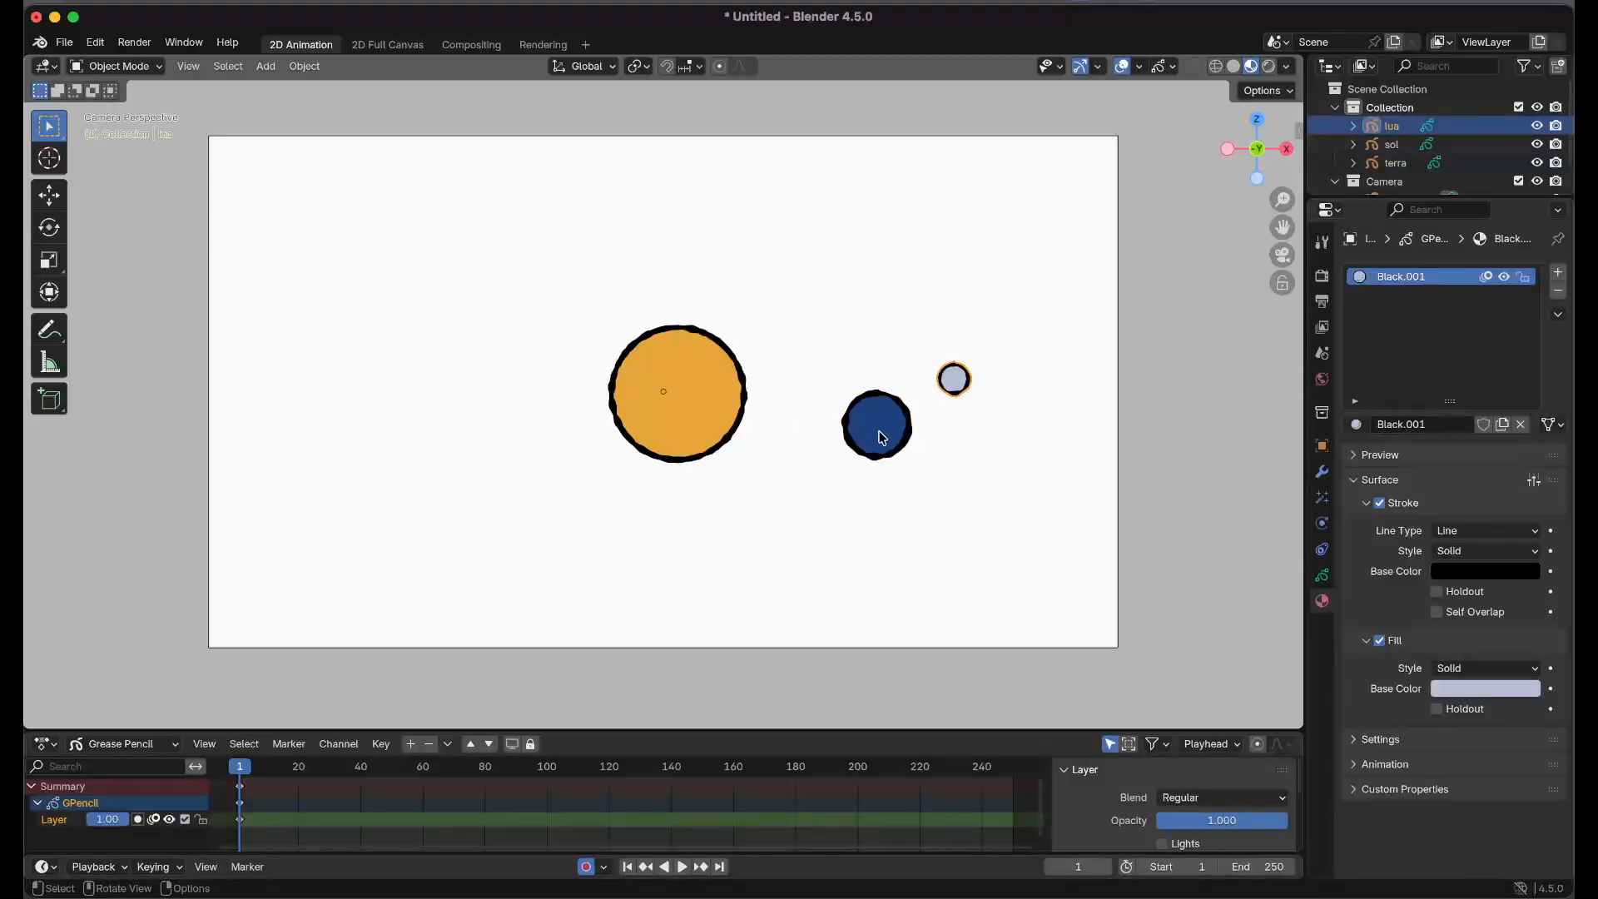
key("r")
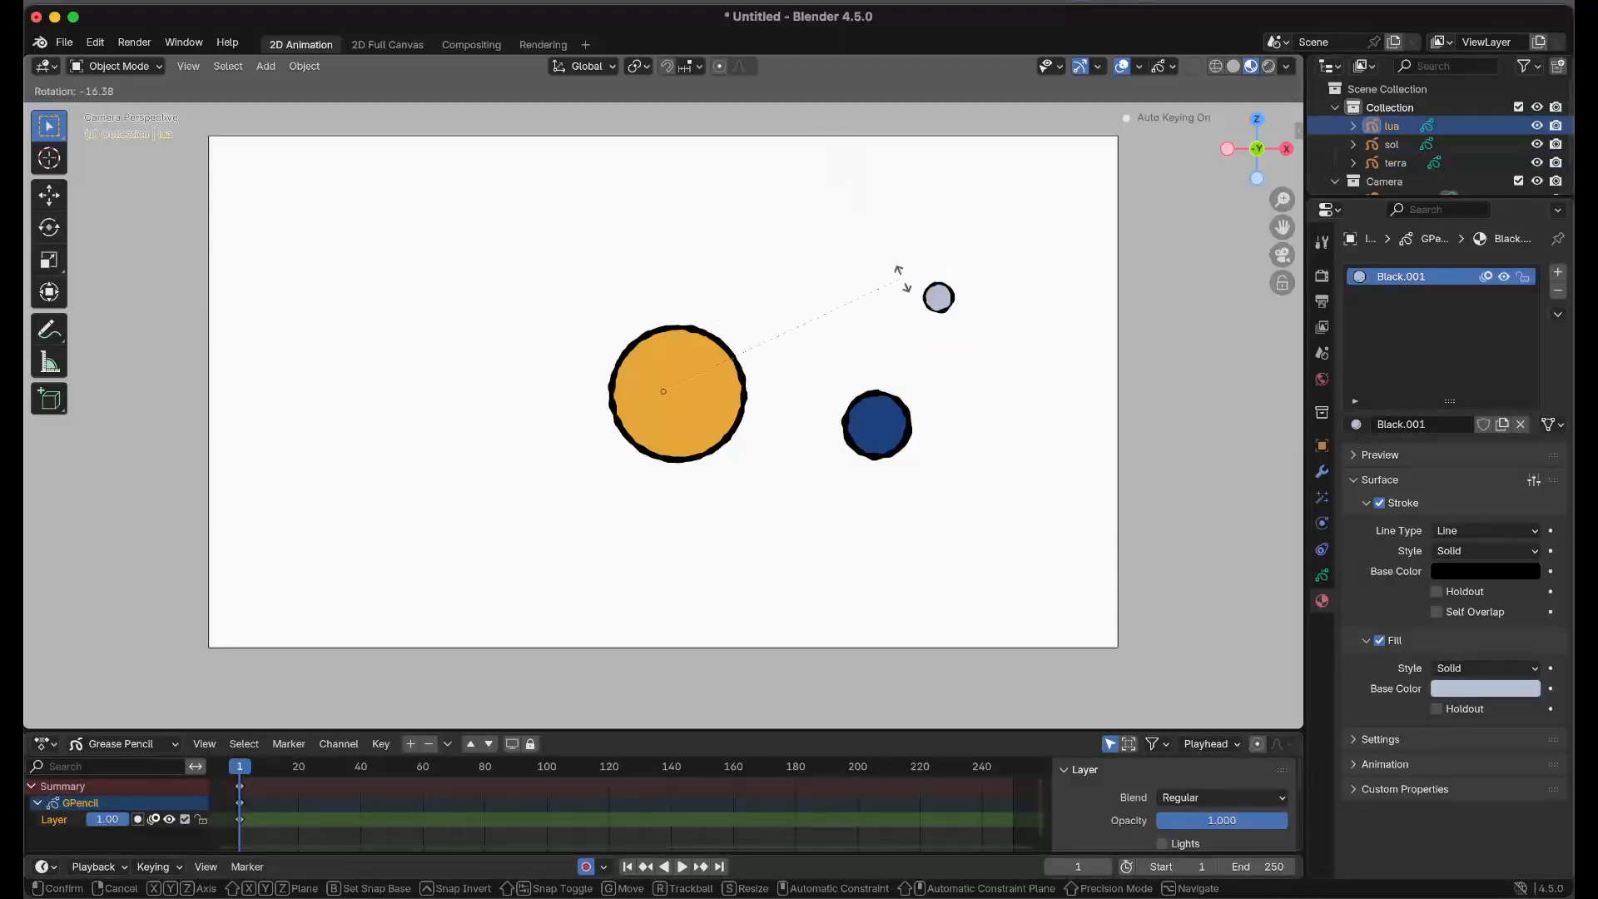
key("Escape")
left_click(888, 413)
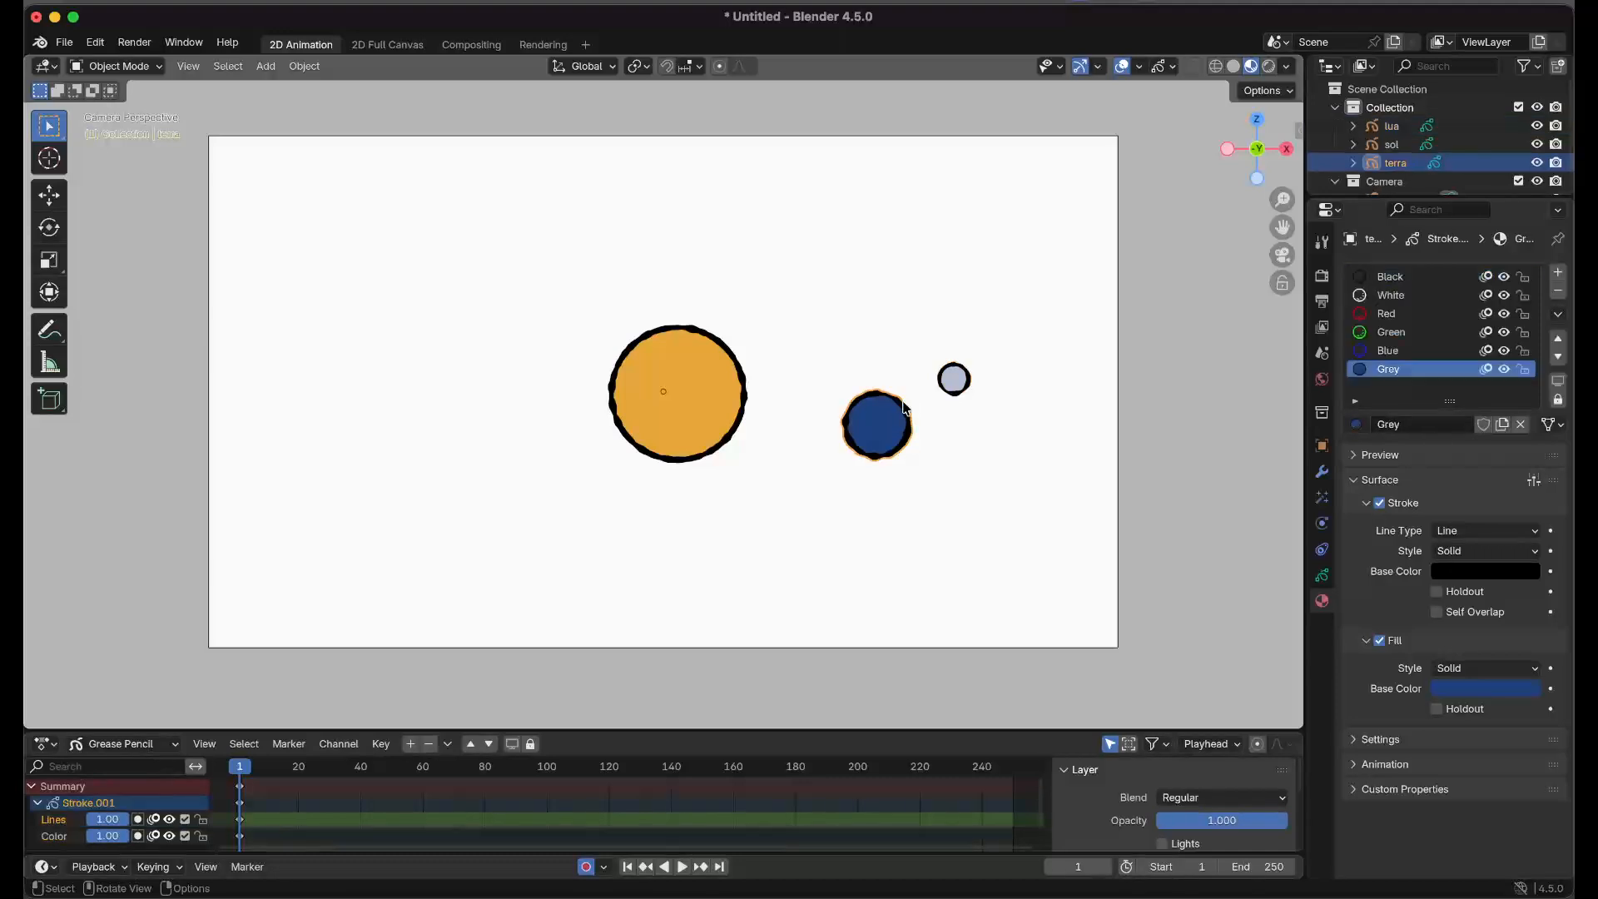
key("r")
key("Escape")
Move the origin of the blue terra circle to its geometry.
left_click_drag(573, 294, 764, 491)
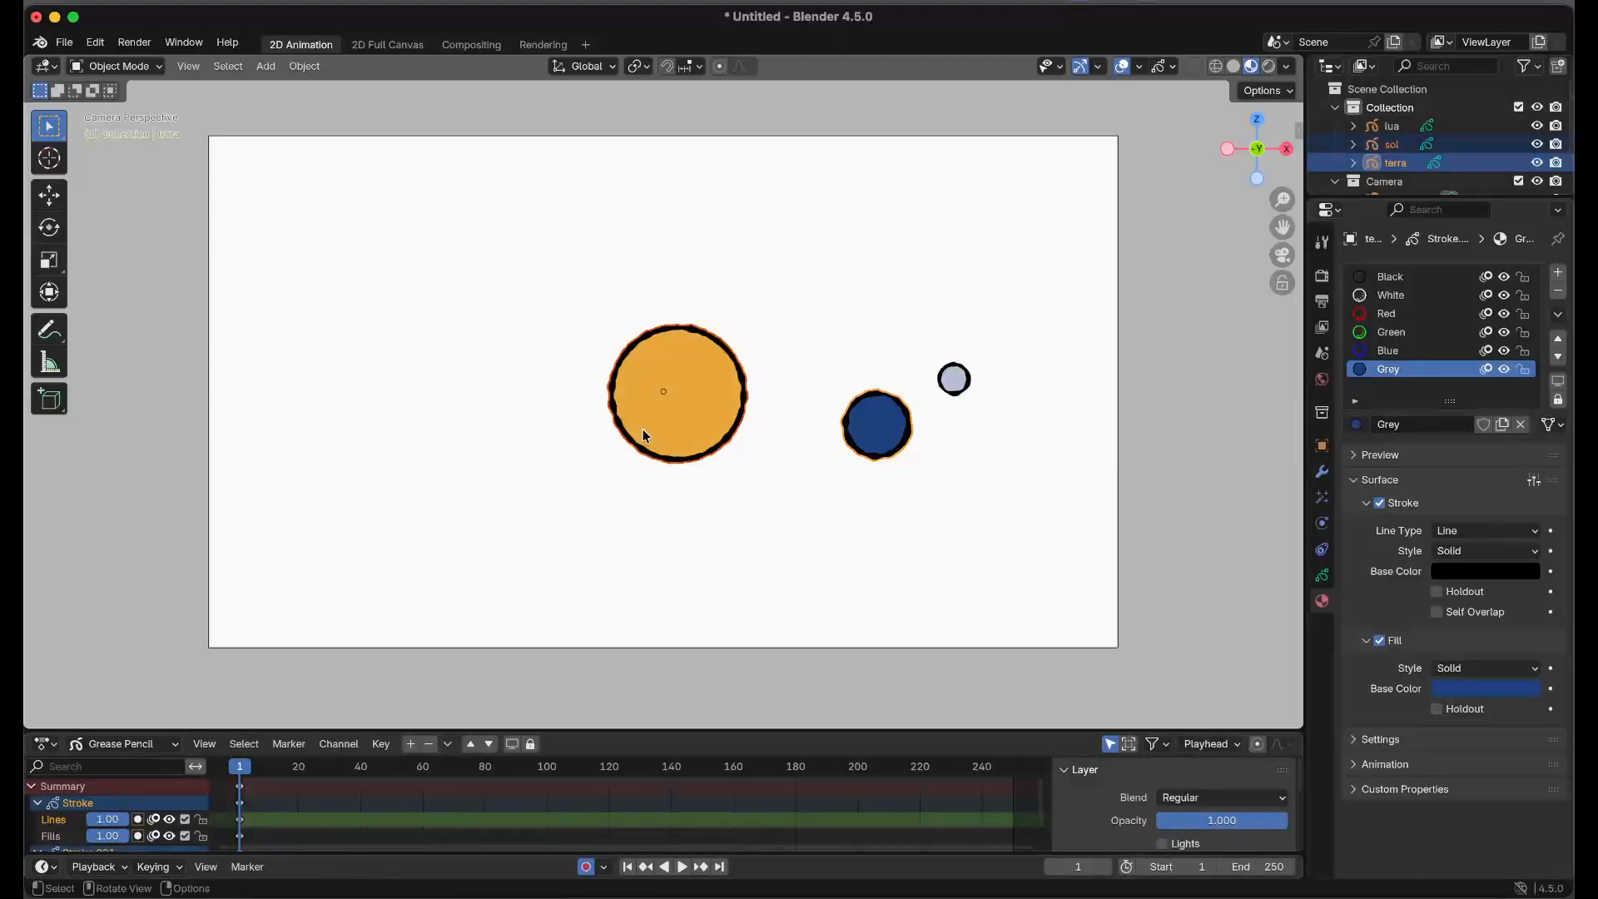
left_click(882, 429)
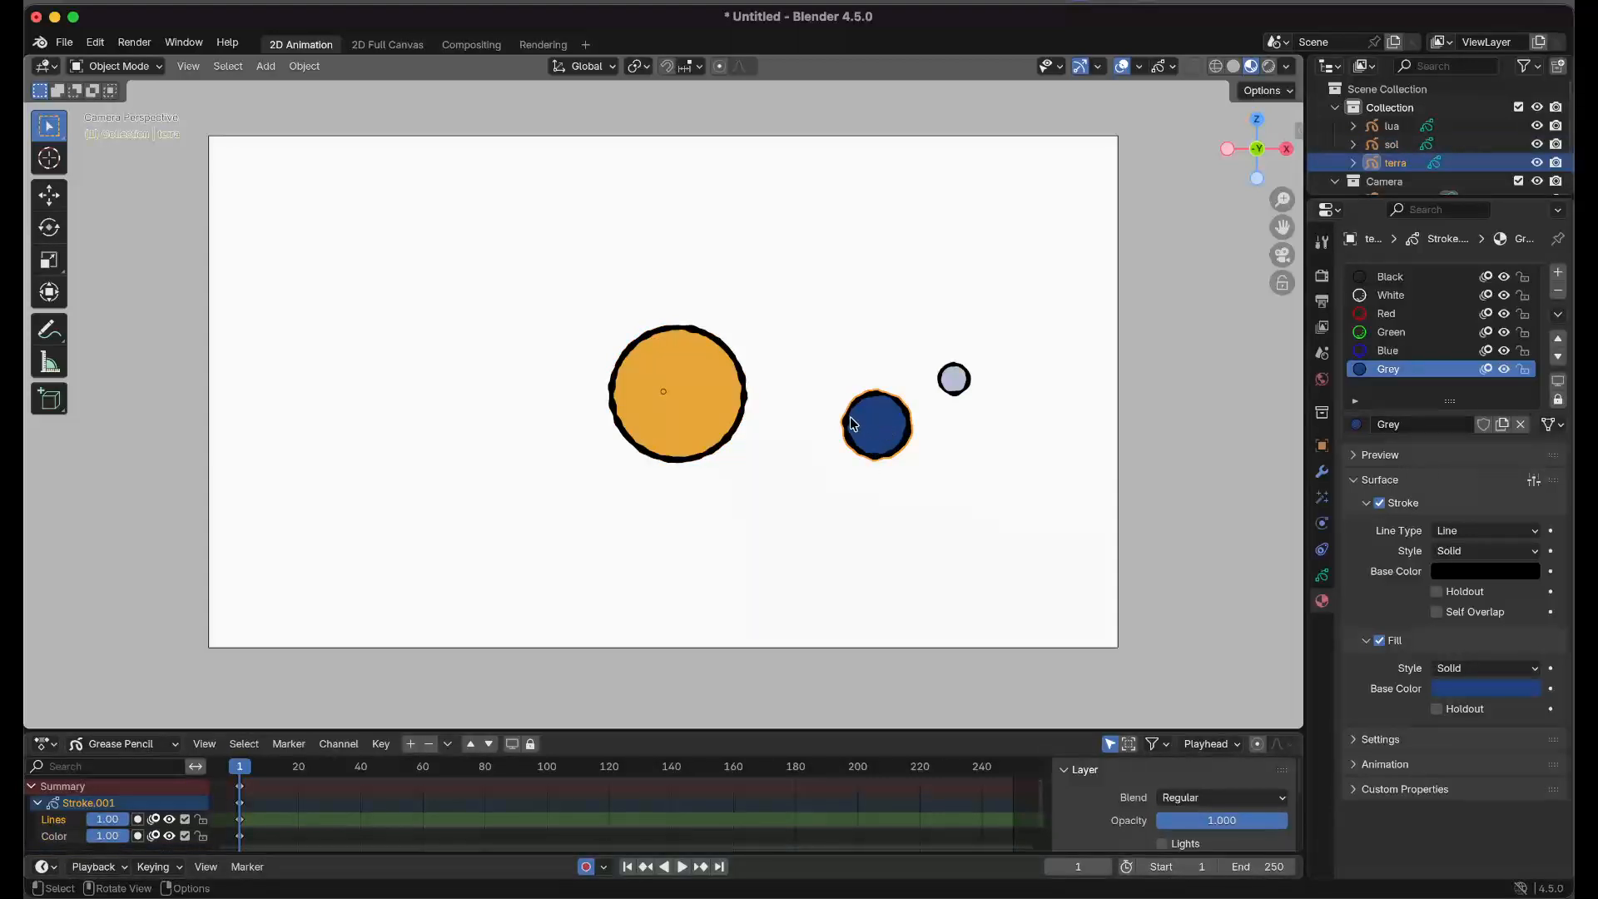
left_click(305, 65)
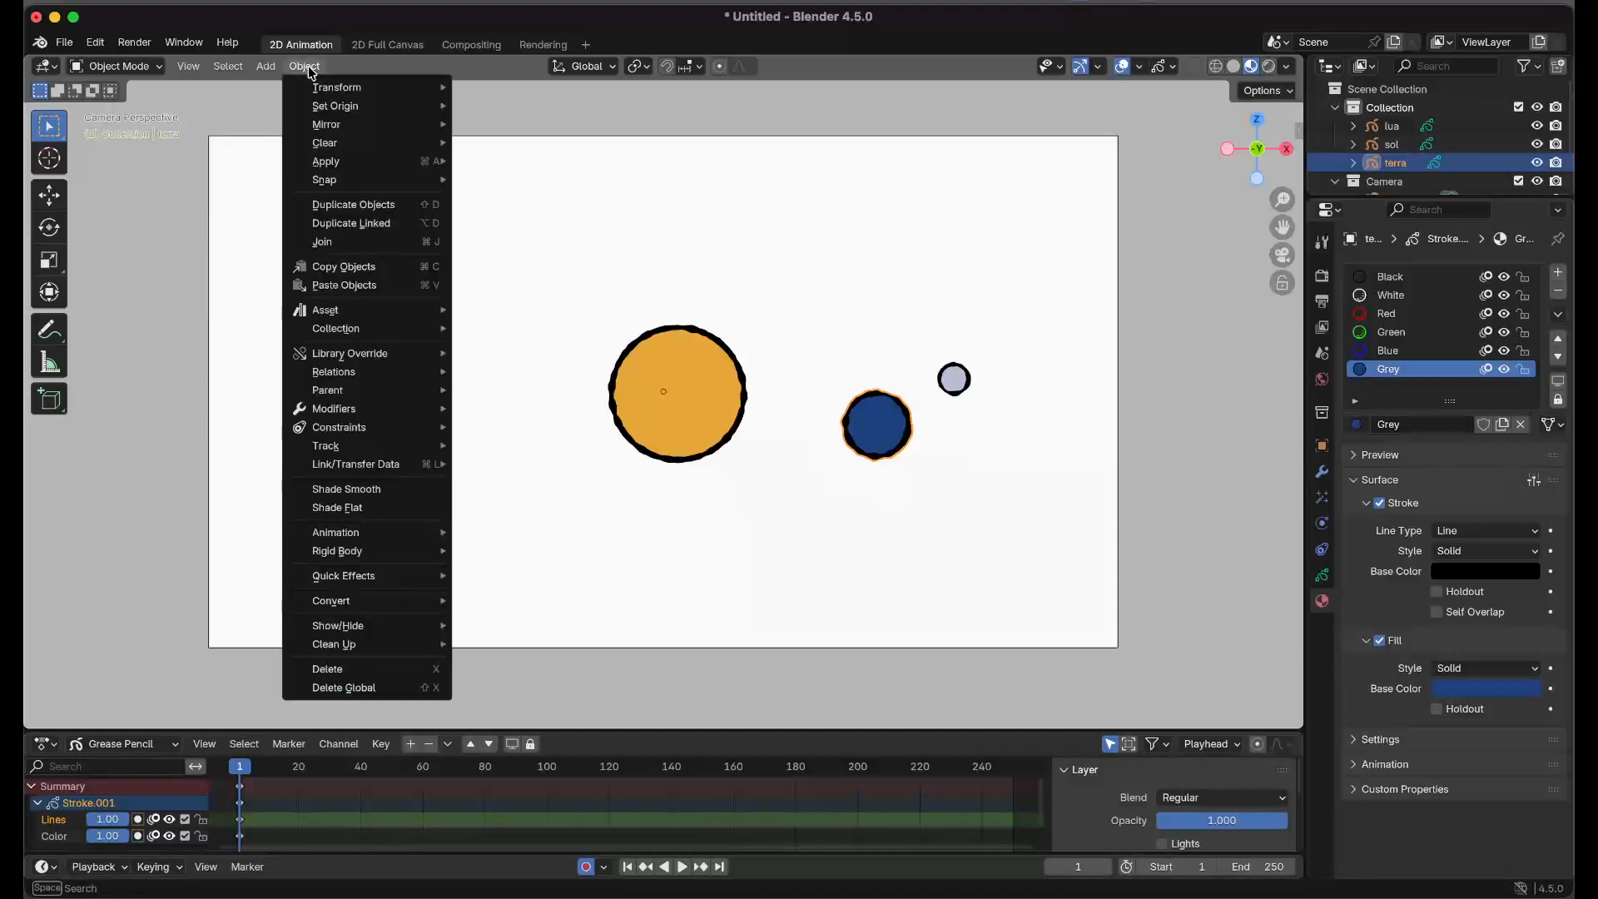
mouse_move(316, 106)
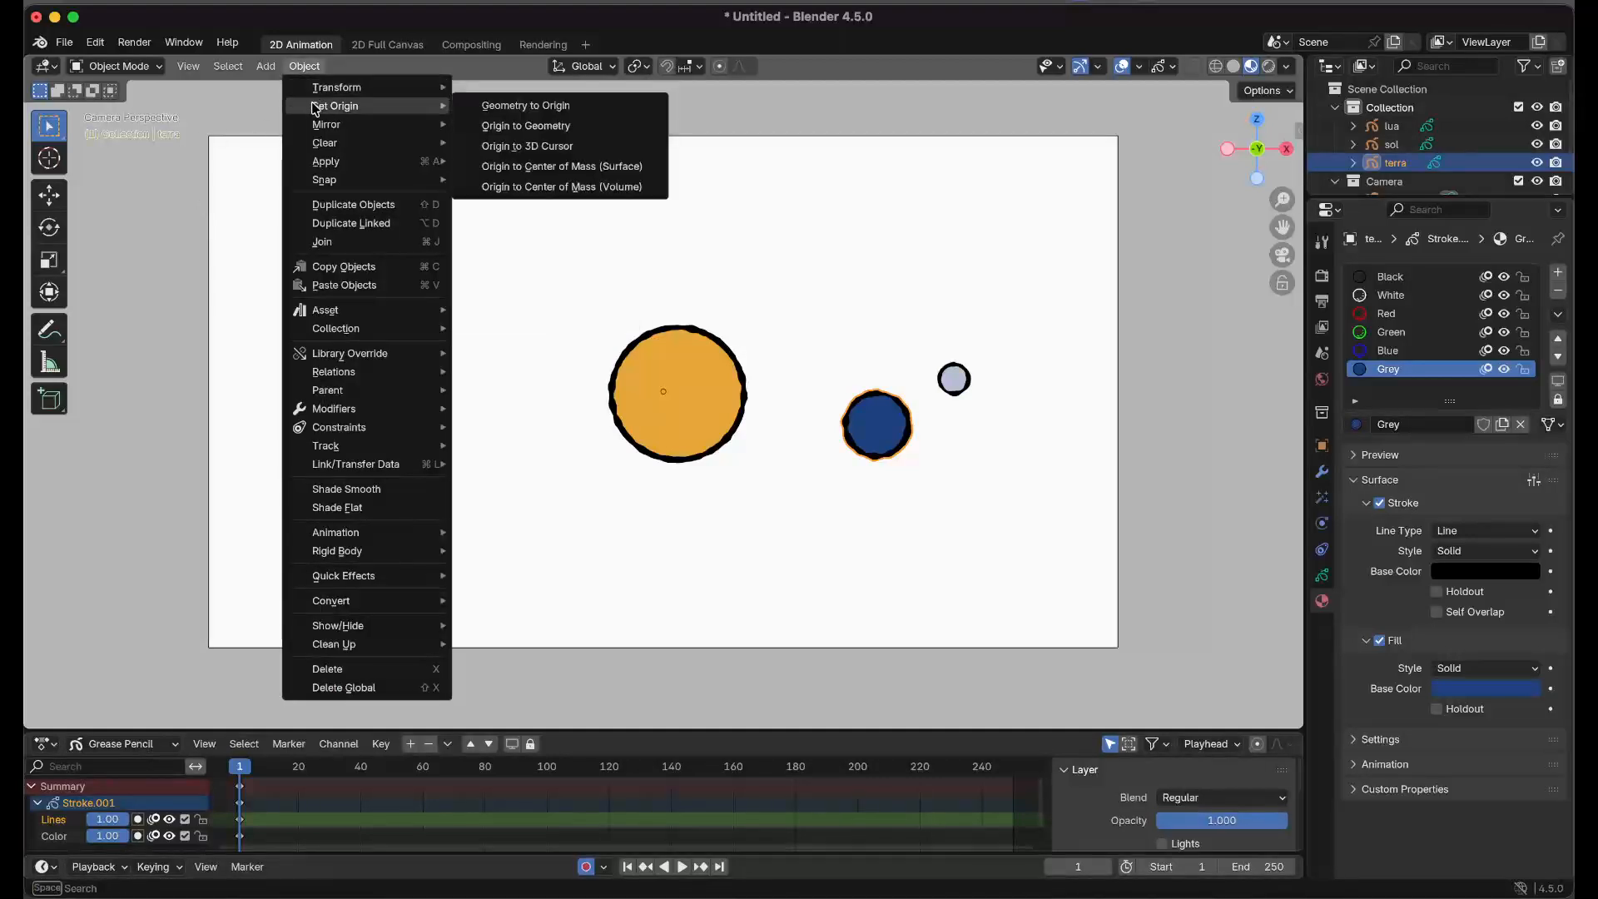
left_click(587, 127)
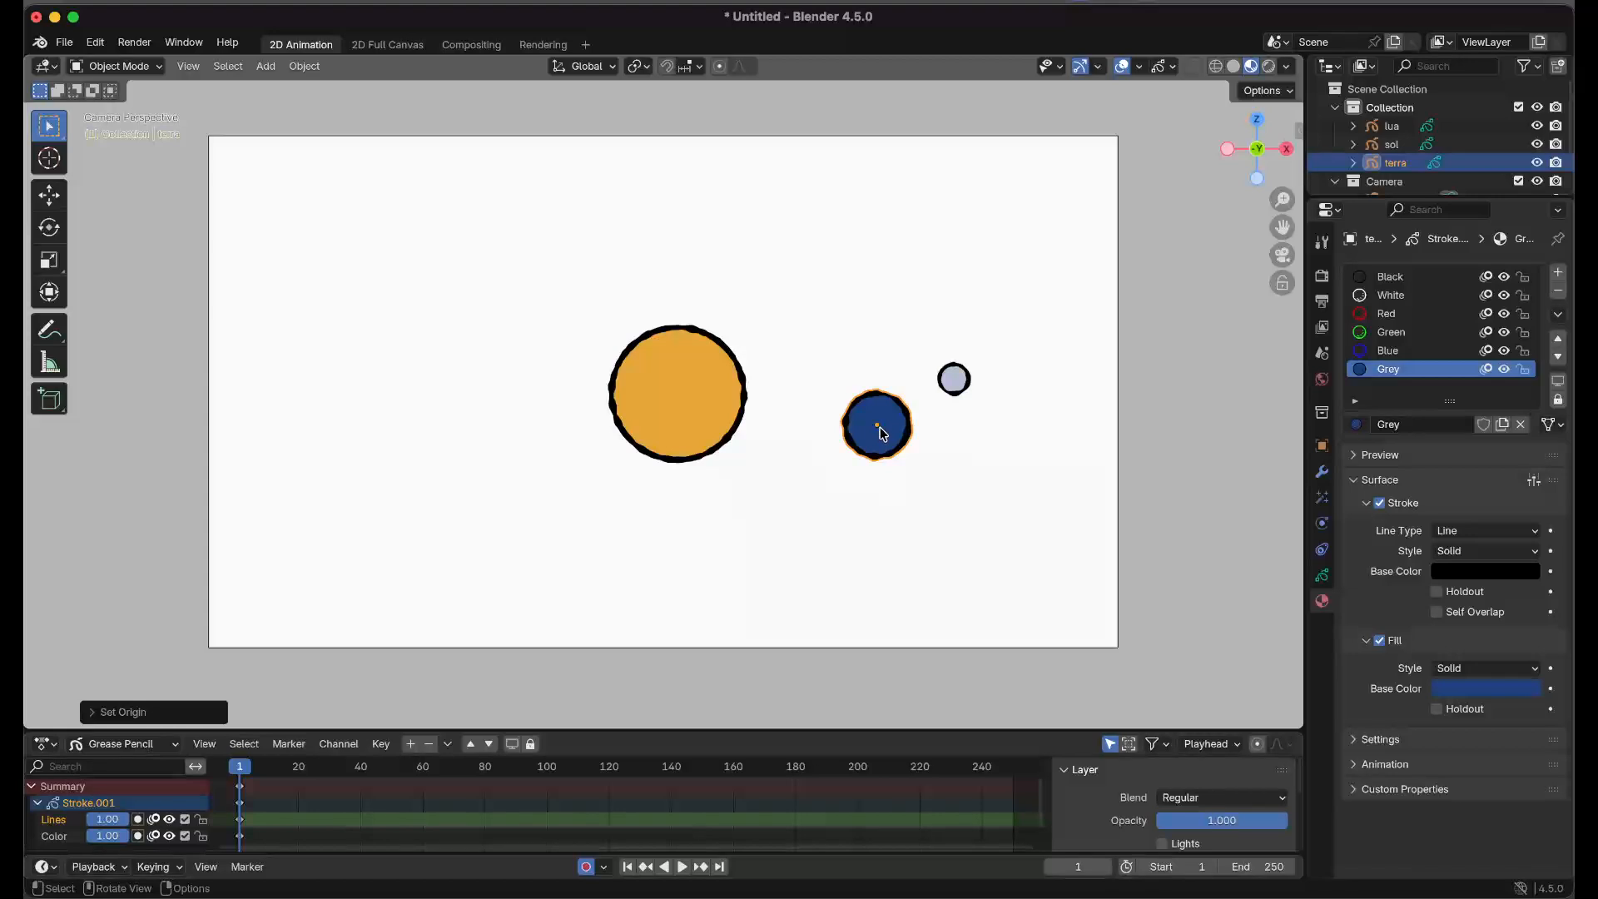
Set the origins of the lua and sol circles to their own geometry, one object at a time.
left_click(953, 379)
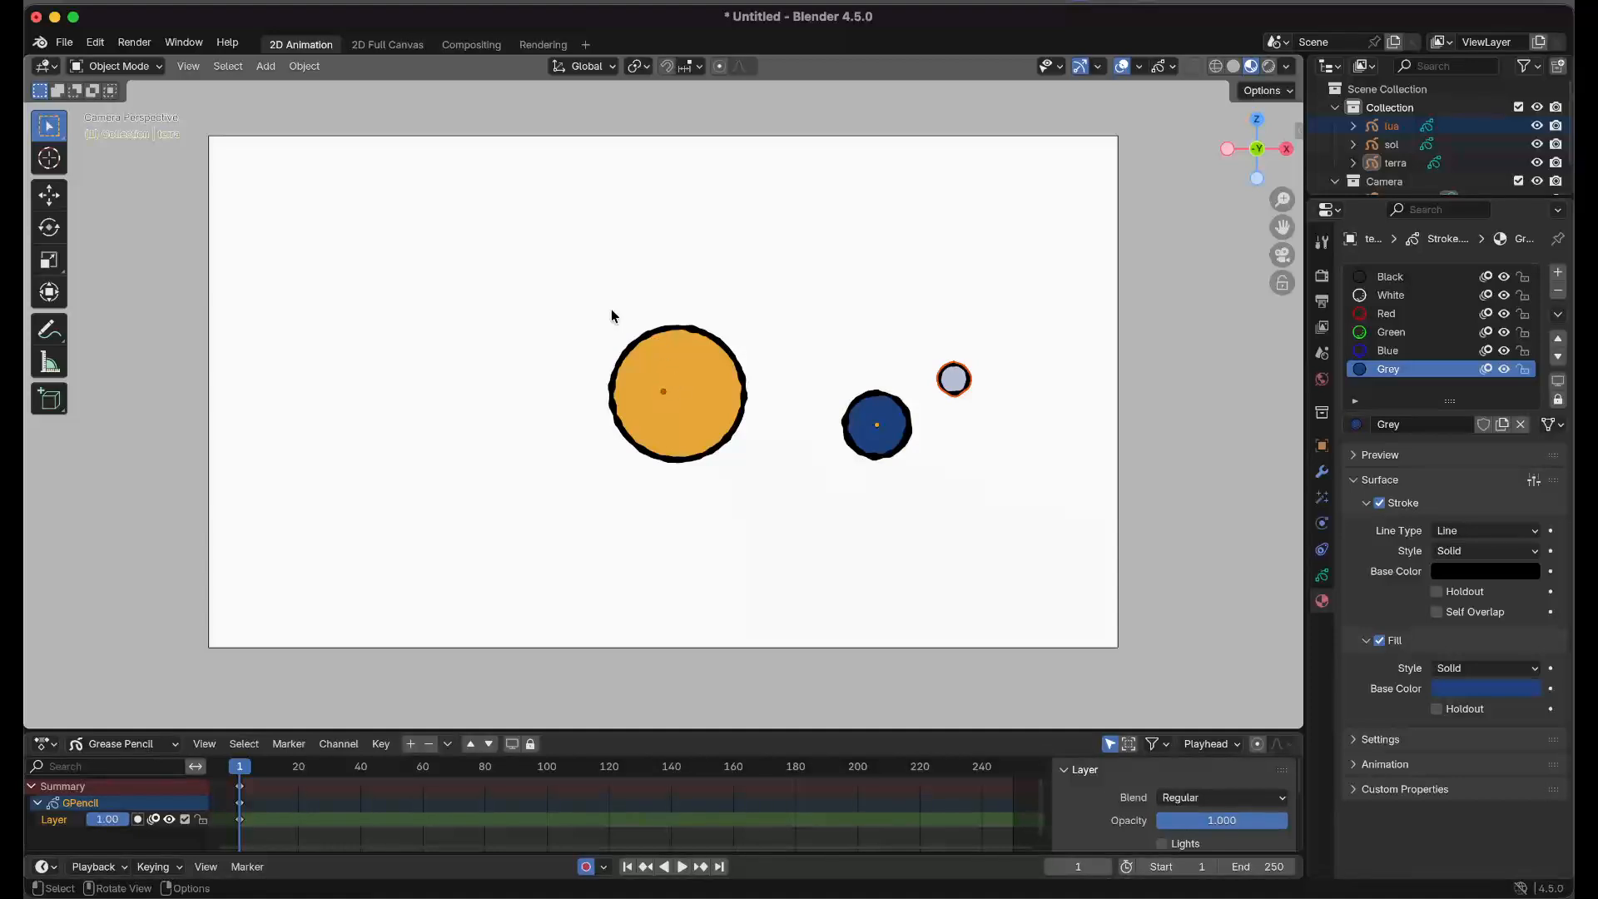
left_click(304, 67)
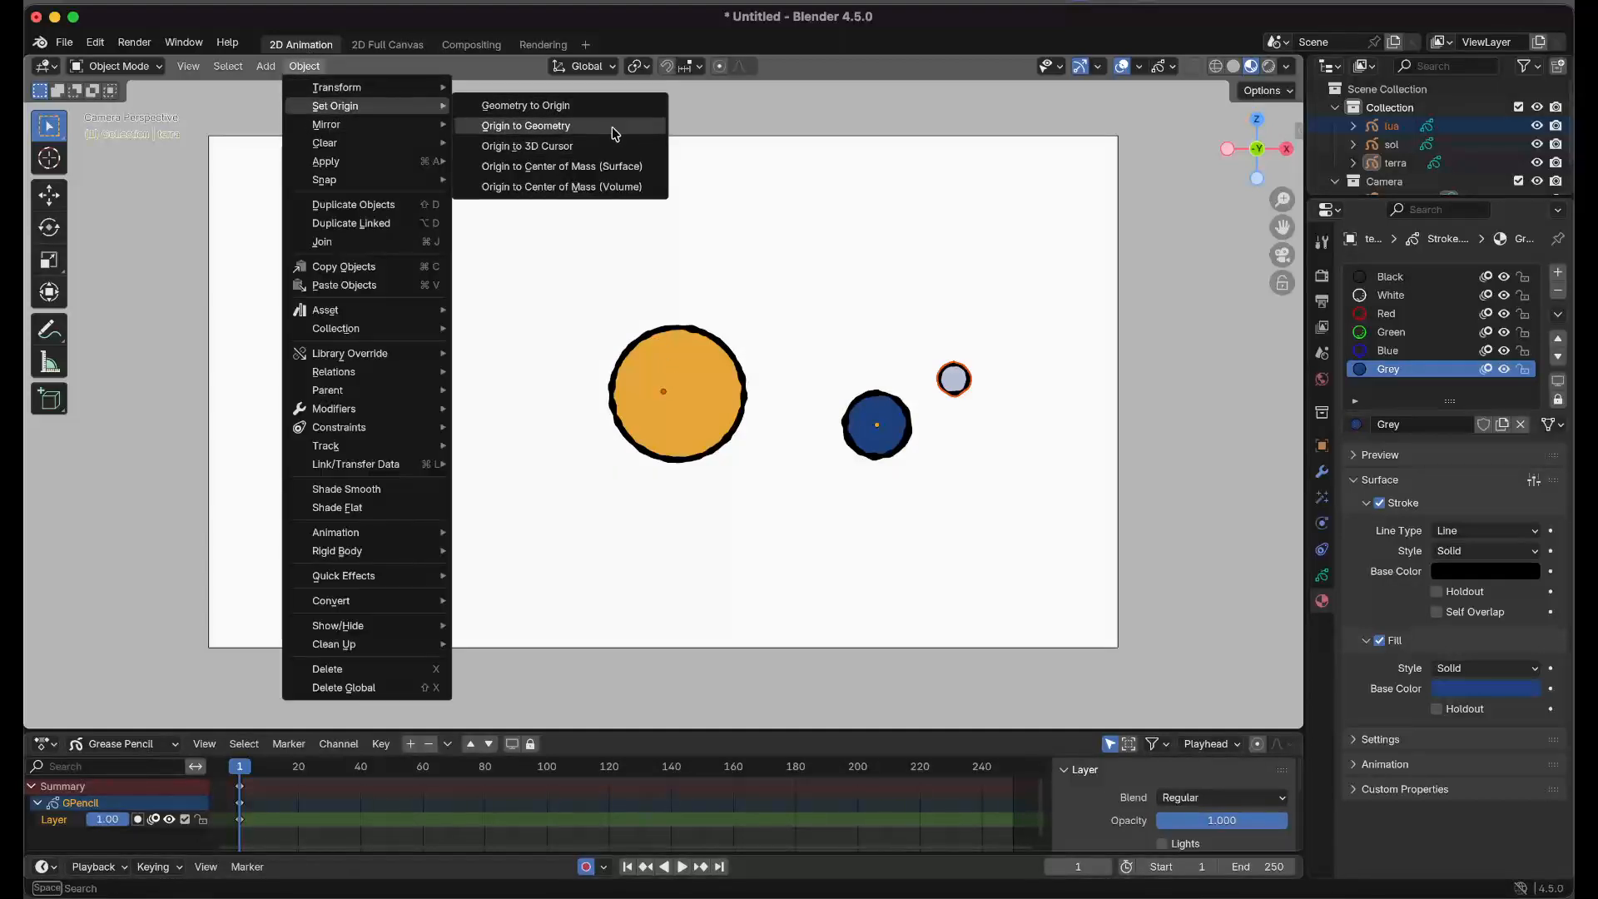
left_click(614, 126)
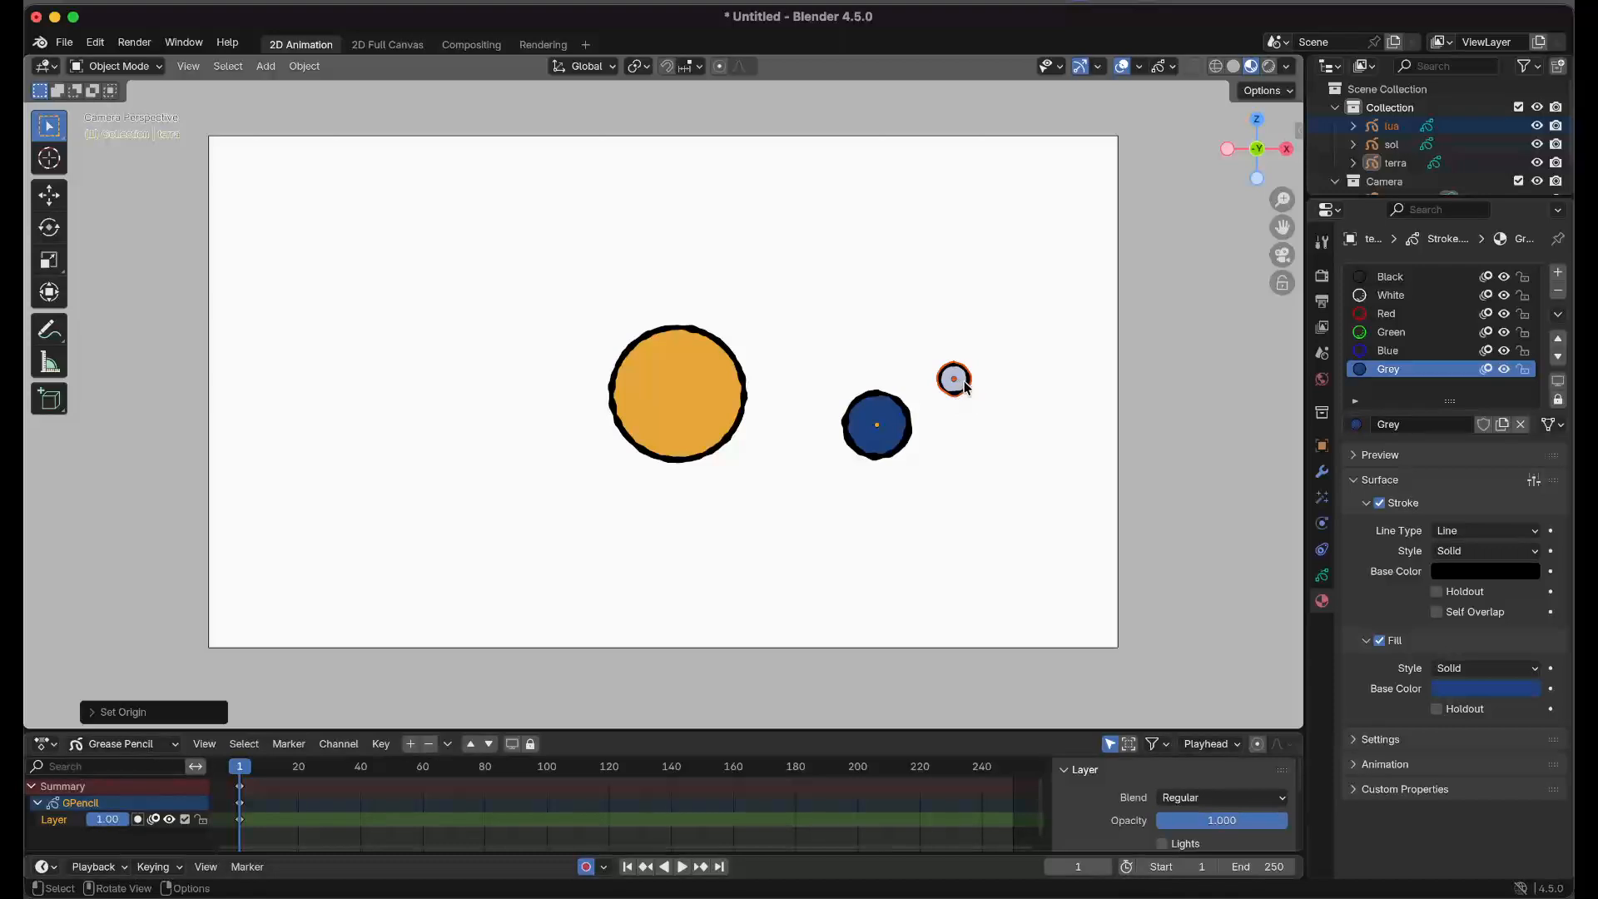
left_click(641, 405)
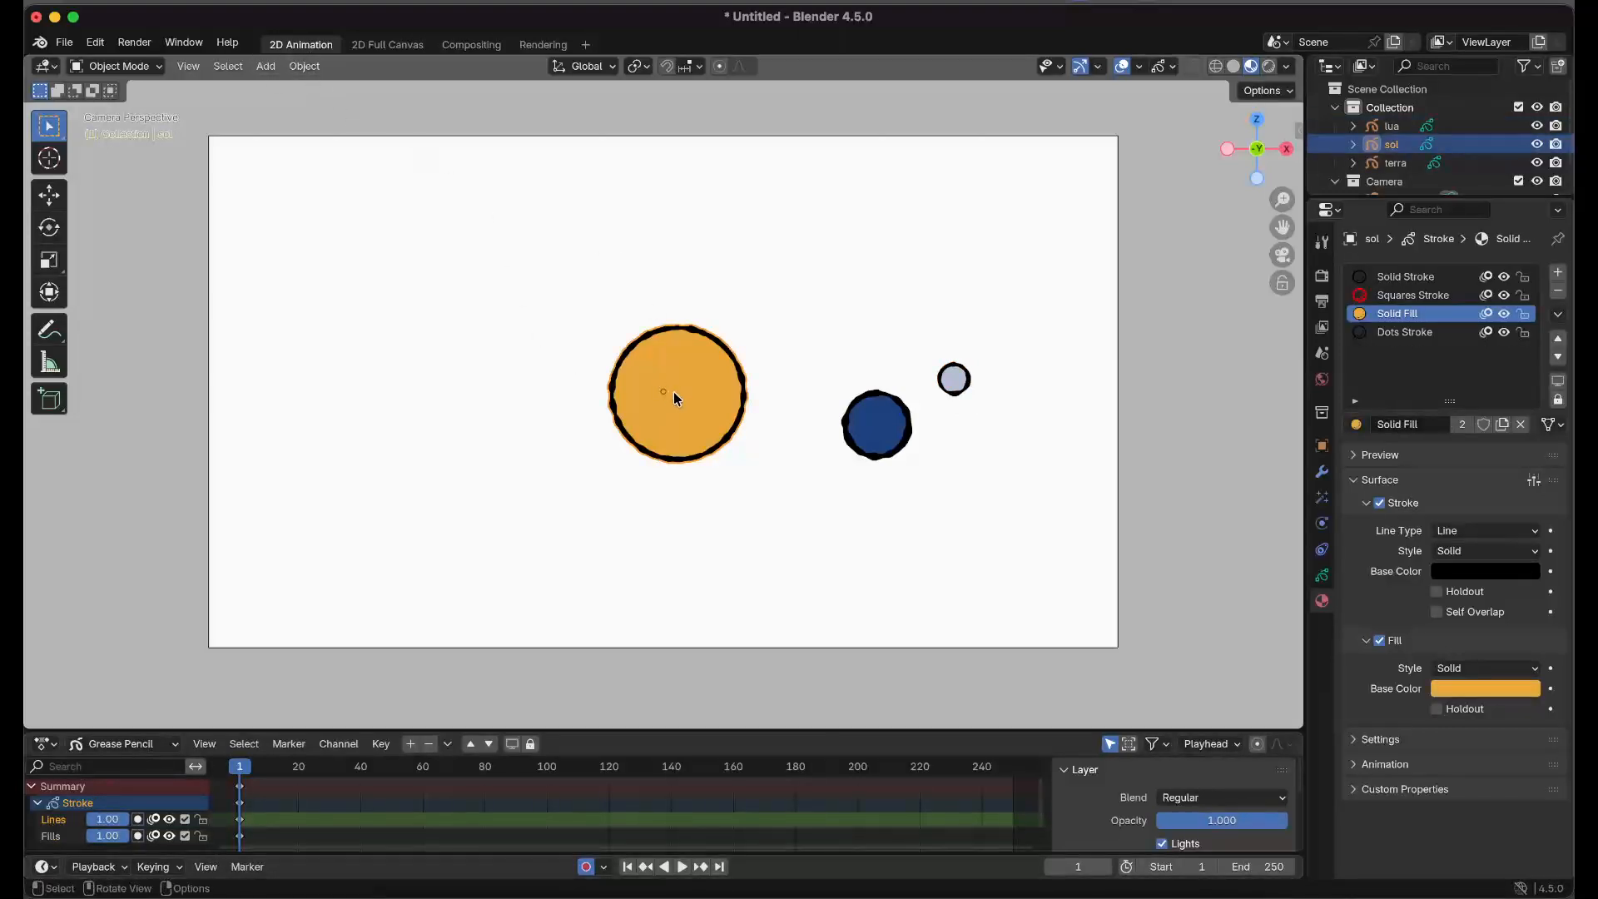
left_click(306, 67)
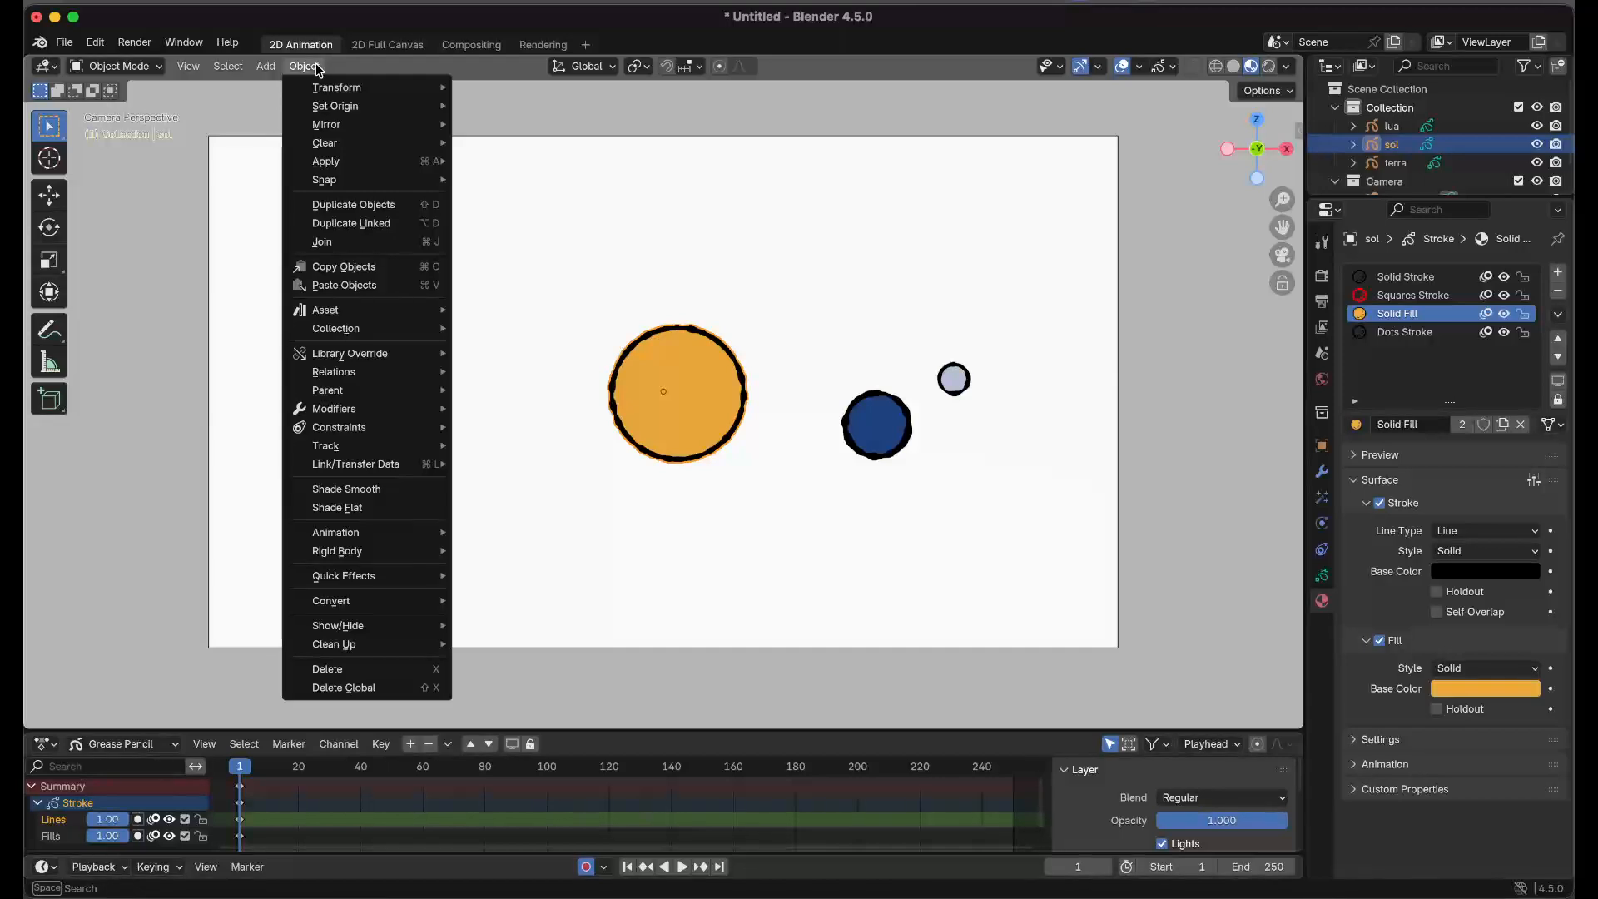
mouse_move(333, 106)
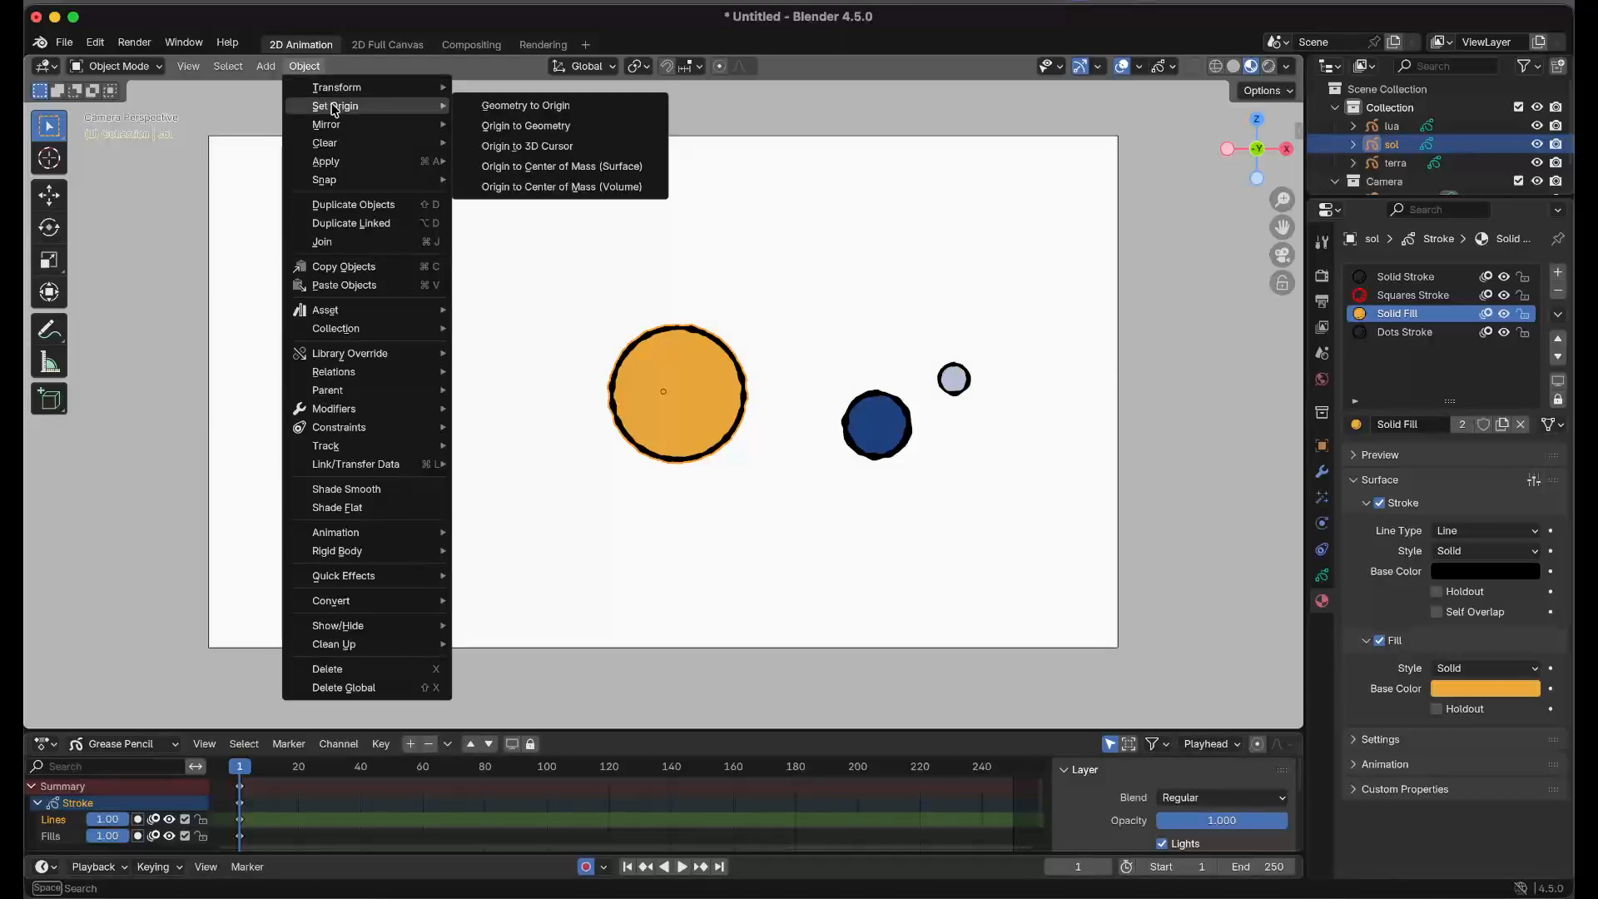
left_click(622, 126)
Check the new origins of terra, lua and sol, test-rotating lua and cancelling, and end in the camera view.
left_click(897, 433)
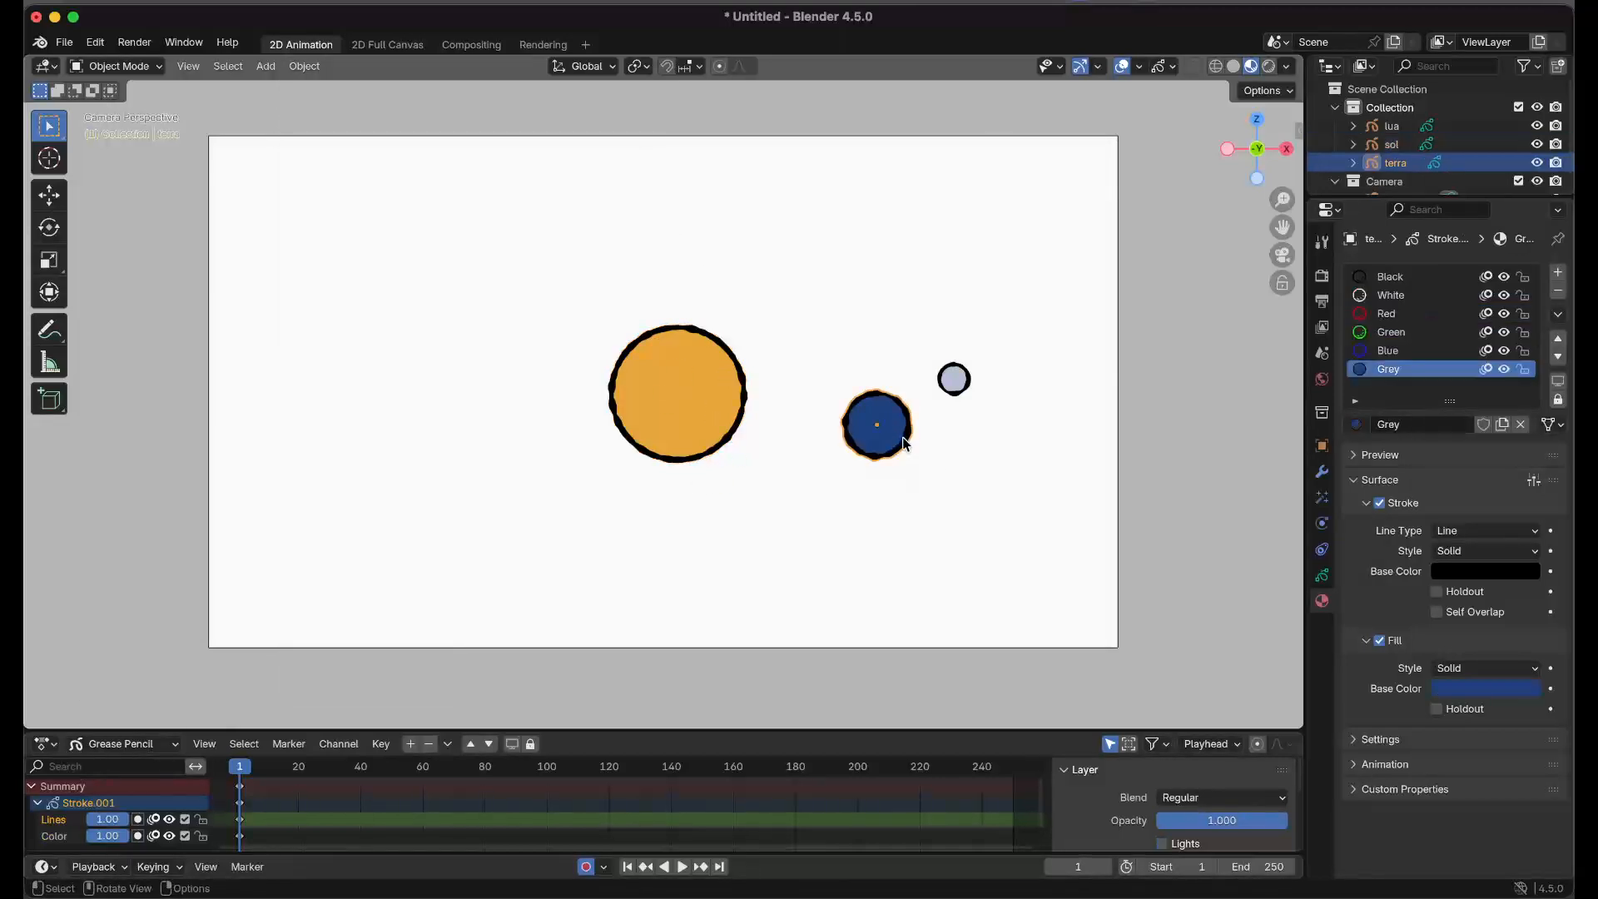
left_click(959, 381)
left_click(894, 439)
left_click(970, 379)
key("r")
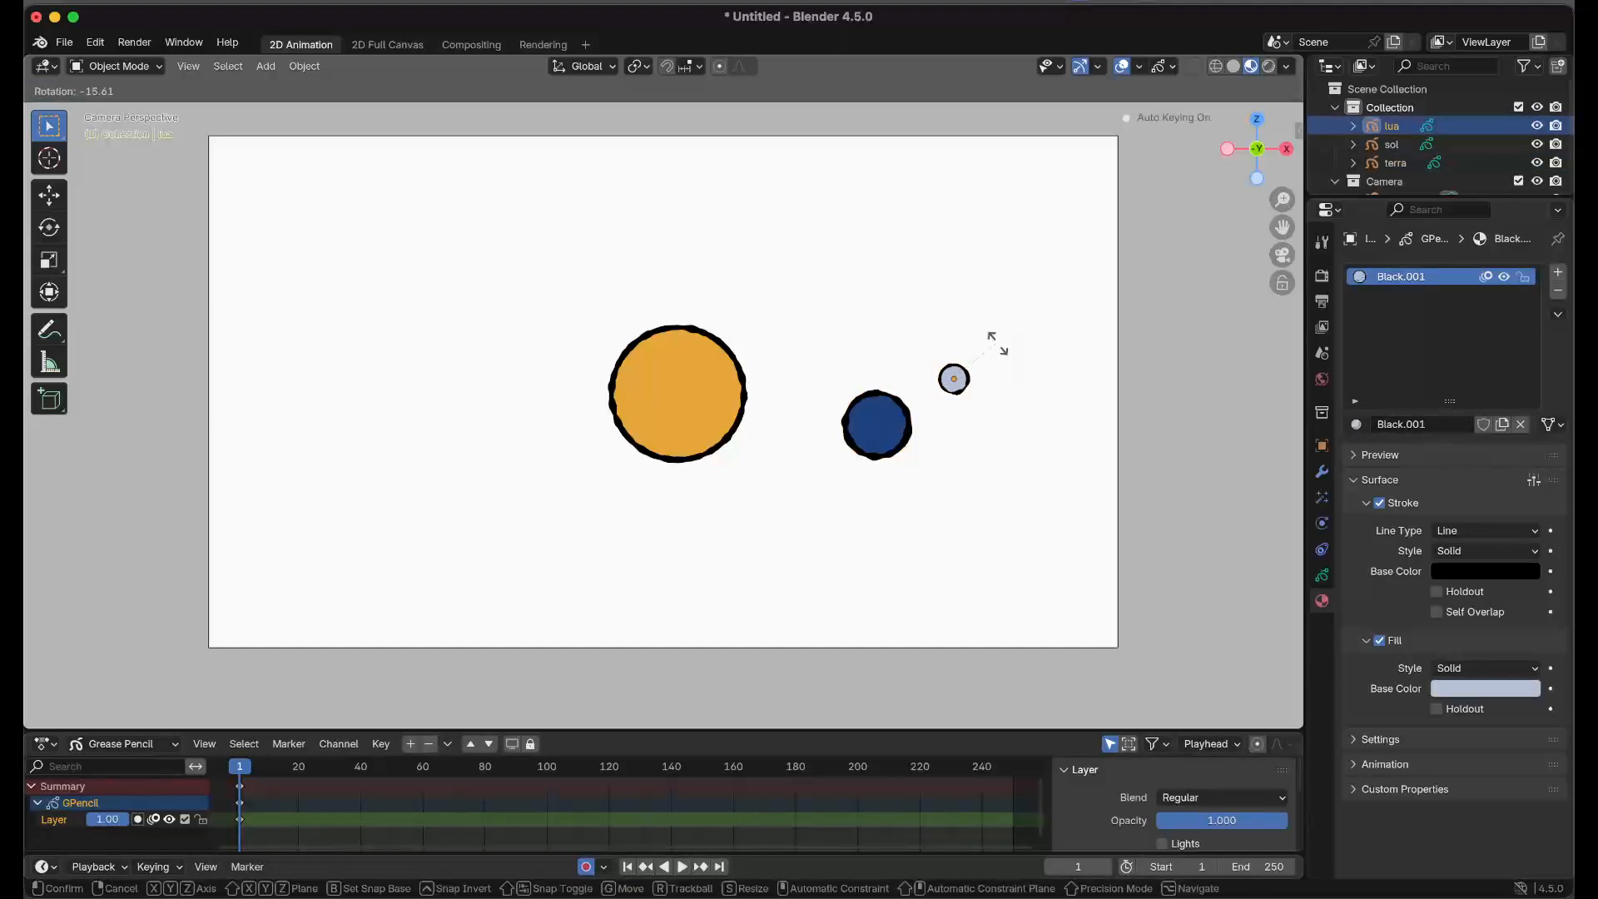
key("Escape")
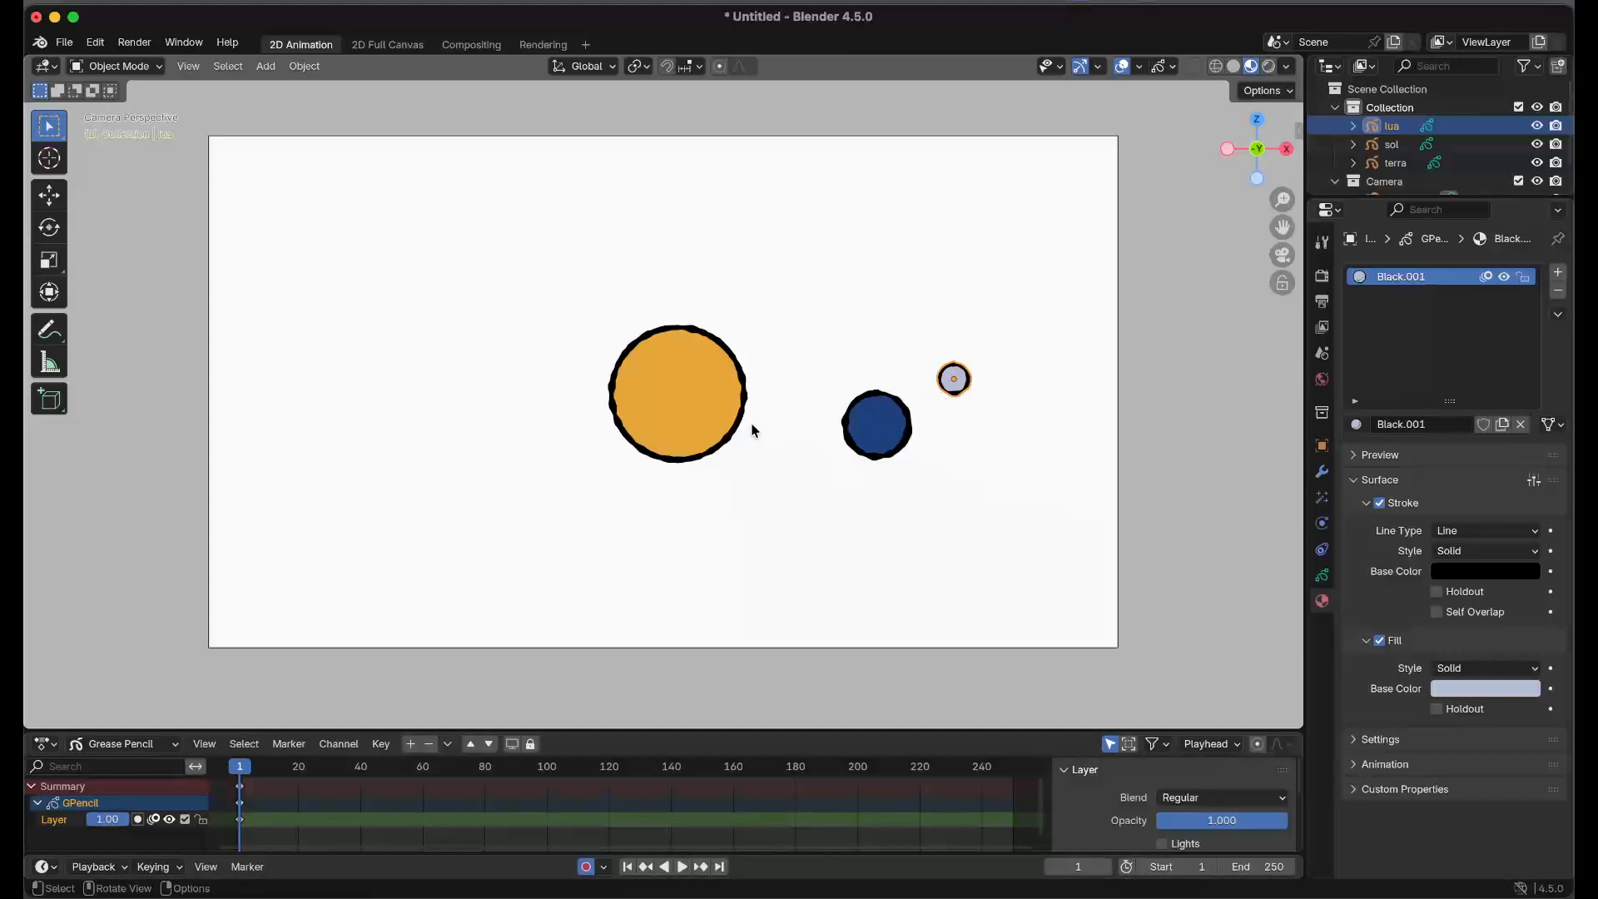
left_click(696, 412)
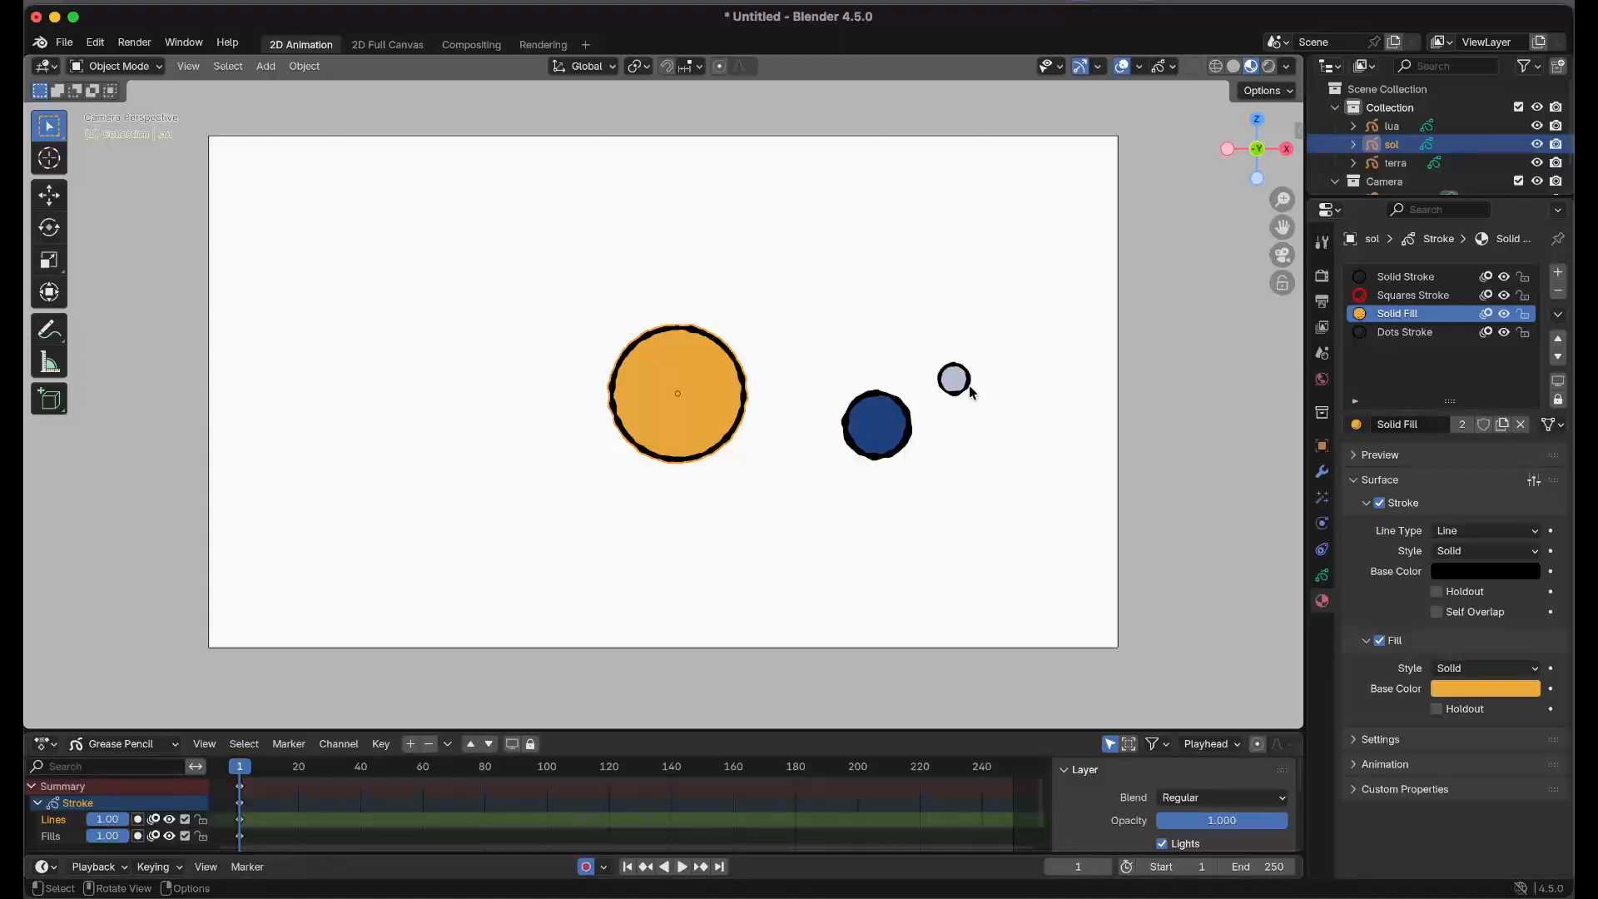
left_click(895, 431)
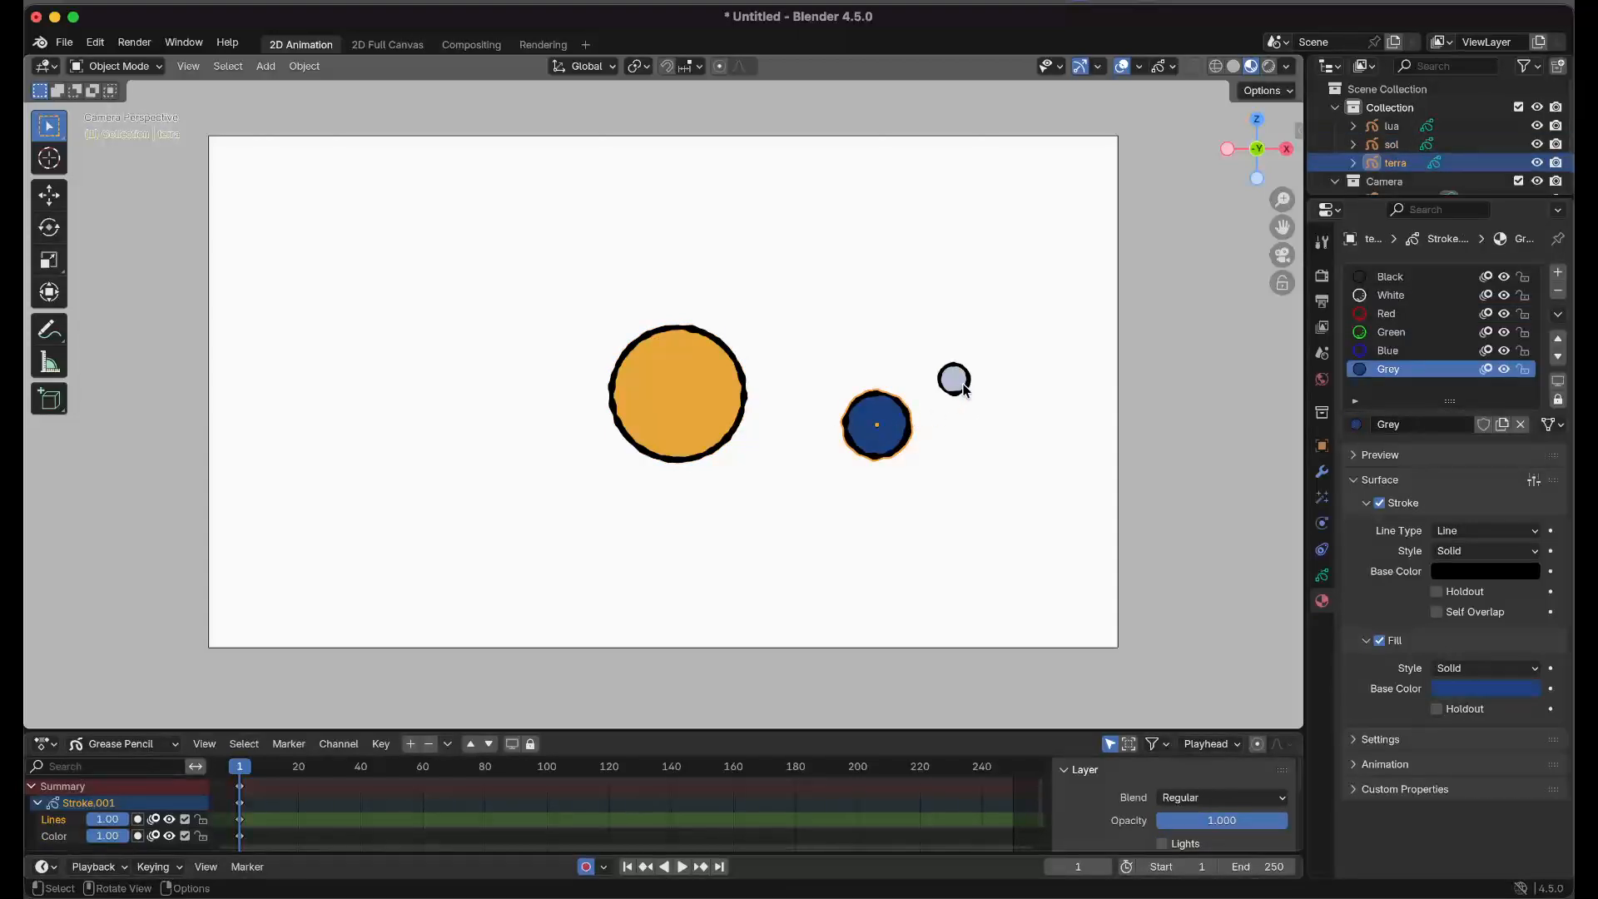
middle_click_drag(686, 389, 732, 420)
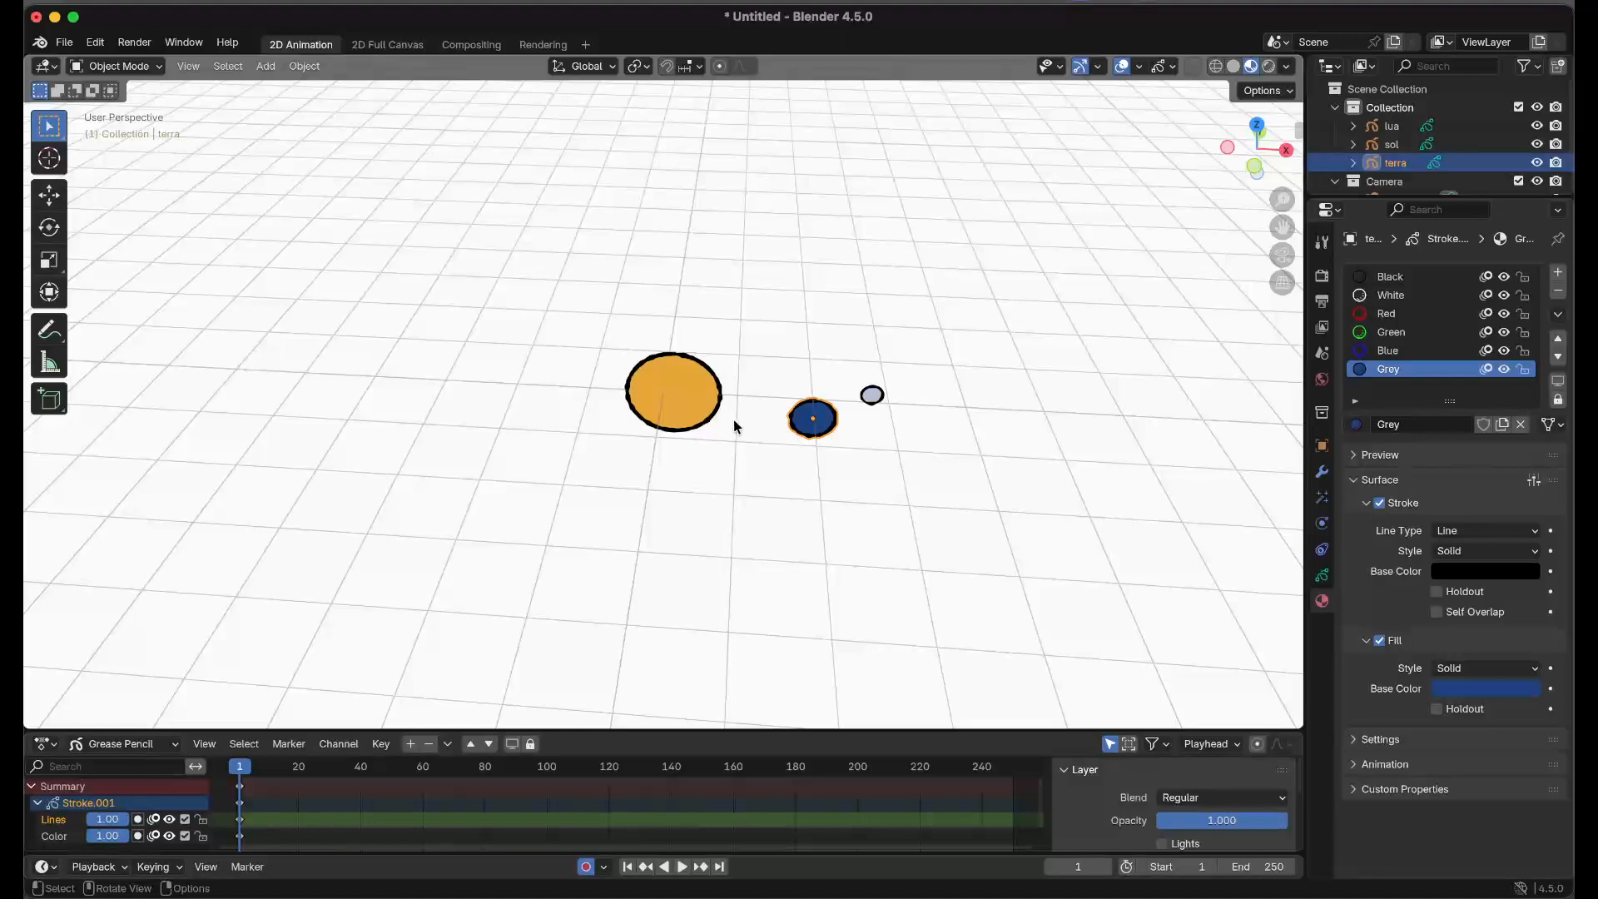
left_click(1278, 257)
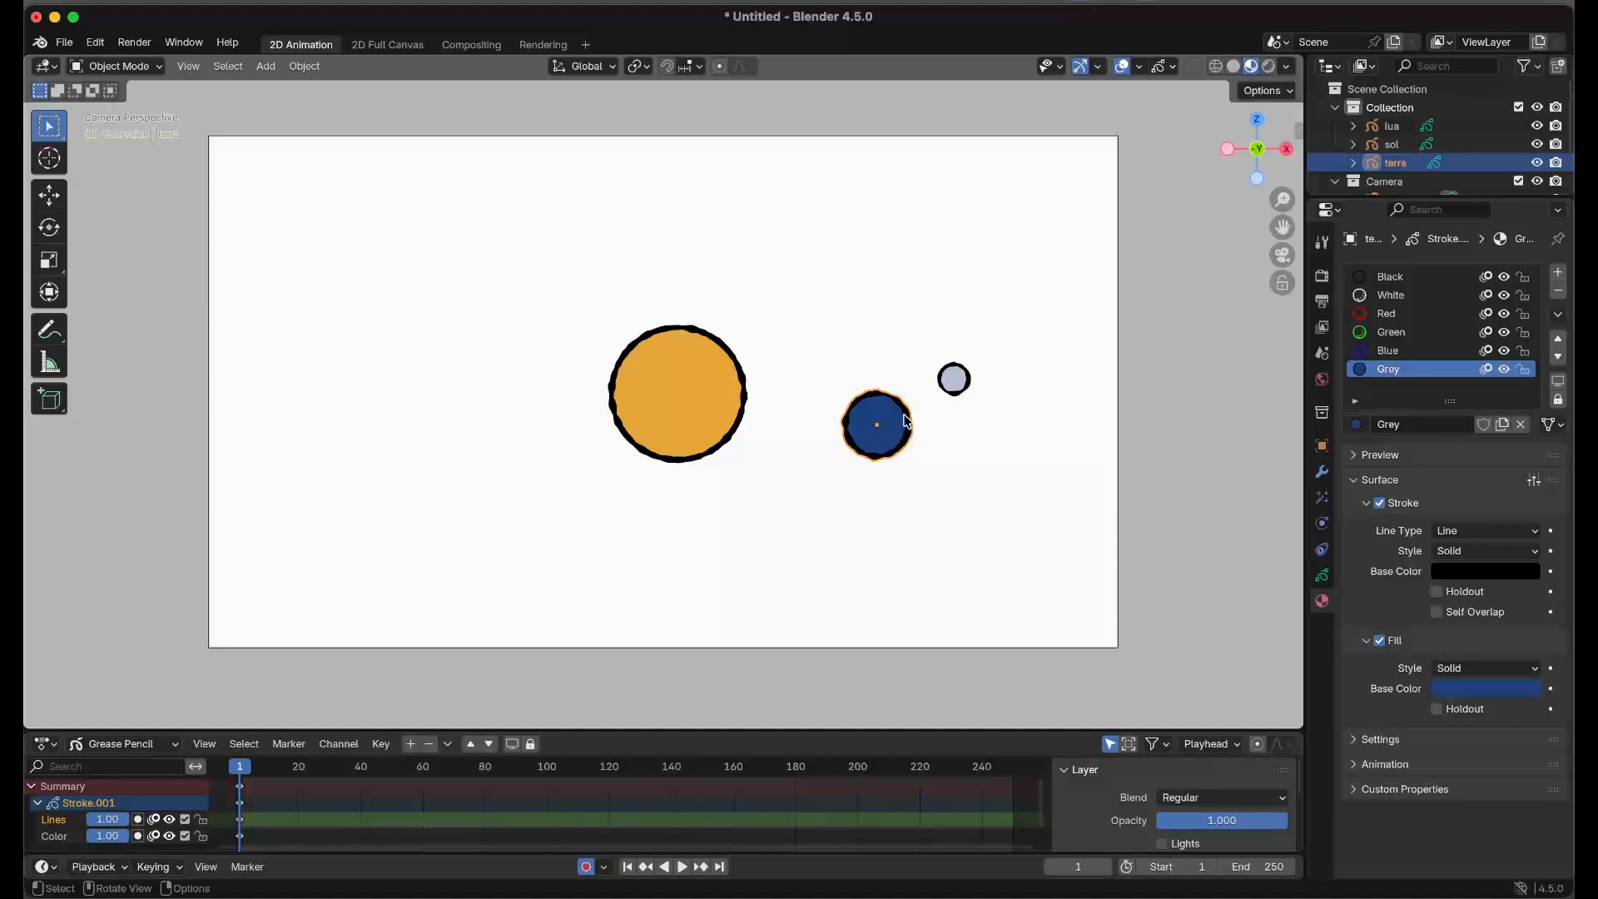
Parent lua to terra with the Object parenting option, keeping terra as the active object.
left_click(957, 388)
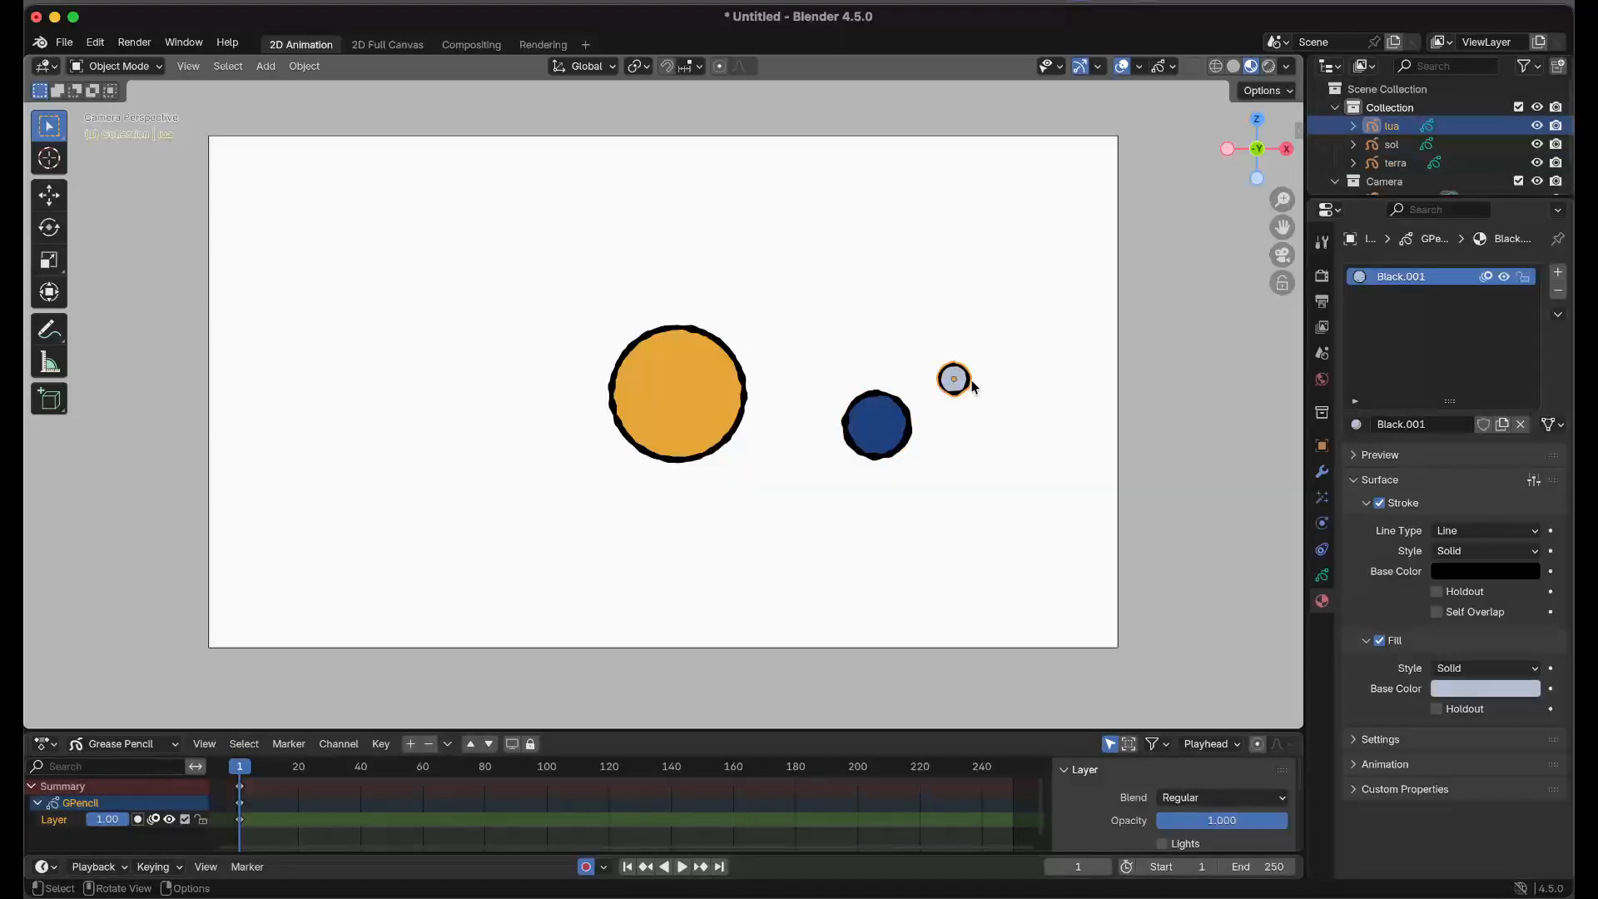
left_click(892, 447, "shift")
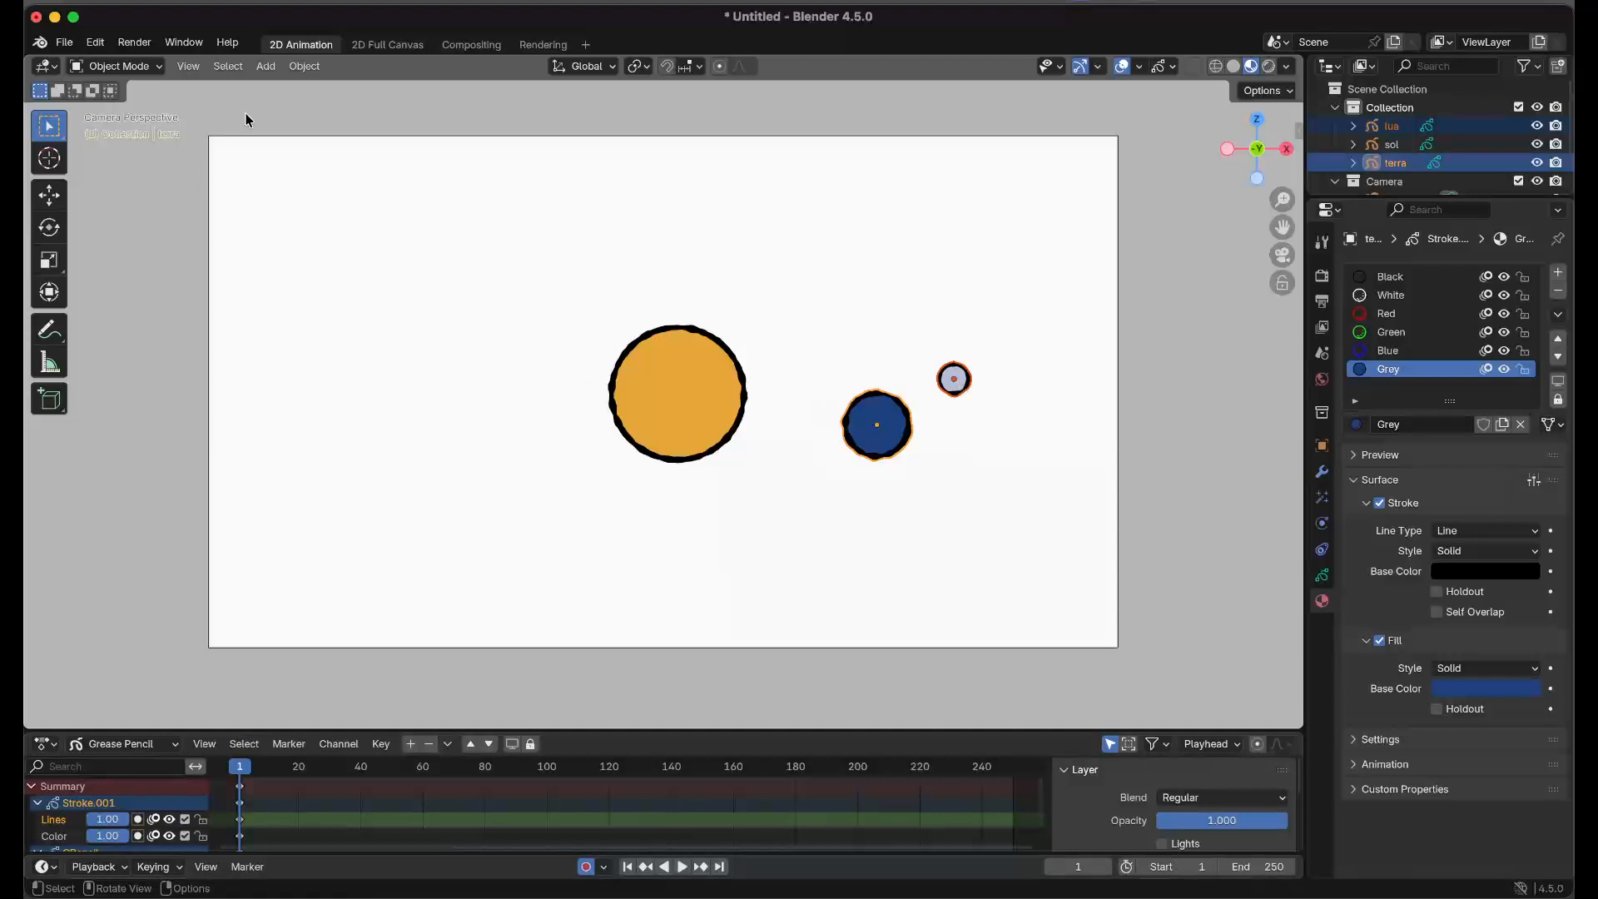
left_click(305, 66)
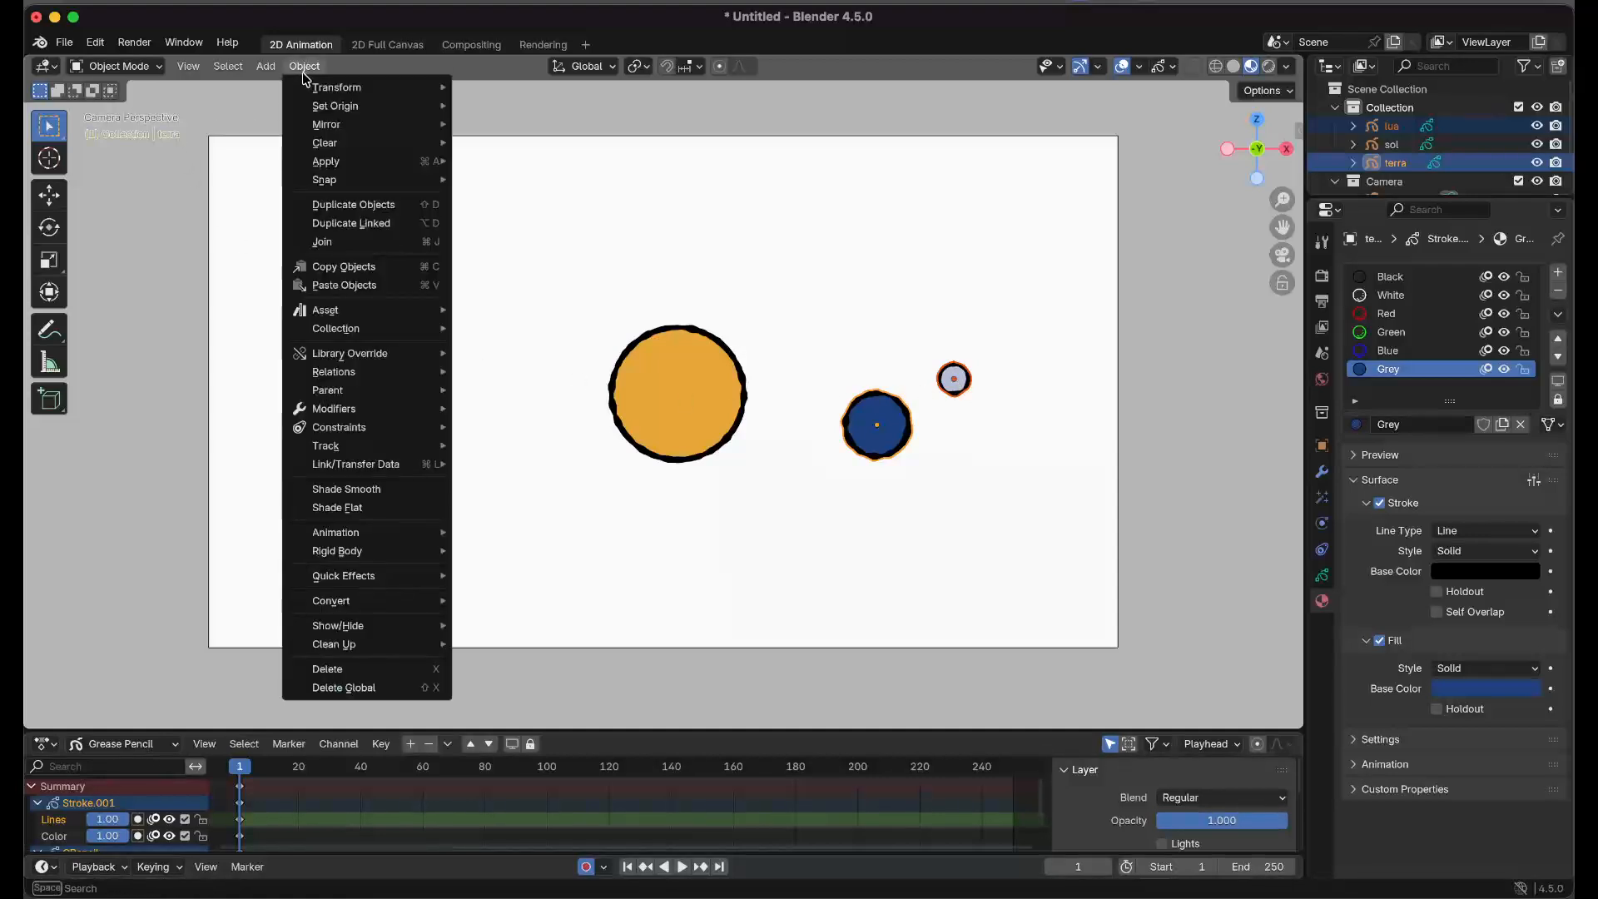
mouse_move(354, 391)
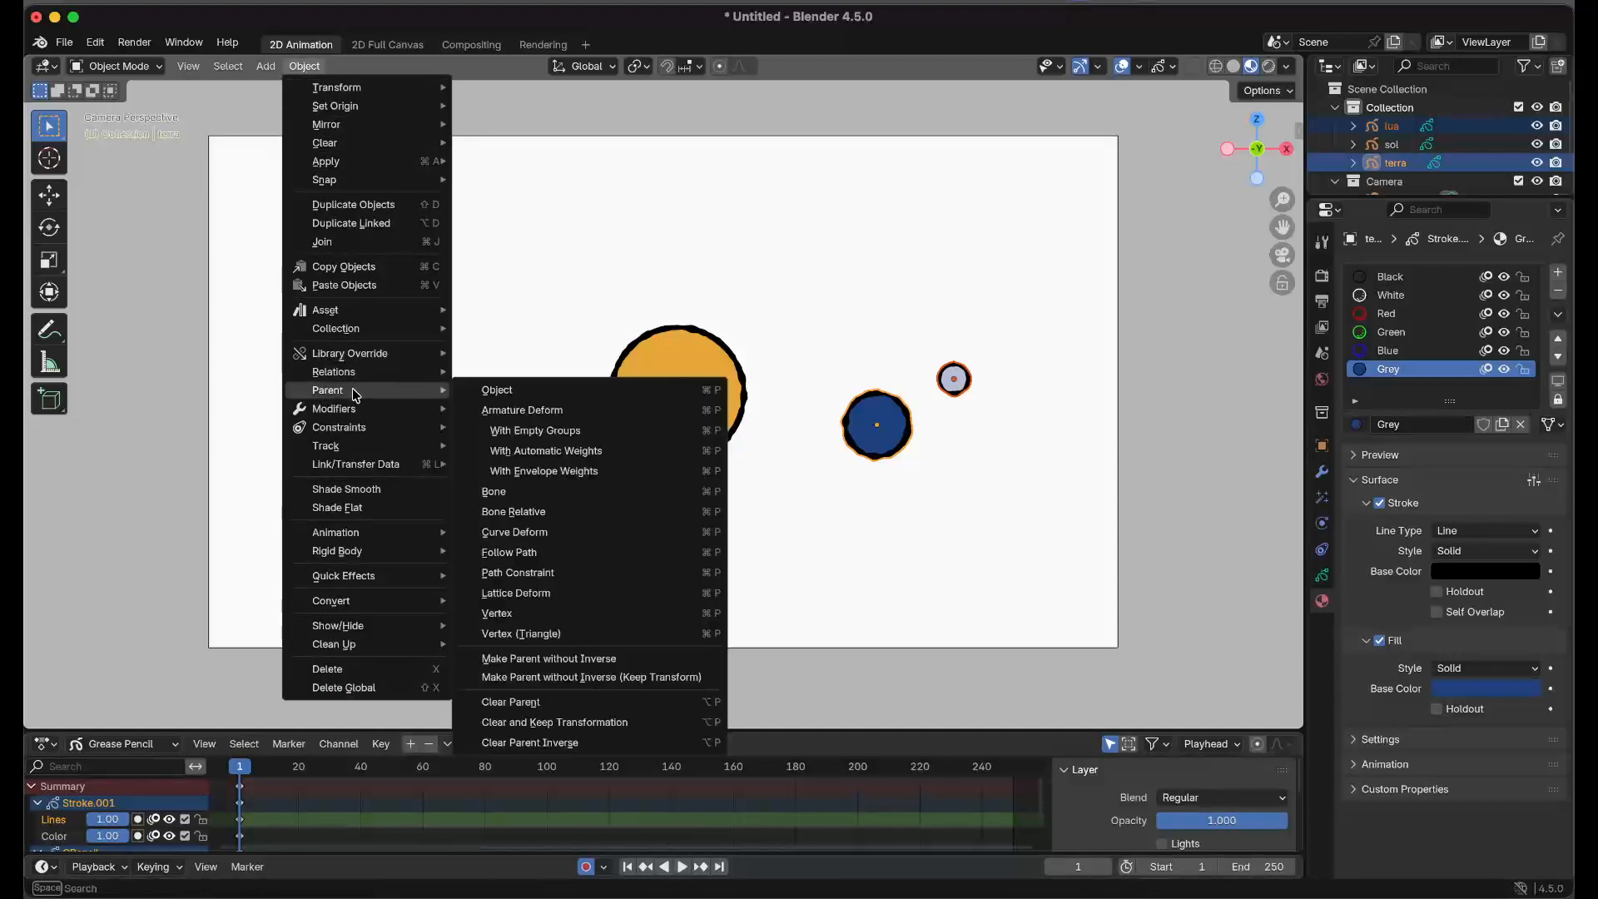
left_click(504, 396)
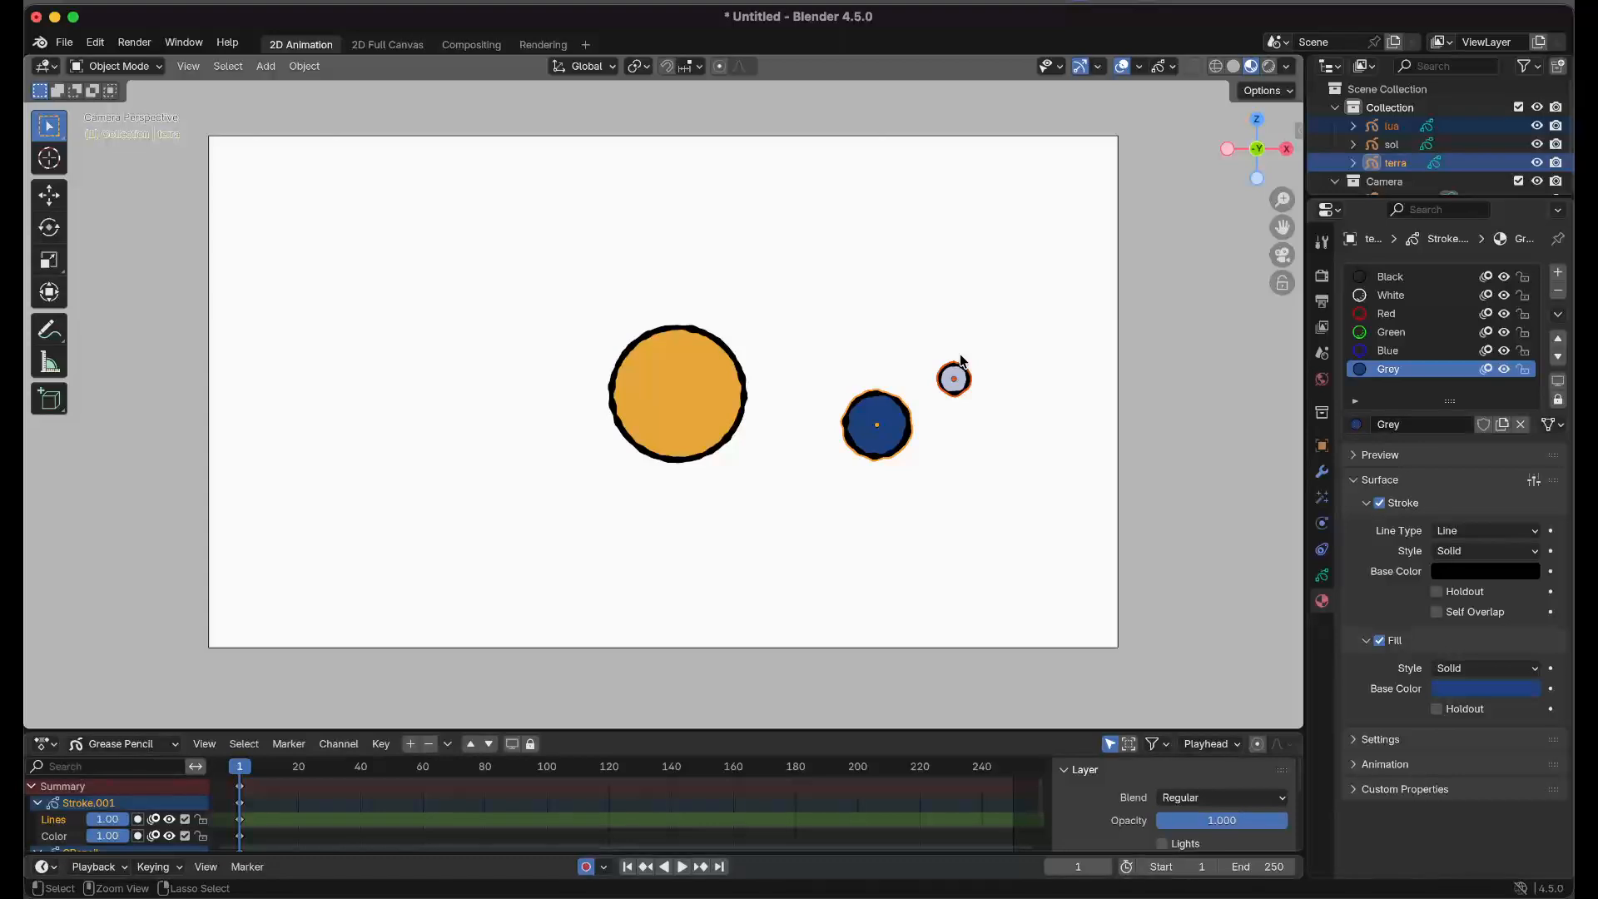
key("ctrl+p")
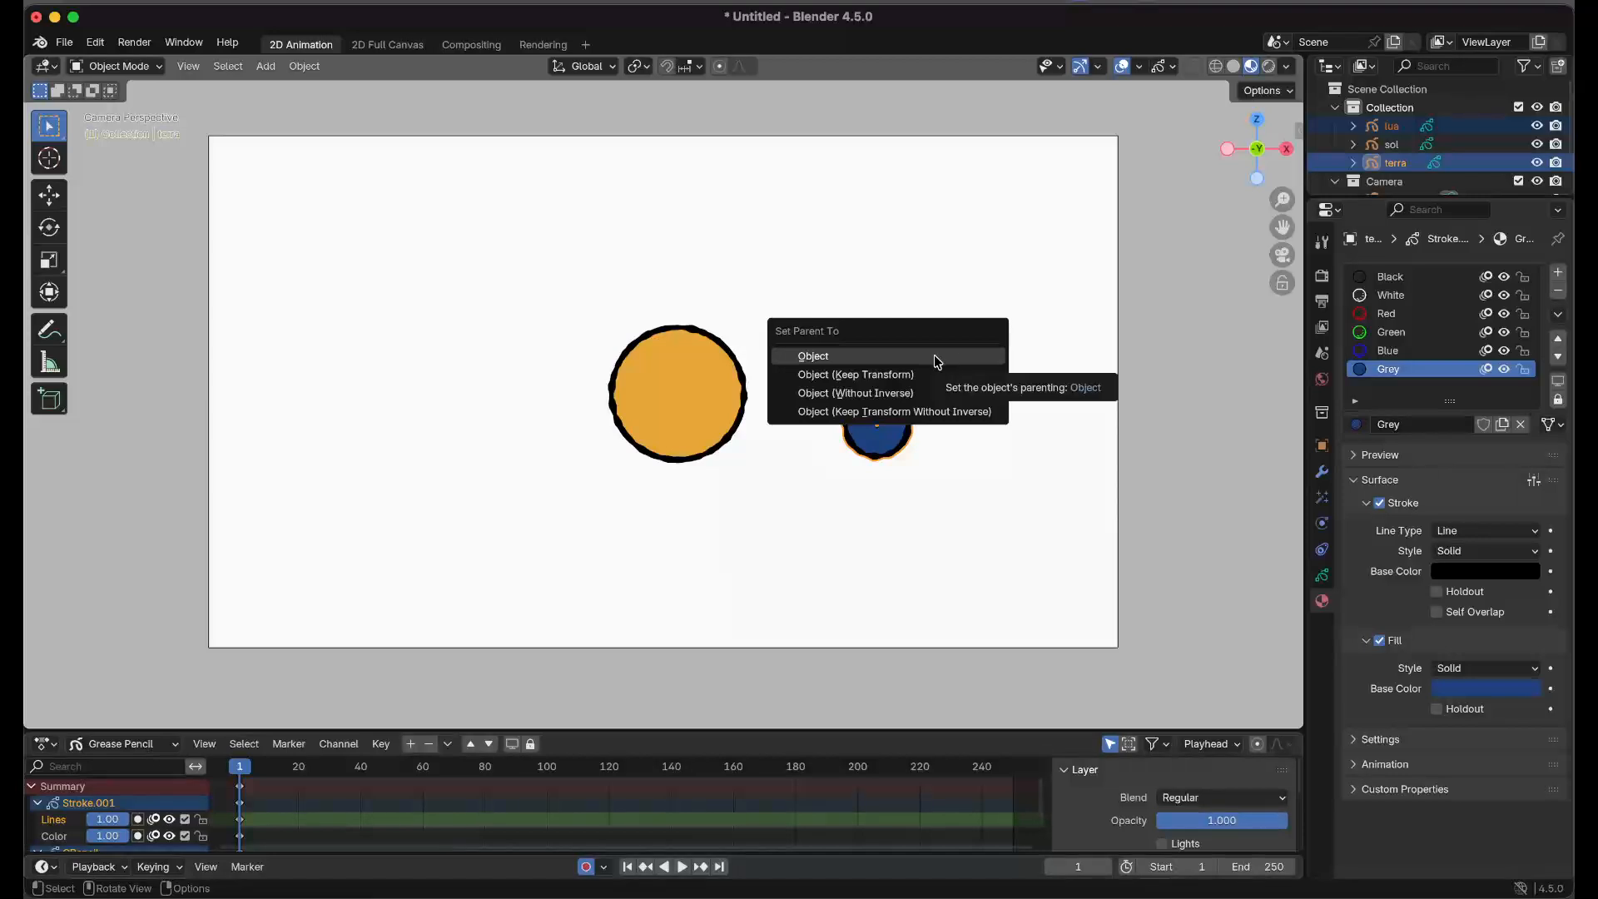
left_click(935, 356)
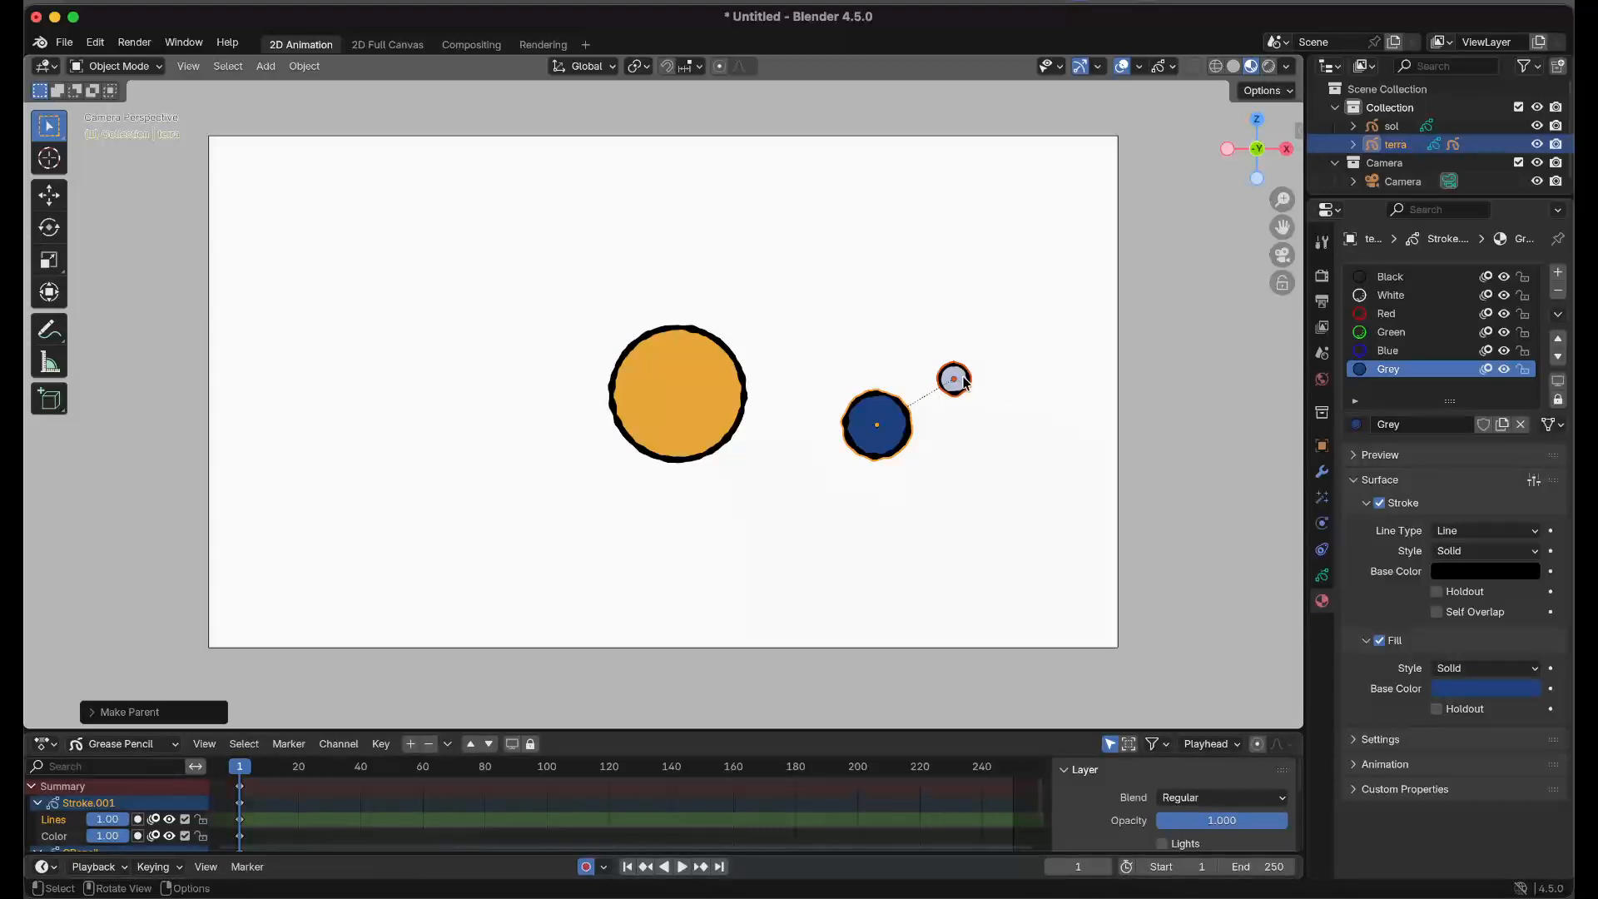
Test-move lua and terra in turn to check the parent relationship, cancelling each move.
left_click(956, 382)
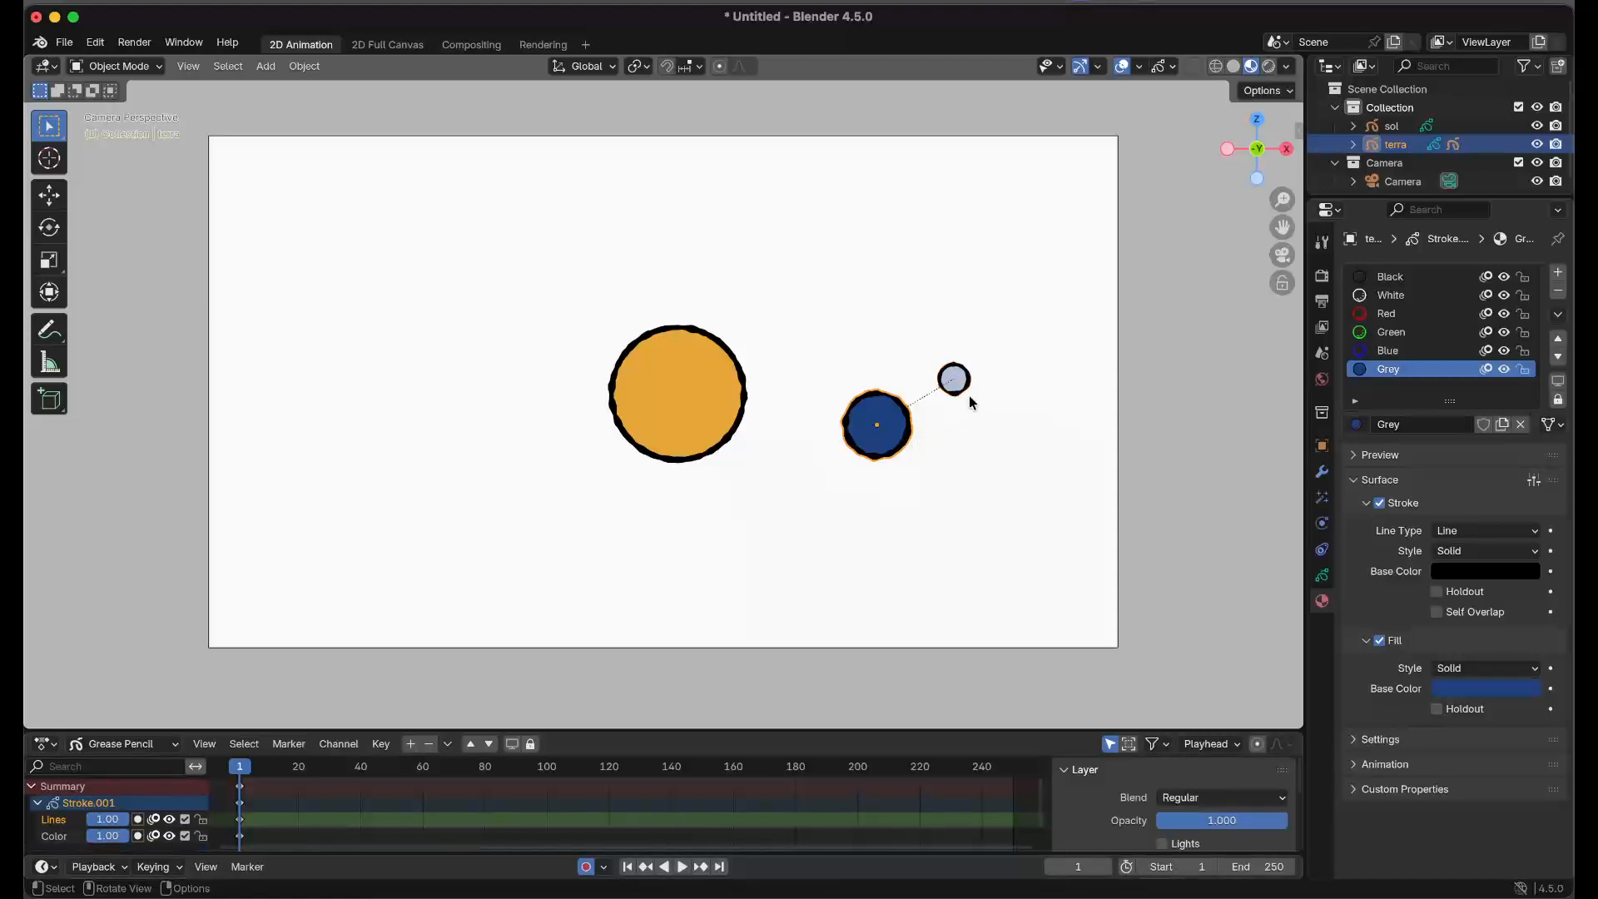
key("g")
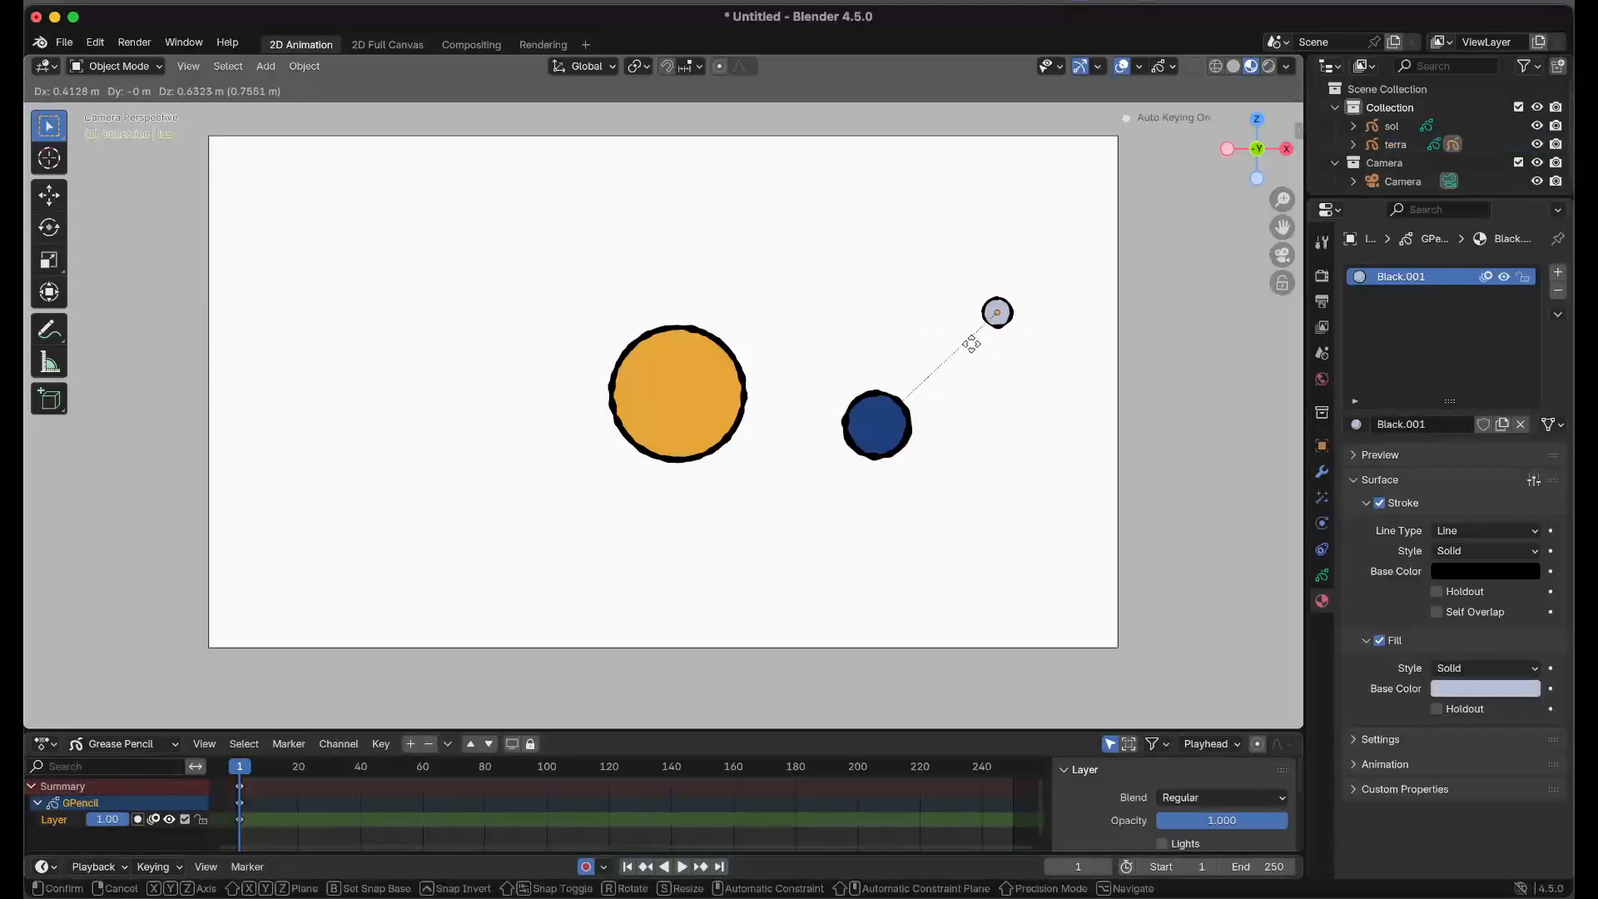
key("Escape")
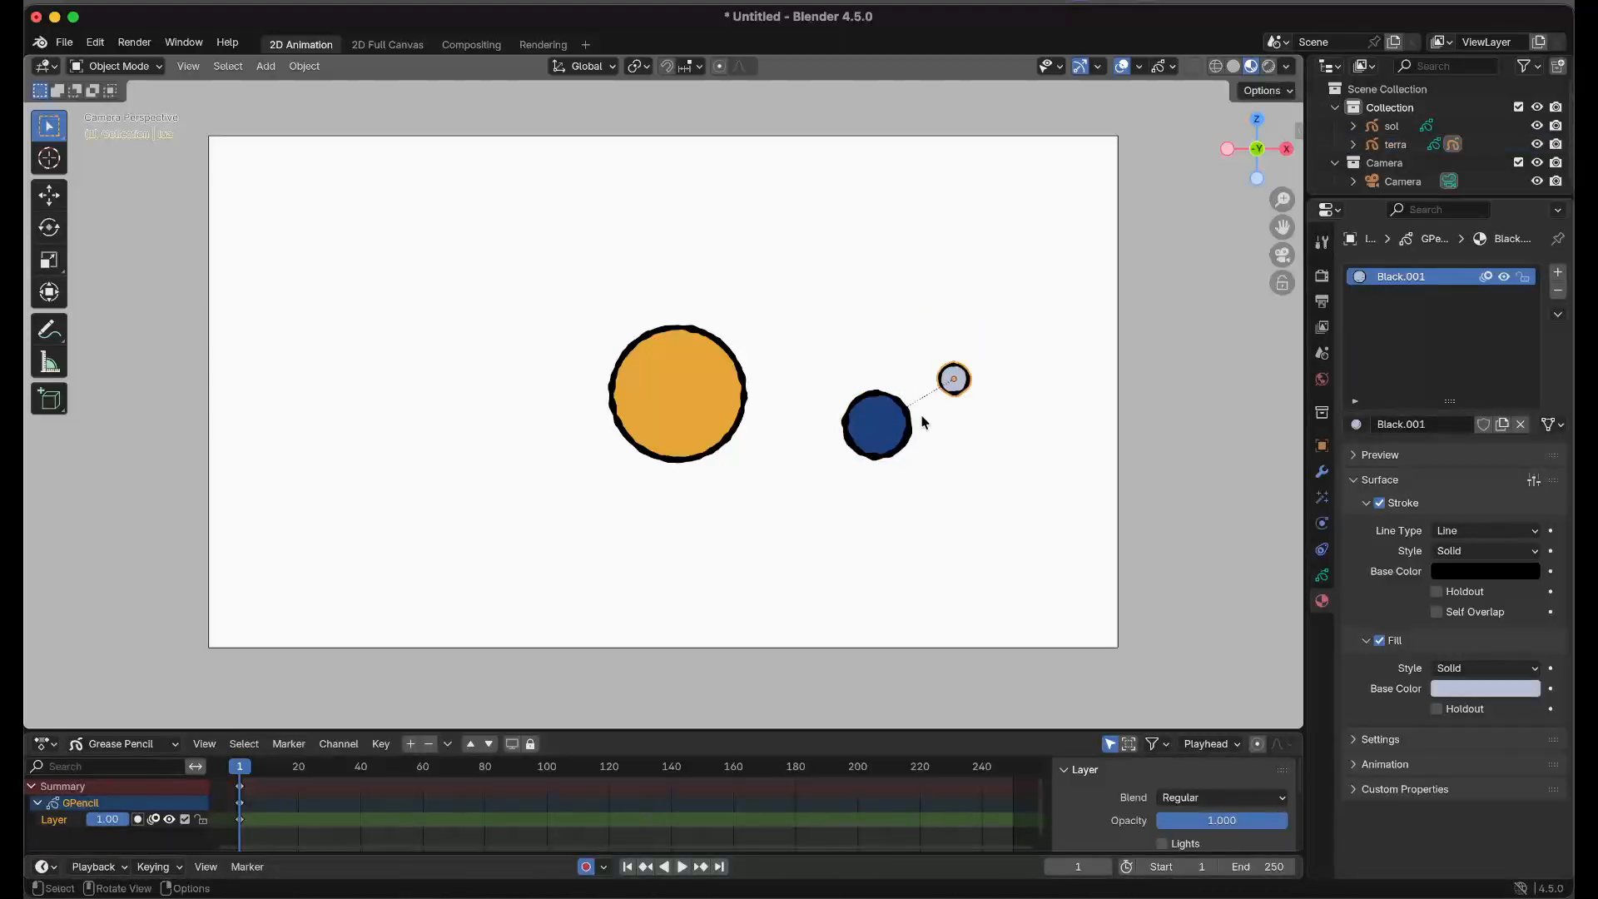
key("g")
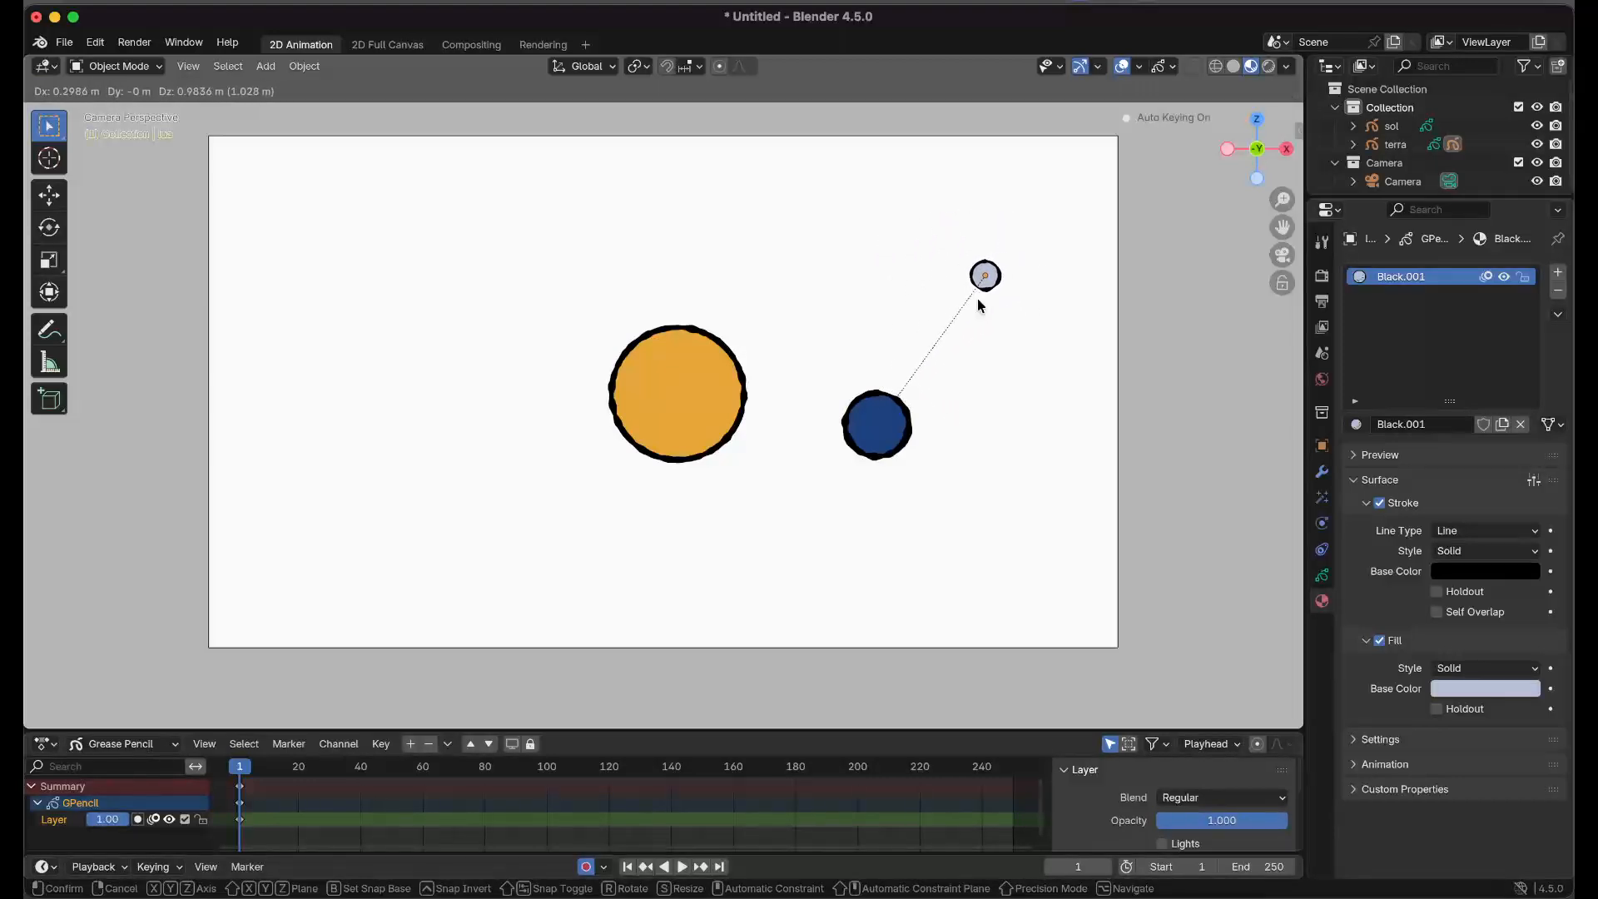
key("Escape")
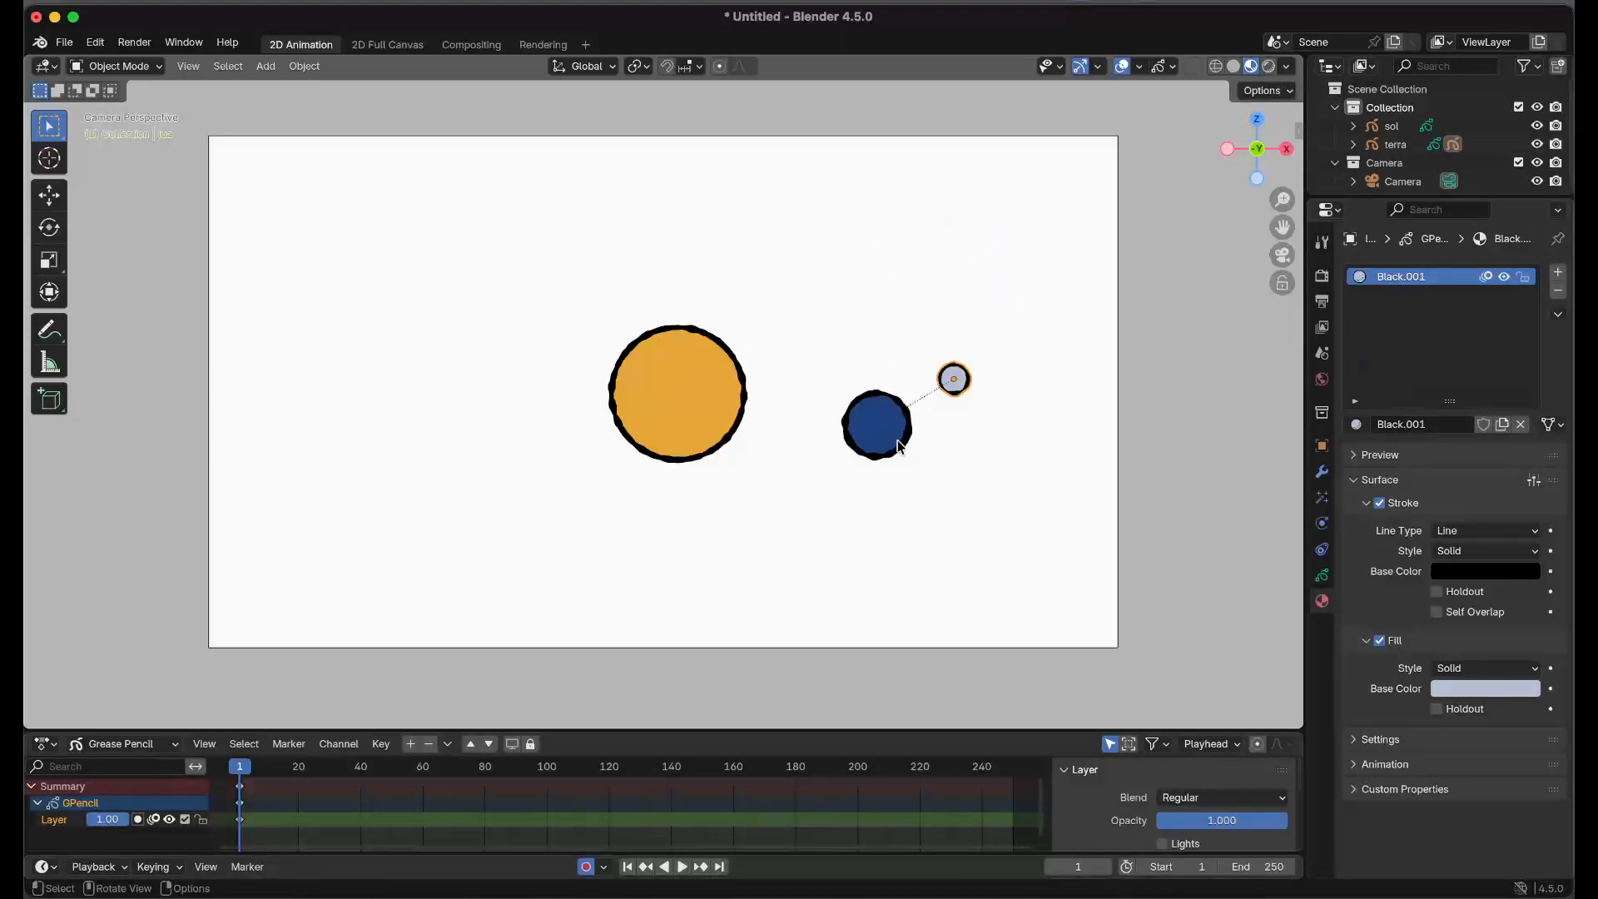
left_click(897, 428)
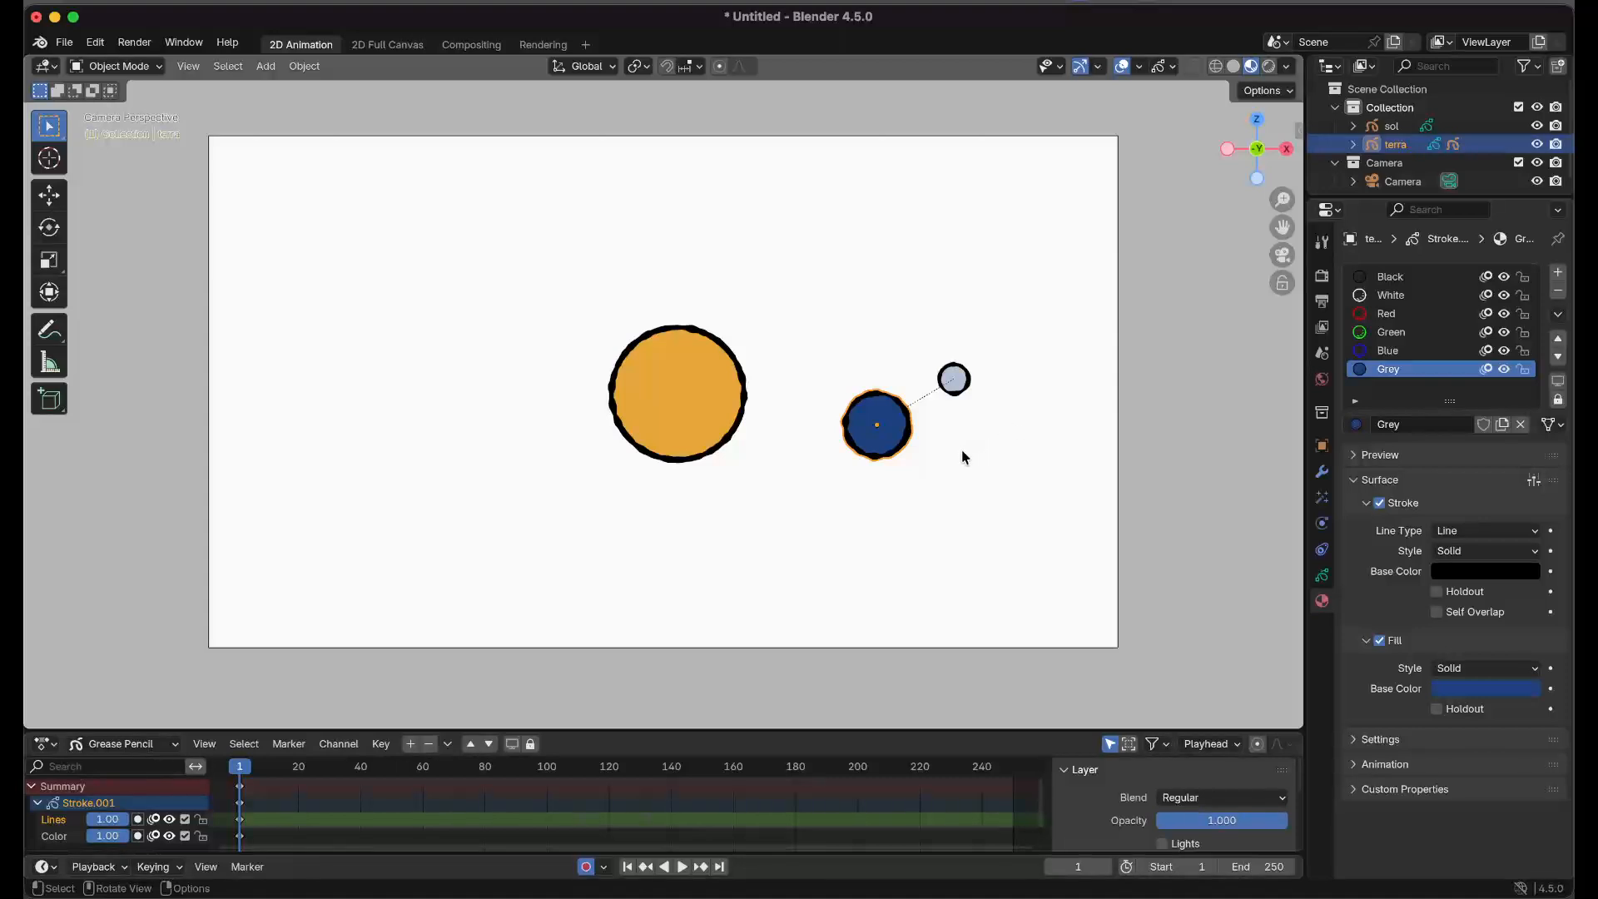
key("g")
key("Escape")
left_click(983, 394)
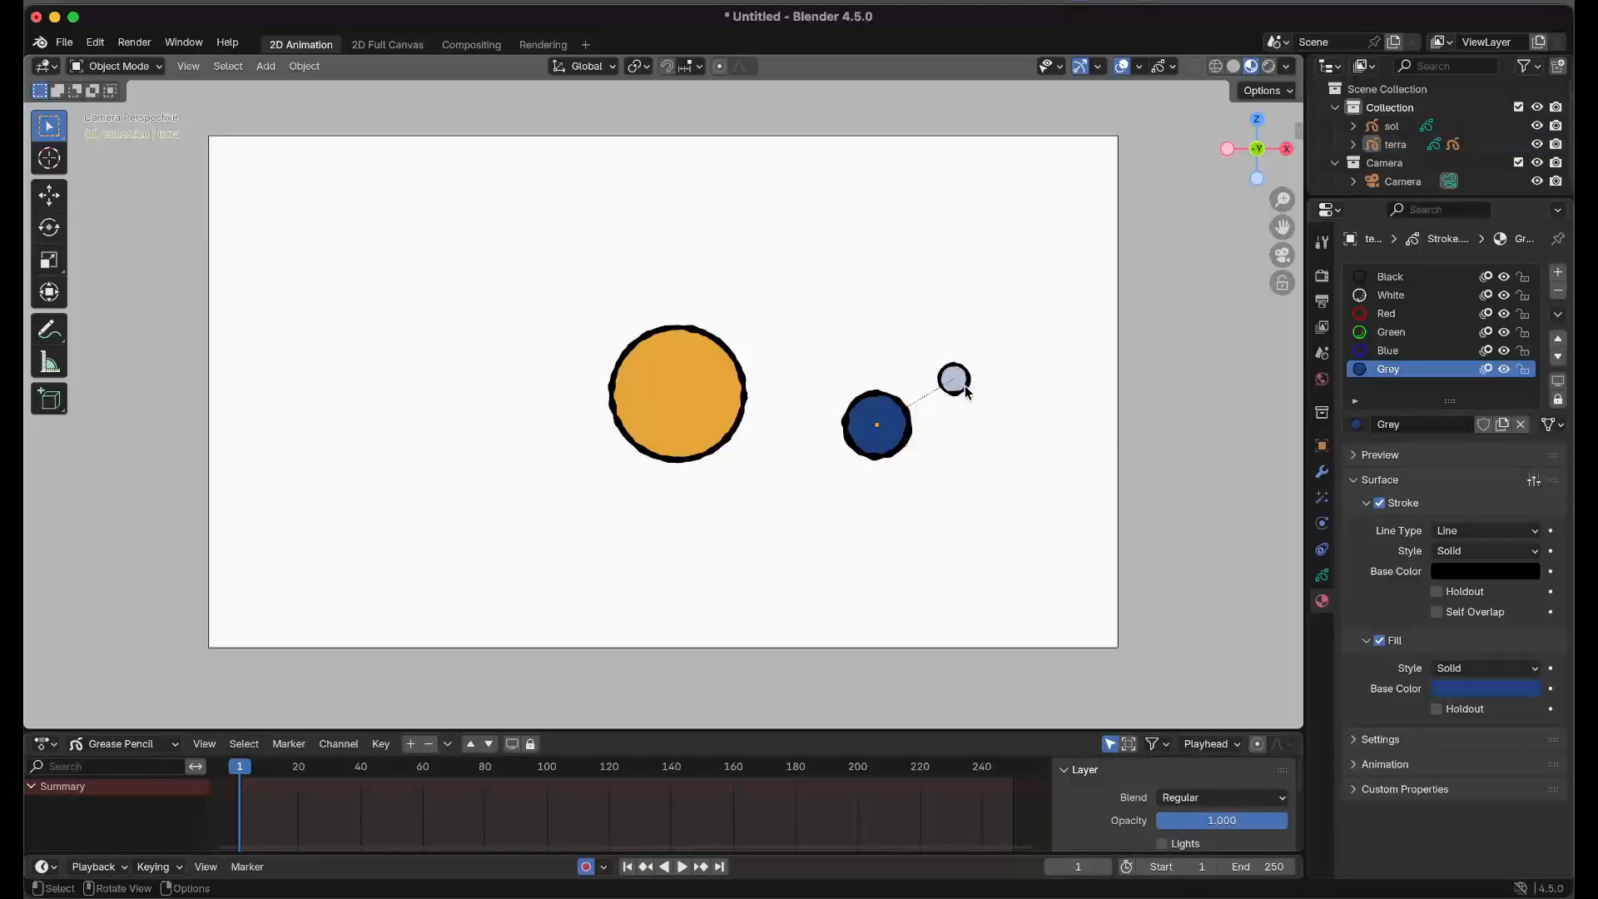
left_click(963, 387)
left_click(883, 450)
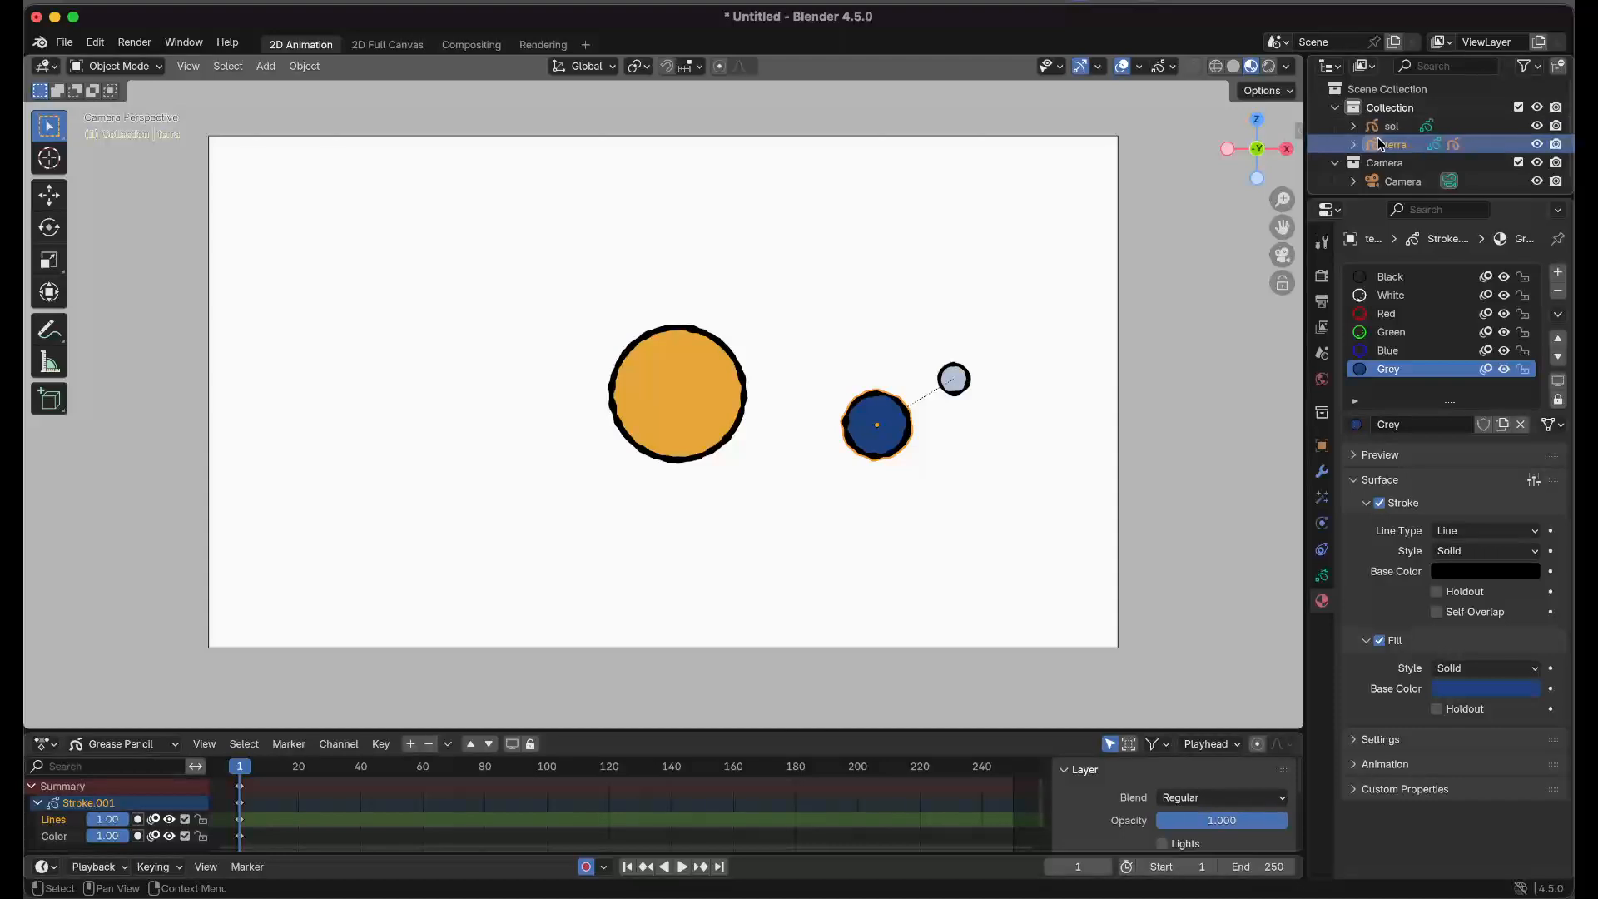
Undo the test moves and the parenting of lua to terra.
key("ctrl+z")
key("ctrl+z")
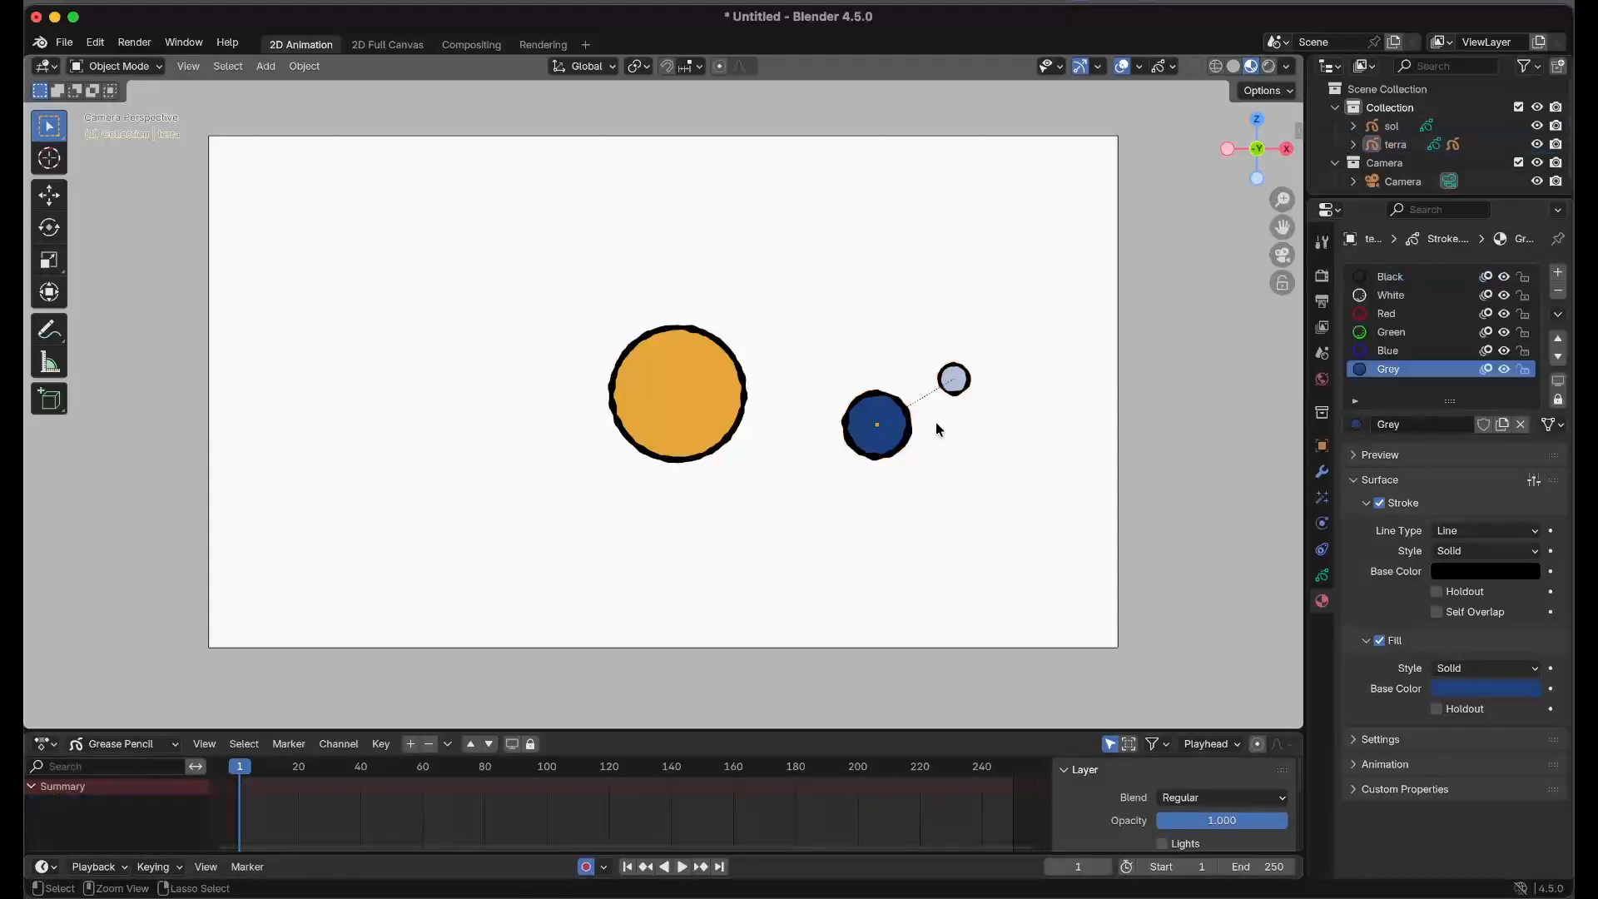
key("ctrl+z")
key("ctrl+z")
key("ctrl+z")
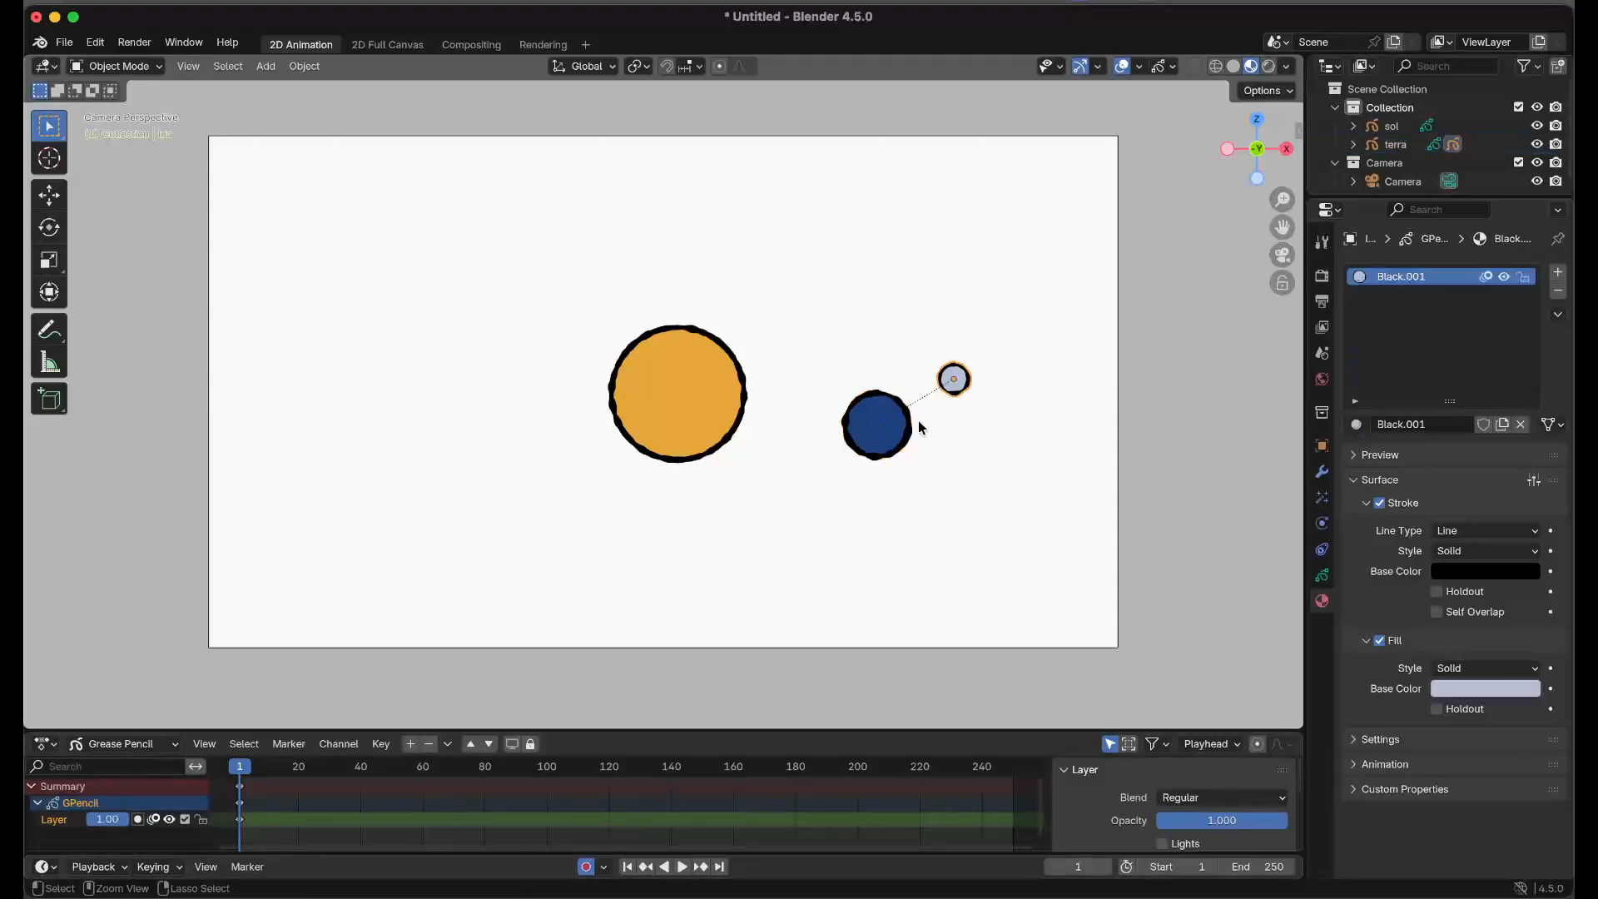
key("ctrl+z")
key("ctrl+z")
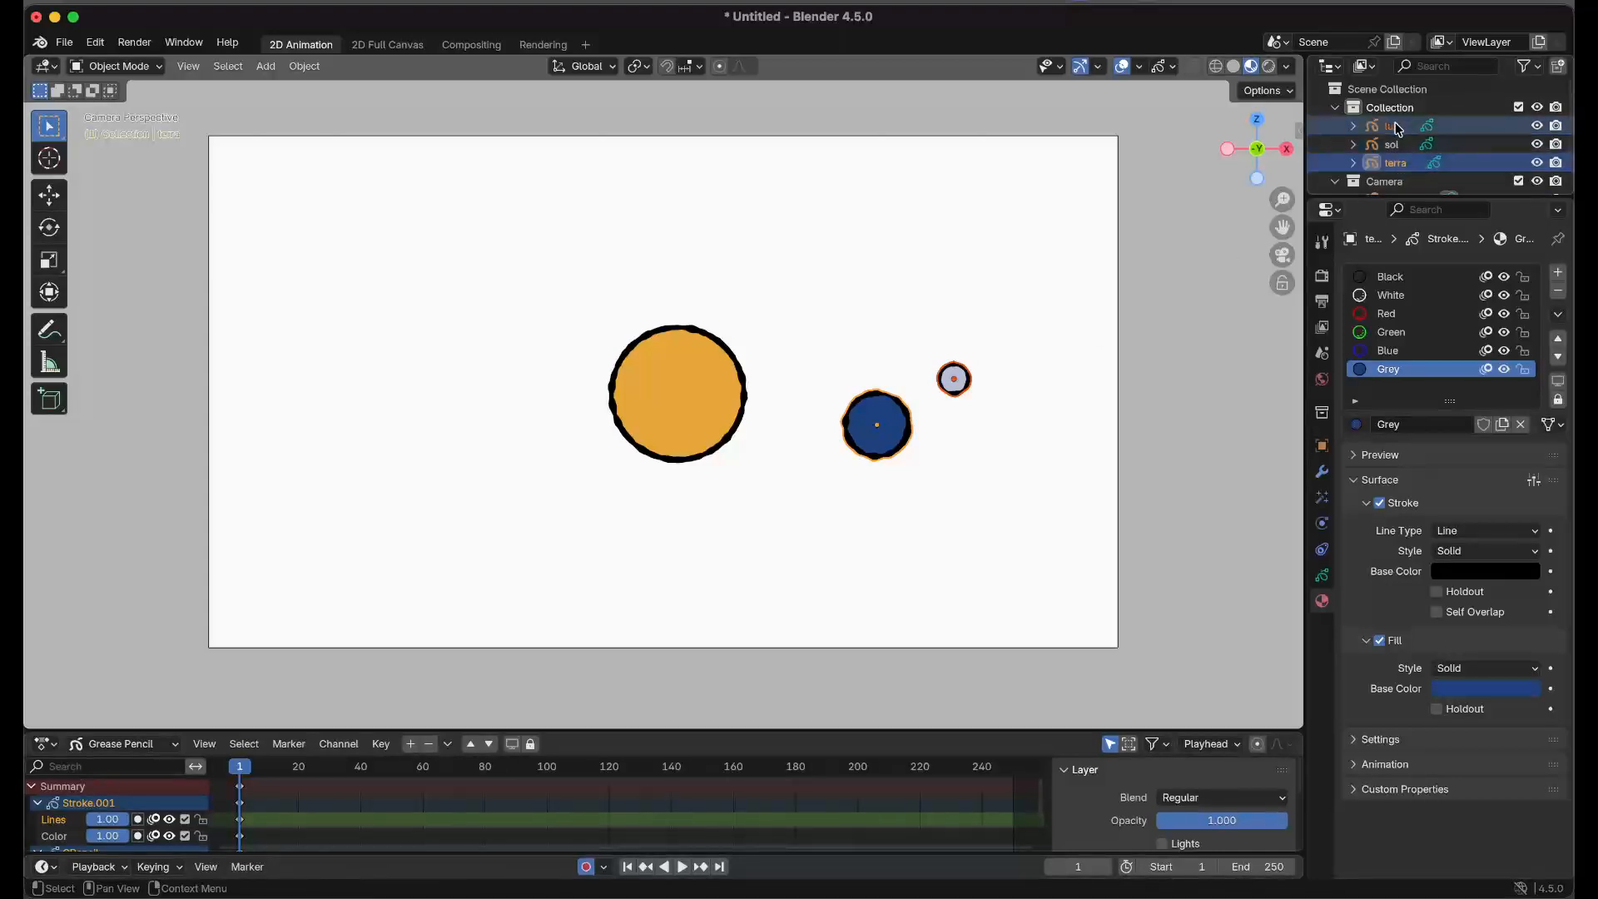
Parent lua to terra with the Object option, keeping terra active, and expand terra's hierarchy to check lua's place in it.
left_click(977, 443)
left_click(953, 382)
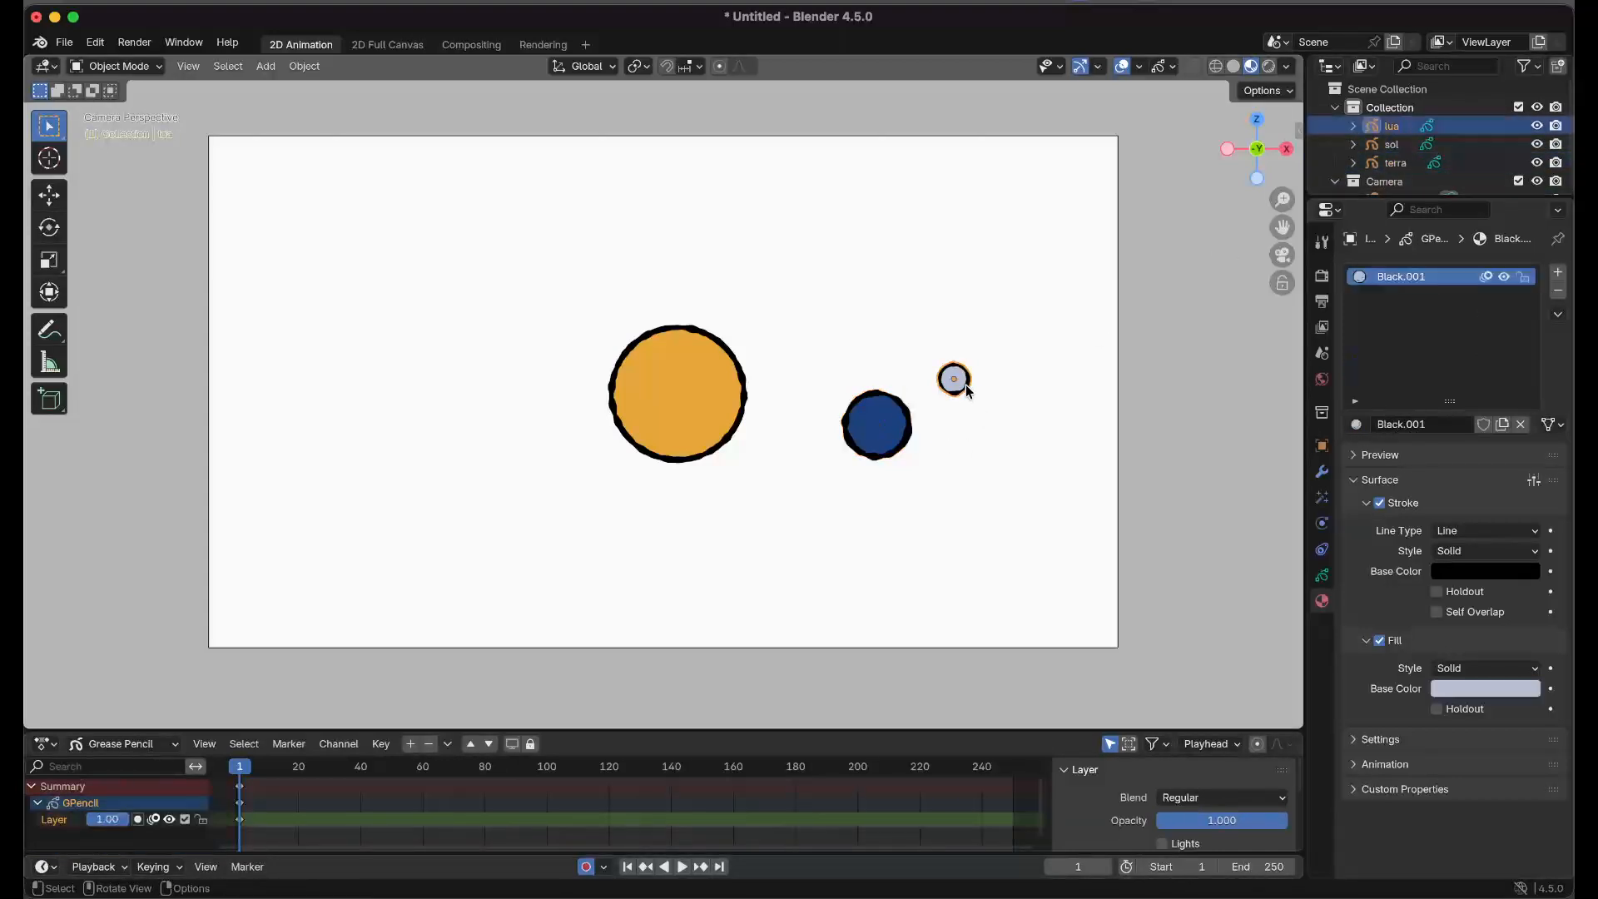
left_click(897, 439, "shift")
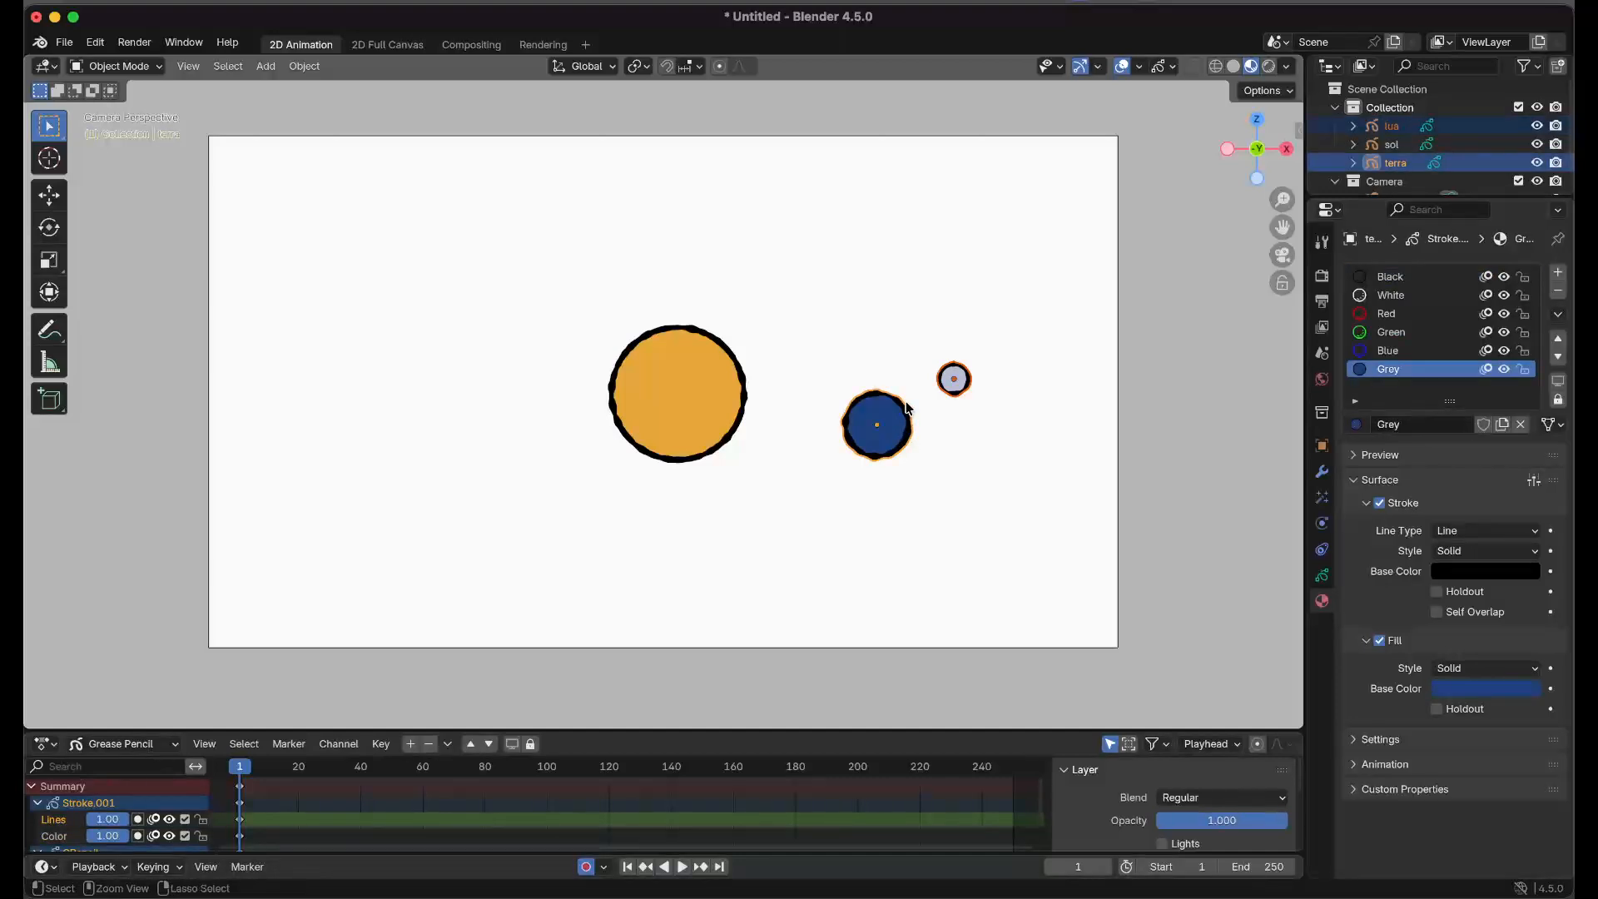
key("ctrl+p")
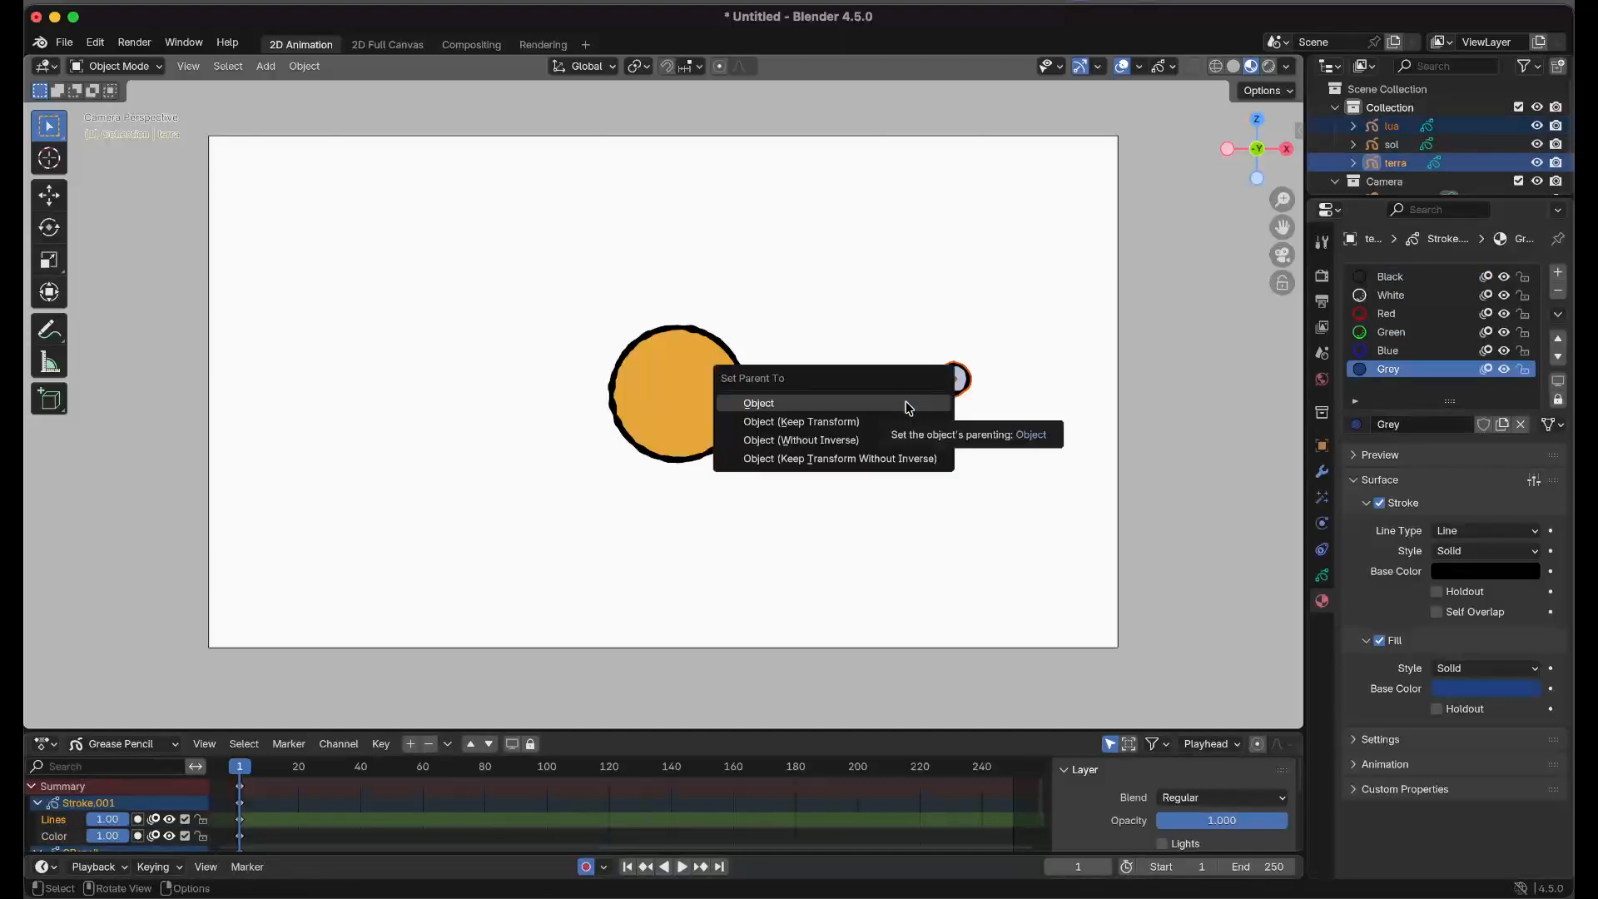
left_click(908, 408)
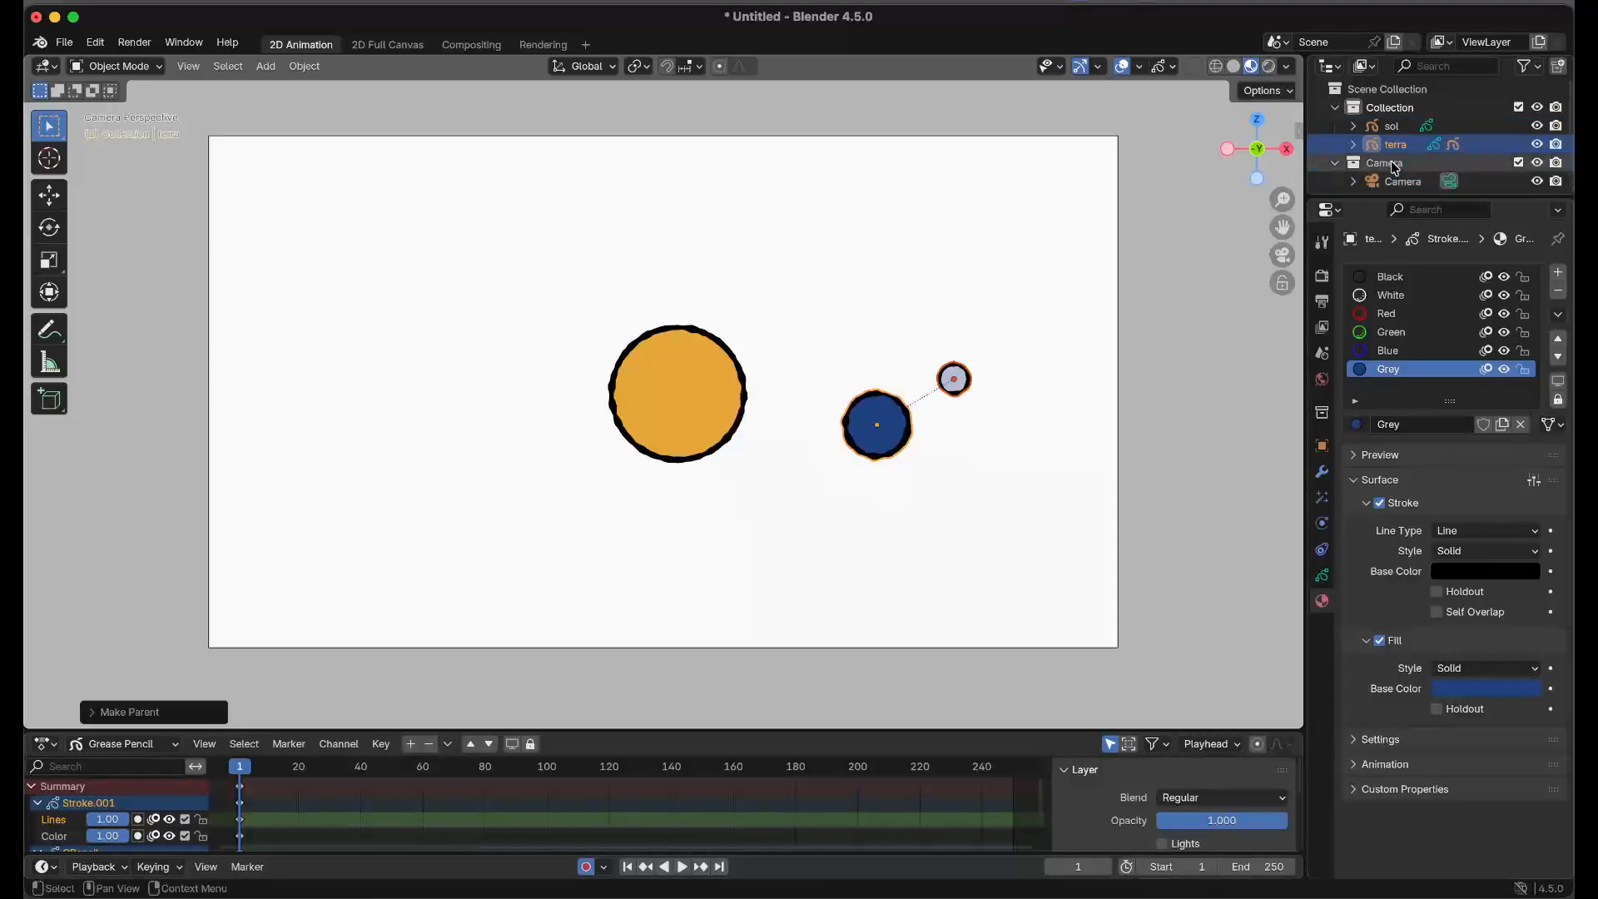
left_click(1353, 144)
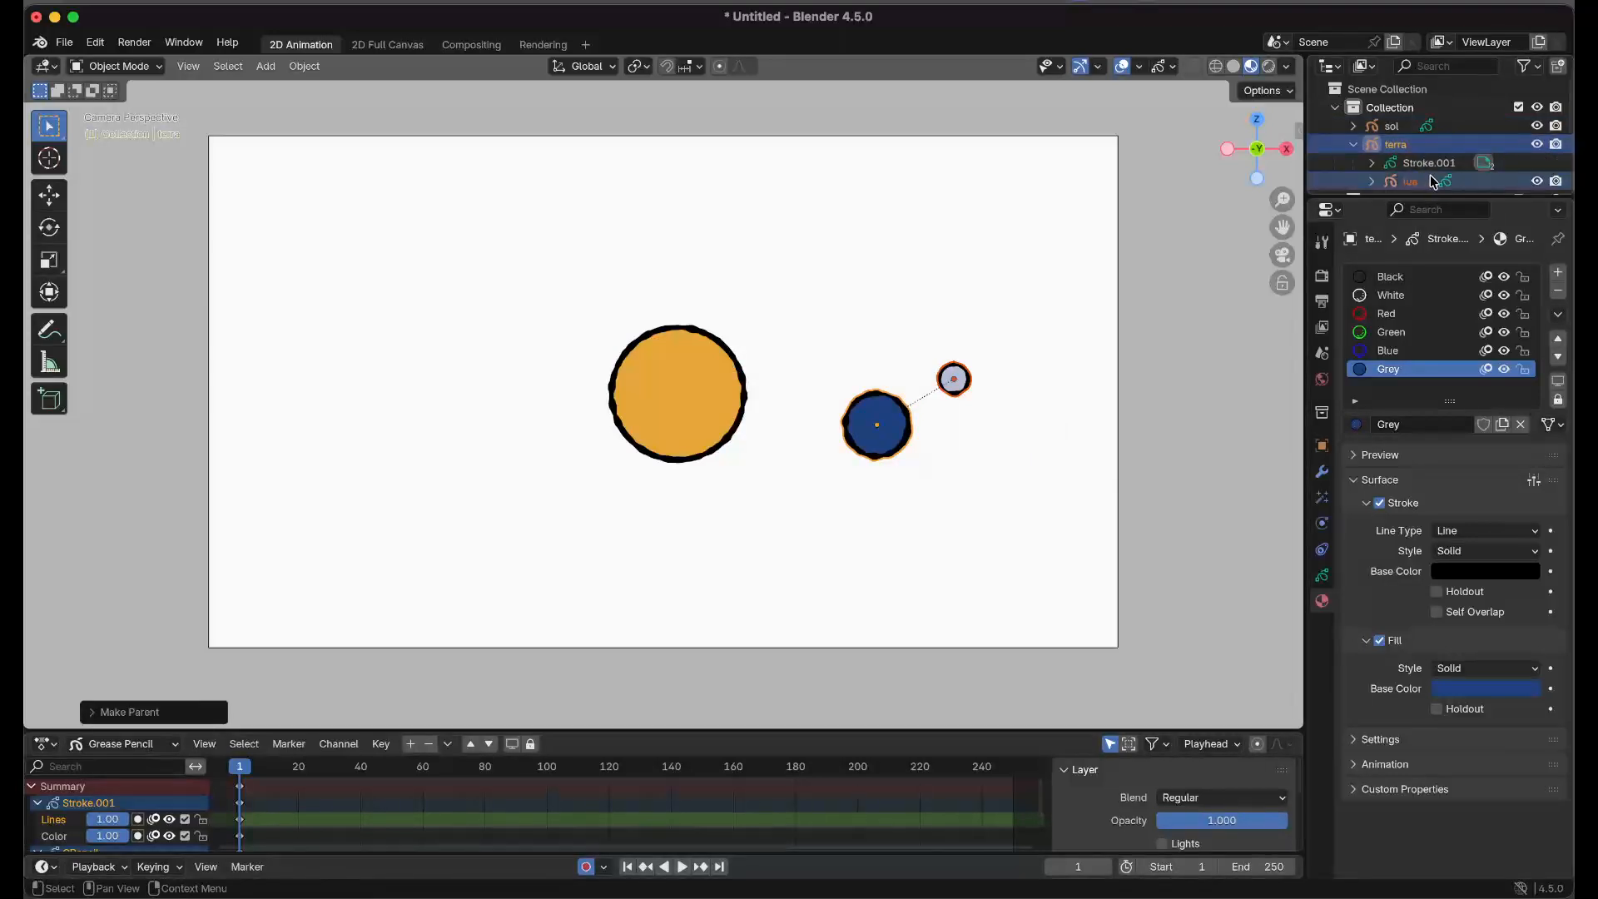
scroll(1428, 167, "down", 1)
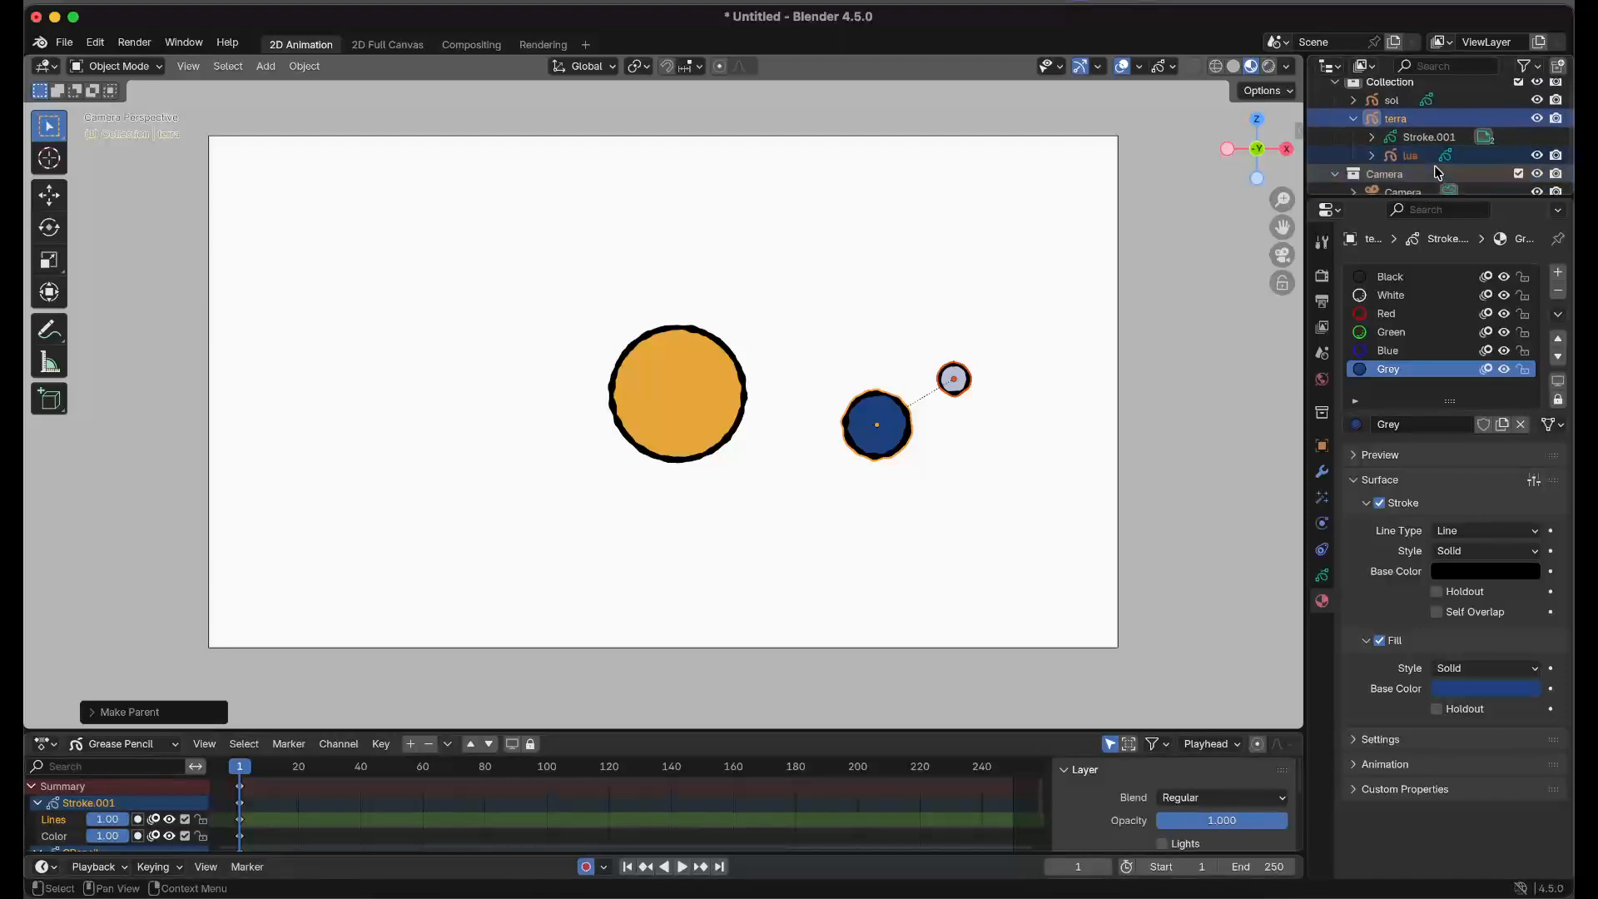
Parent terra to sol with the Object option, keeping sol active, and test-move them together, cancelling the move.
left_click(859, 352)
left_click(863, 408)
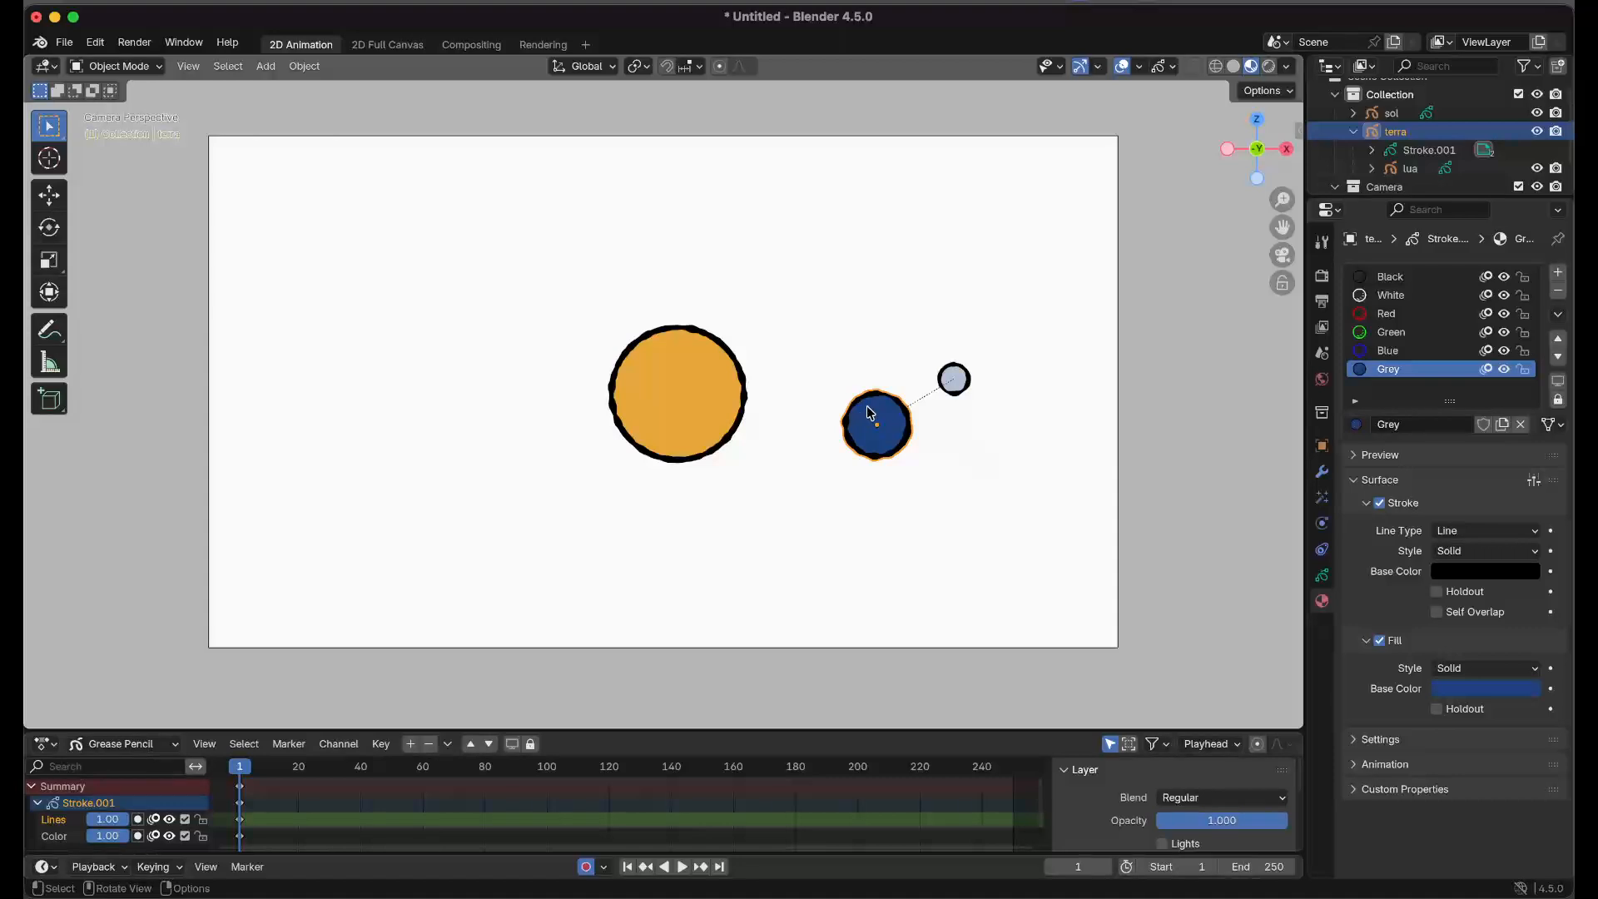
left_click(717, 367, "shift")
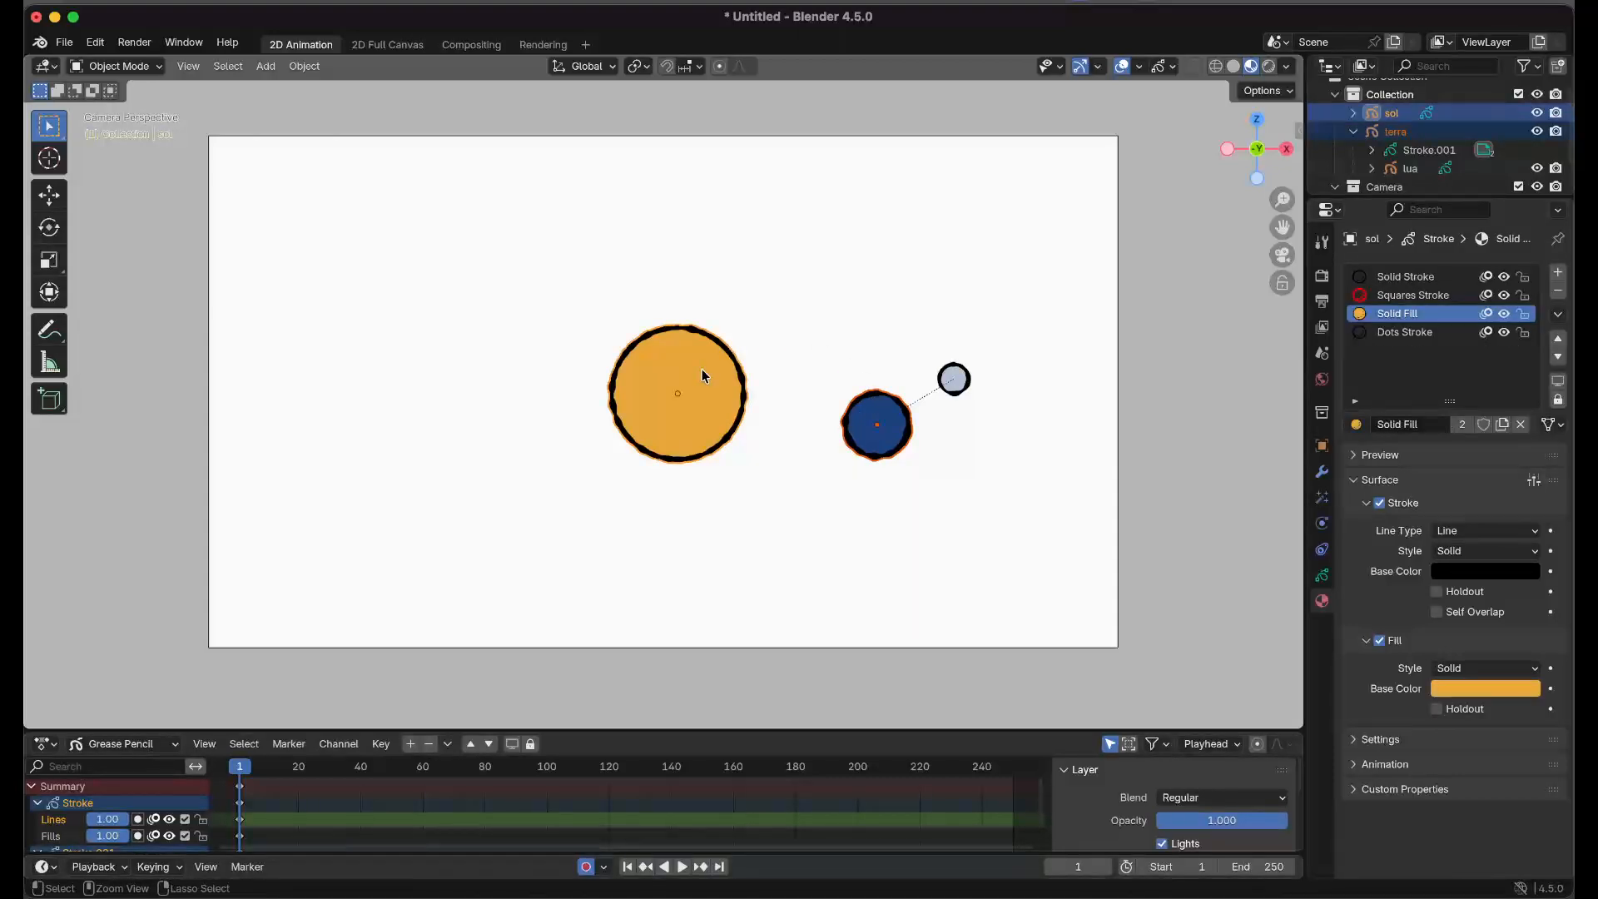
key("ctrl+p")
left_click(701, 367)
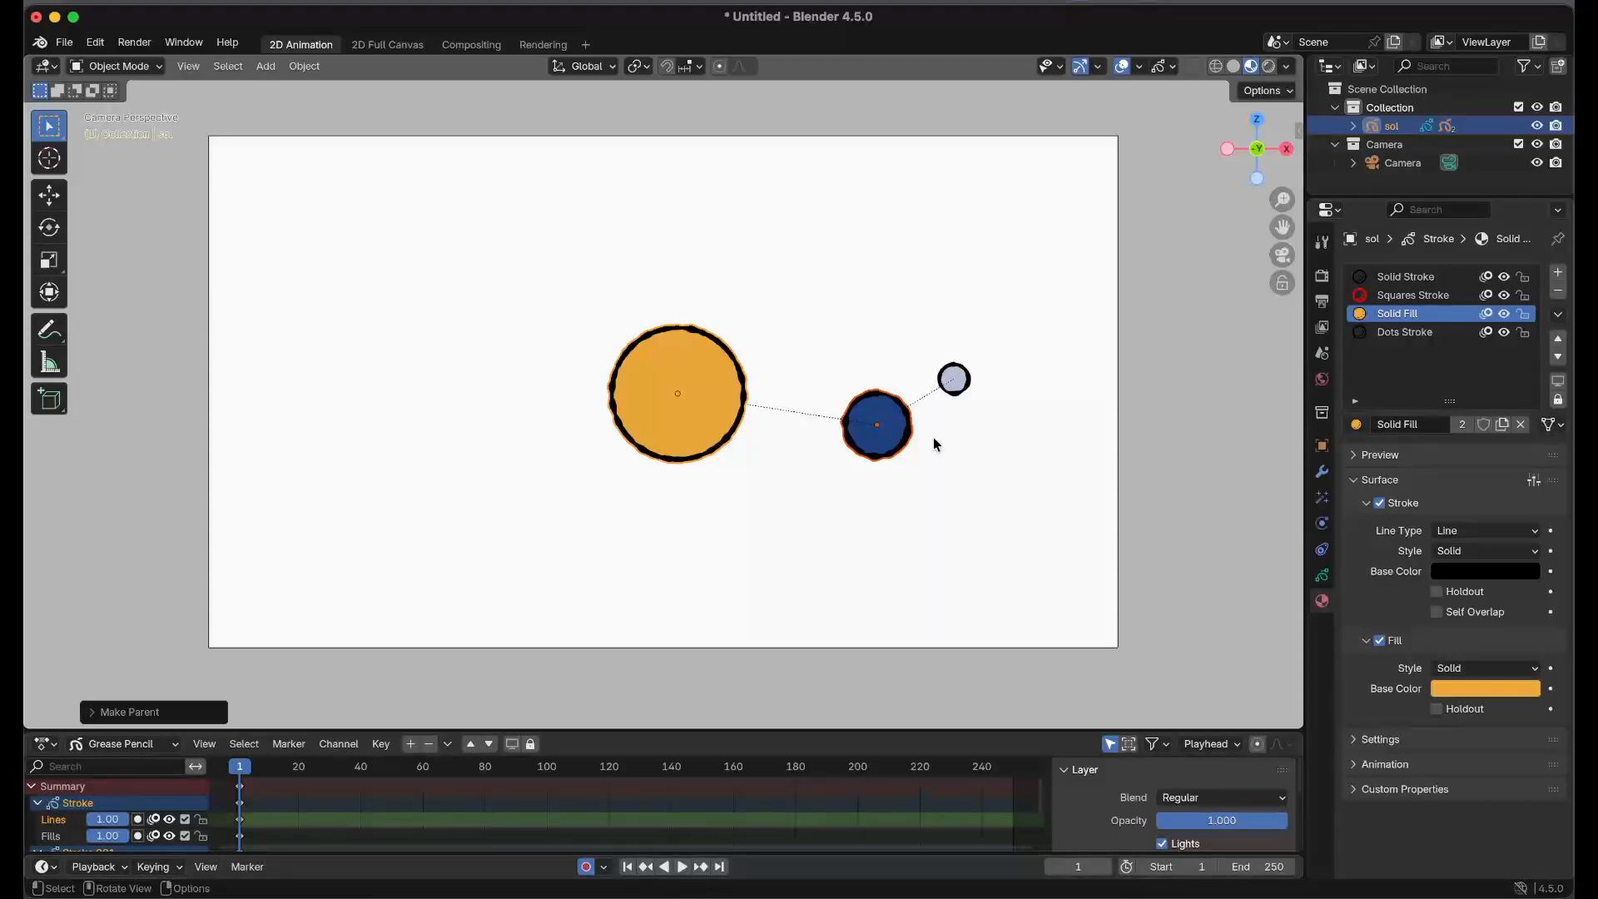
key("g")
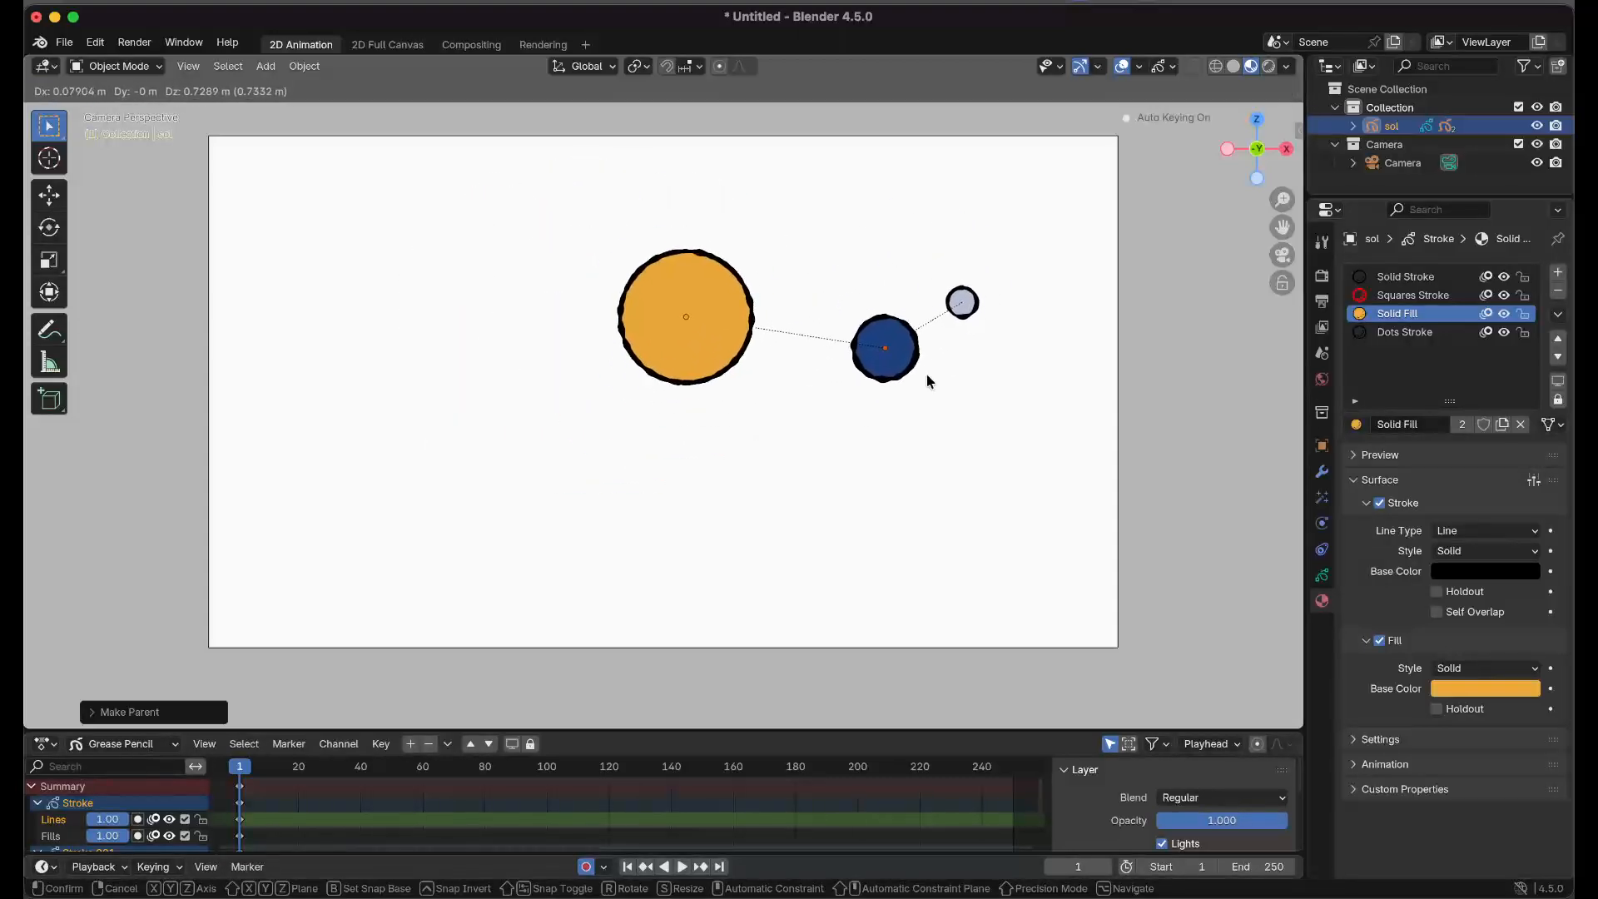
left_click(872, 426)
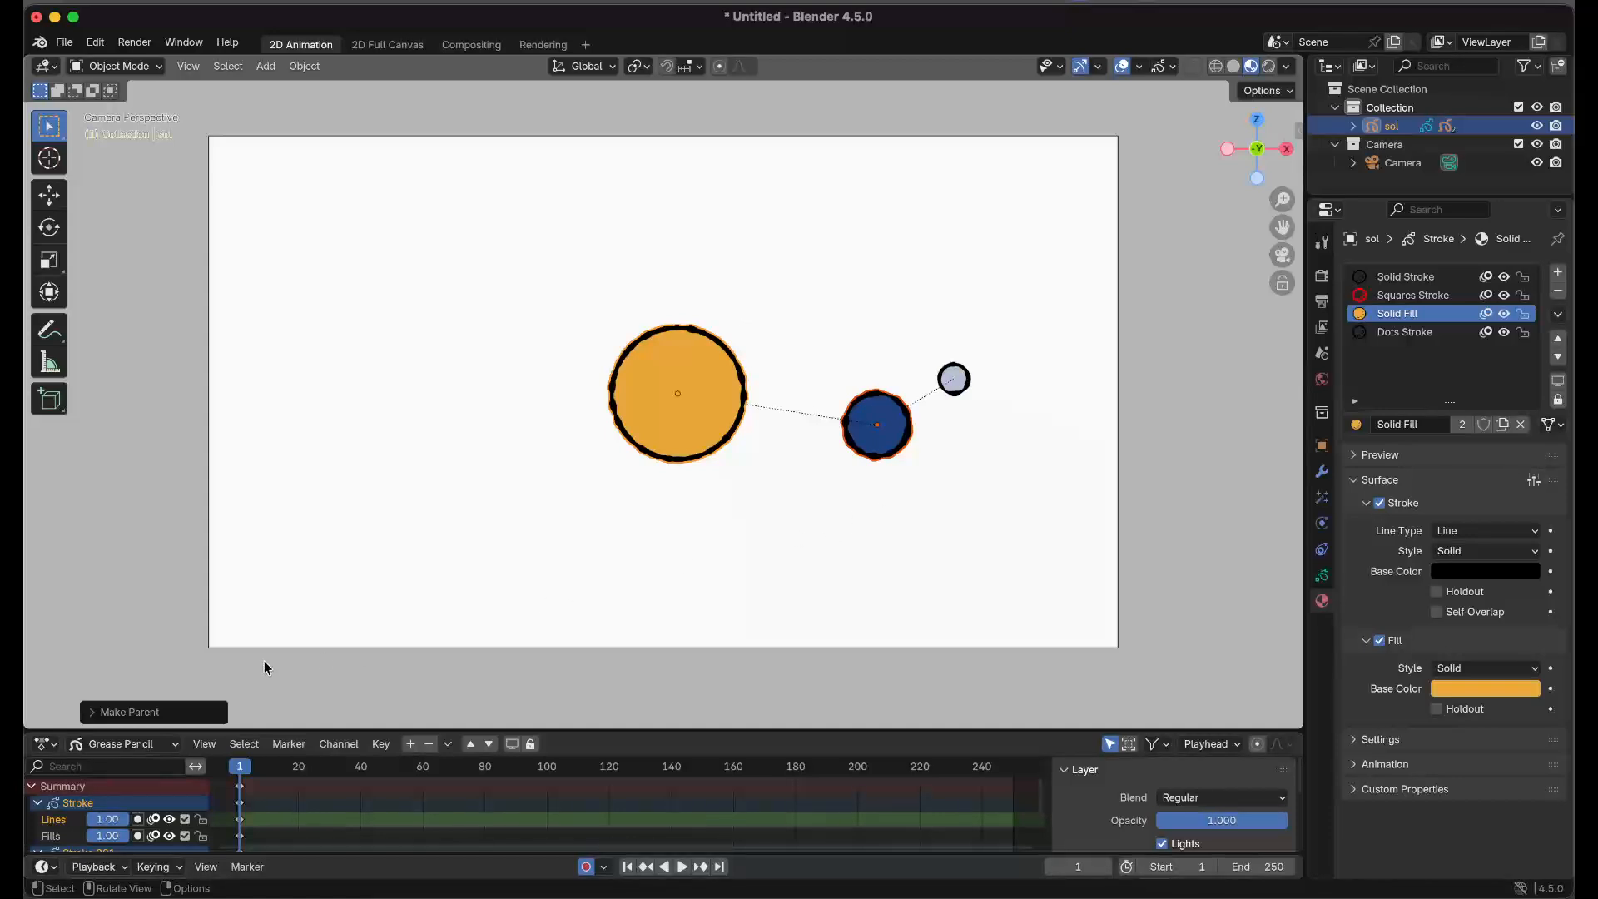
Switch the animation editor from Grease Pencil to Dope Sheet mode and collapse the sol and Stroke.001 channels.
left_click(131, 746)
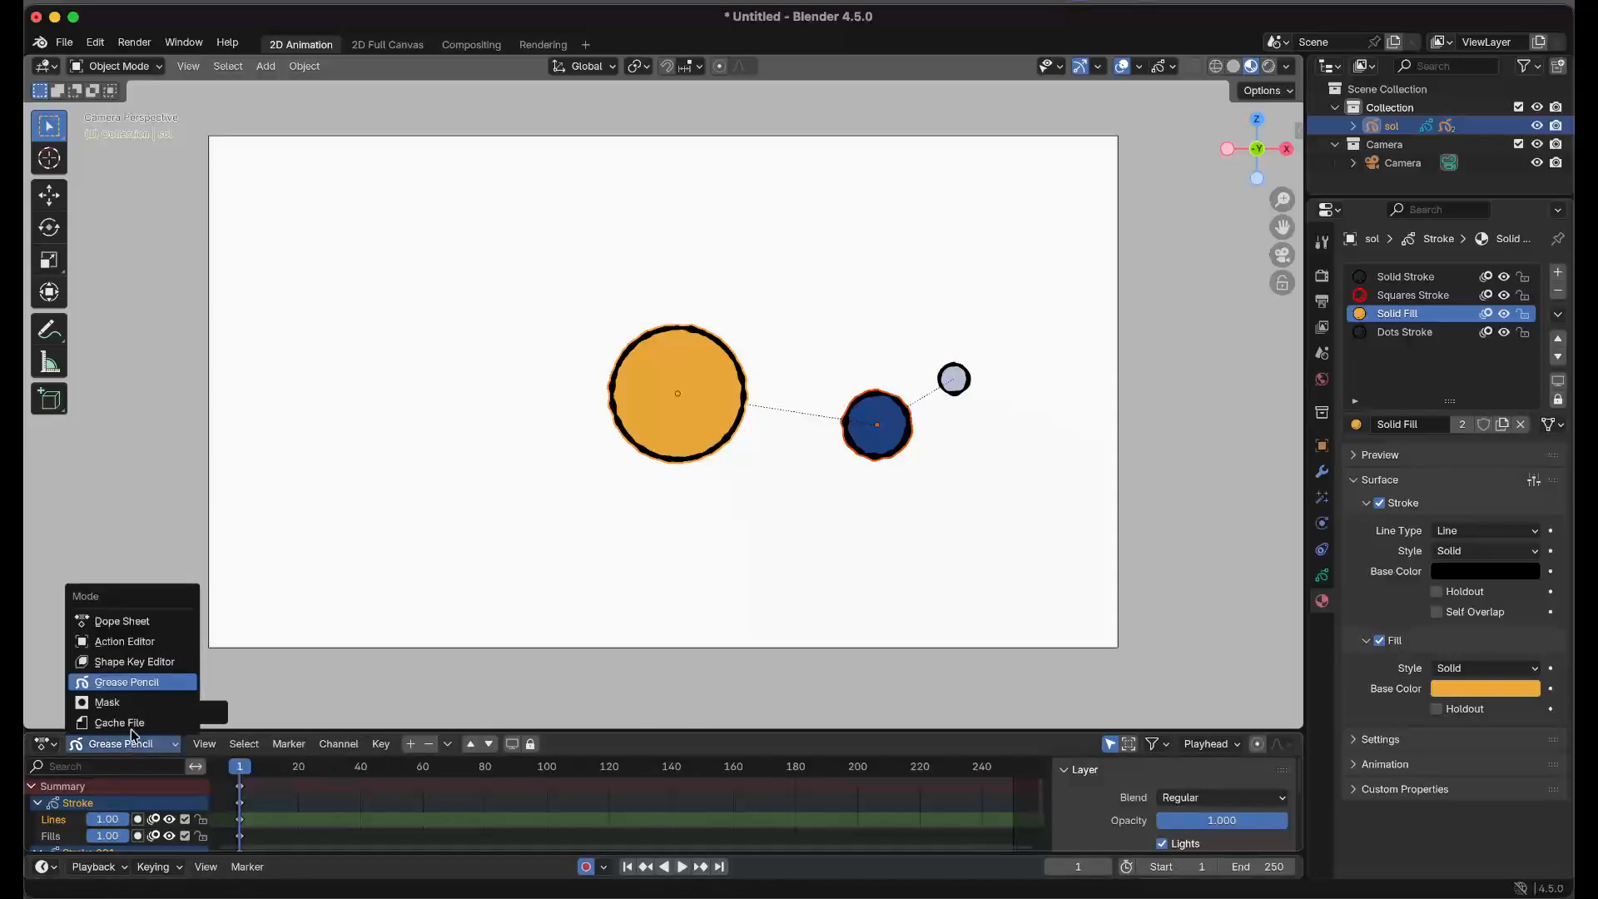
left_click(129, 626)
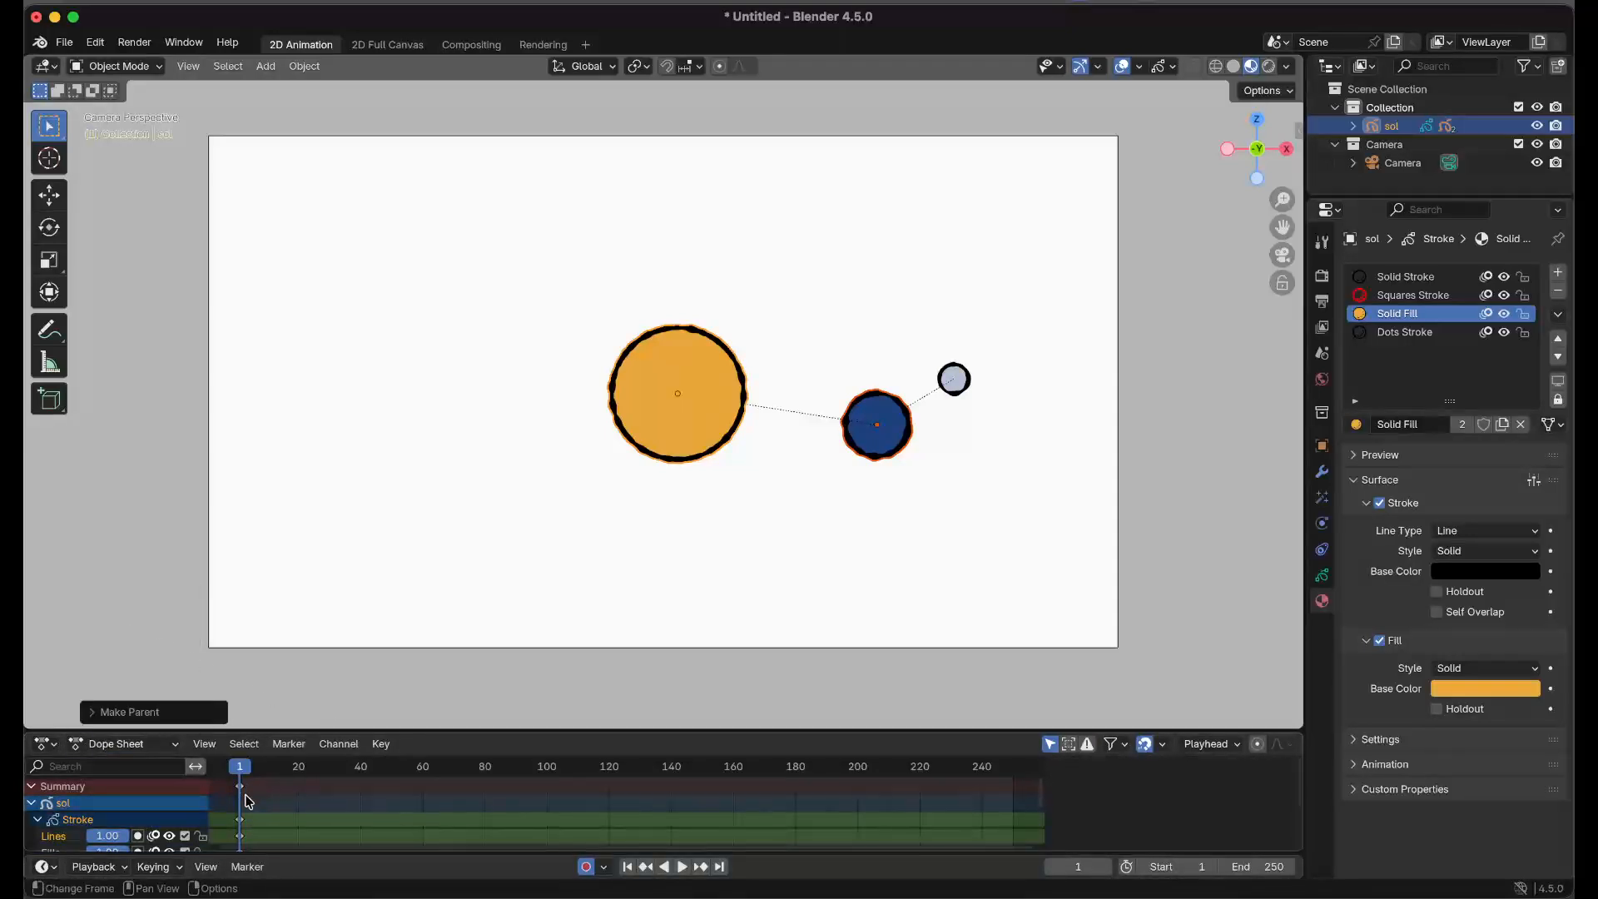
left_click(30, 803)
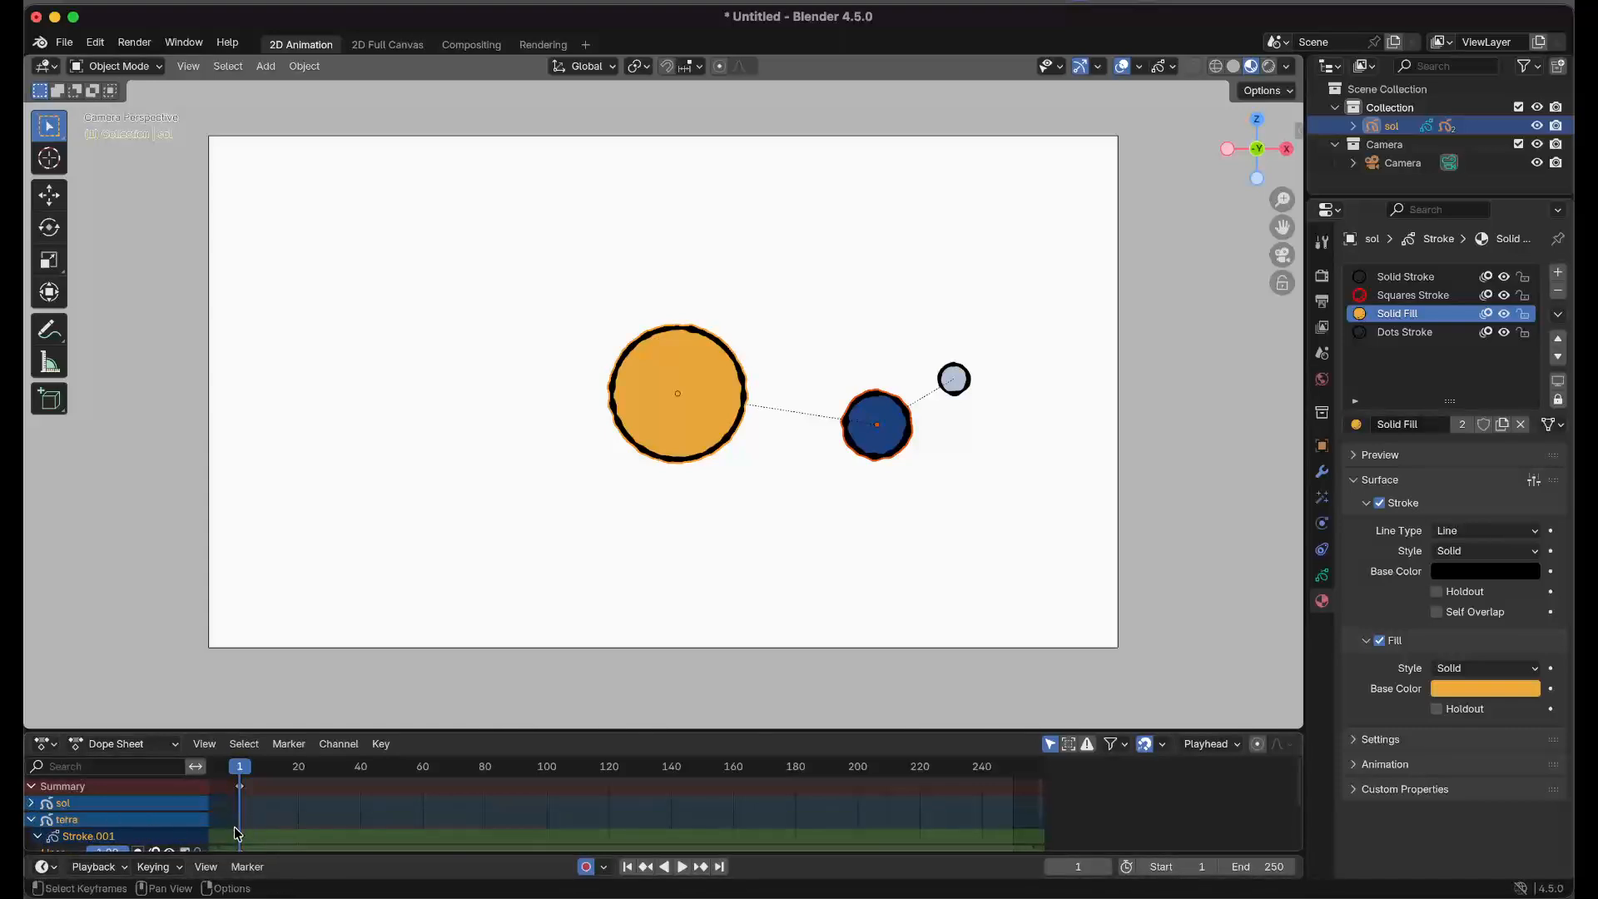
left_click(35, 837)
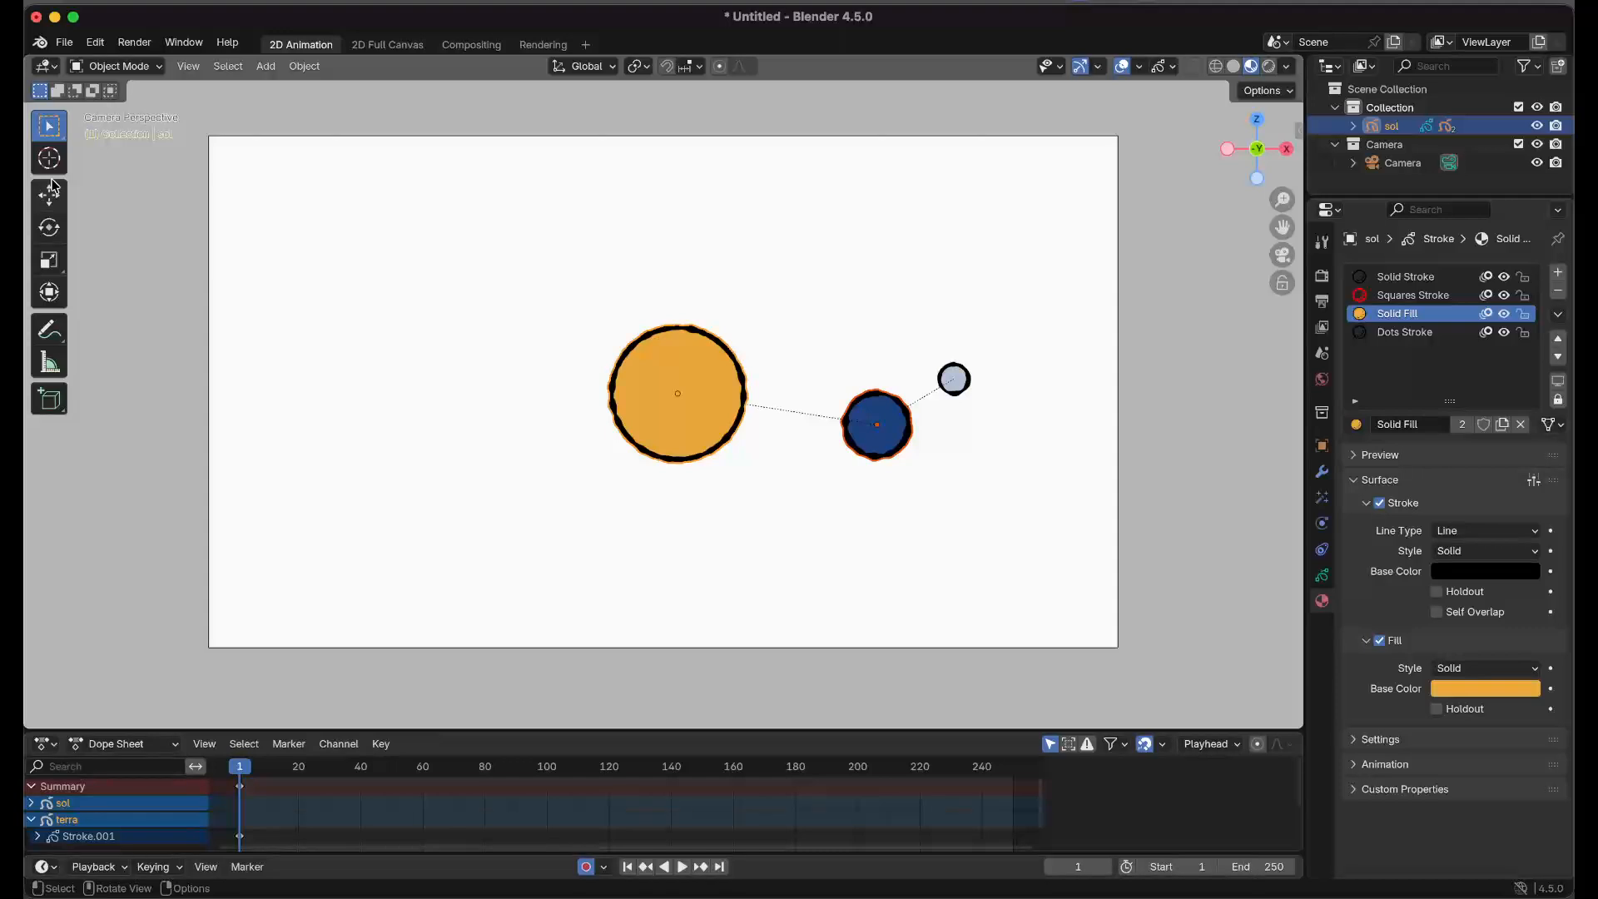
Rotate only sol slightly about its Y axis with the Rotate tool to auto-key its rotation at frame 1.
left_click(49, 226)
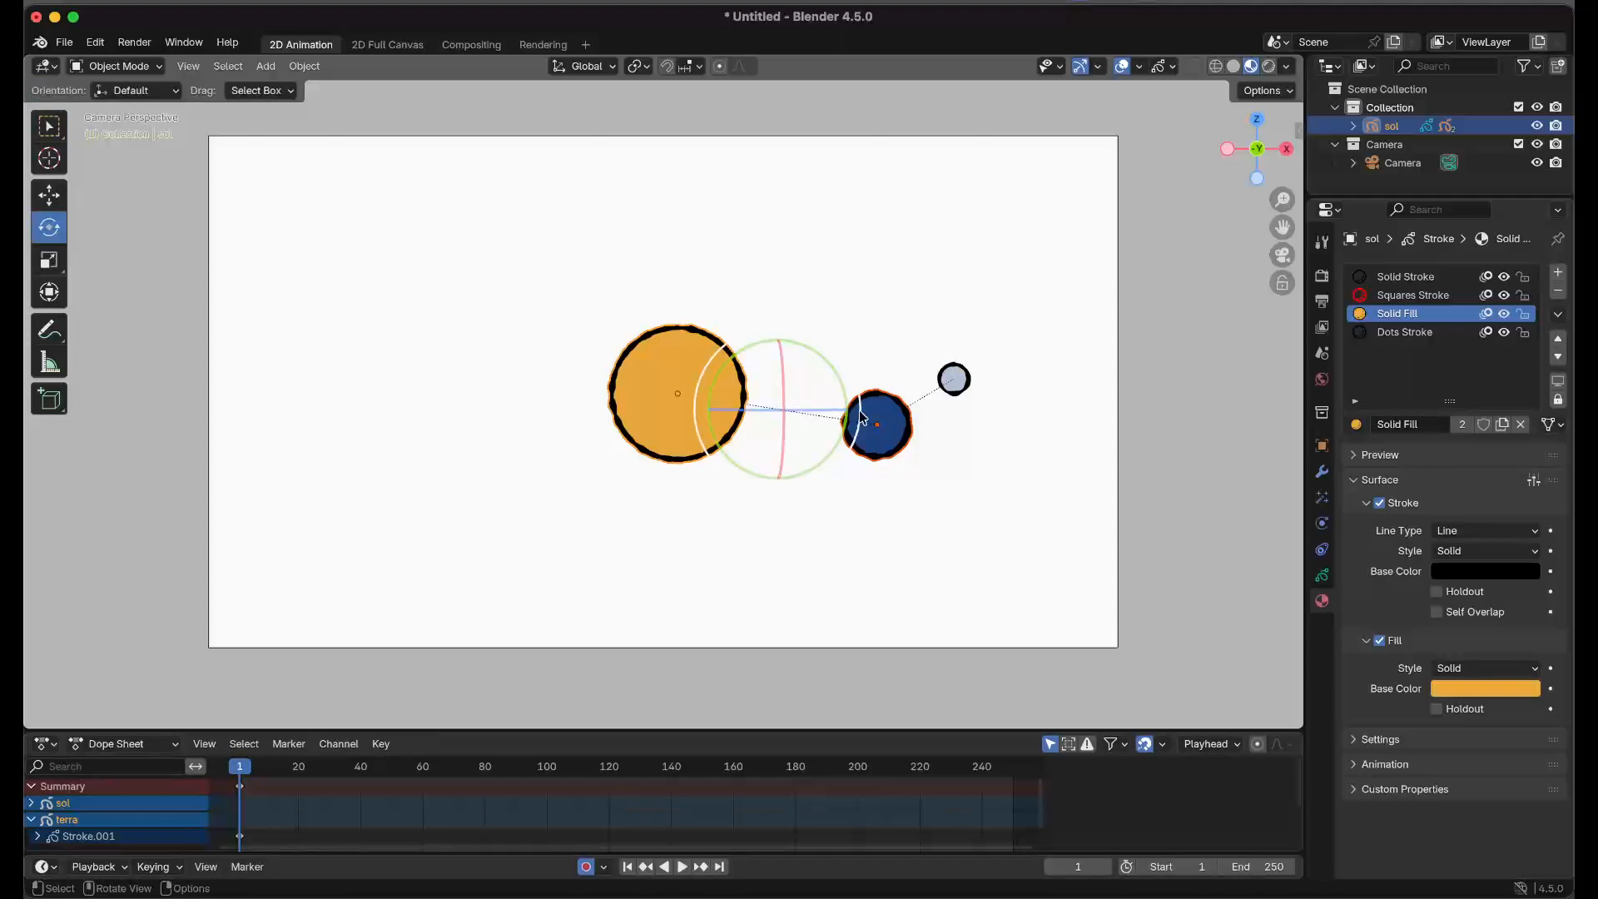
left_click(671, 340)
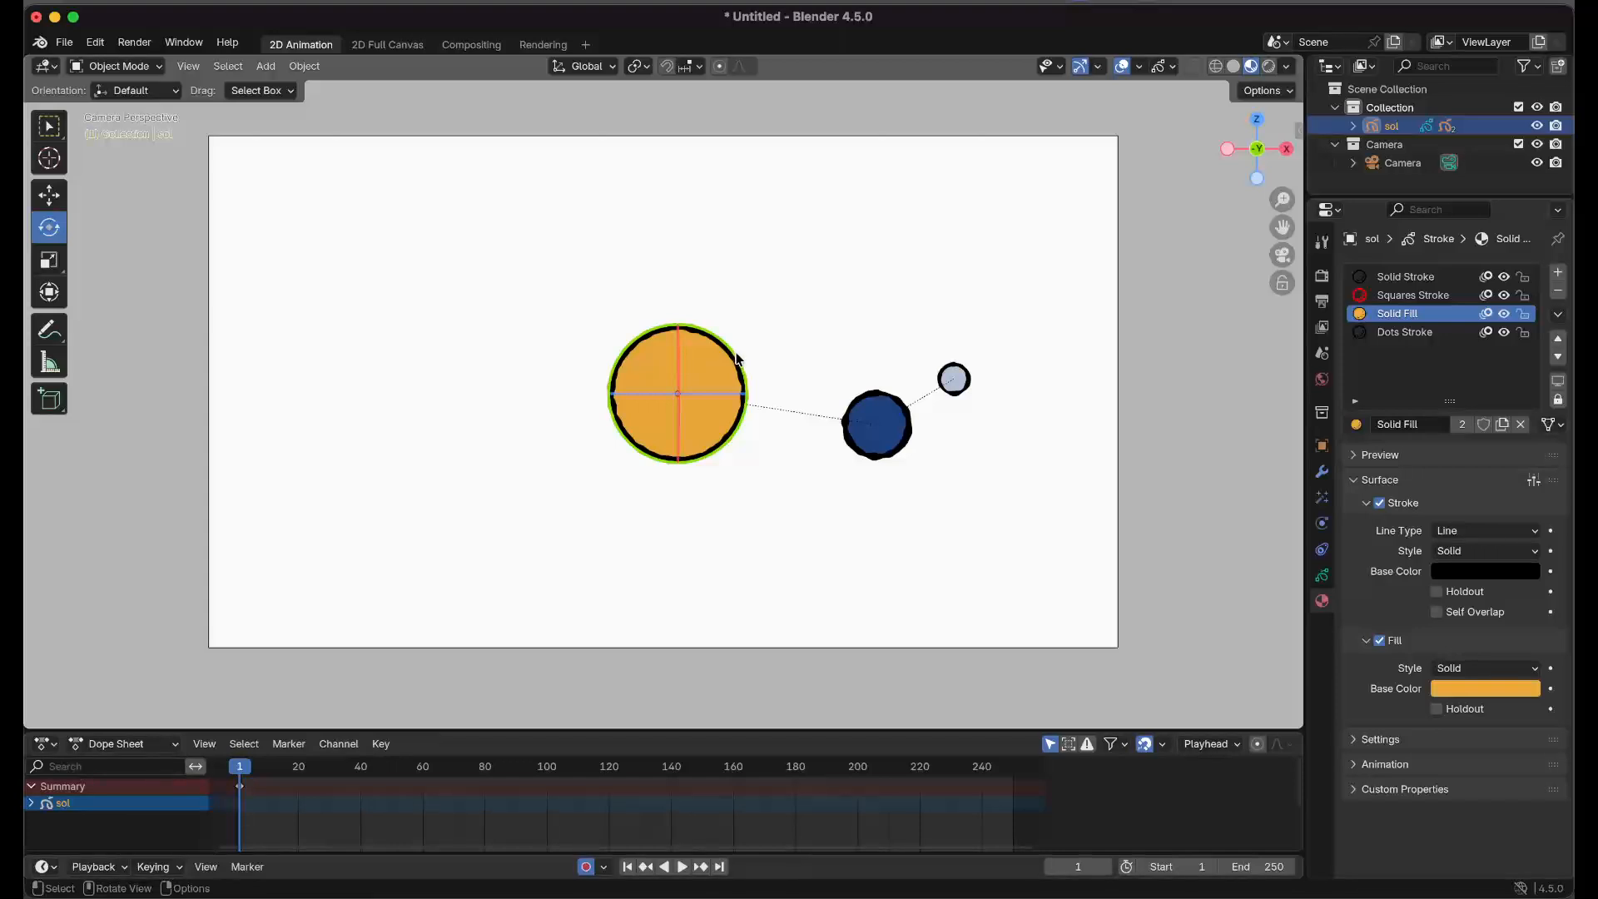
mouse_move(731, 350)
left_mouse_down()
mouse_move(720, 338)
mouse_move(750, 371)
left_mouse_up()
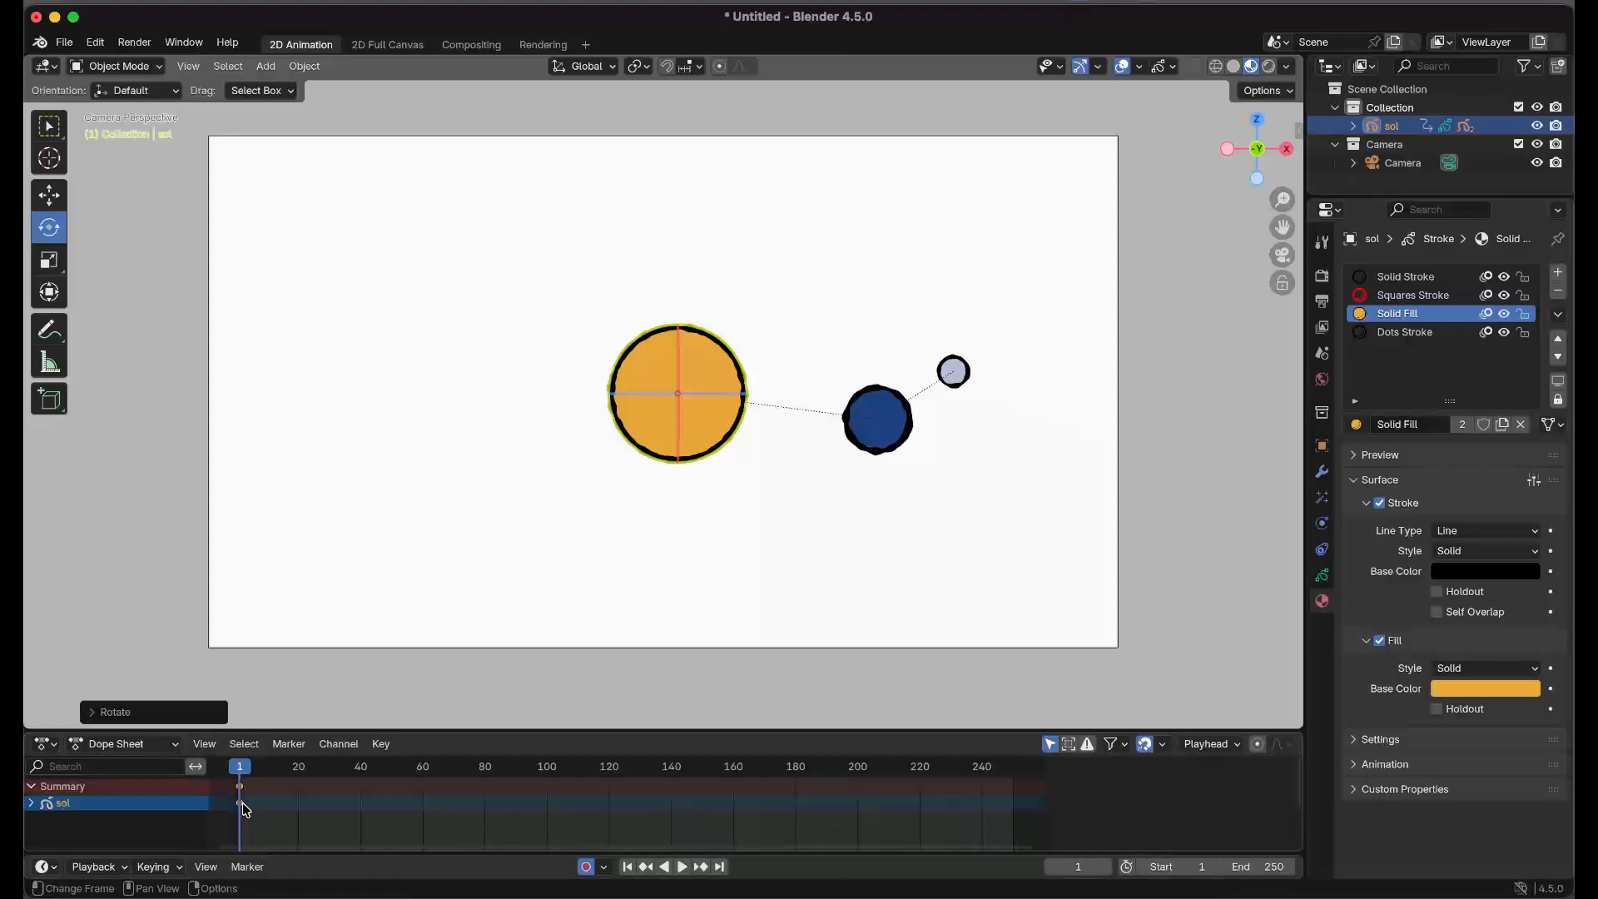
Enlarge the Dope Sheet, expand sol's Object Transforms channels and set the Y Euler Rotation to 0° at frame 1.
left_click(31, 804)
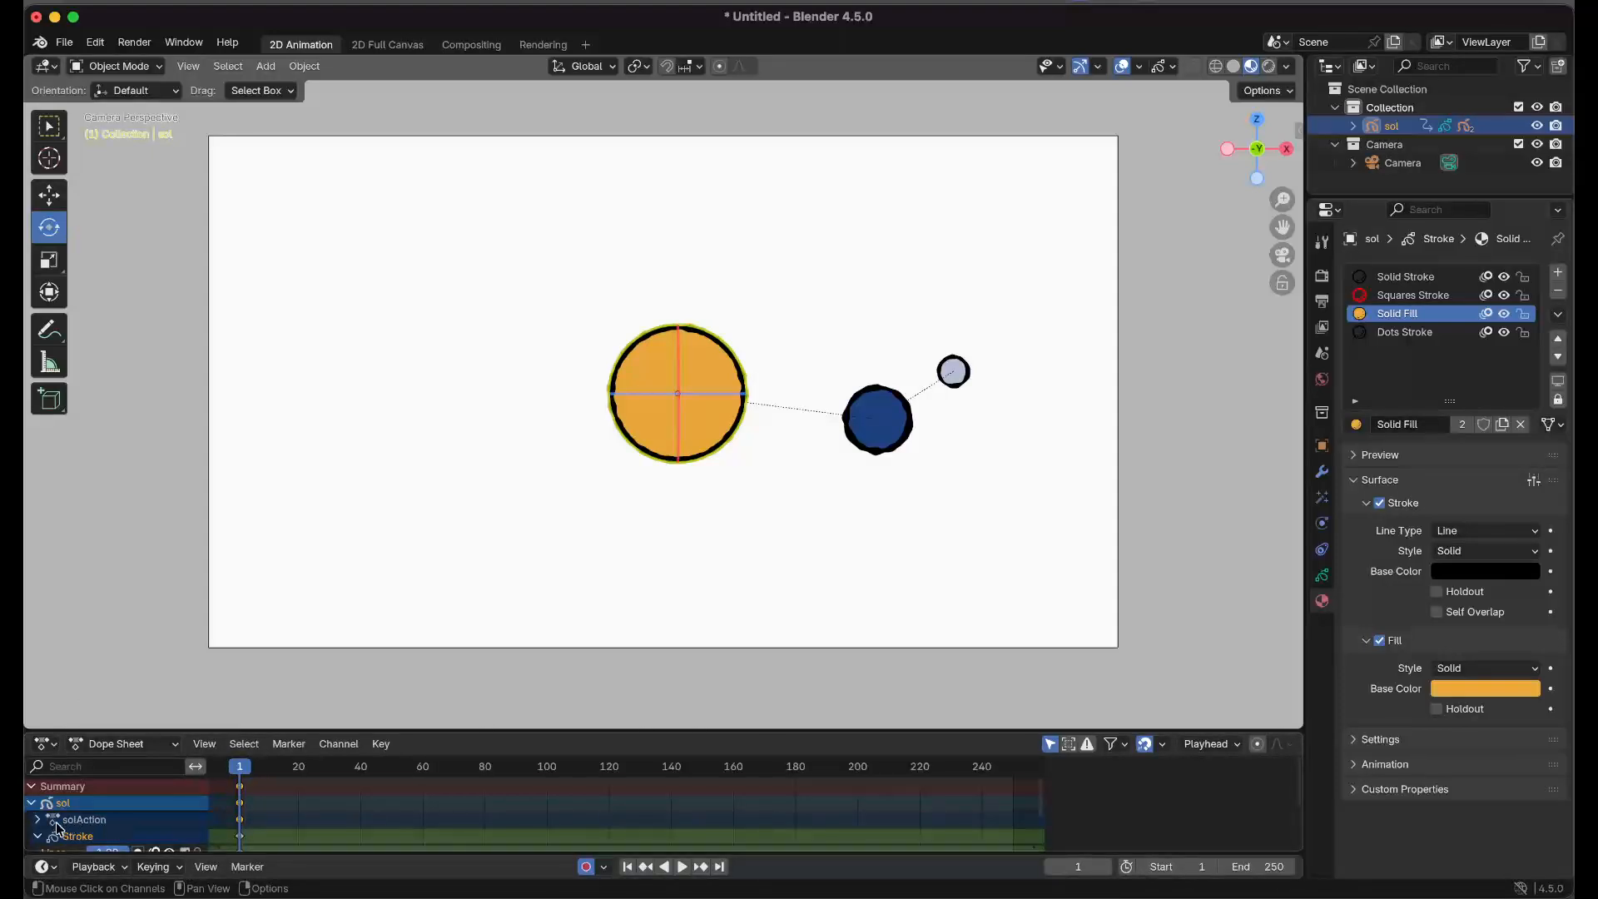
left_click_drag(225, 730, 225, 661)
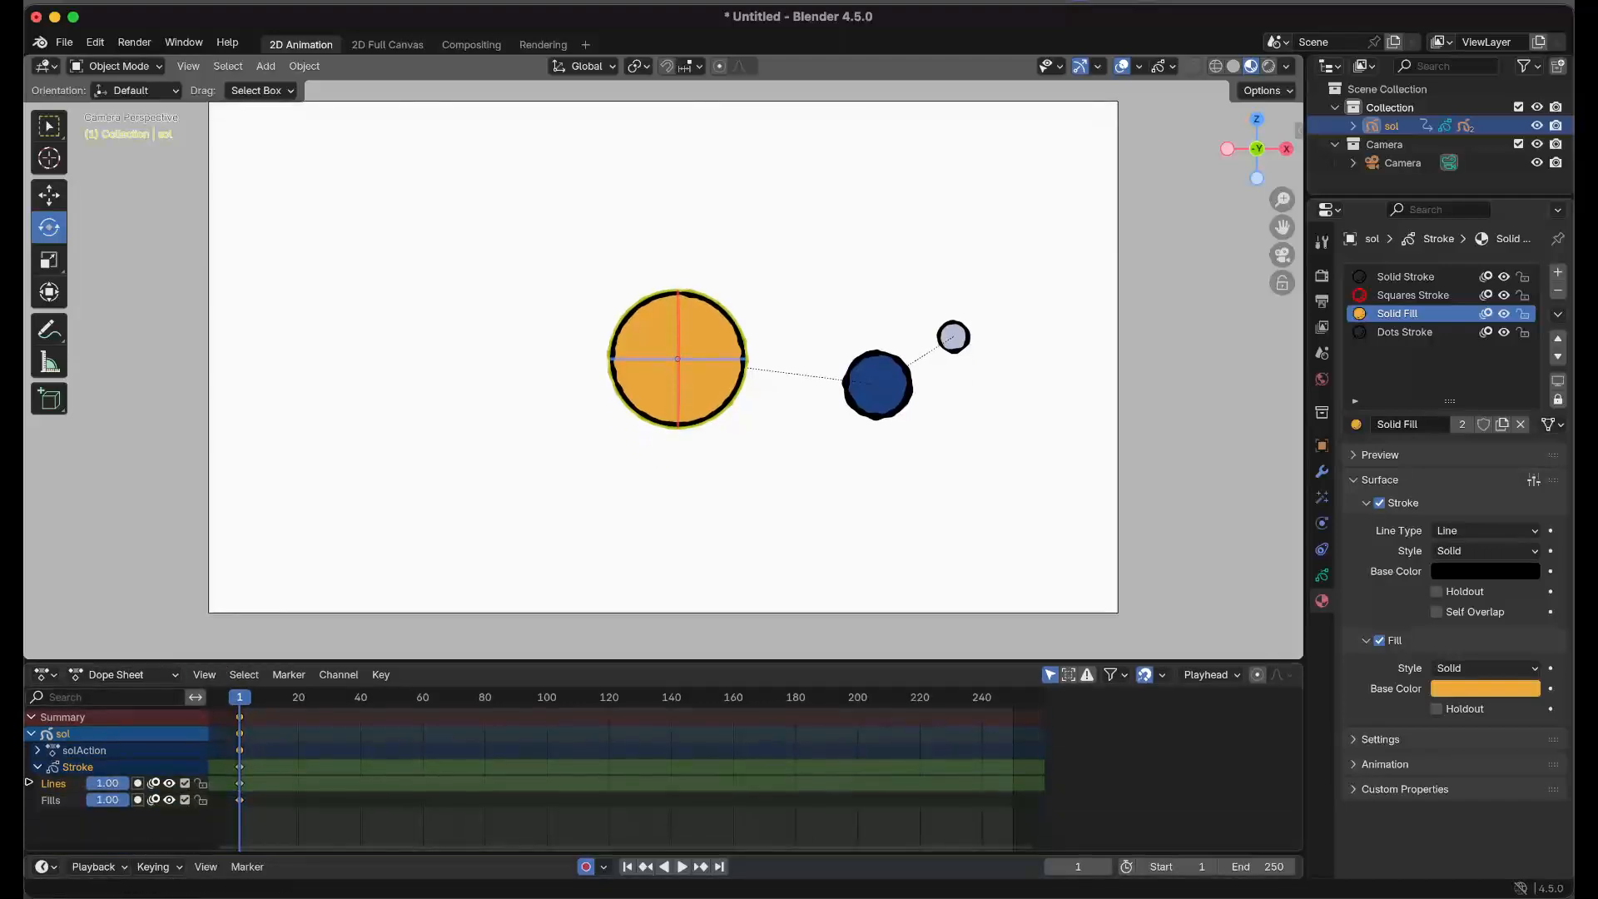
left_click(32, 749)
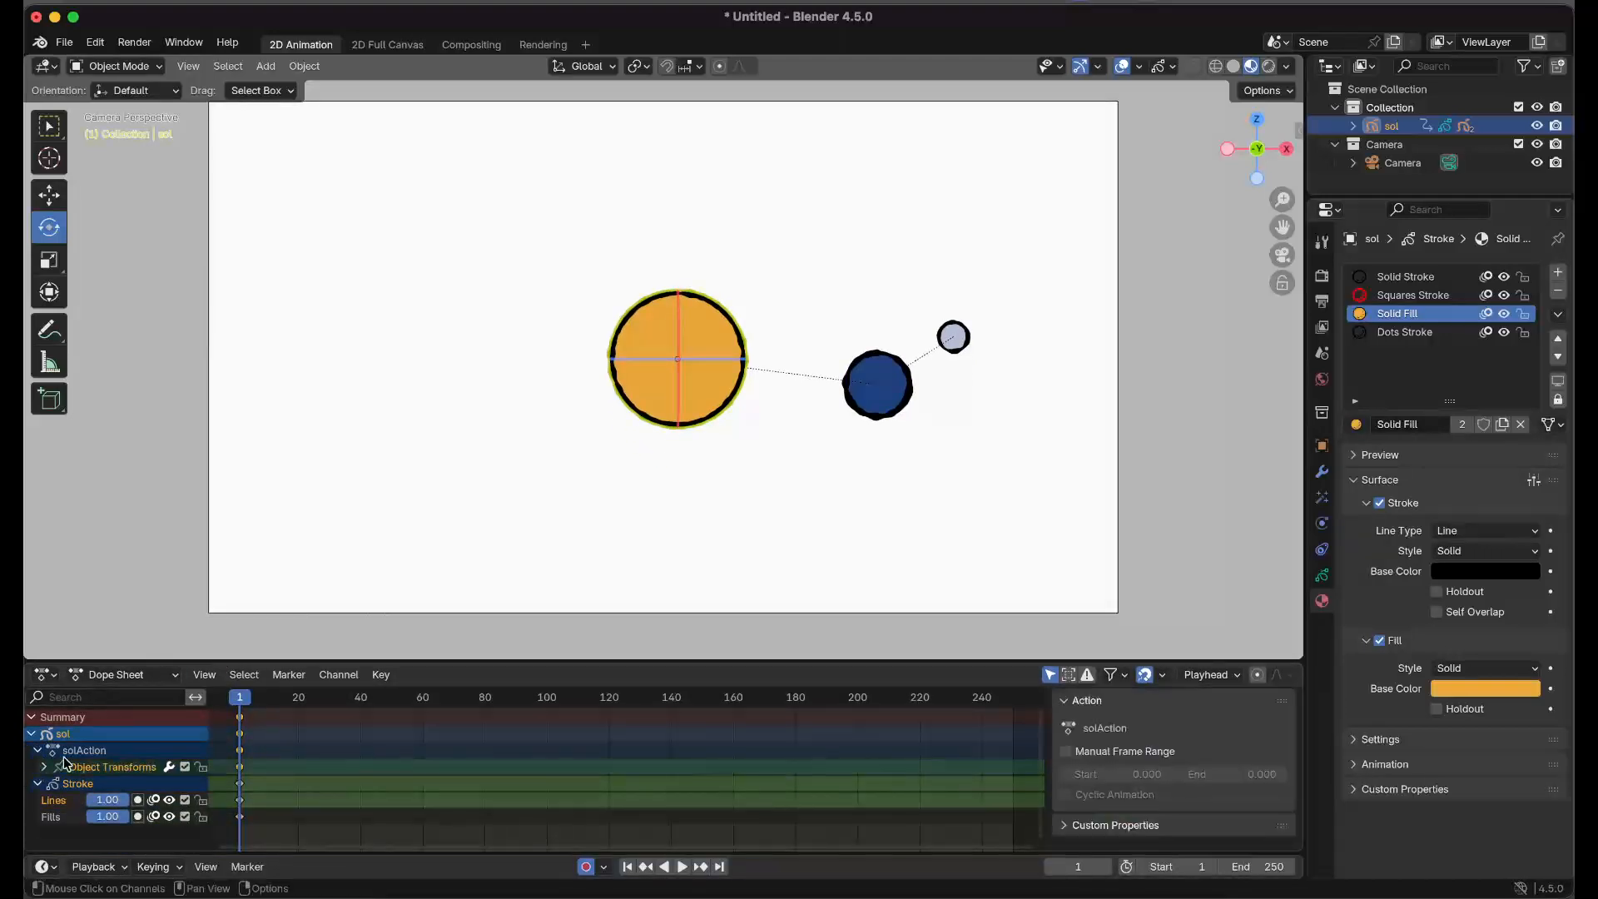
left_click(44, 766)
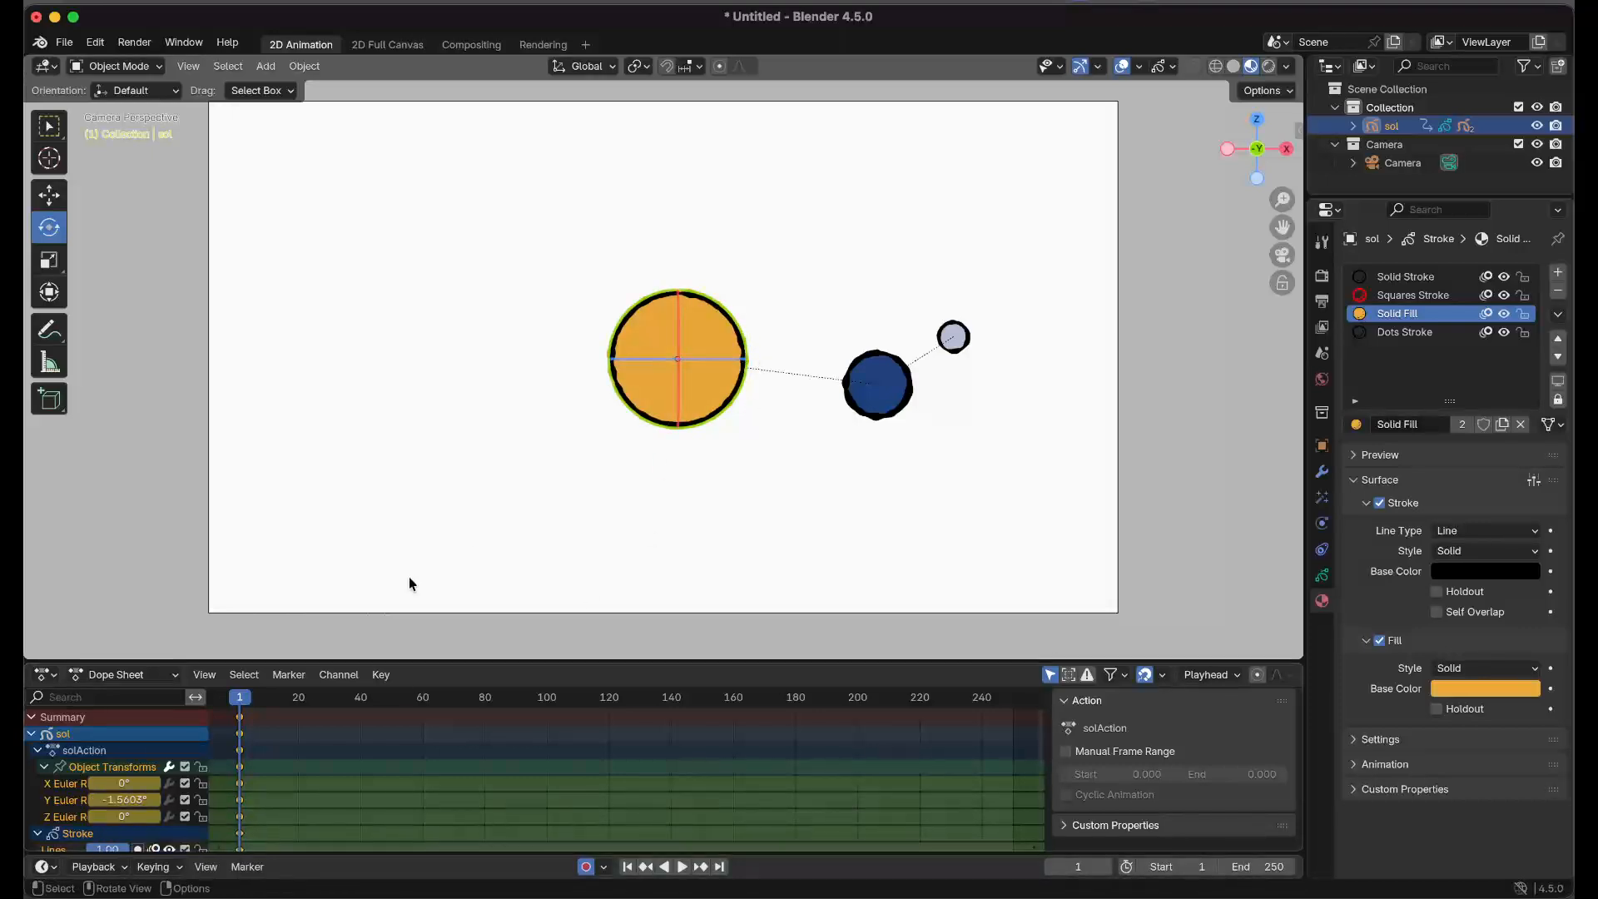
left_click(130, 797)
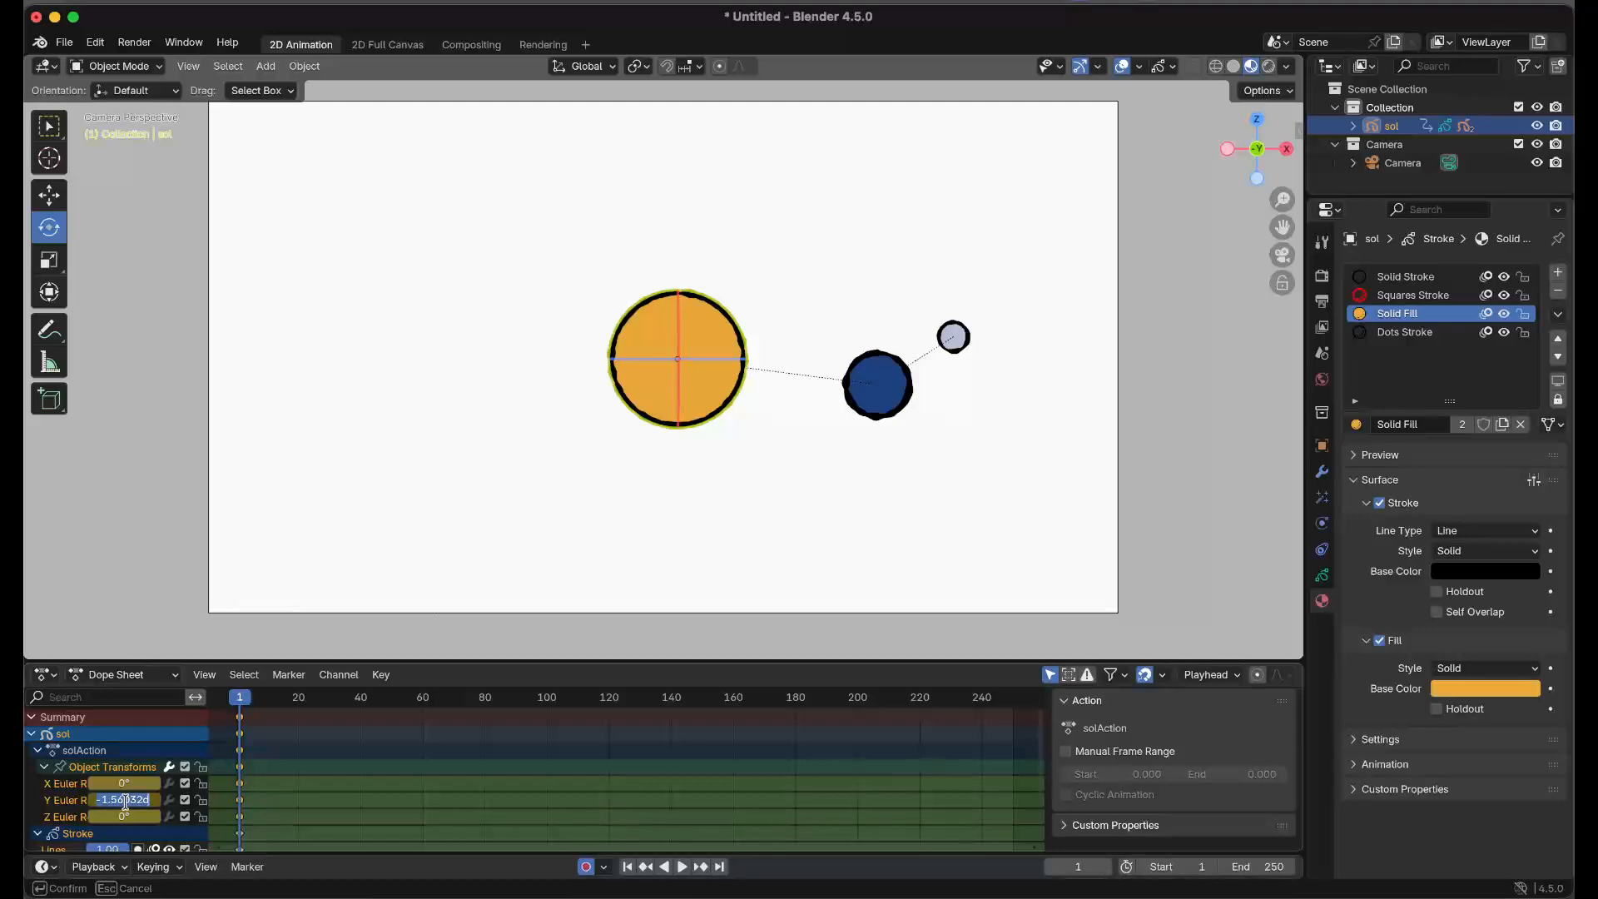
type("0")
key("Return")
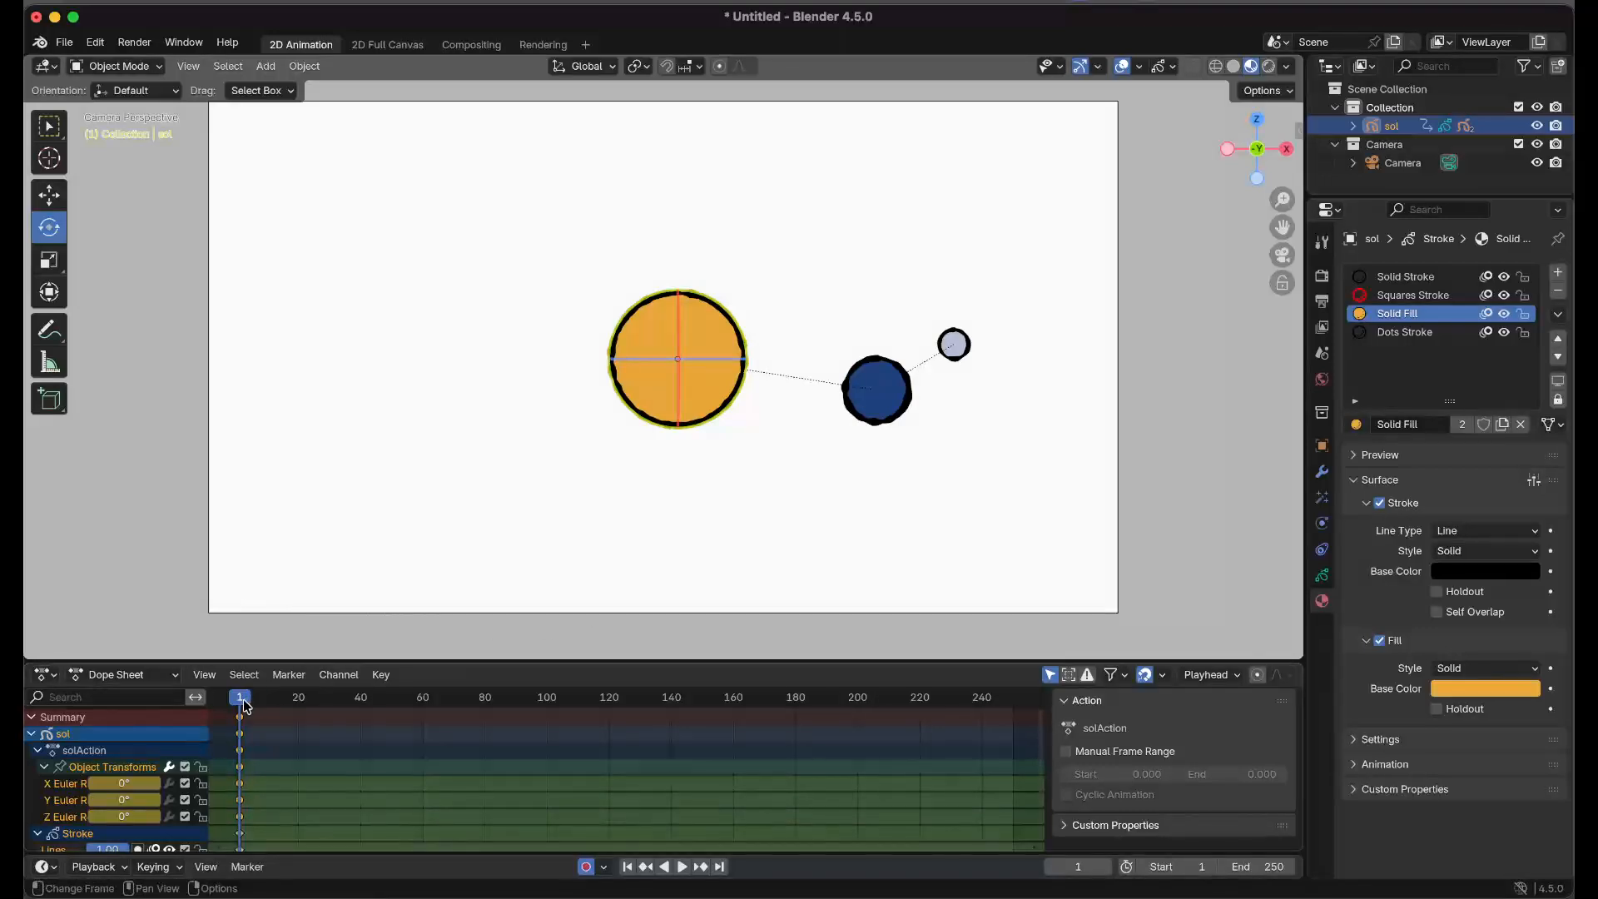
Rotate sol about its Y axis at frame 120 to auto-key it, and set that key's Y Euler Rotation to -360°.
key("space")
left_click_drag(256, 703, 600, 717)
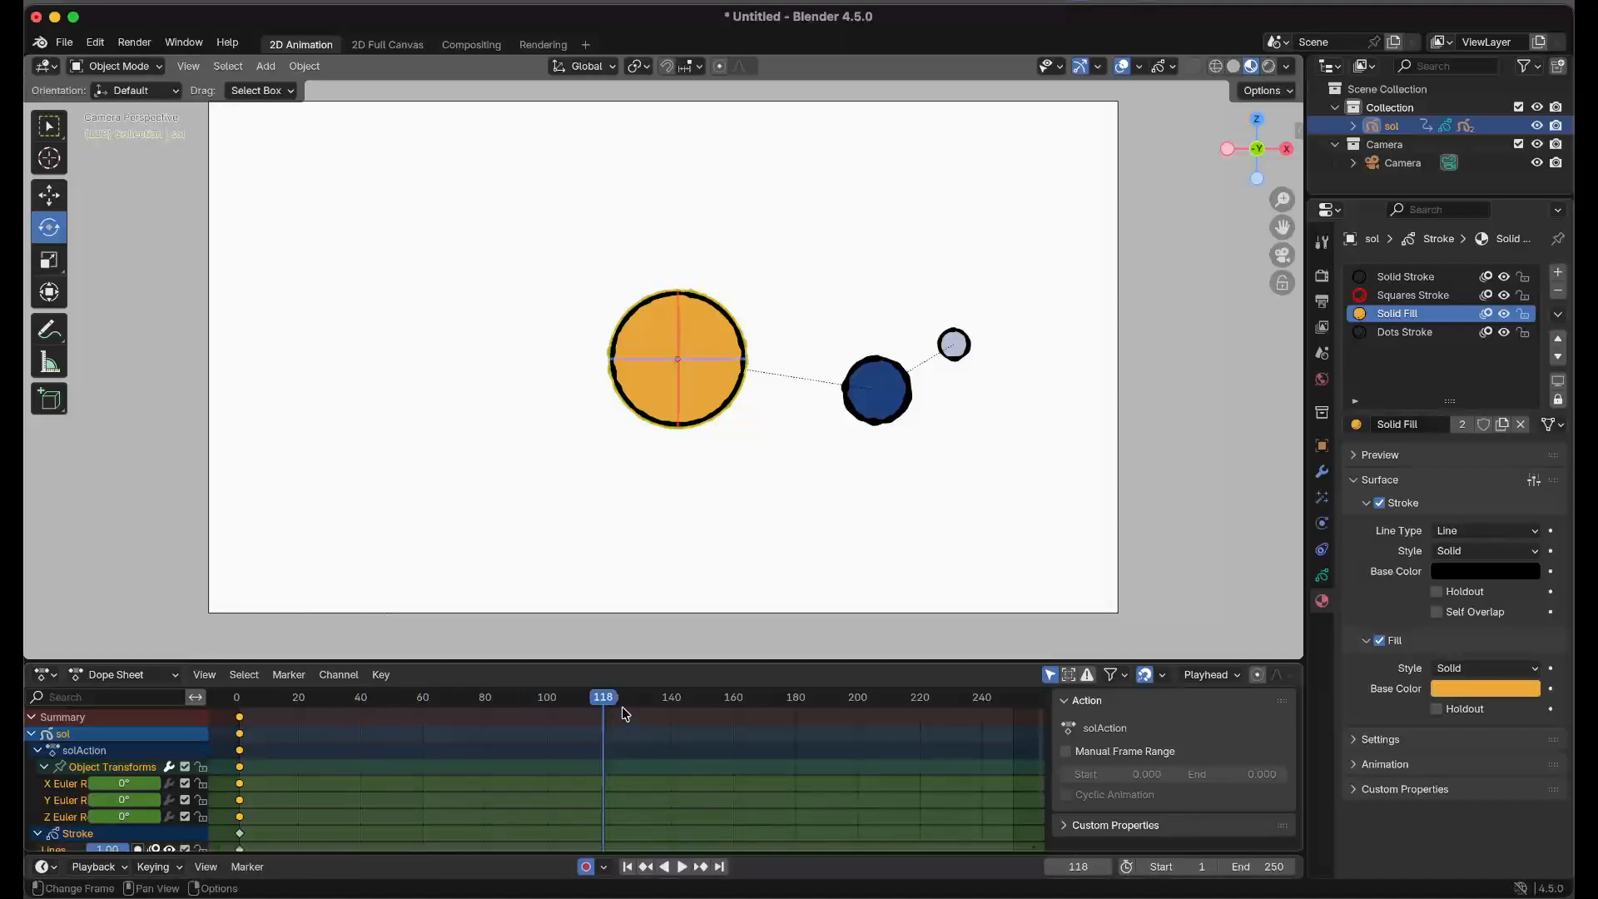
key("Right")
key("Right")
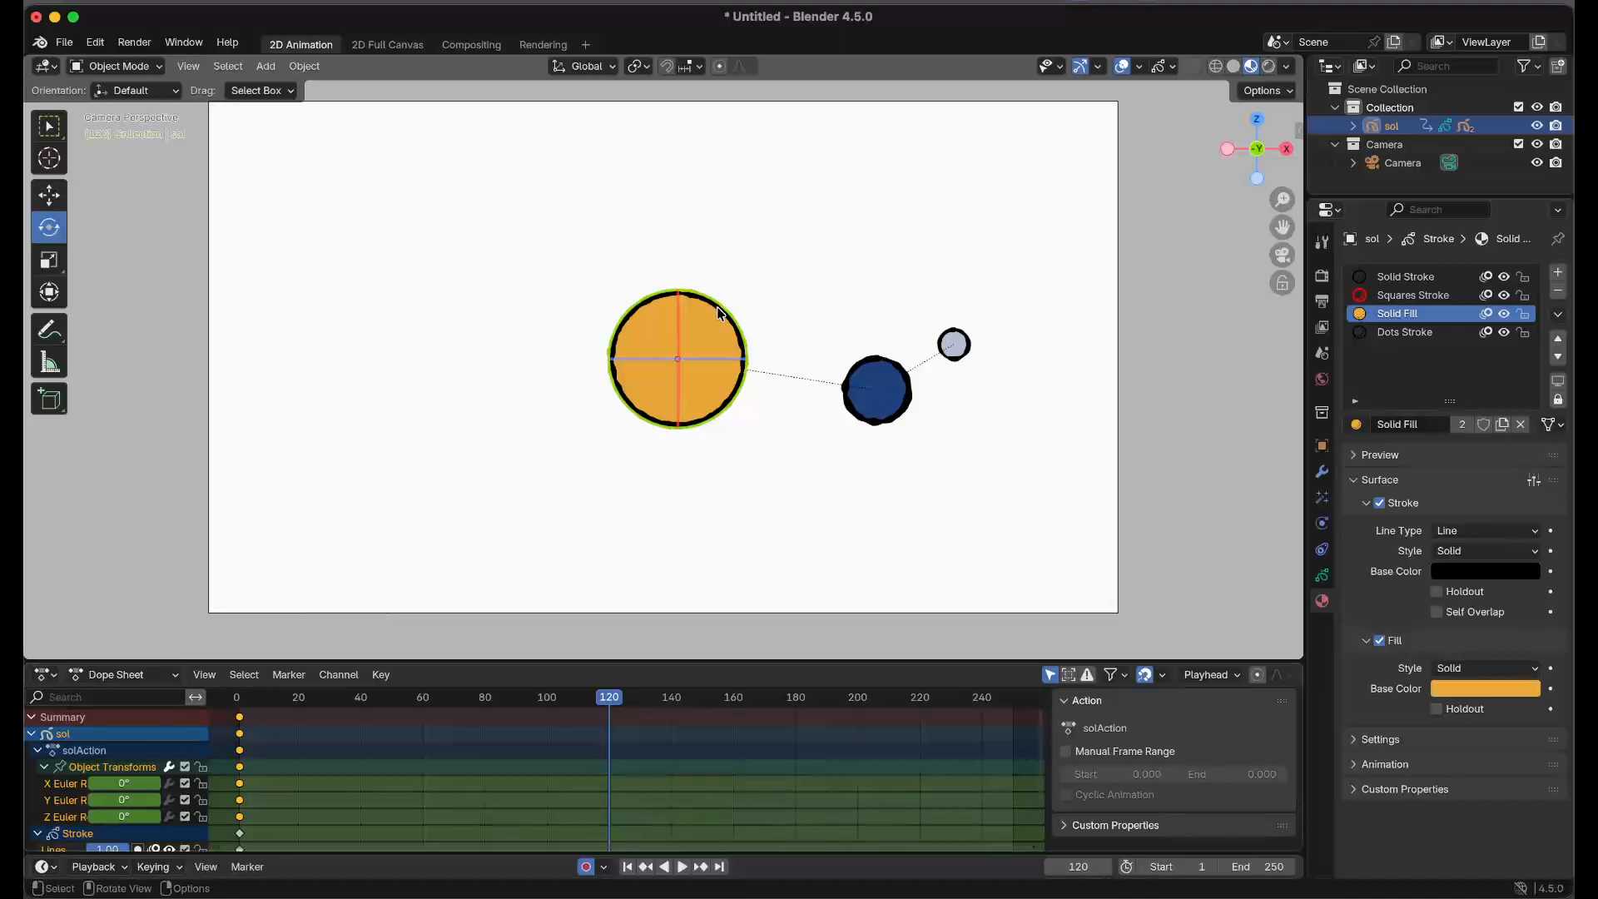
left_click_drag(720, 312, 742, 263)
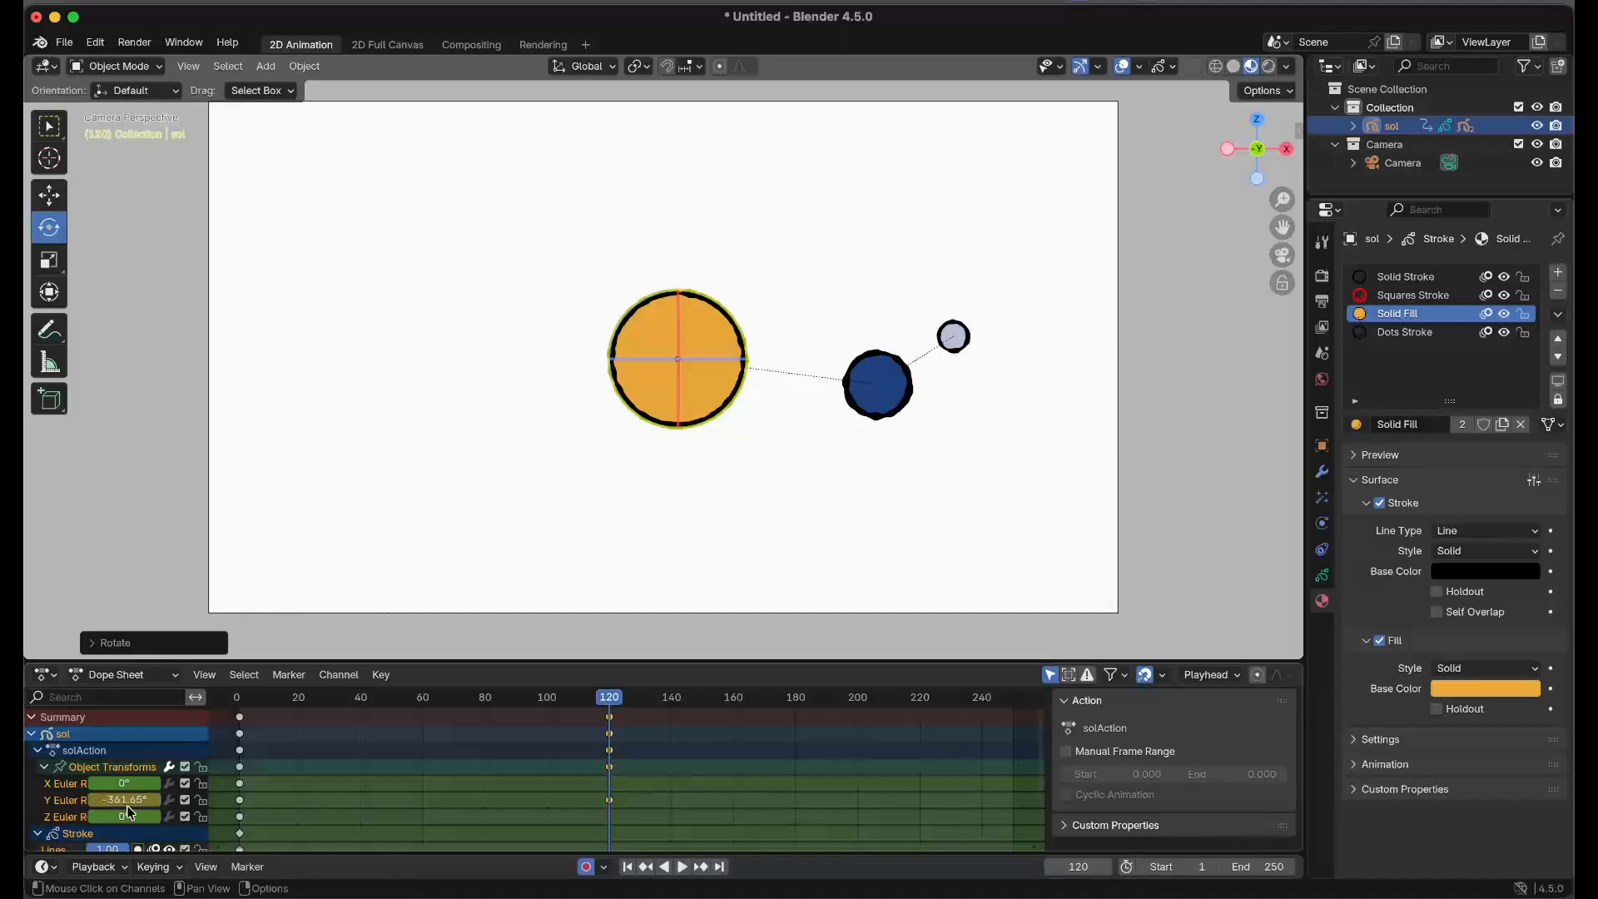
left_click(129, 800)
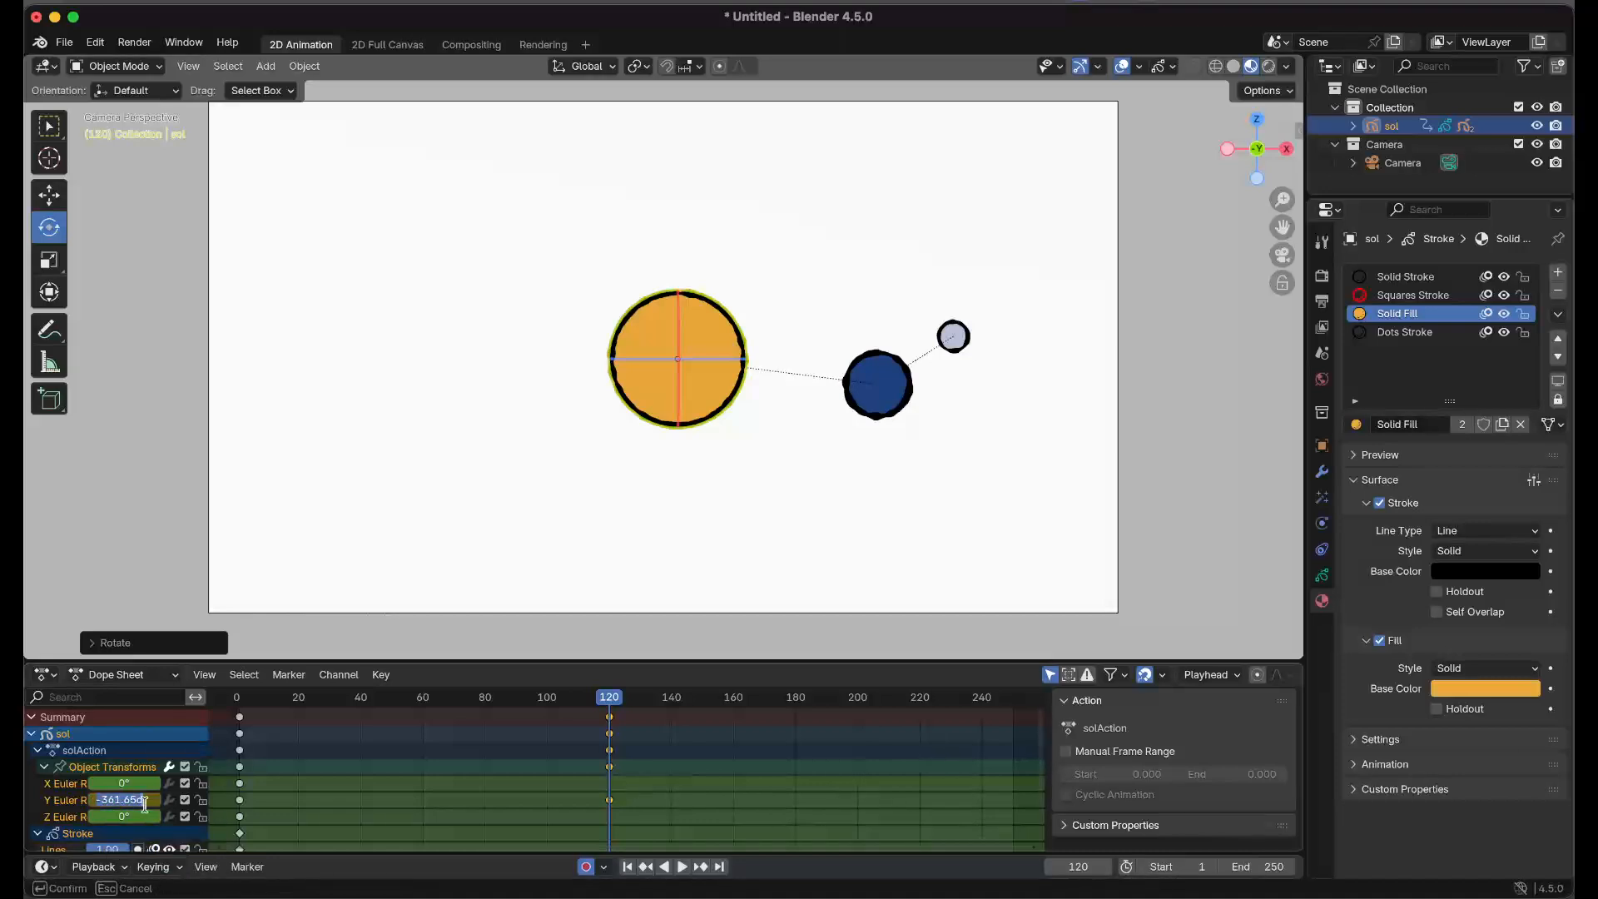
type("-360")
key("Return")
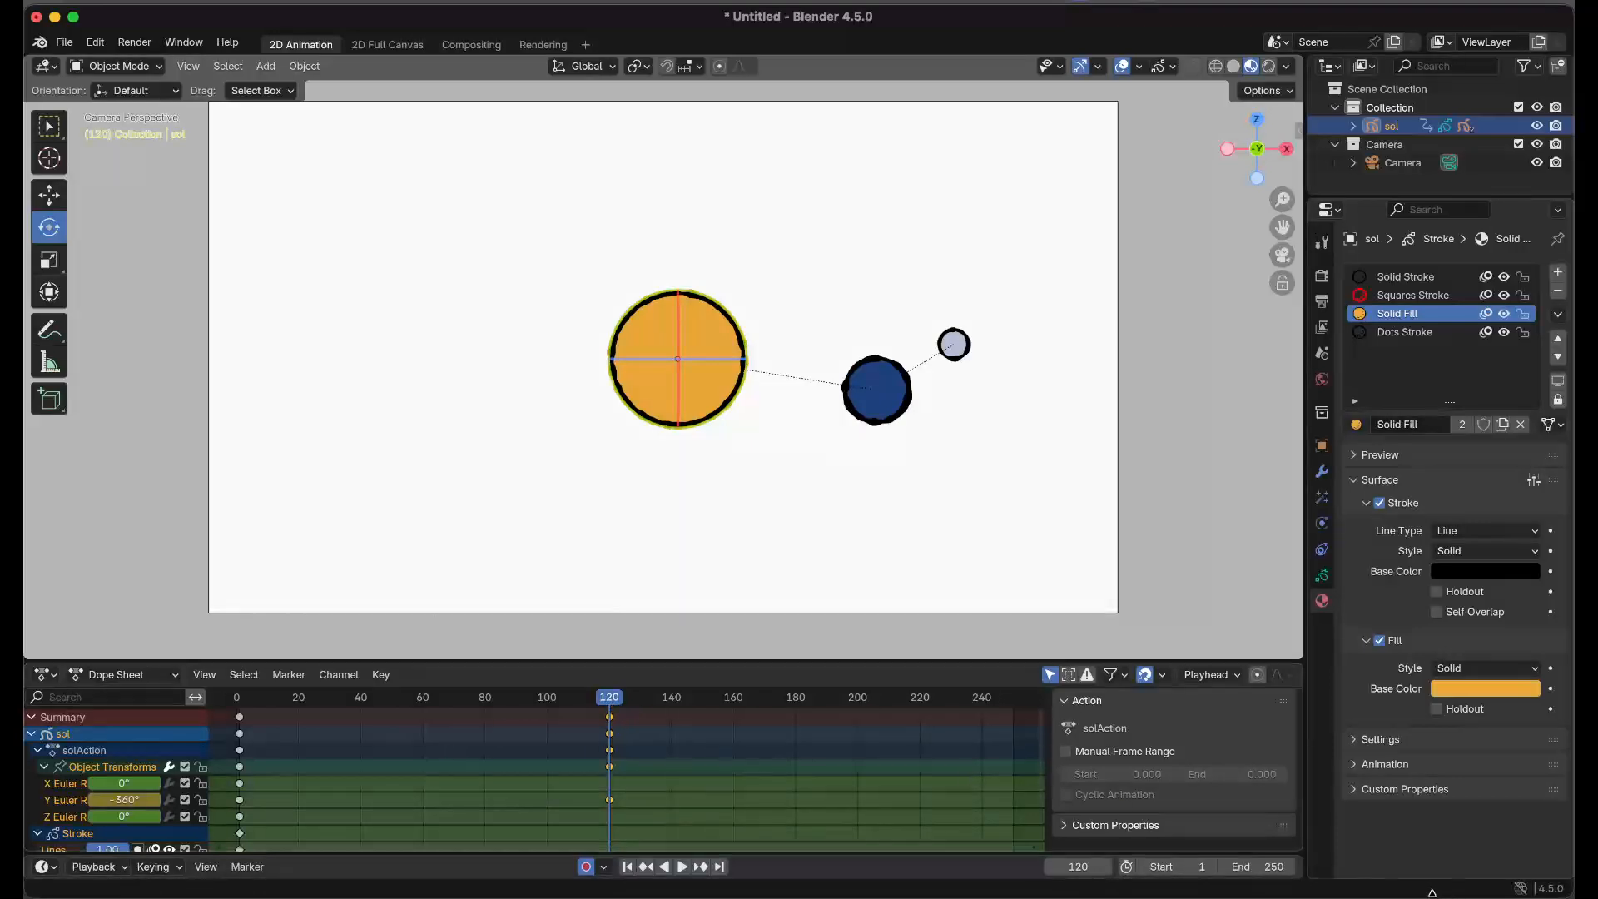
Set the scene's end frame to 119 and play the animation to check sol's rotation.
left_click(1273, 867)
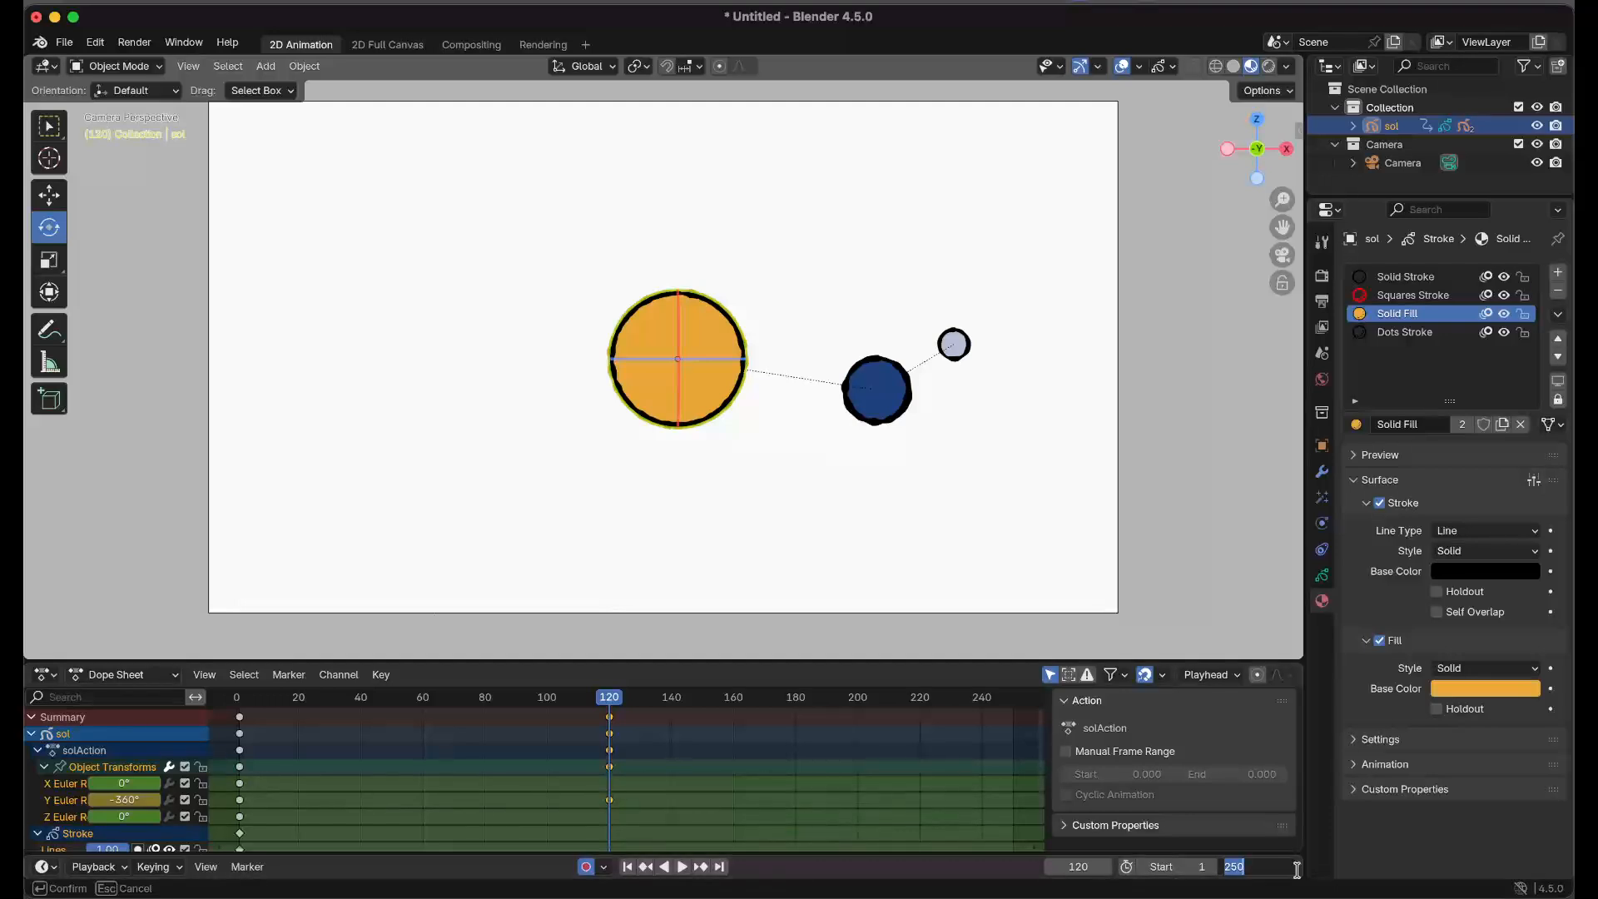
type("119")
key("Return")
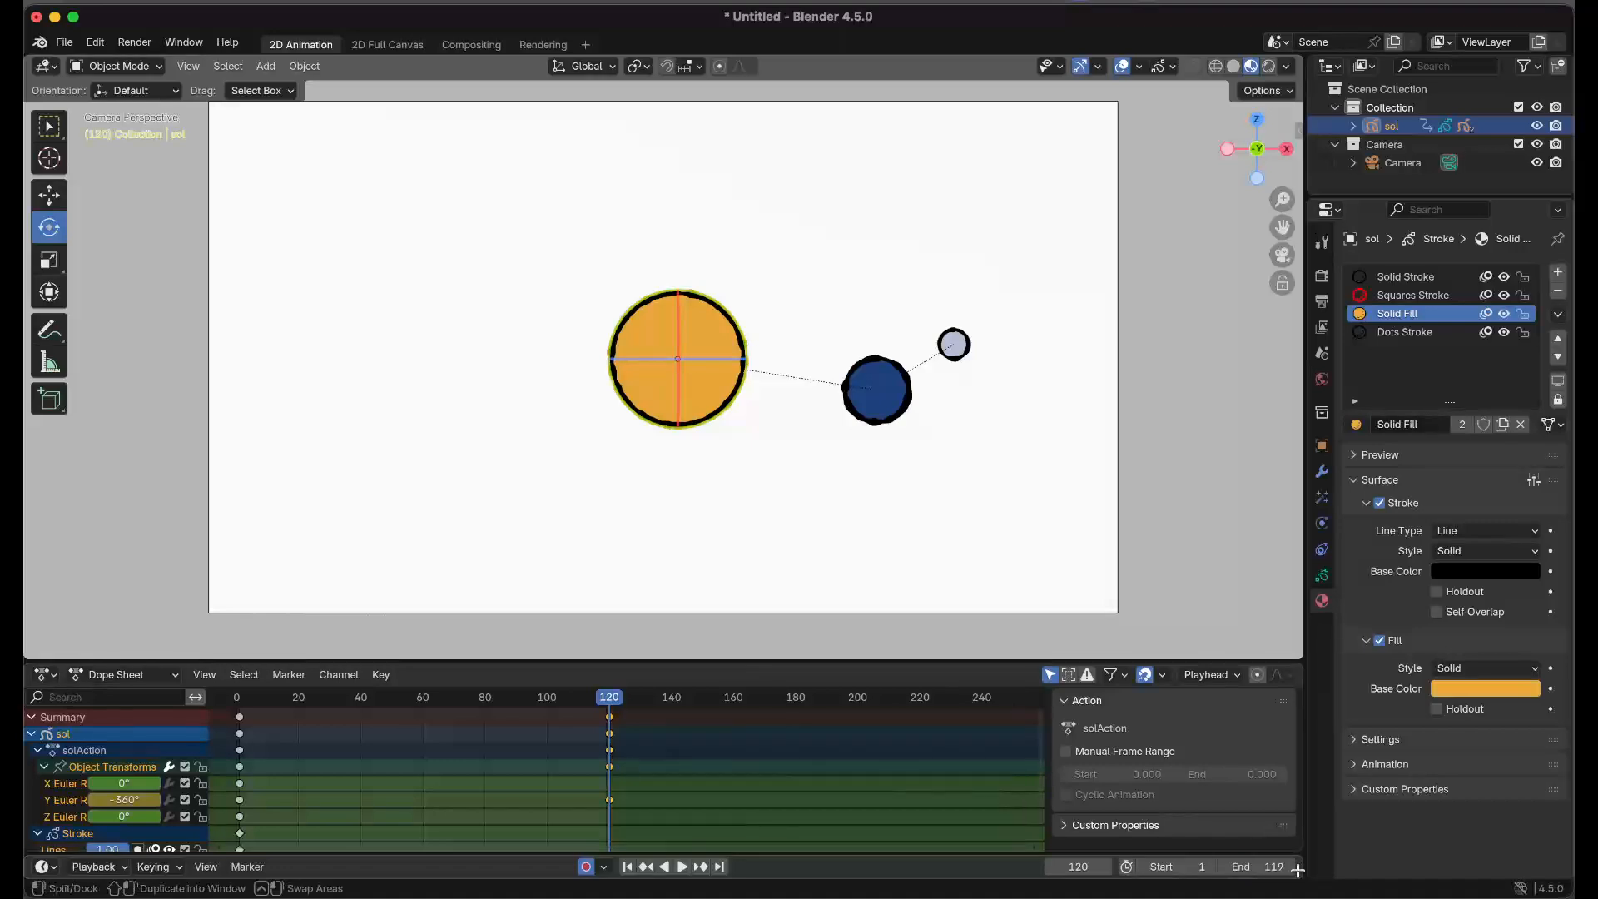
key("space")
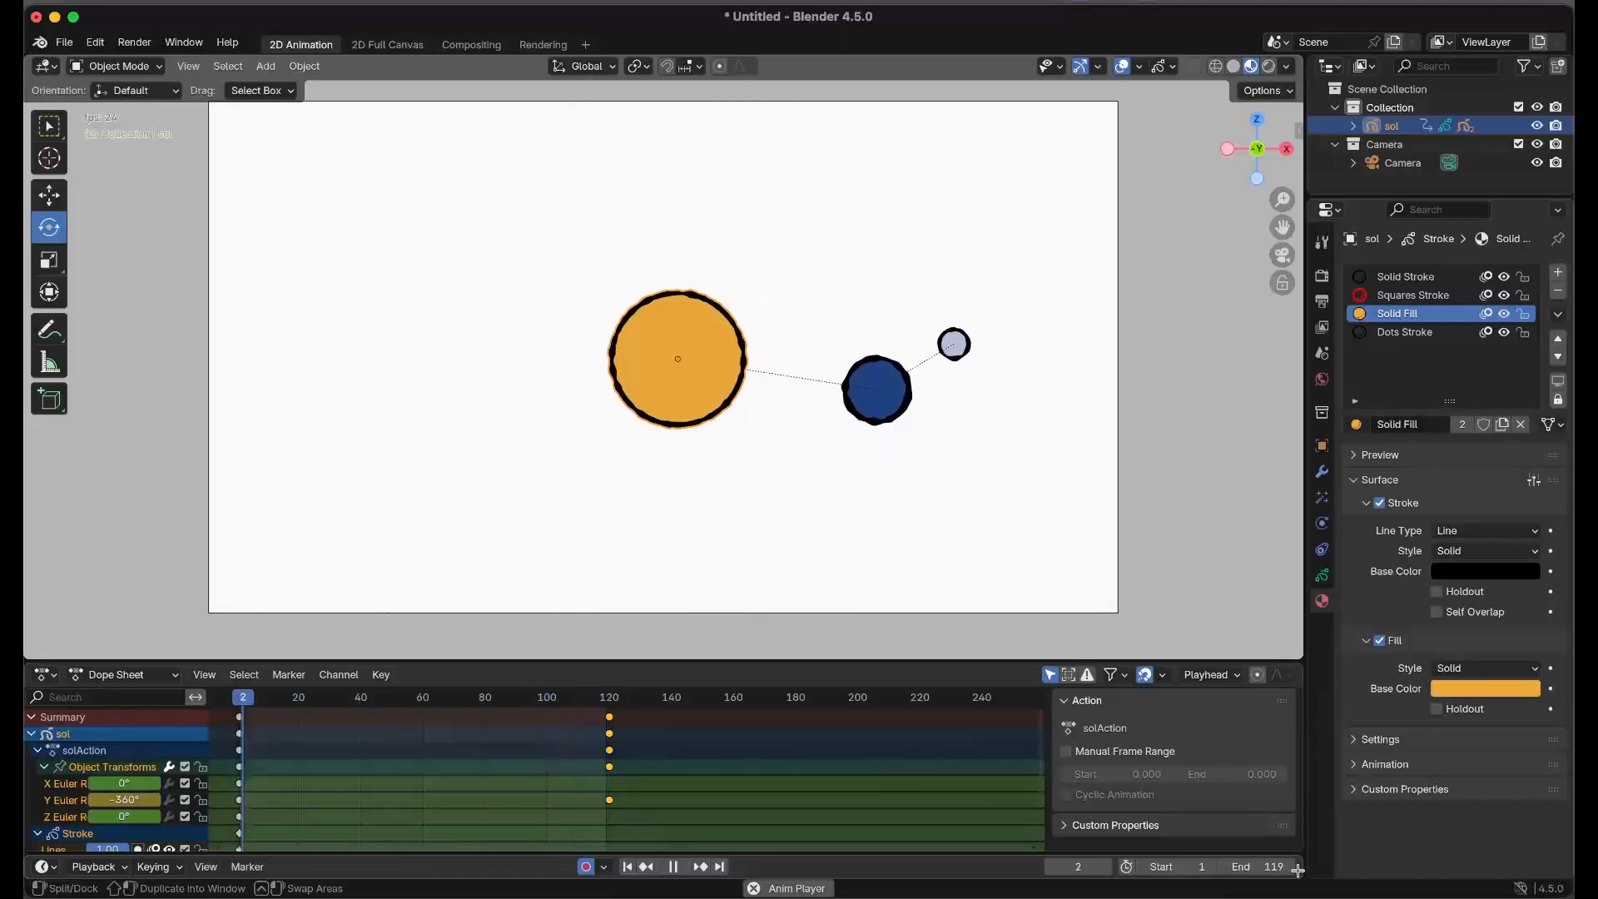
Switch the Dope Sheet area to the Graph Editor, frame all of sol's rotation curves and slightly enlarge the area.
left_click(44, 675)
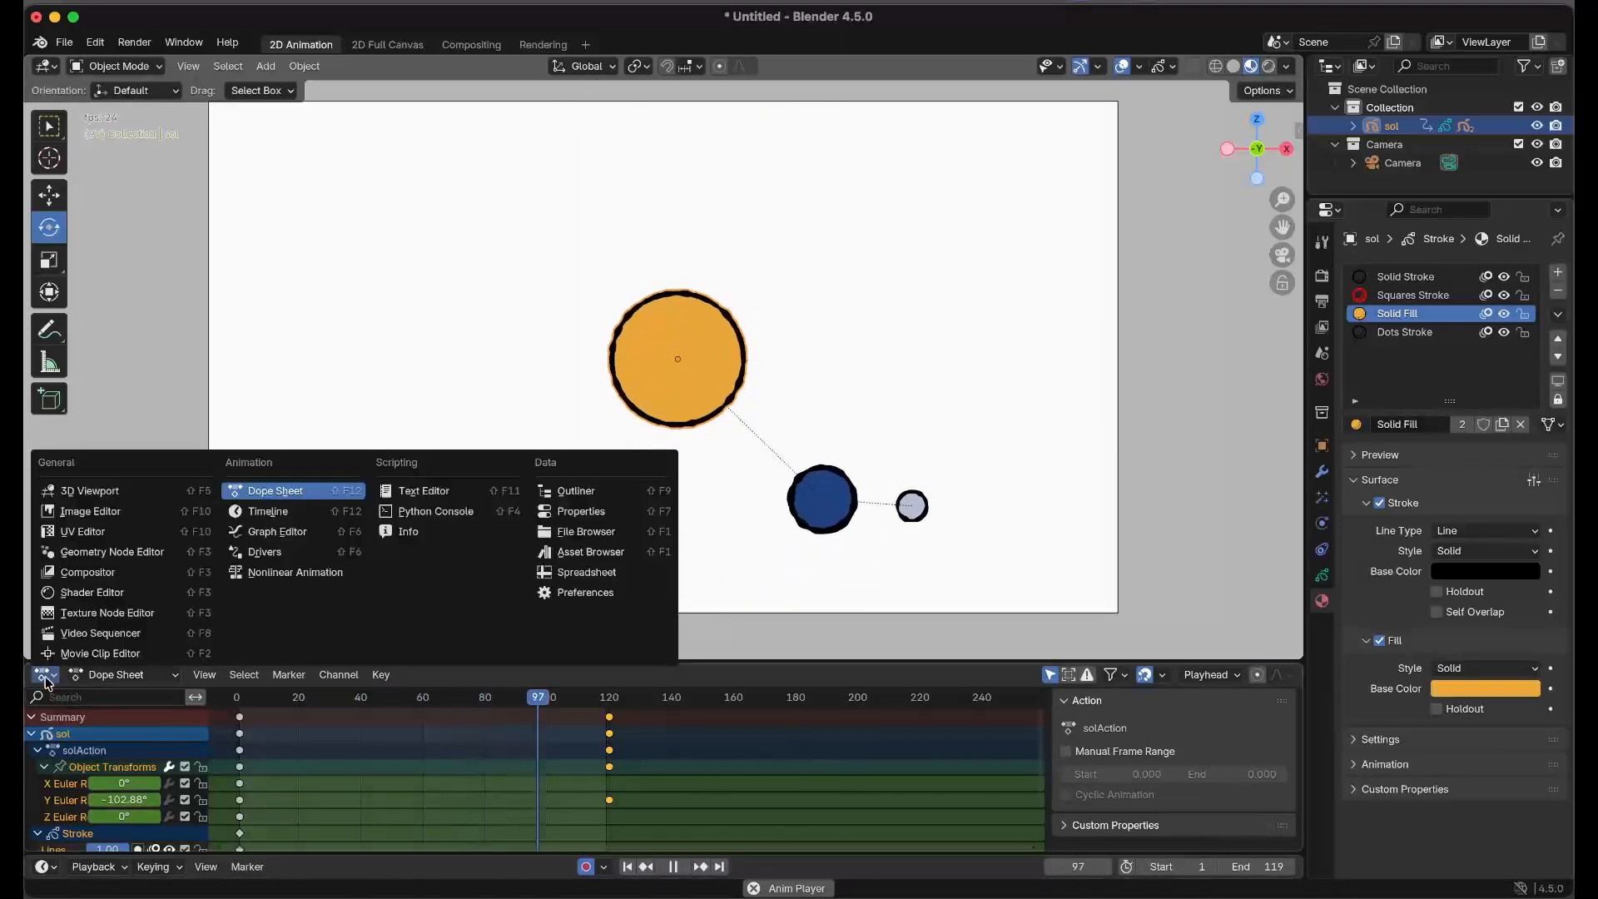
left_click(324, 539)
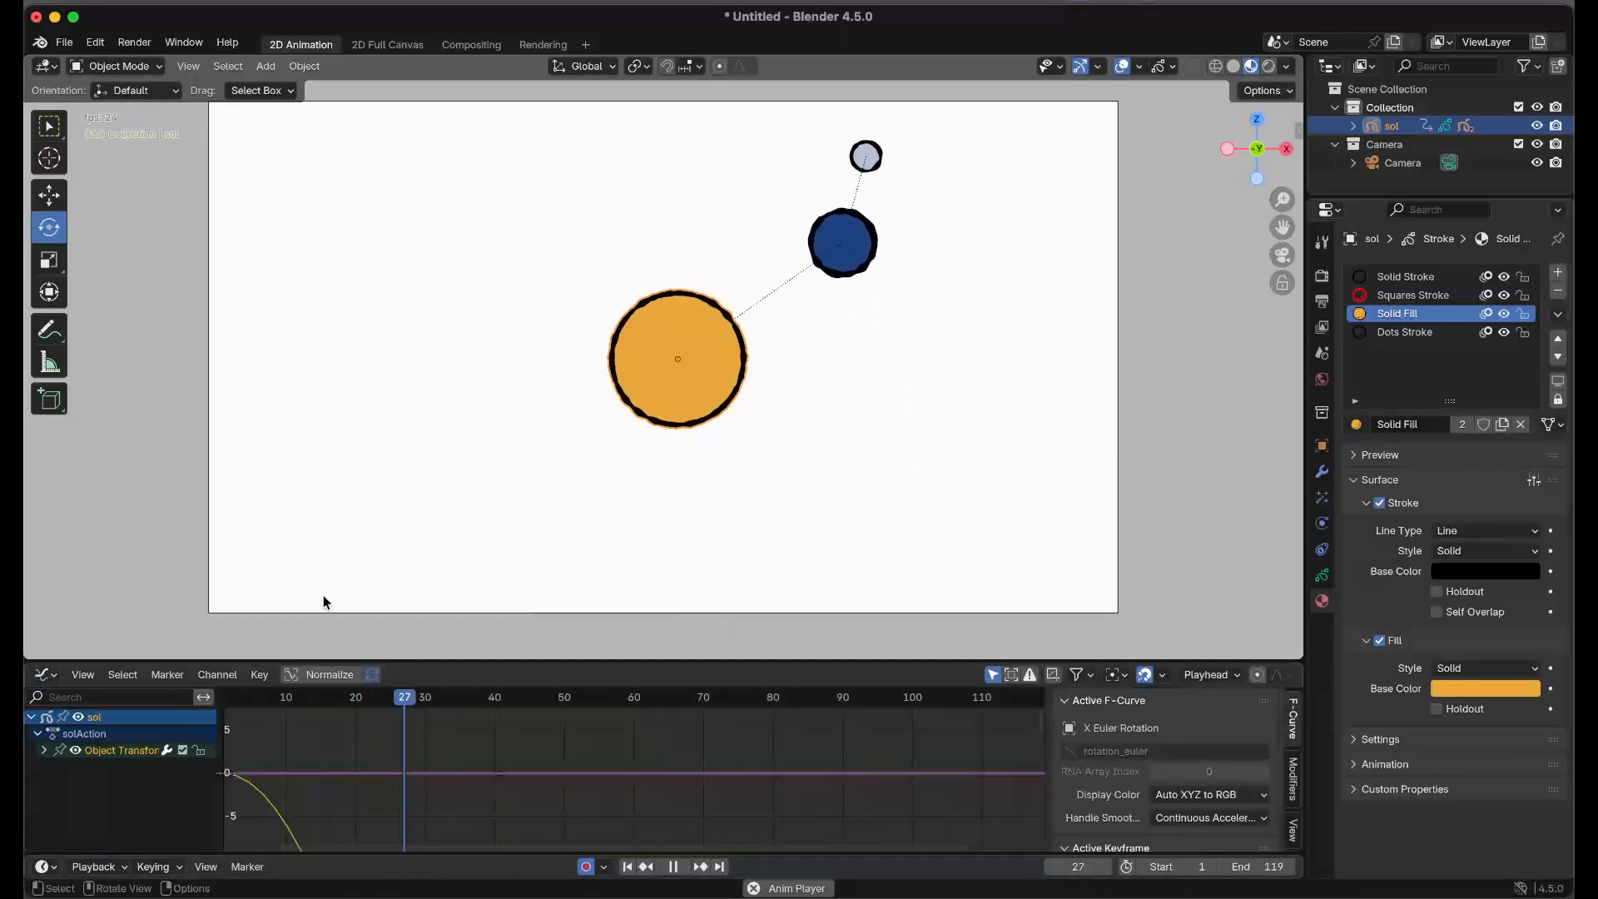
left_click(82, 674)
left_click(160, 283)
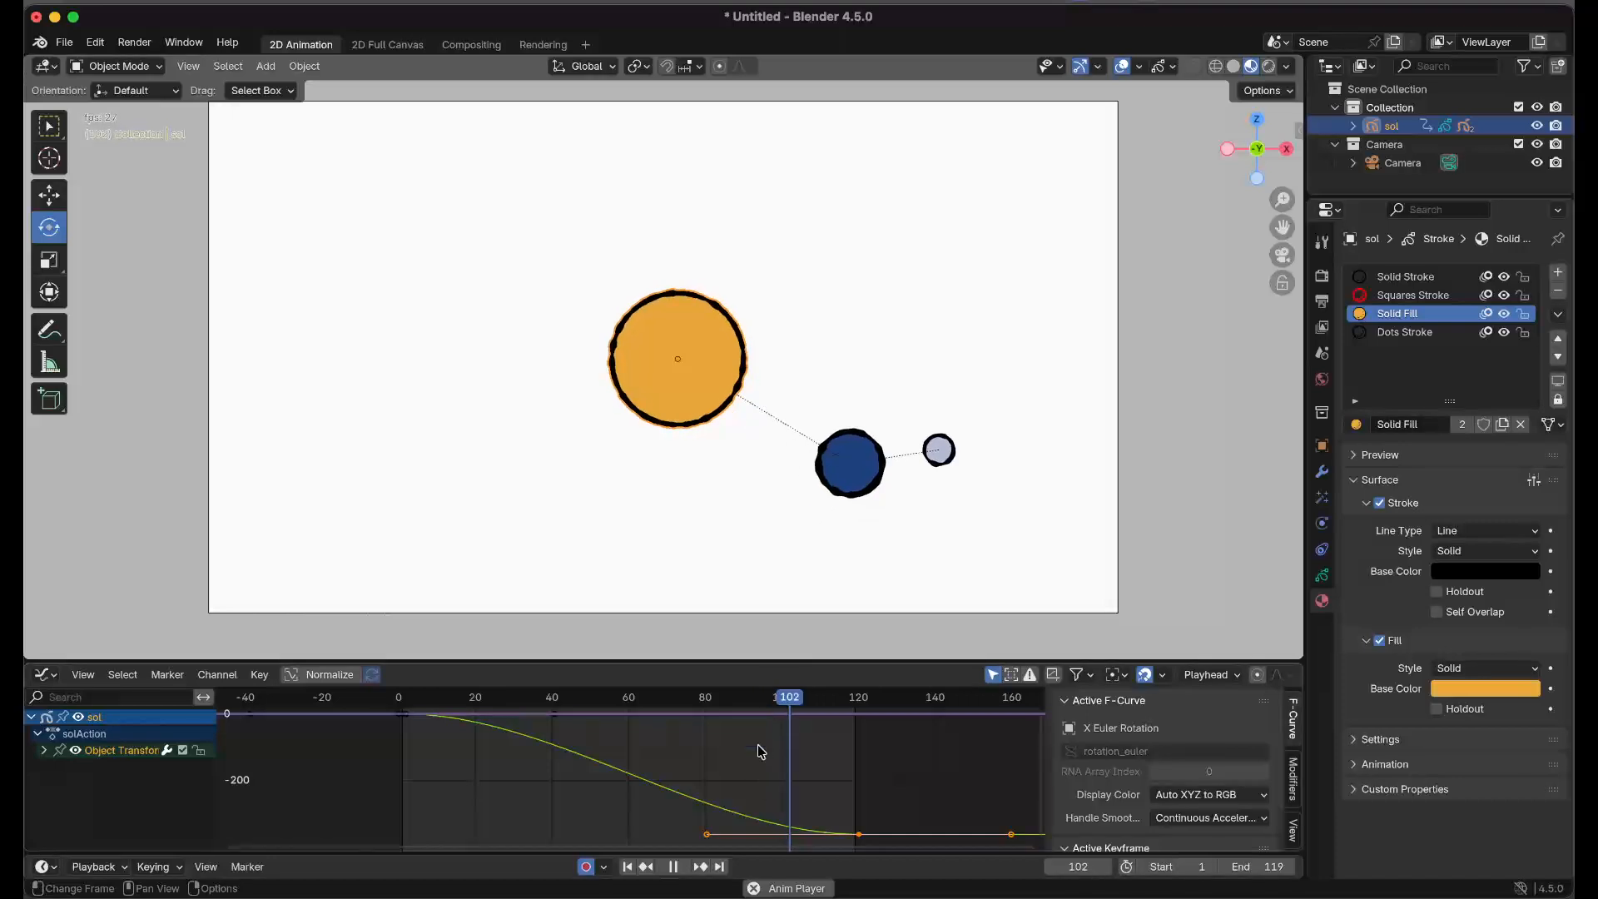
left_click_drag(834, 663, 835, 648)
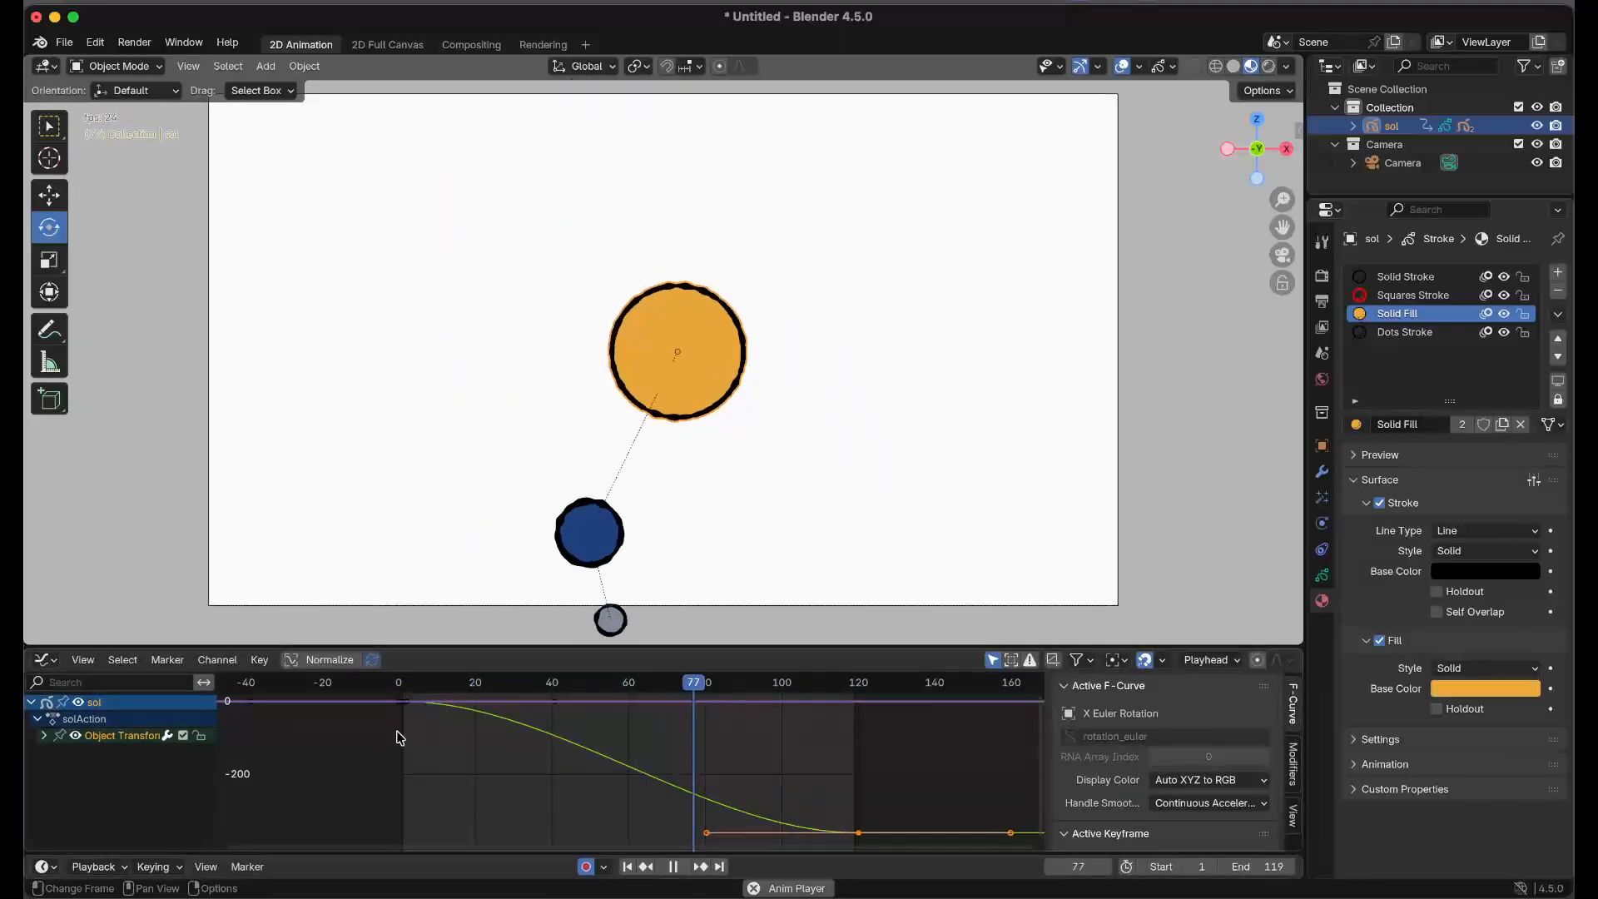
Select all of sol's rotation keyframes, set their handle type to Vector and stop the playback.
left_click_drag(365, 683, 870, 857)
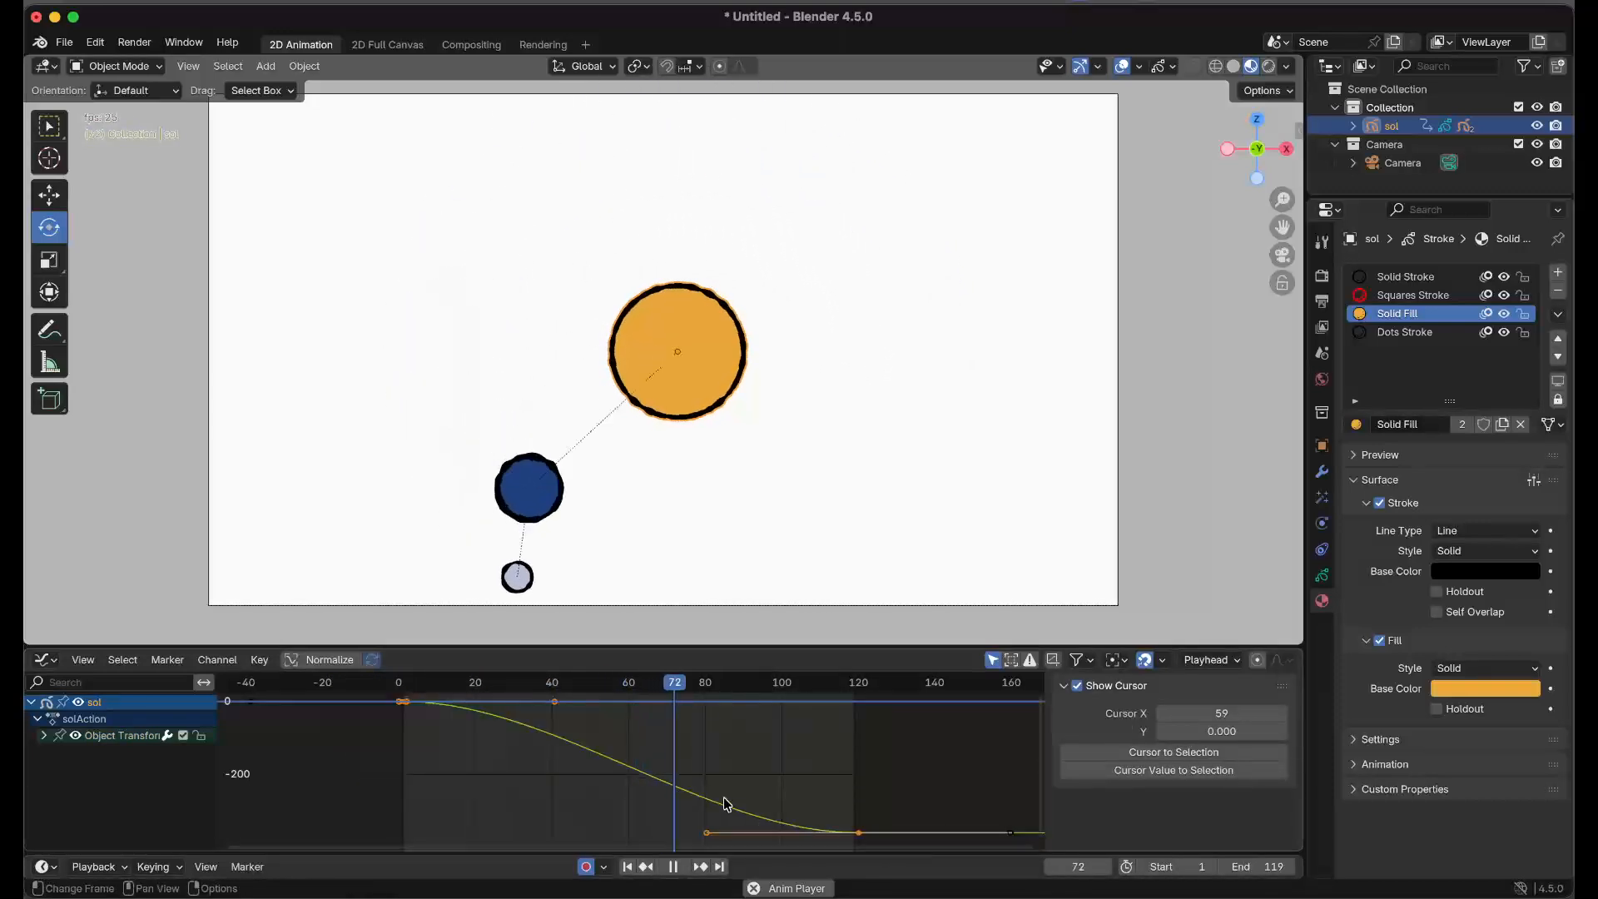
key("v")
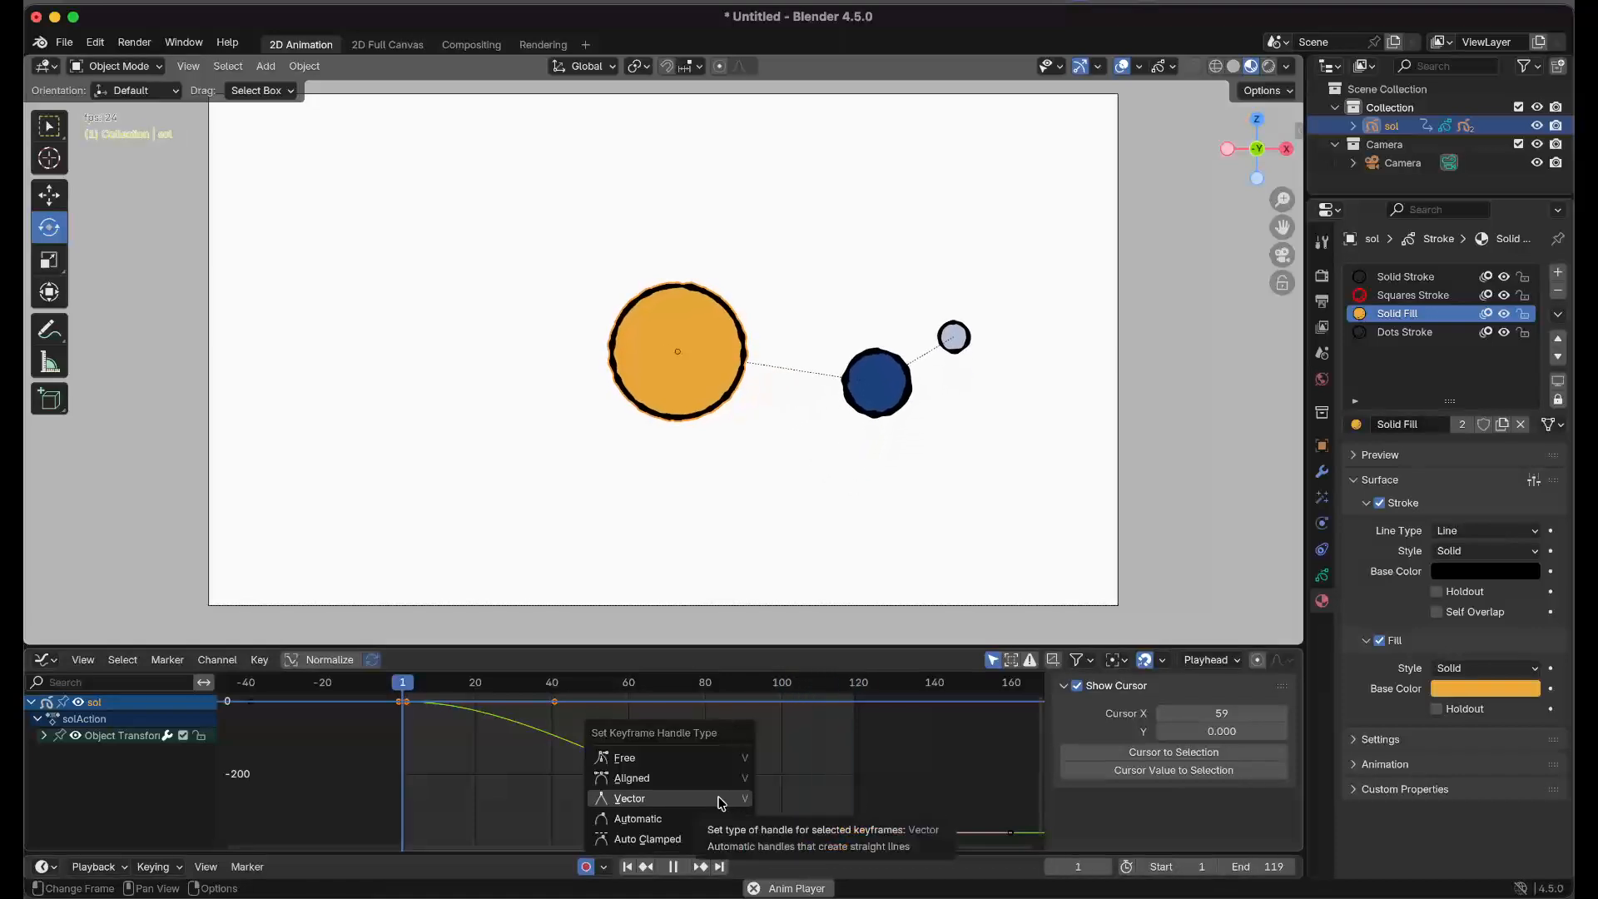
left_click(724, 799)
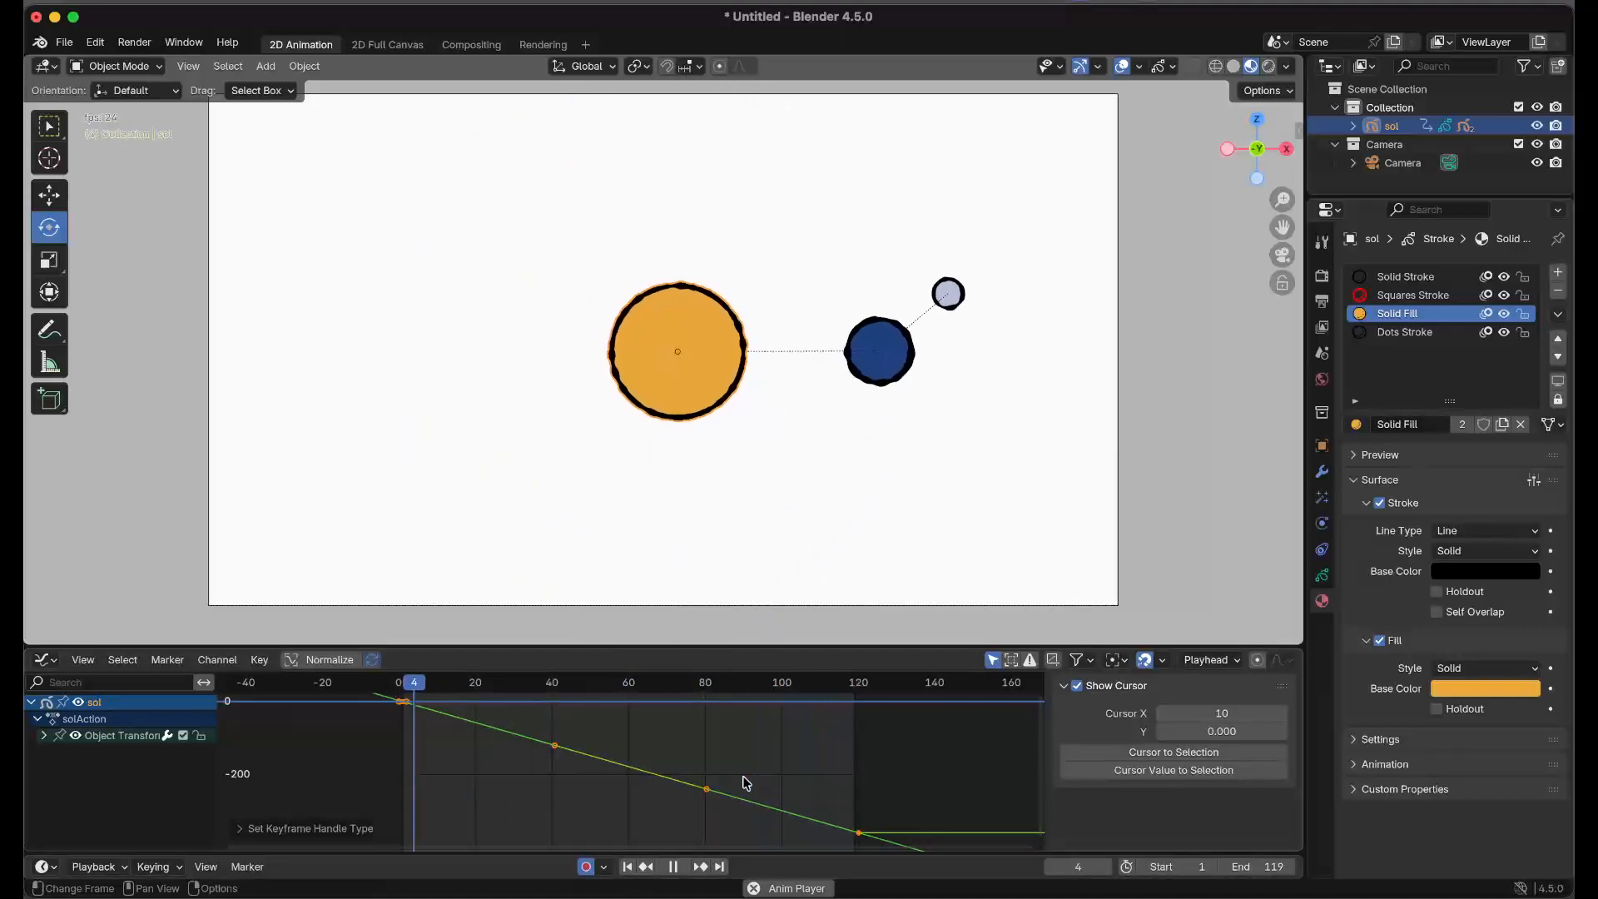
key("space")
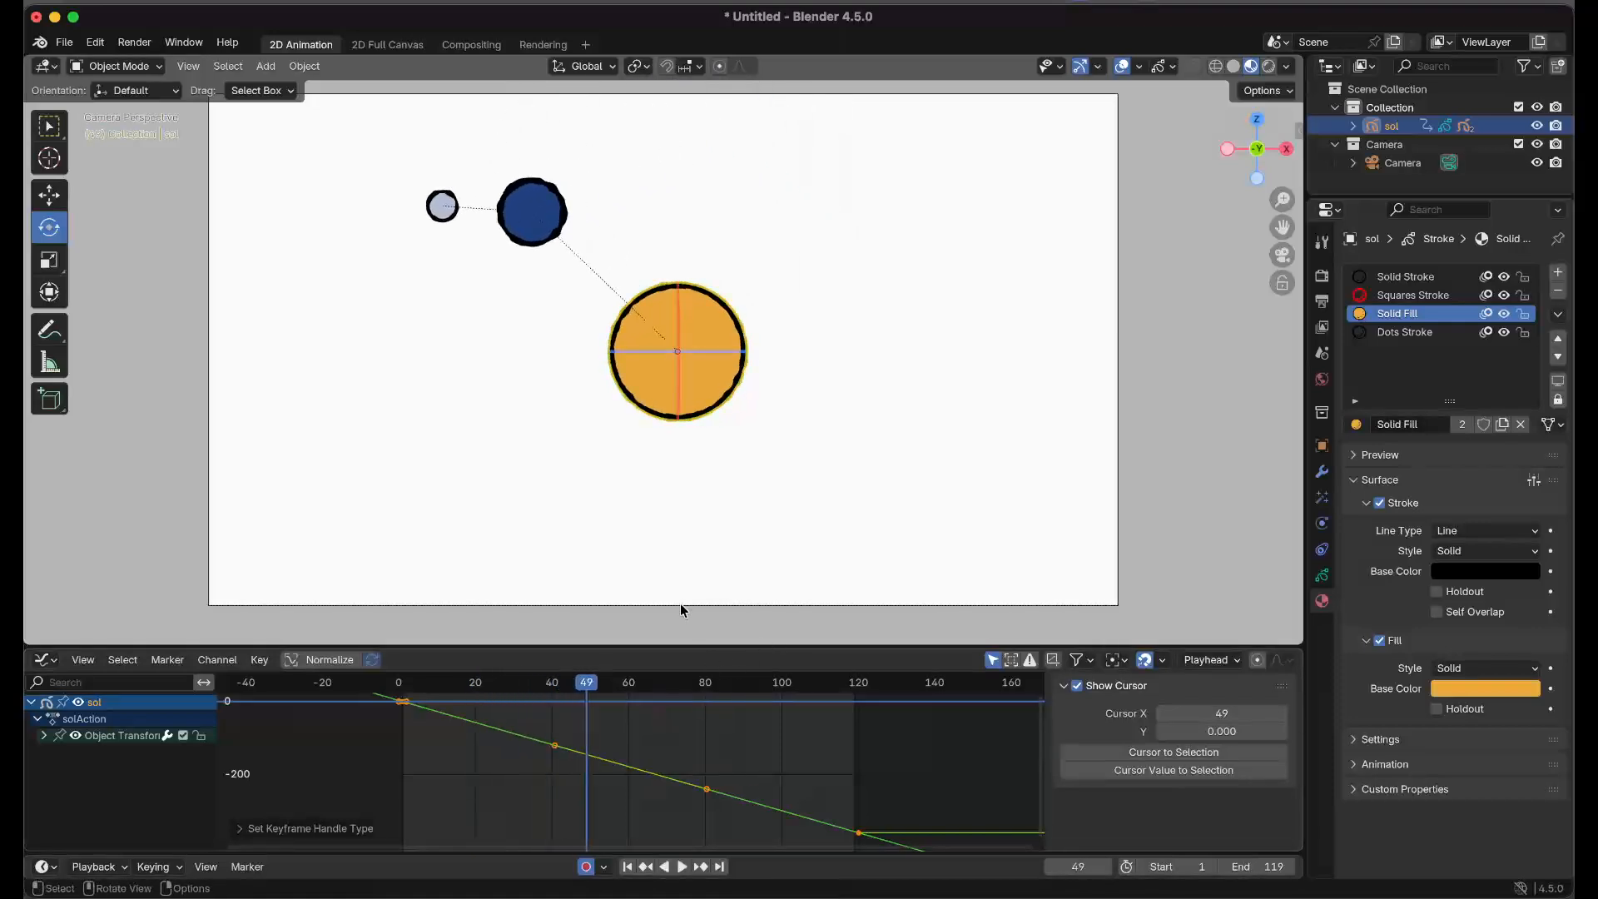
Select terra at frame 1 and rotate it slightly about its Y axis to auto-key its rotation.
left_click(512, 241)
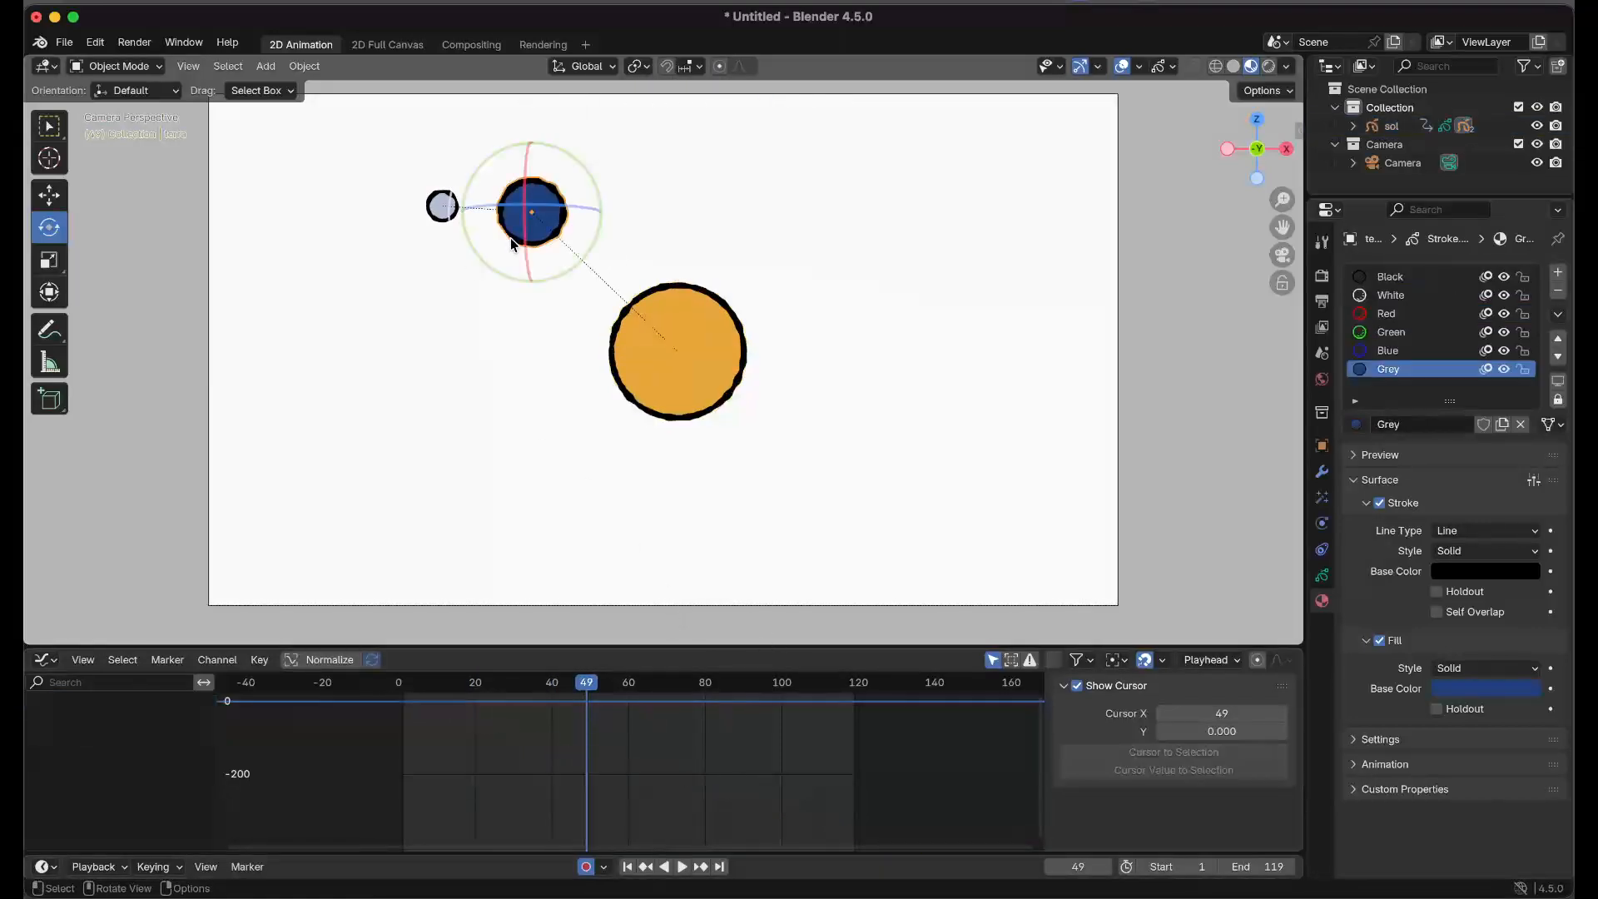
left_click_drag(586, 683, 406, 695)
key("space")
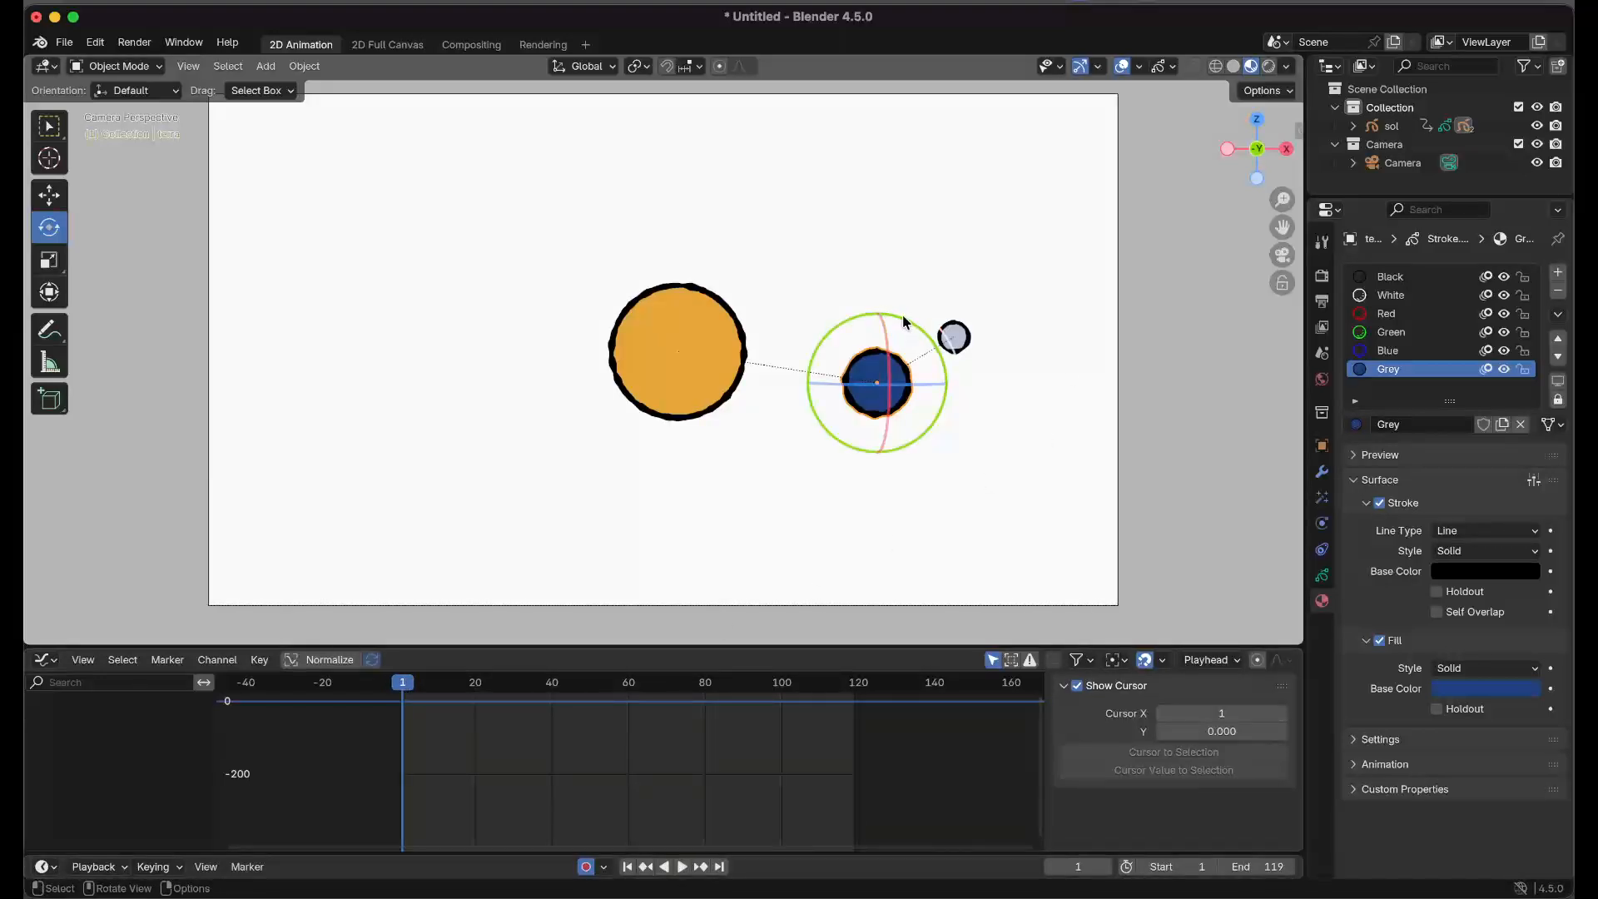
left_click_drag(902, 314, 902, 315)
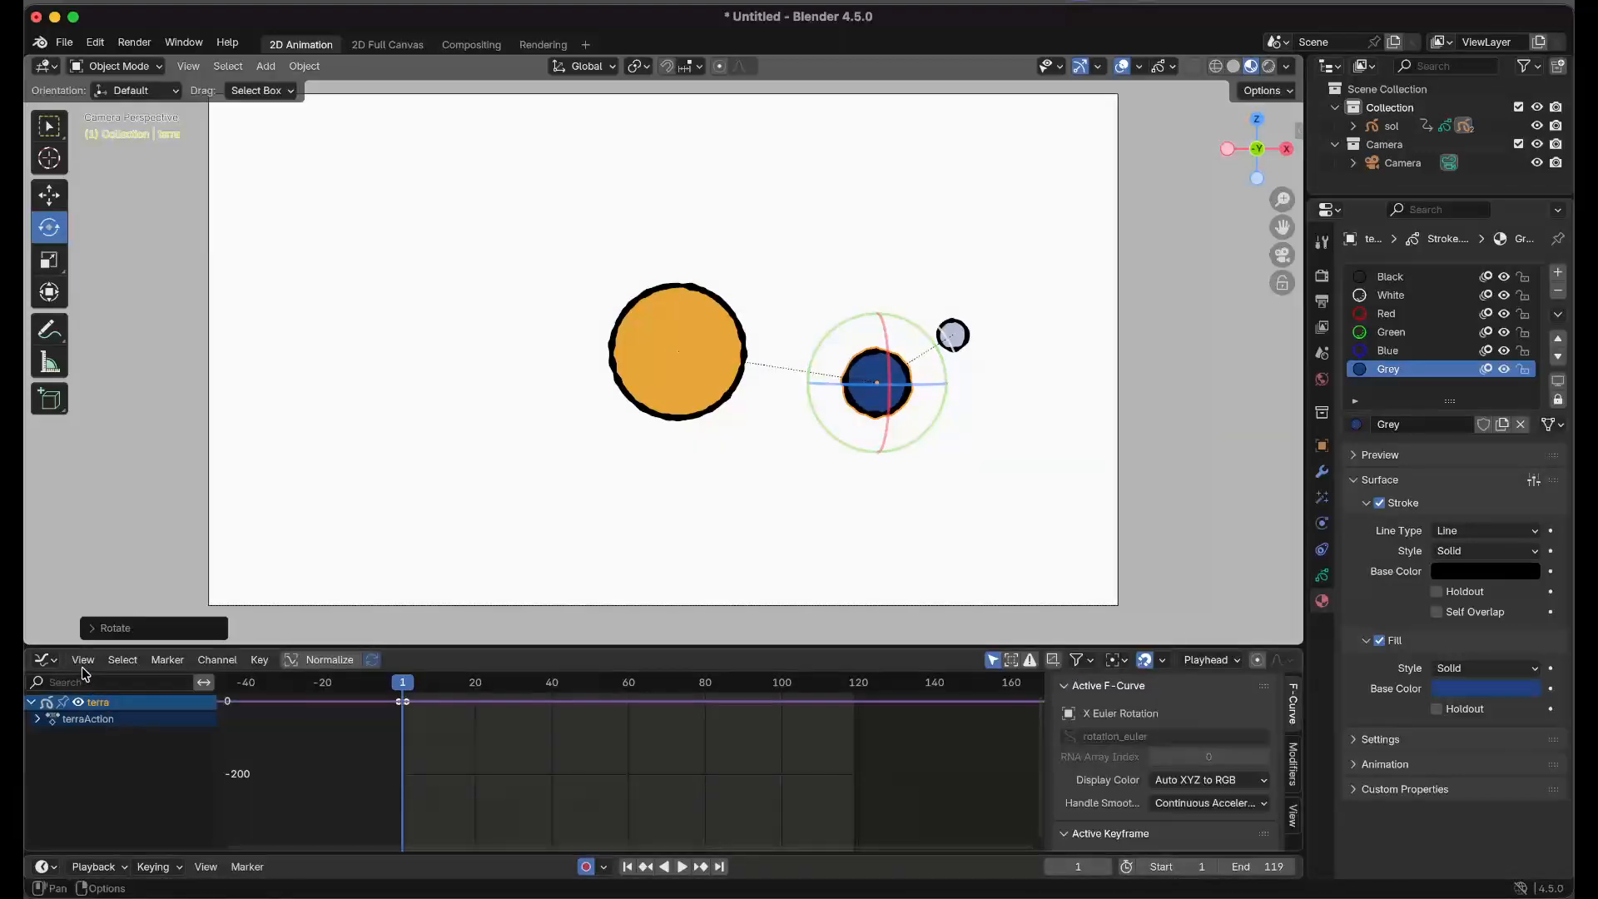
Return to the Dope Sheet, expand terra's Object Transforms channels and set the Y Euler Rotation to 0° at frame 1.
left_click(46, 659)
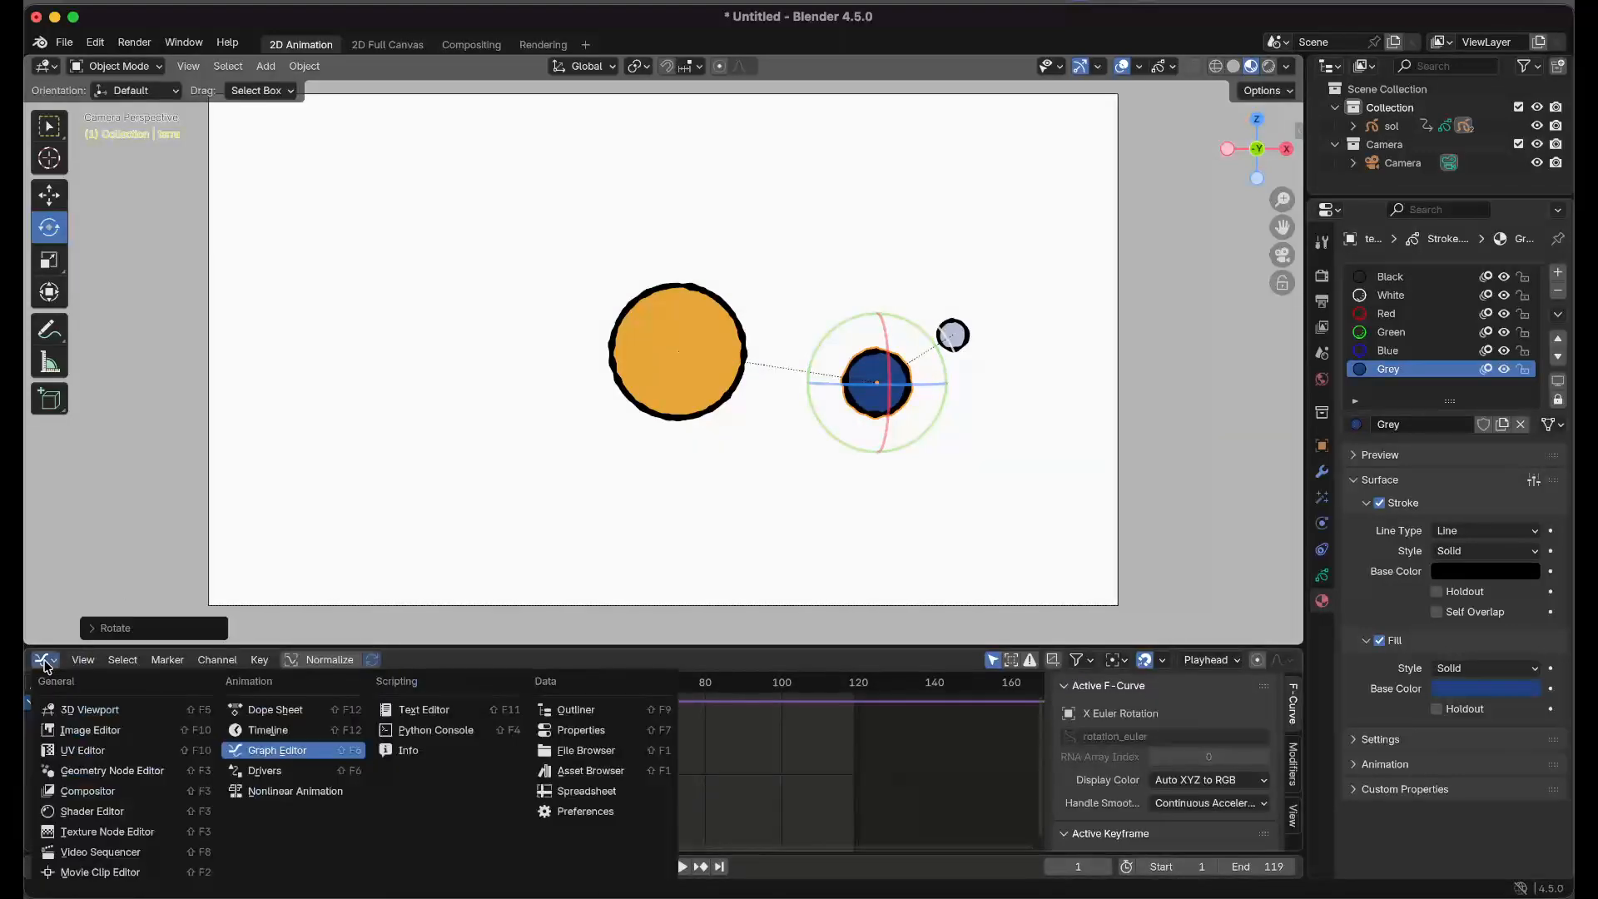
left_click(348, 718)
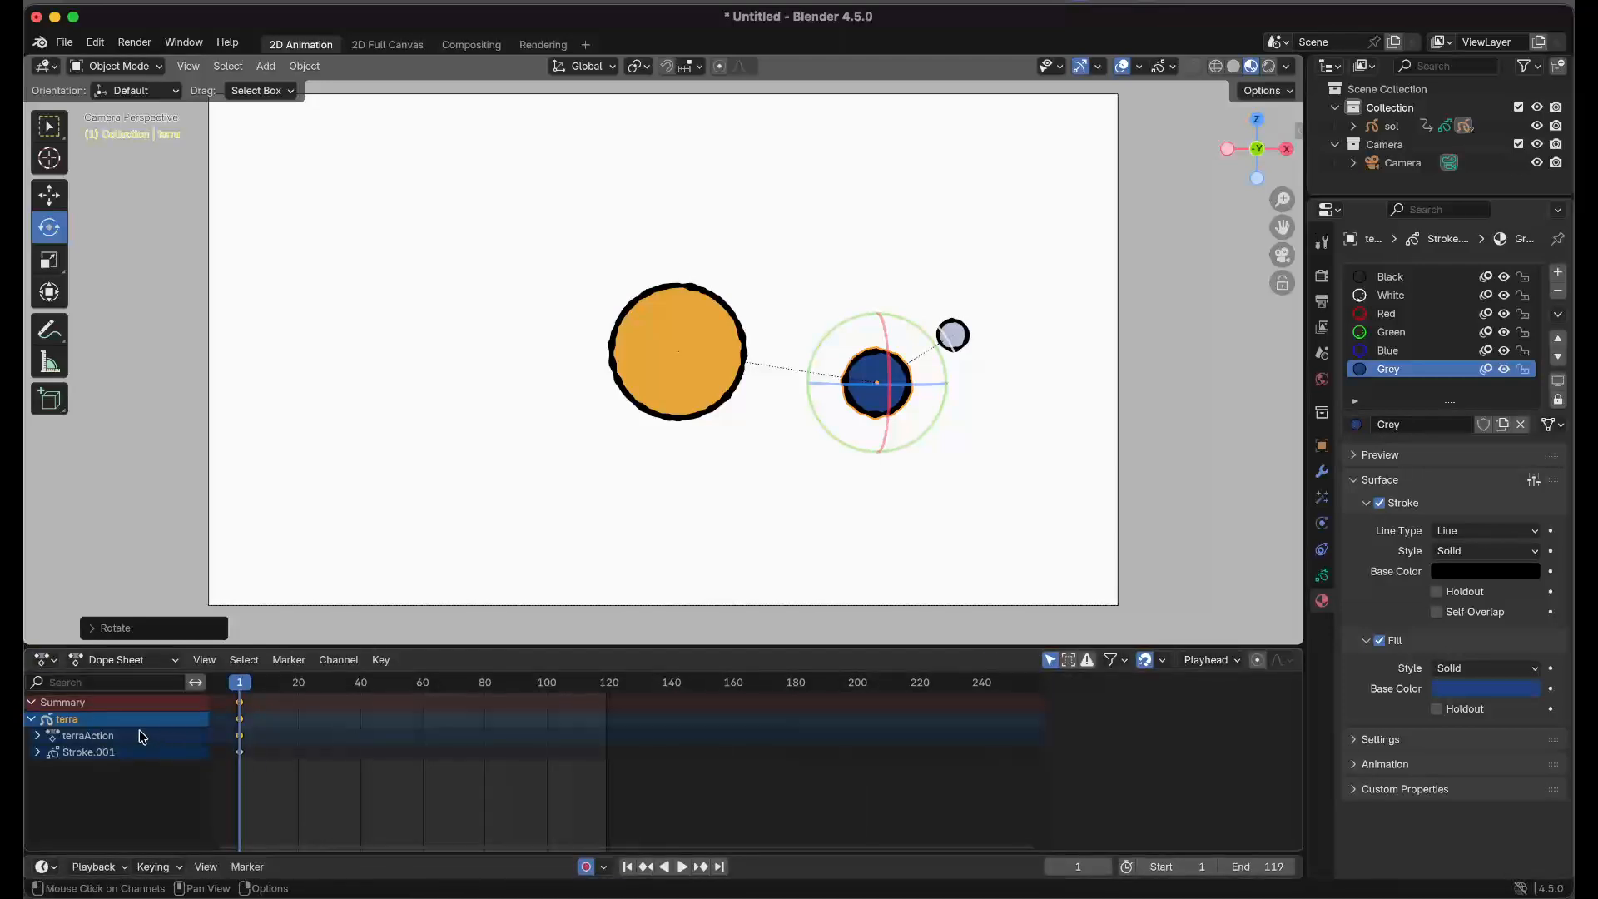
left_click(37, 735)
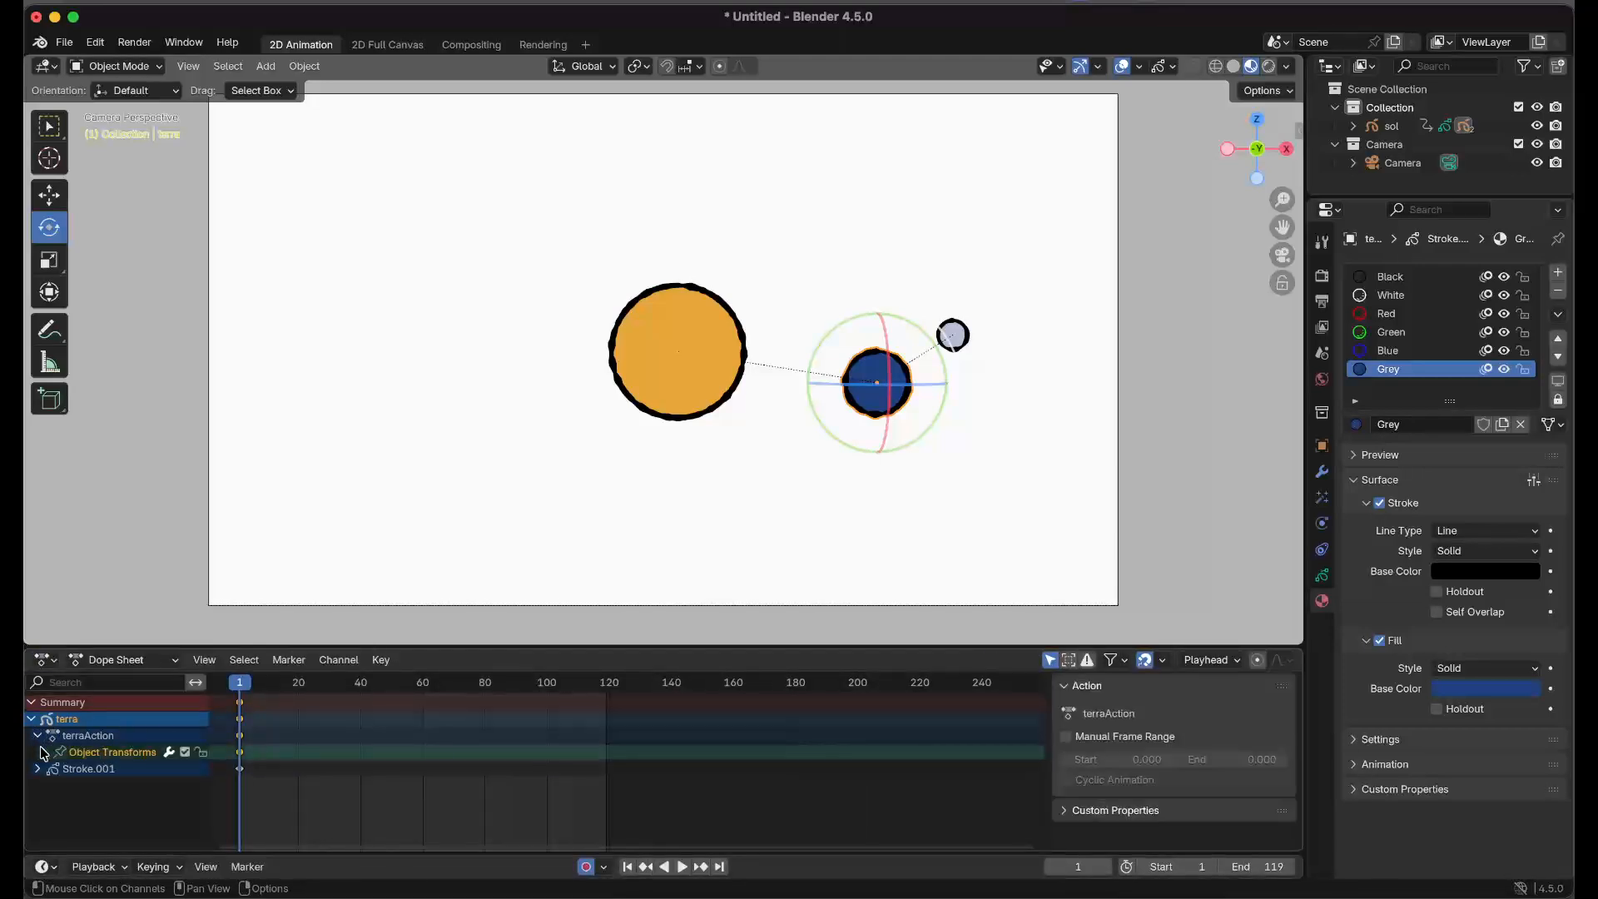
left_click(44, 752)
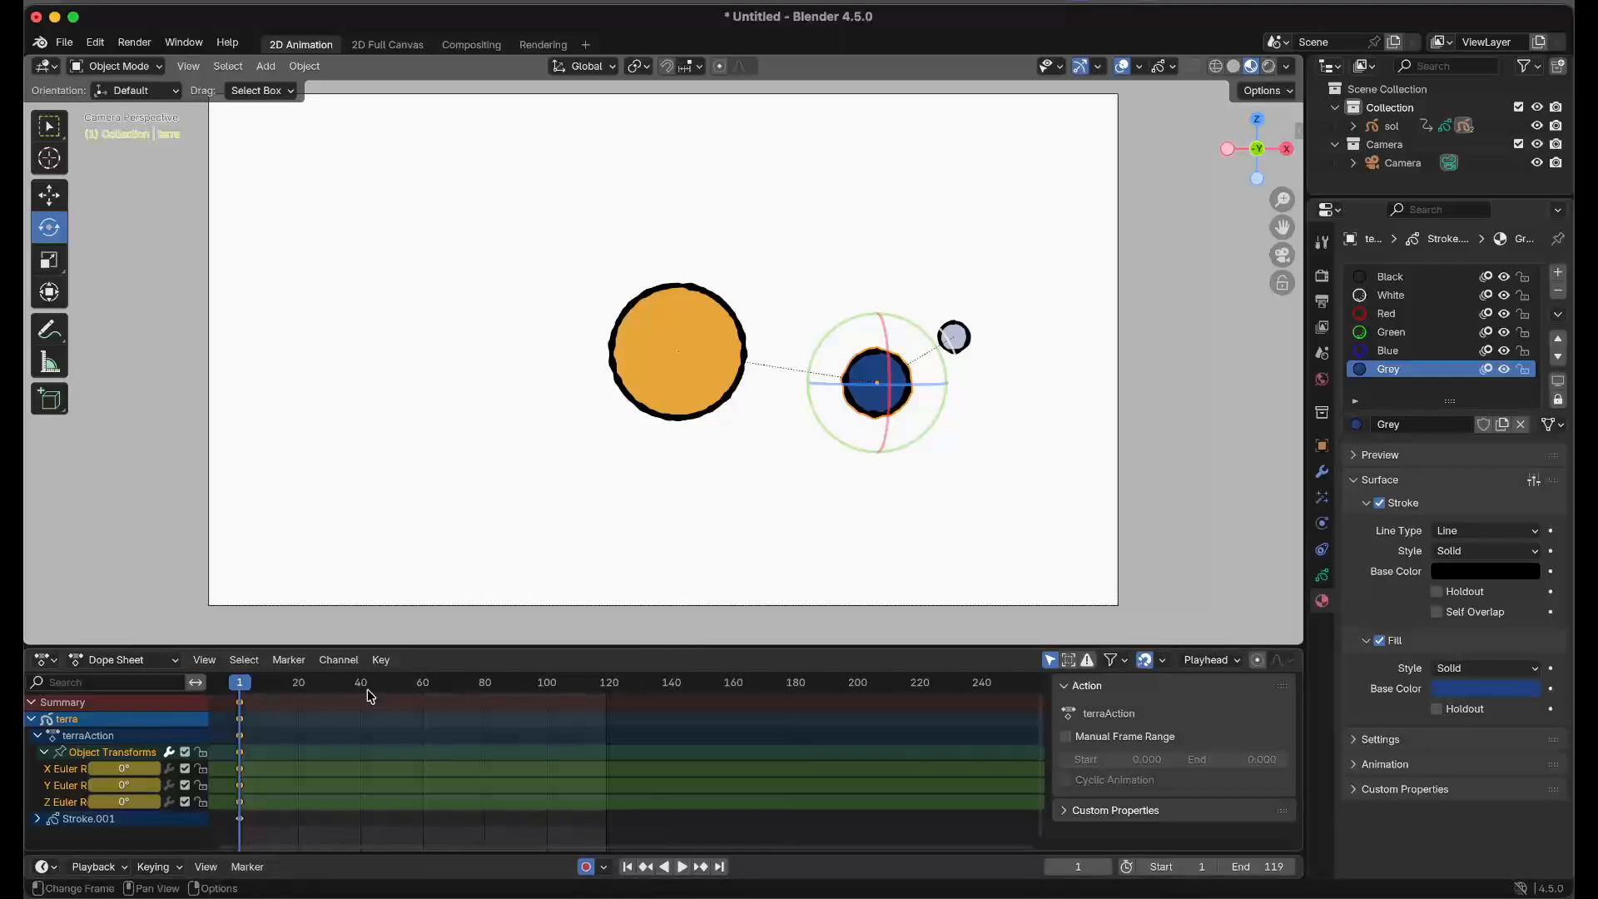
Rotate terra about its Y axis at frame 120 to auto-key it, and set that key's Y Euler Rotation to -360°.
left_click_drag(248, 689, 614, 709)
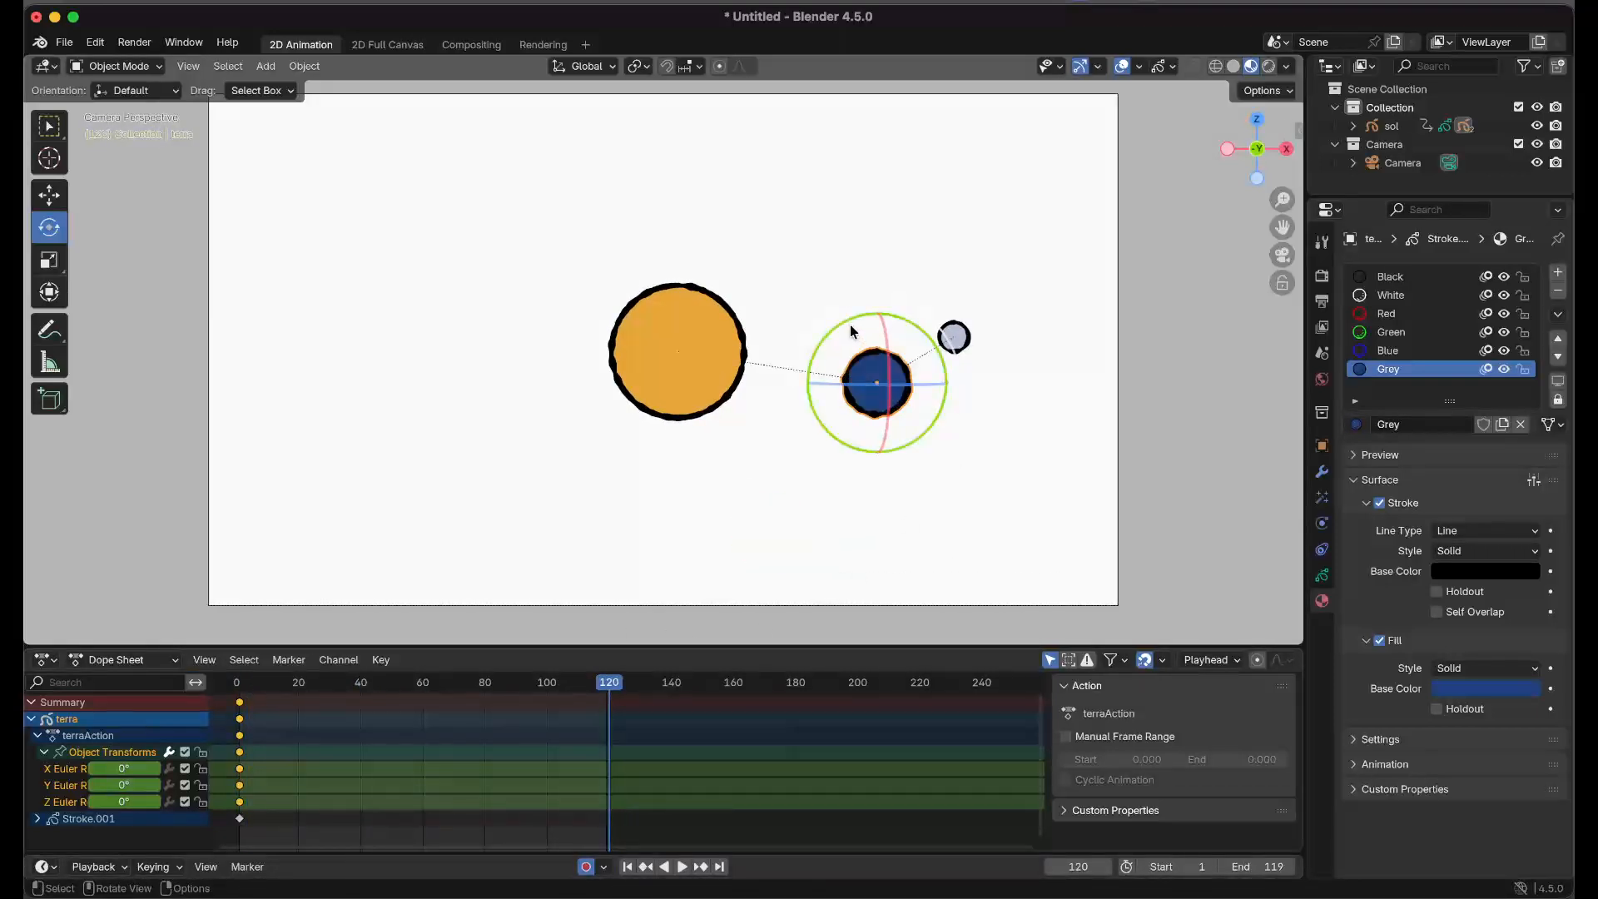
left_click_drag(850, 331, 807, 344)
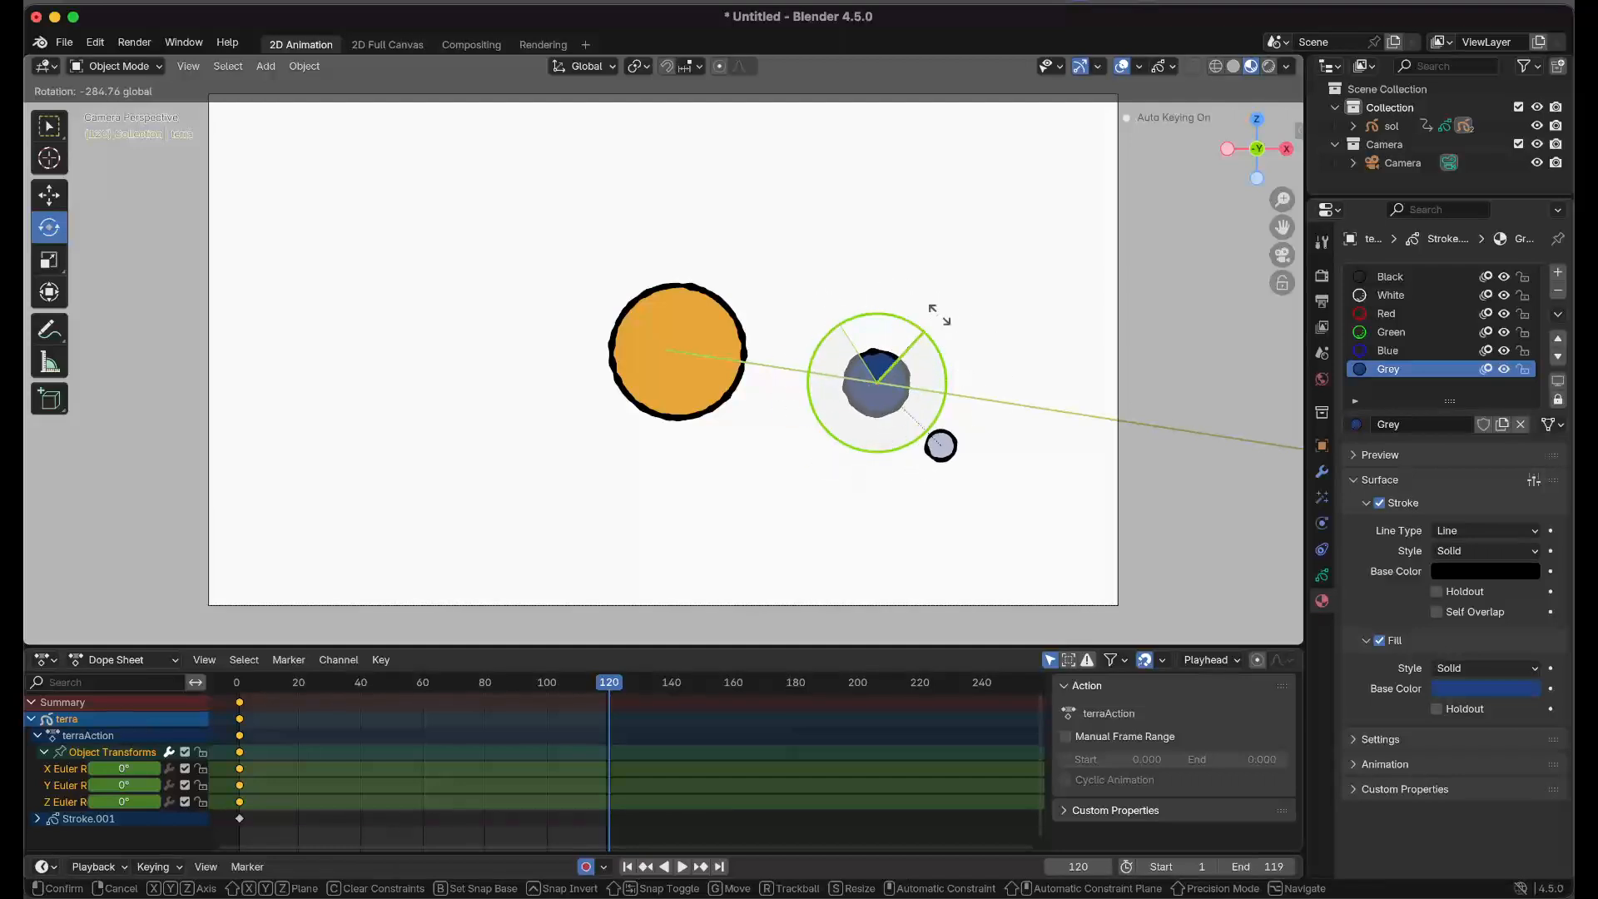
left_click_drag(825, 298, 829, 296)
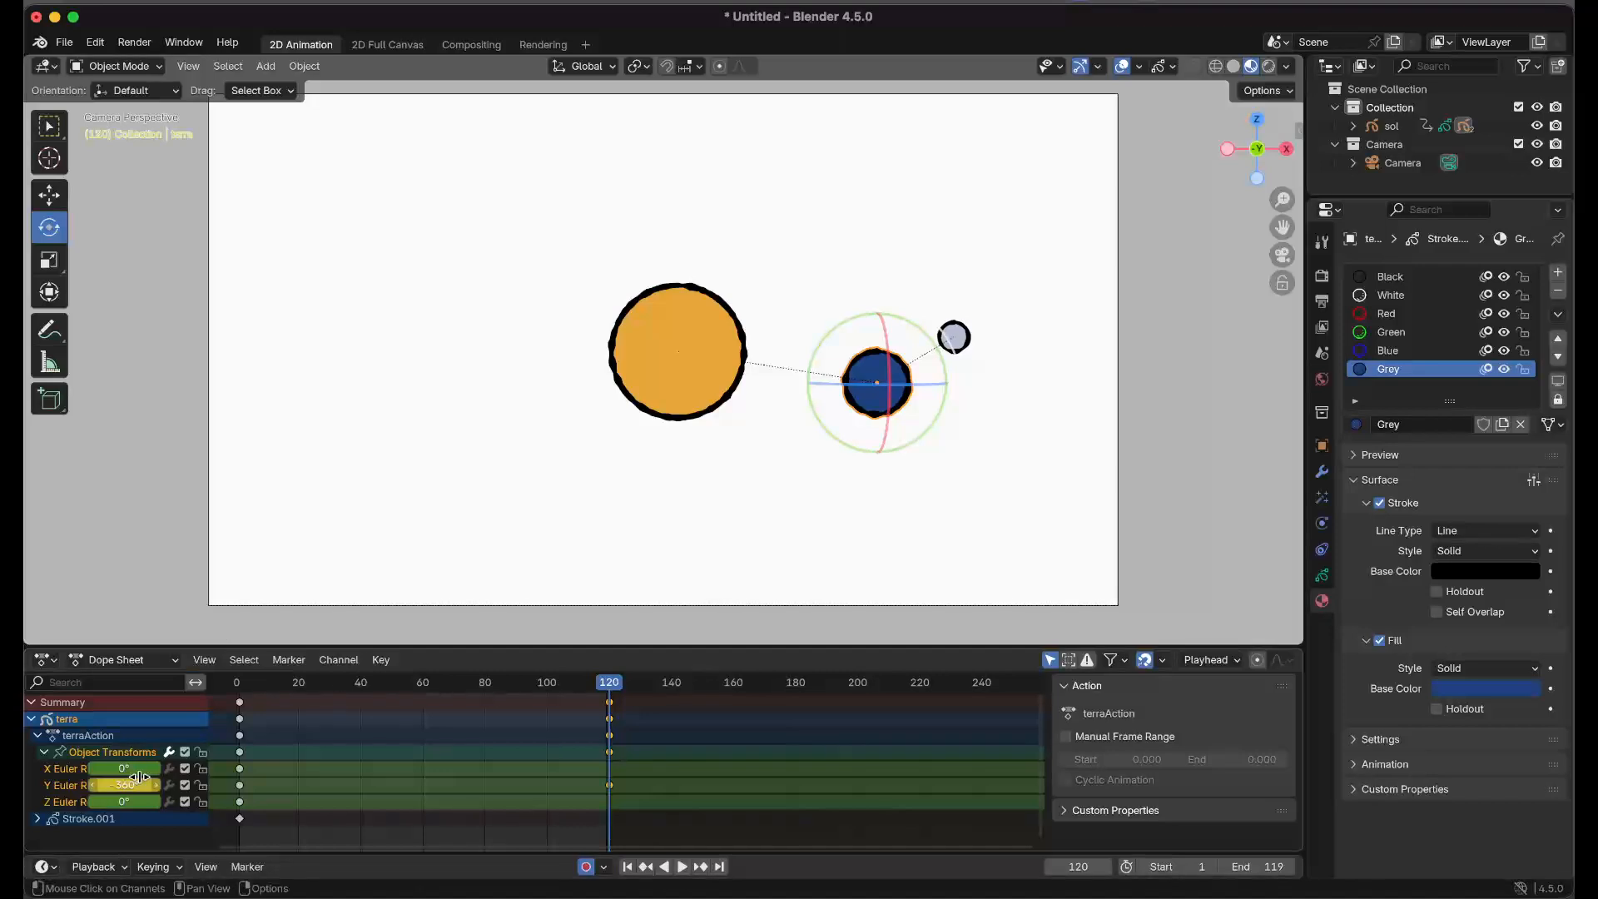
Play the animation to check terra's rotation together with sol's, and scrub to frame 119.
key("space")
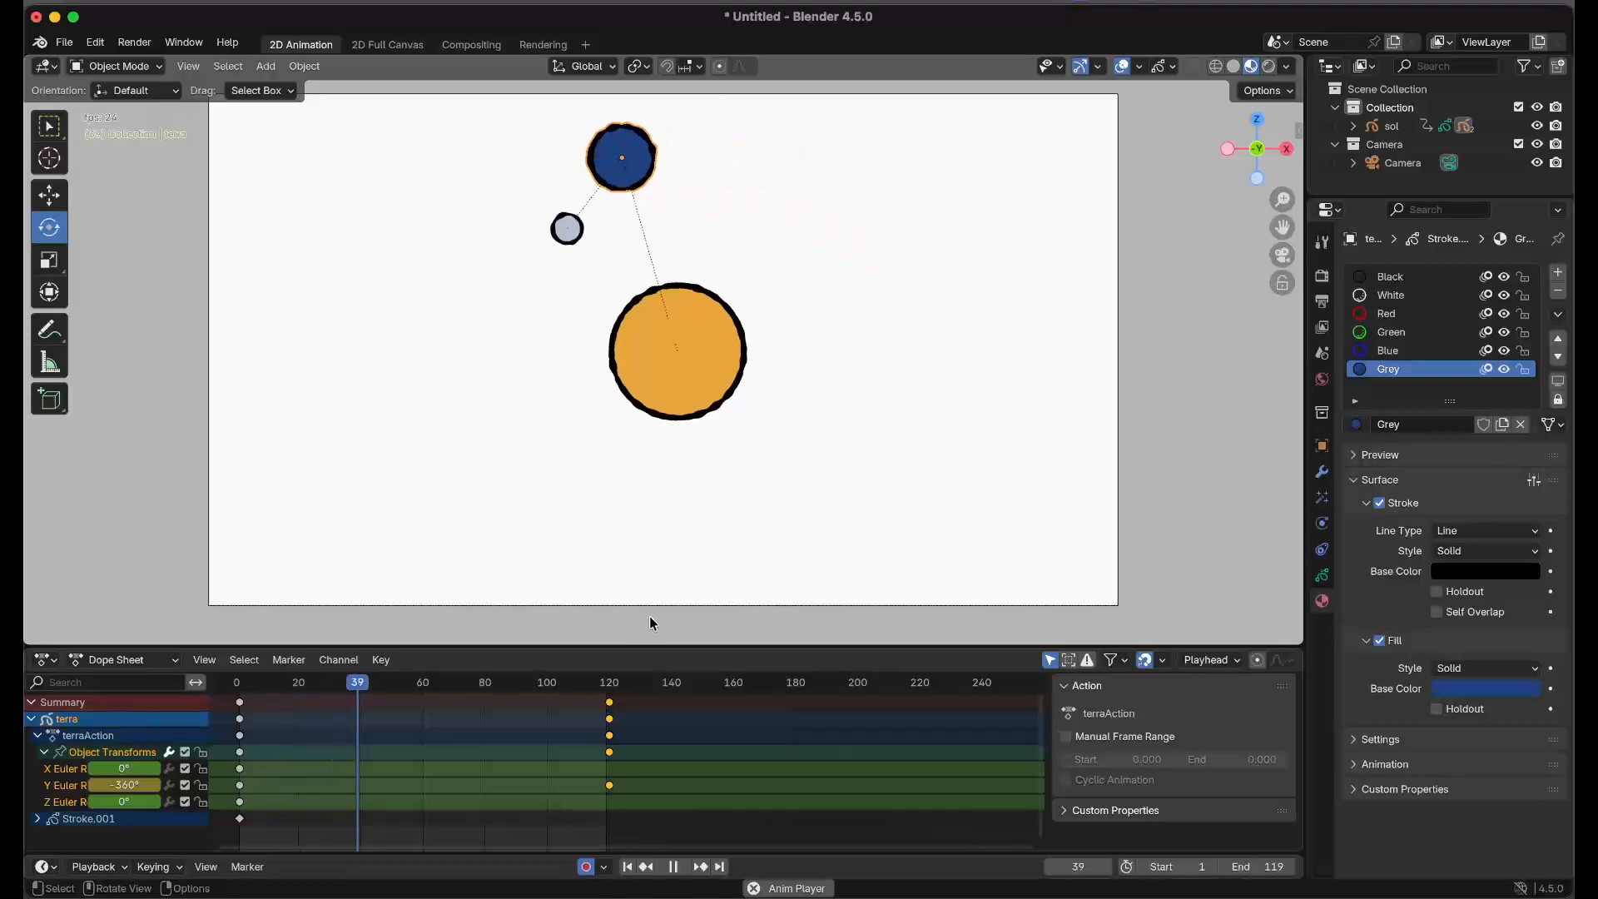
key("space")
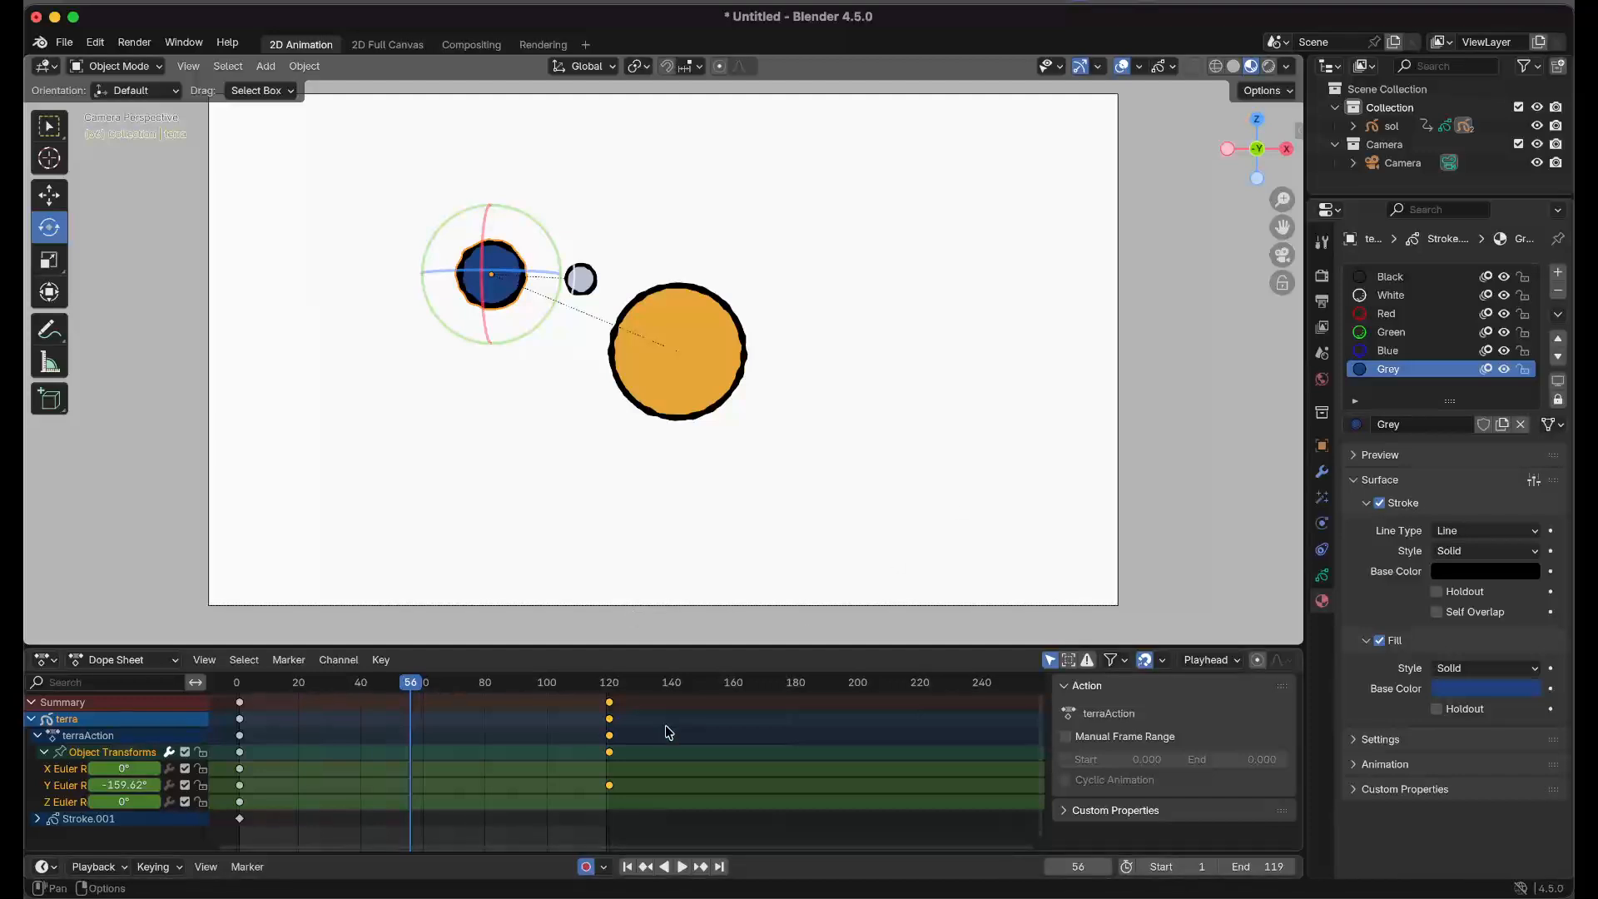
left_click(585, 866)
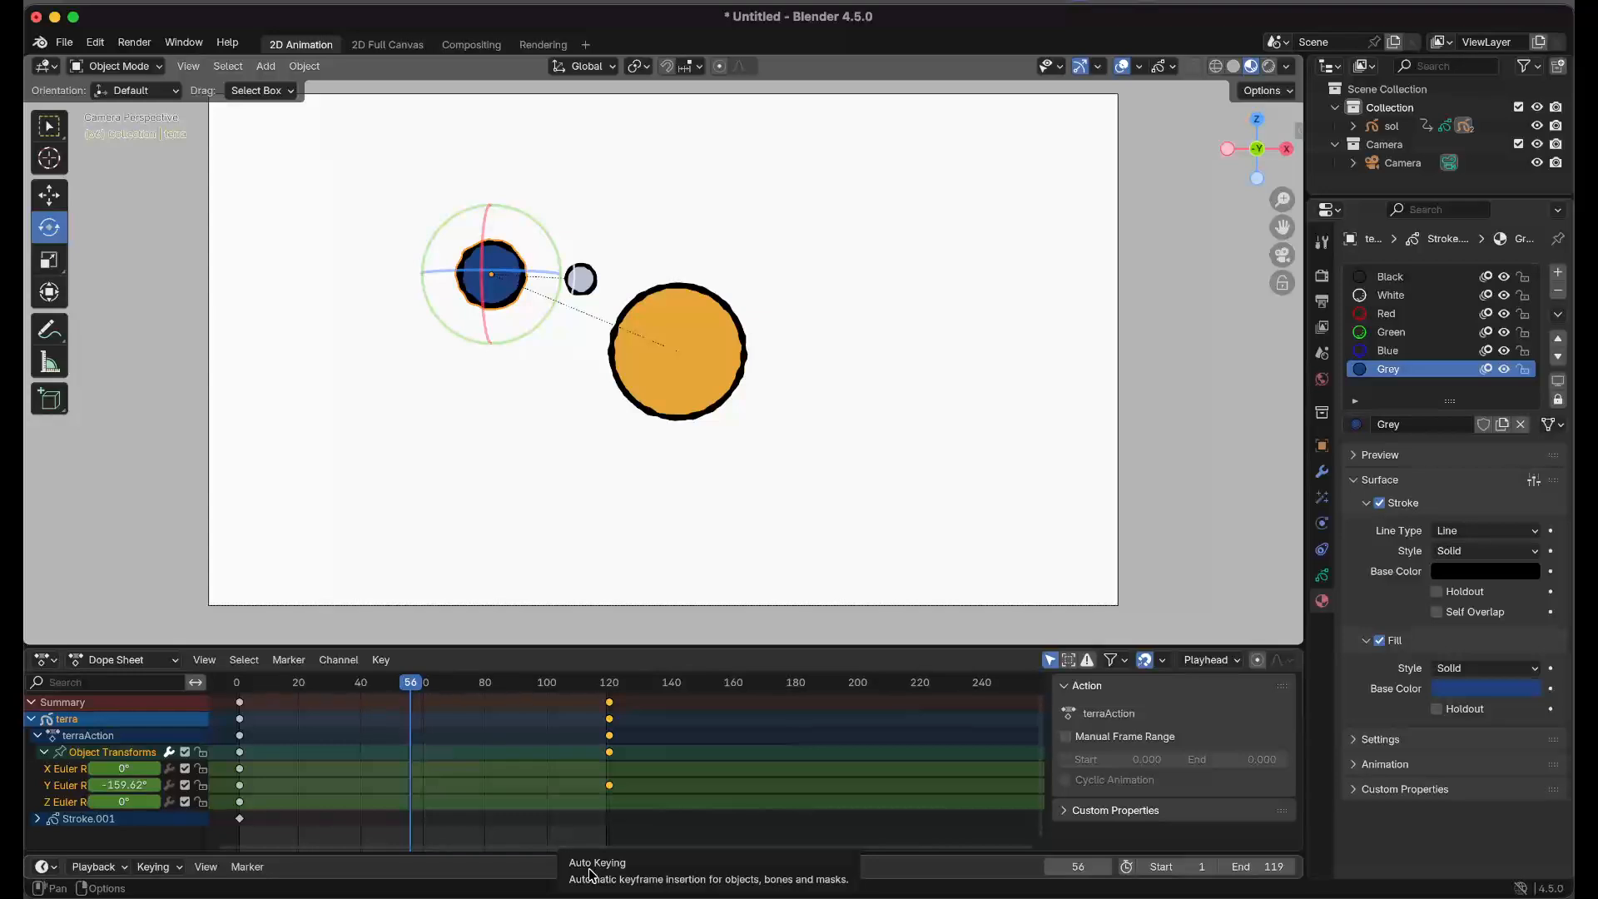
left_click_drag(414, 689, 610, 687)
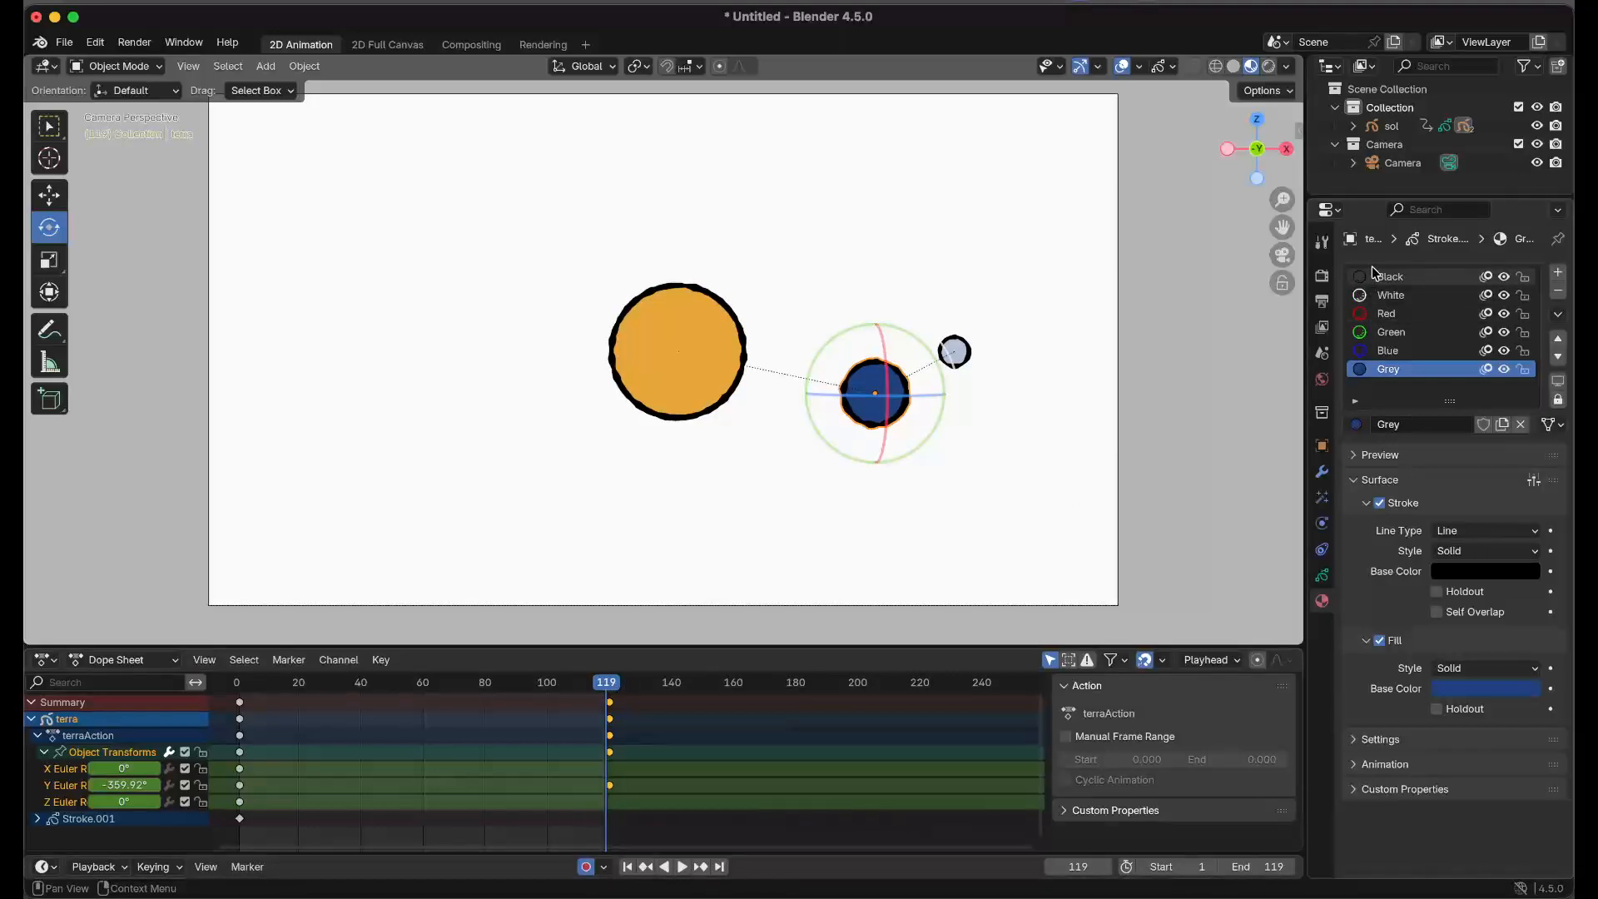
Select the Camera and move it back by setting its Y location to -14.16 m in the object properties.
left_click(1412, 169)
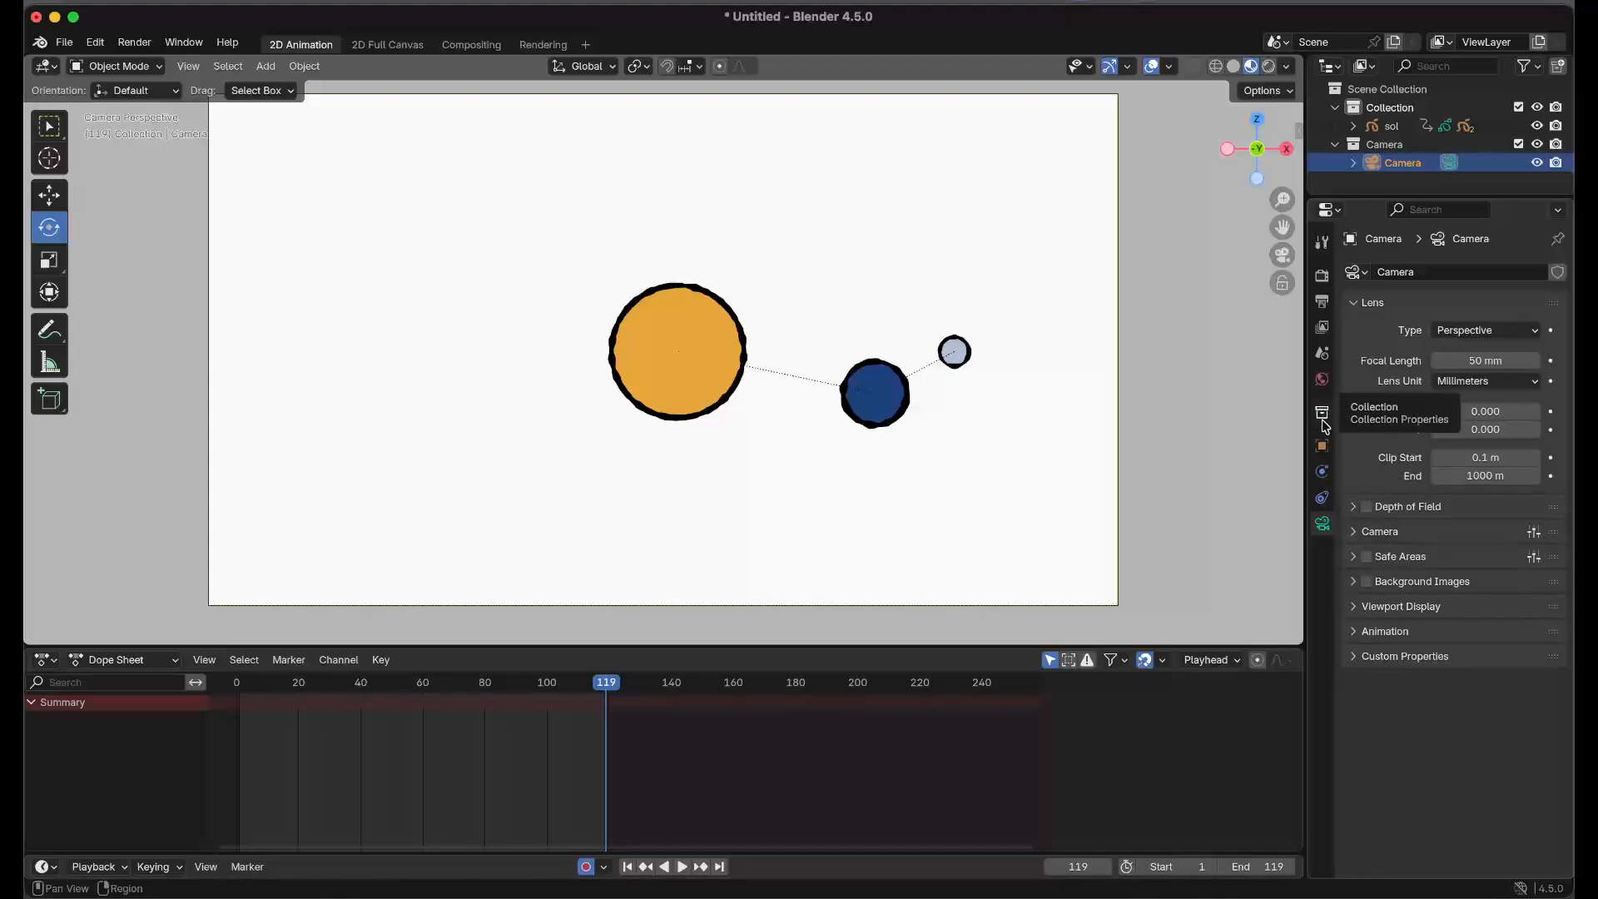
left_click(1323, 450)
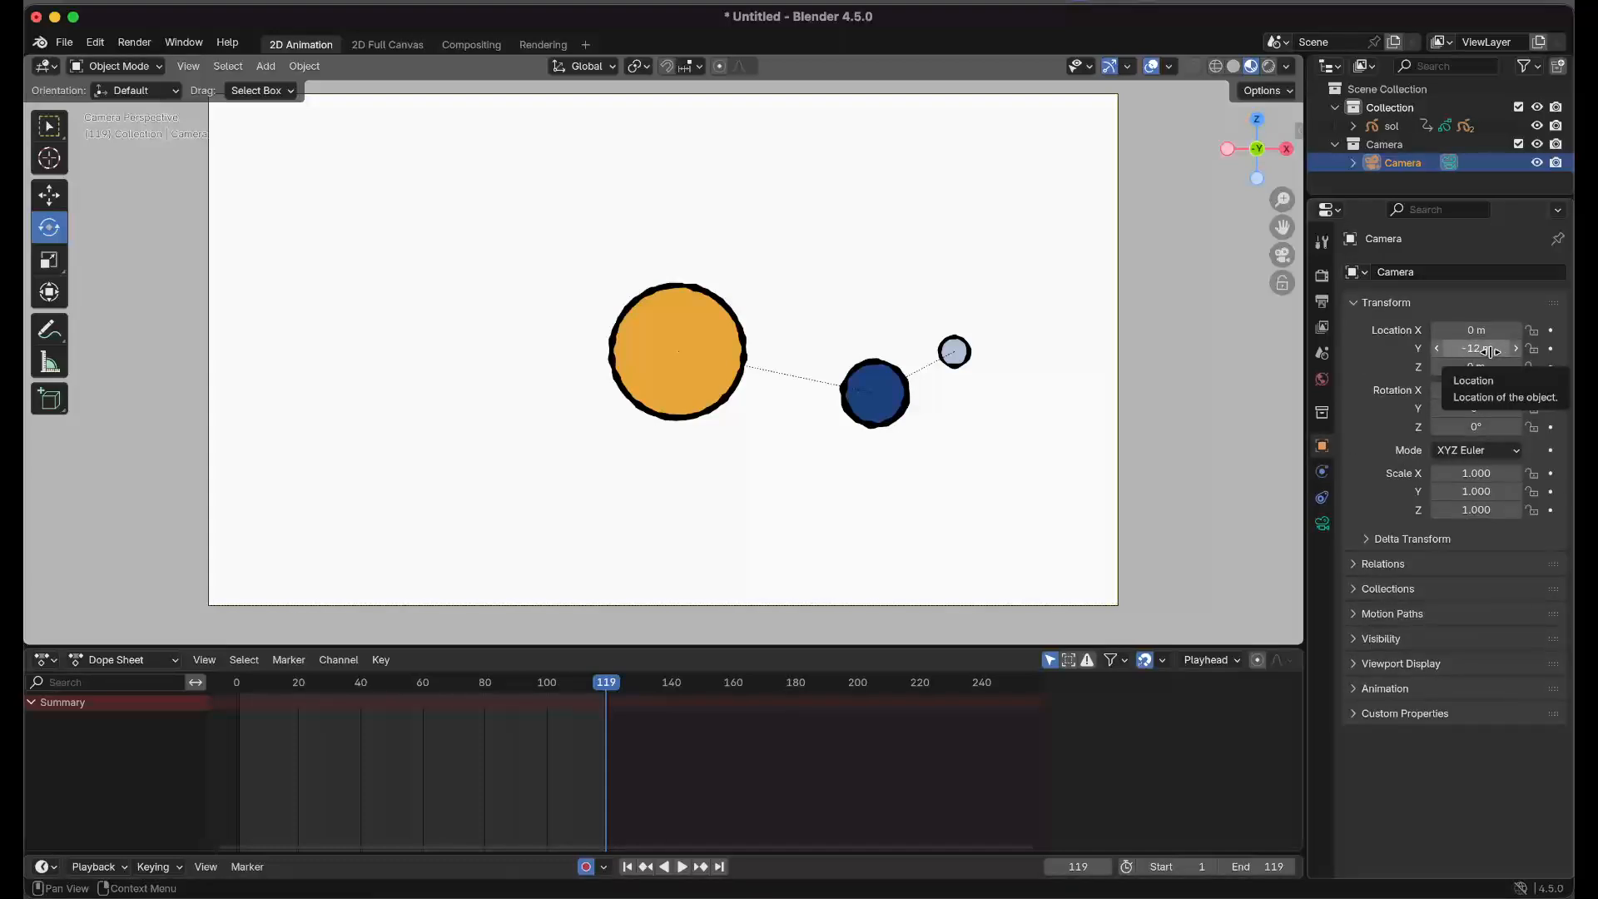
mouse_move(1485, 350)
left_mouse_down()
mouse_move(1270, 352)
mouse_move(1478, 345)
left_mouse_up()
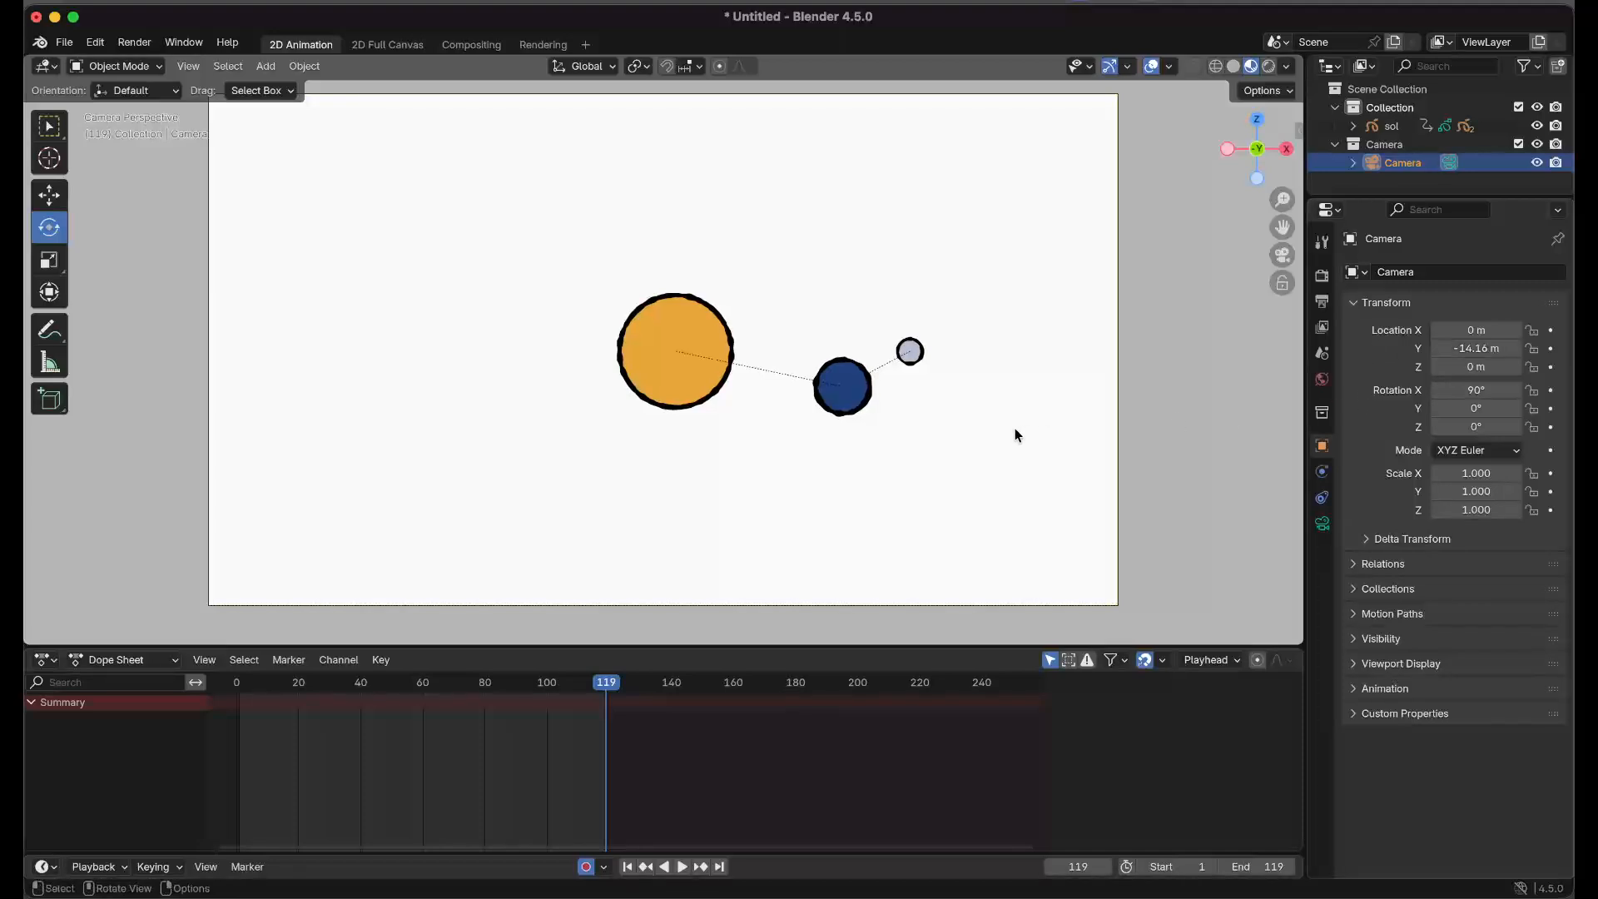
Play the animation while adjusting the Camera's location to X 0.16 m and Z -0.08 m, and stop the playback.
key("space")
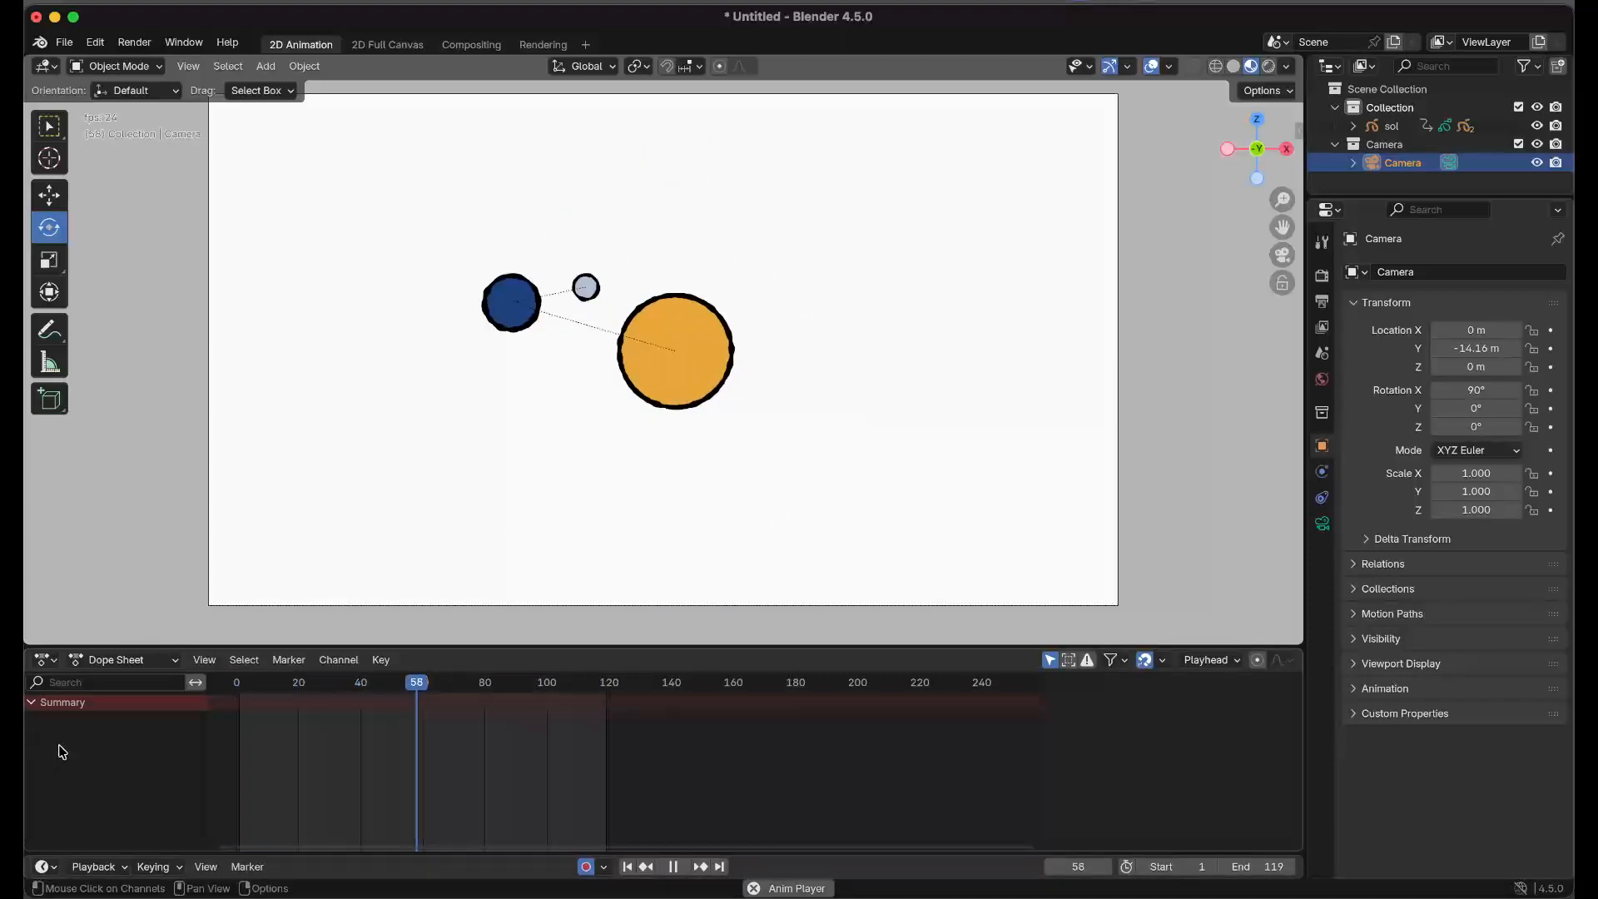
left_click(32, 703)
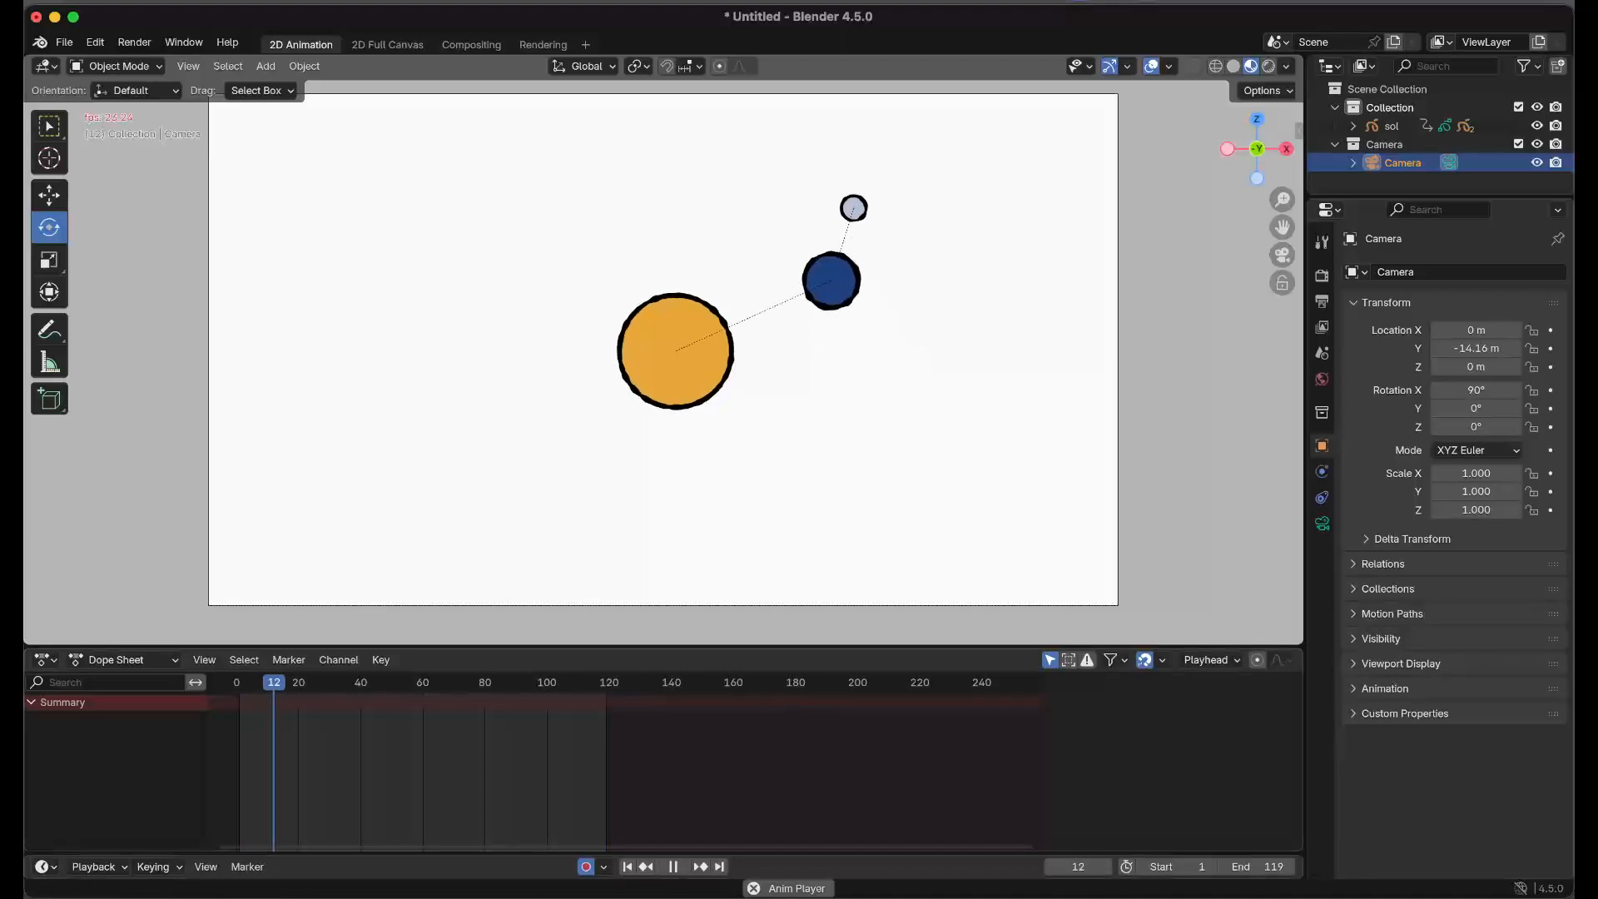
left_click_drag(1477, 331, 1484, 369)
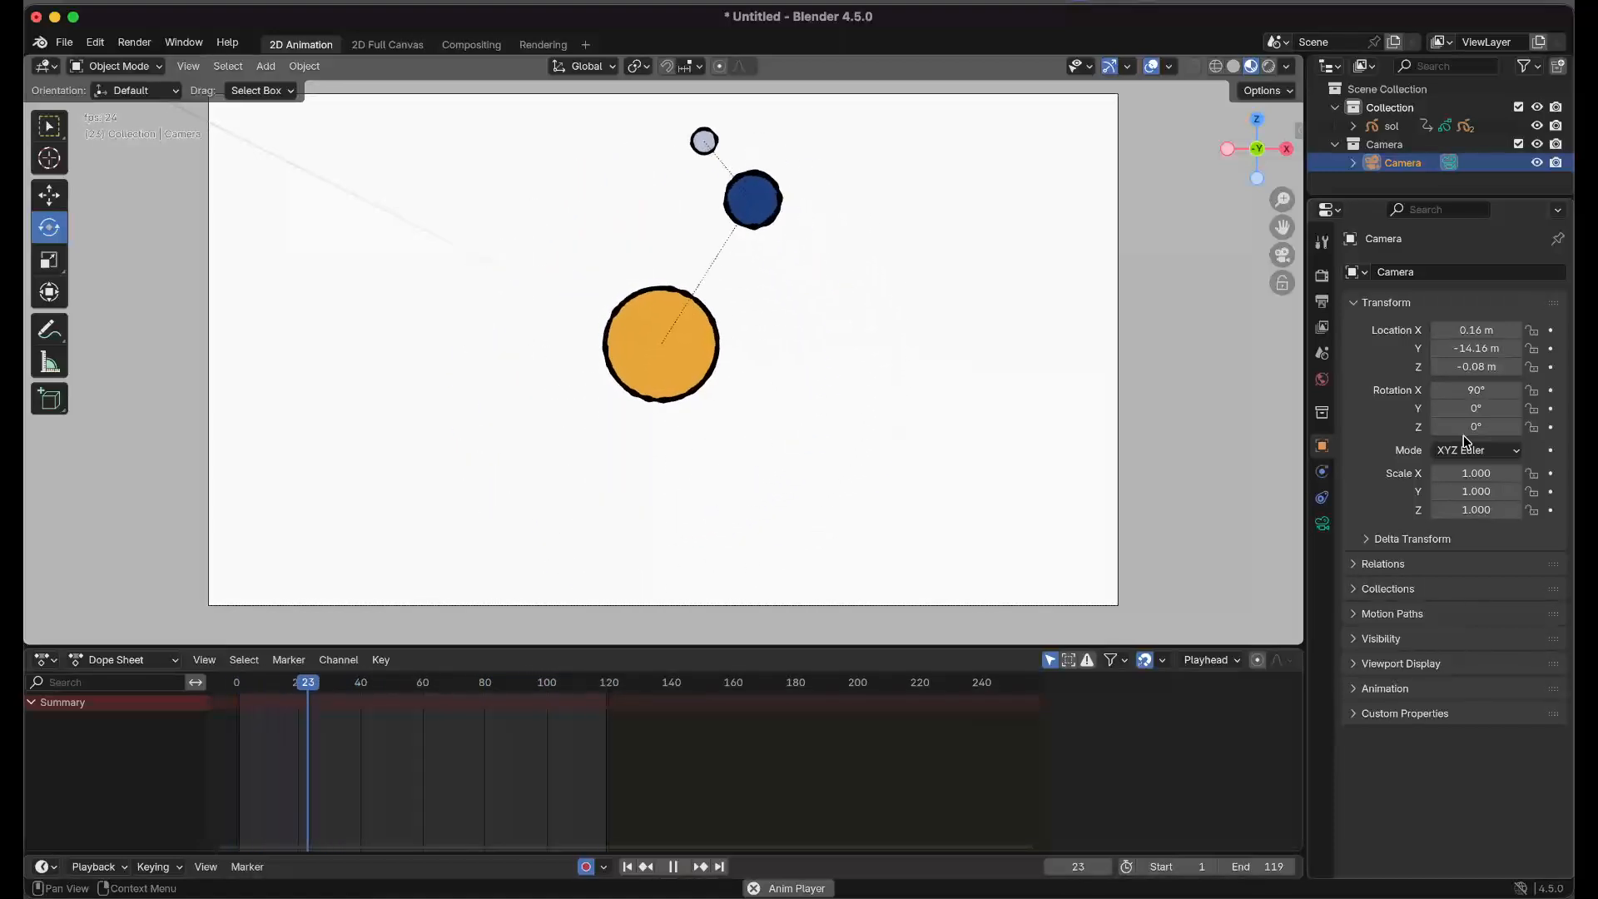
key("space")
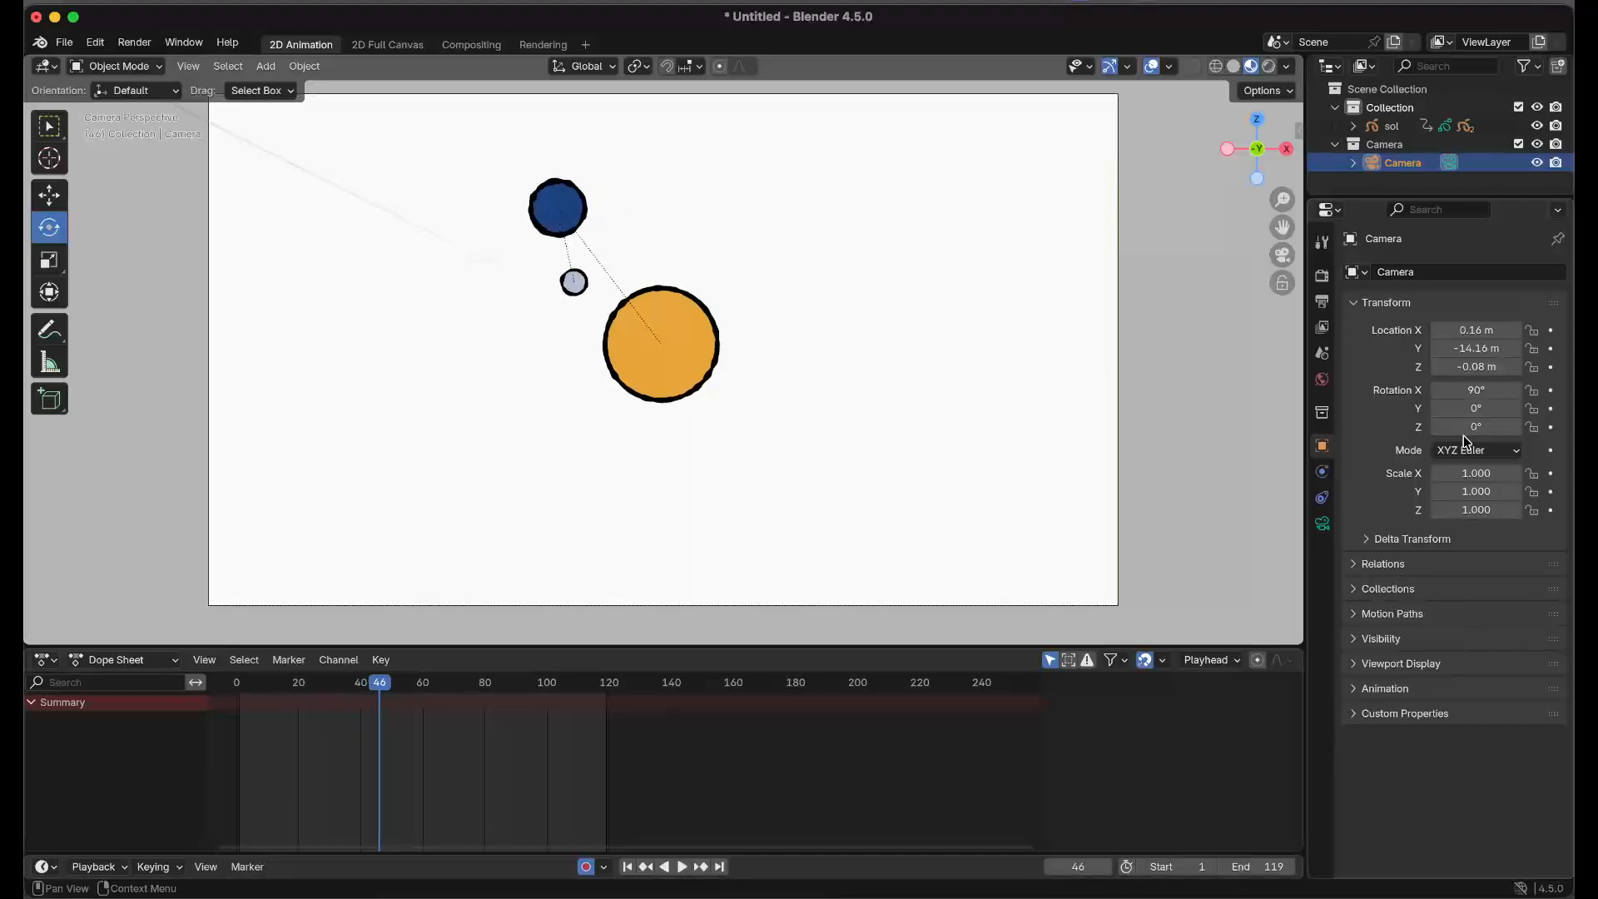